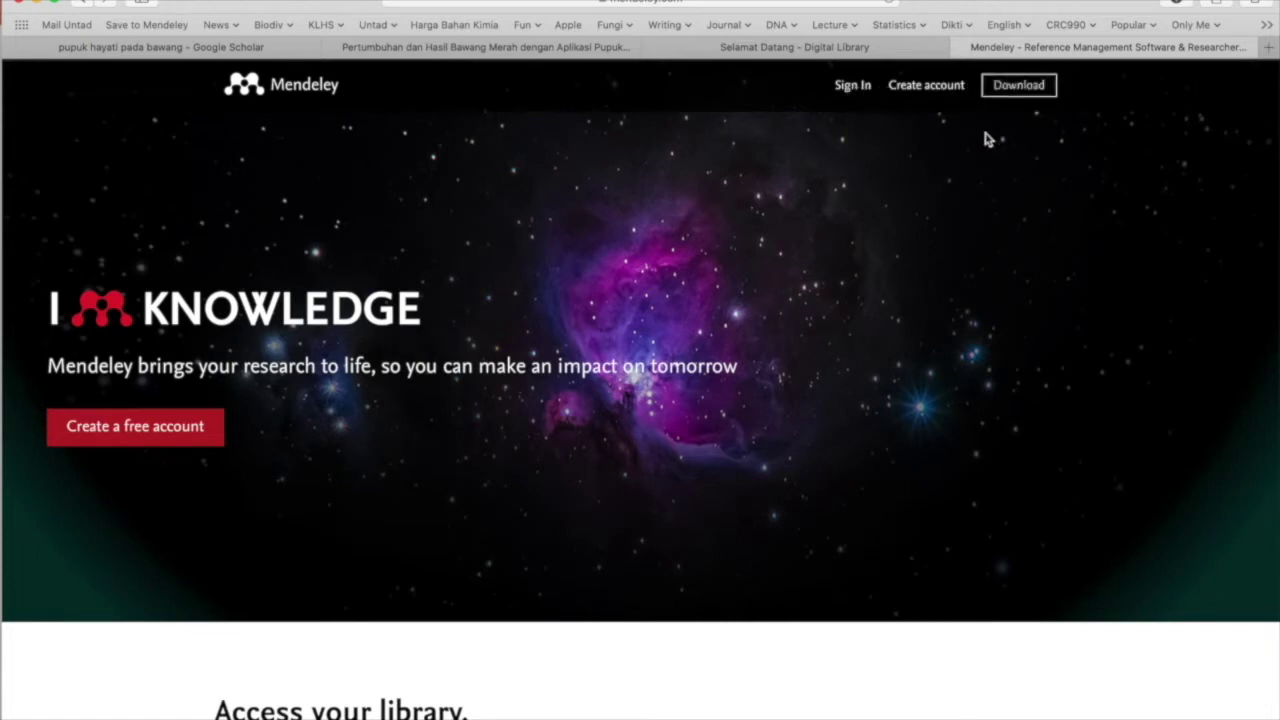
- Open the Mendeley Desktop download page and launch the already installed Mendeley Desktop application
{"action": "left_click", "coordinate": [1005, 88]}
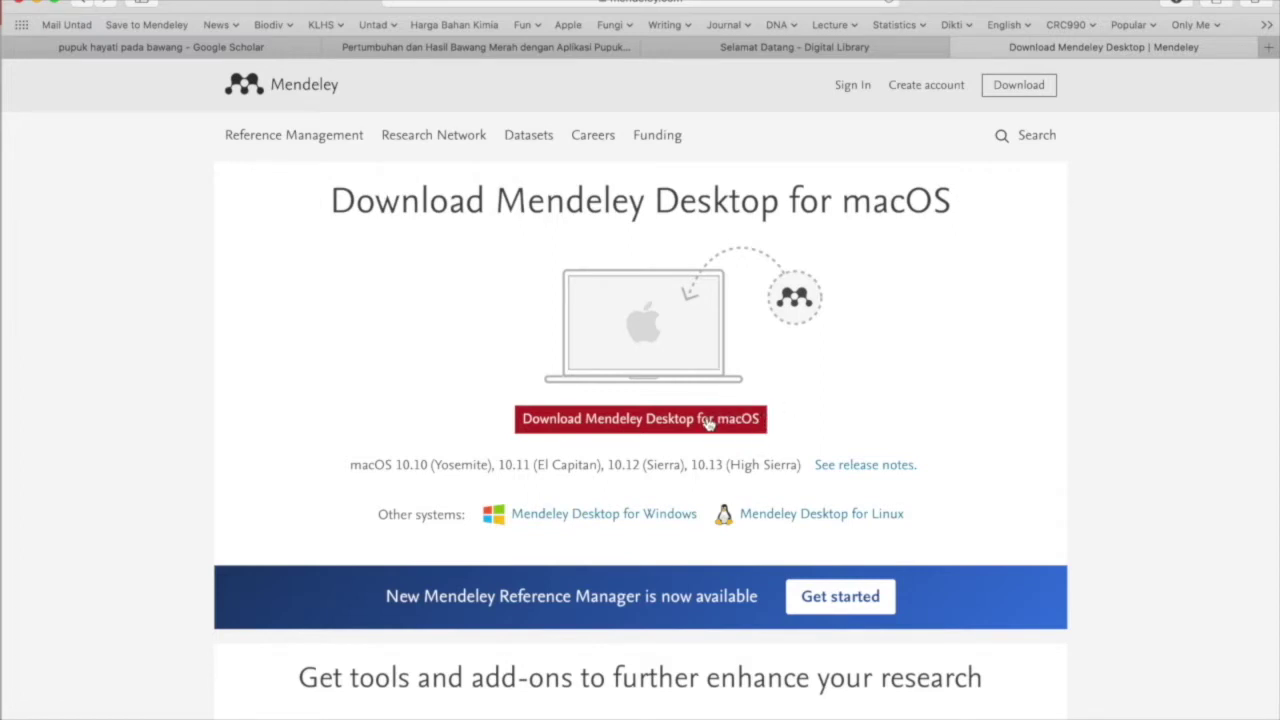
{"action": "left_click", "coordinate": [1068, 715]}
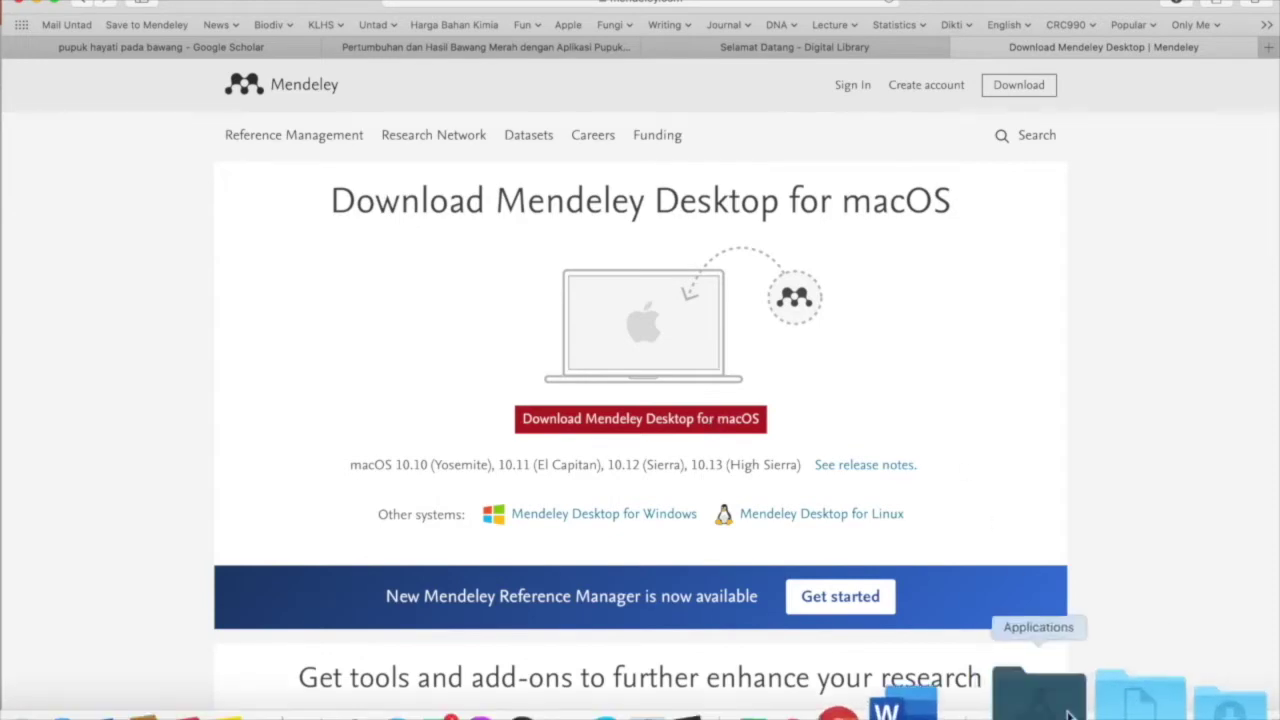
{"action": "left_click", "coordinate": [1091, 490]}
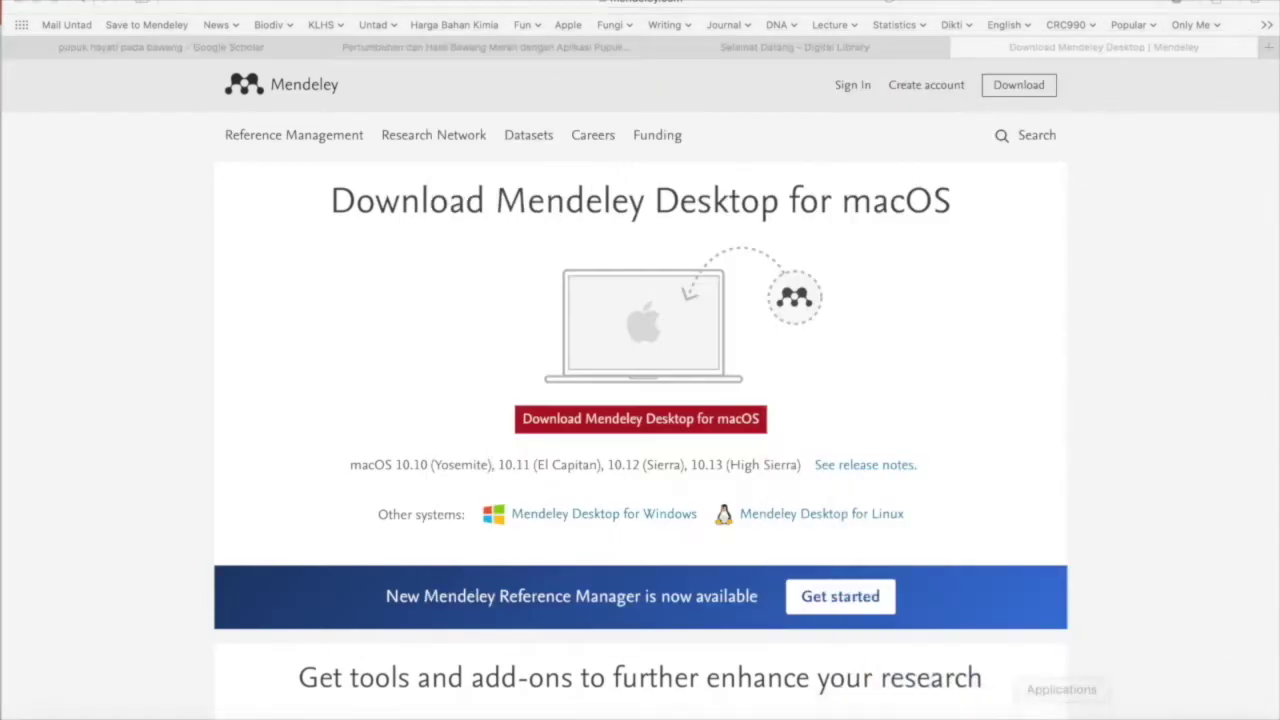
{"action": "mouse_move", "coordinate": [960, 716]}
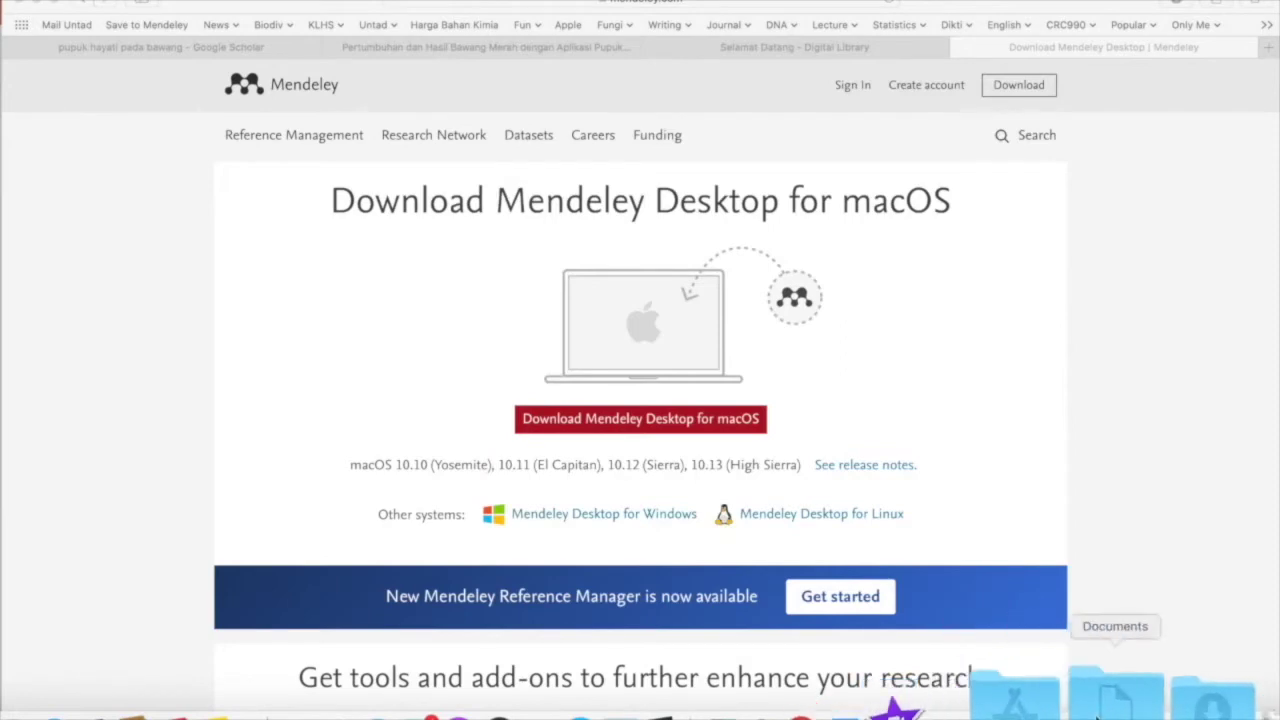
{"action": "left_click", "coordinate": [1057, 705]}
{"action": "left_click", "coordinate": [1053, 563]}
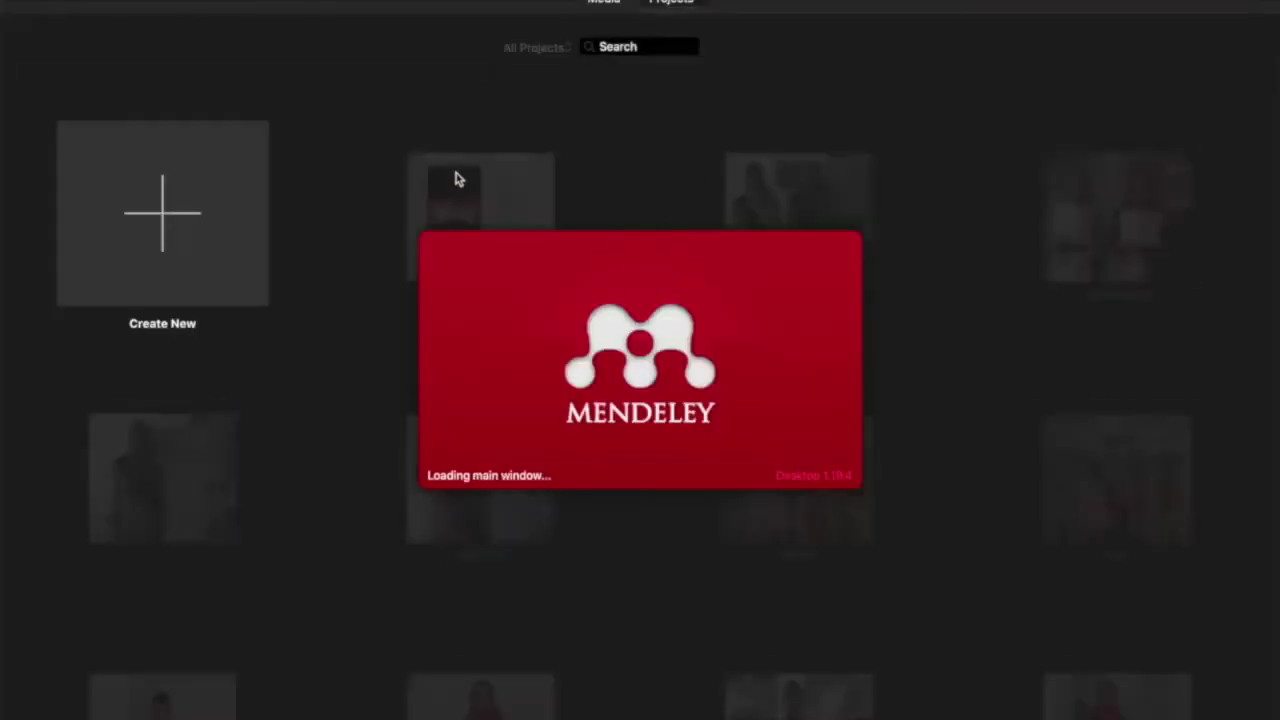
{"action": "left_click", "coordinate": [62, 5]}
{"action": "left_click", "coordinate": [90, 168]}
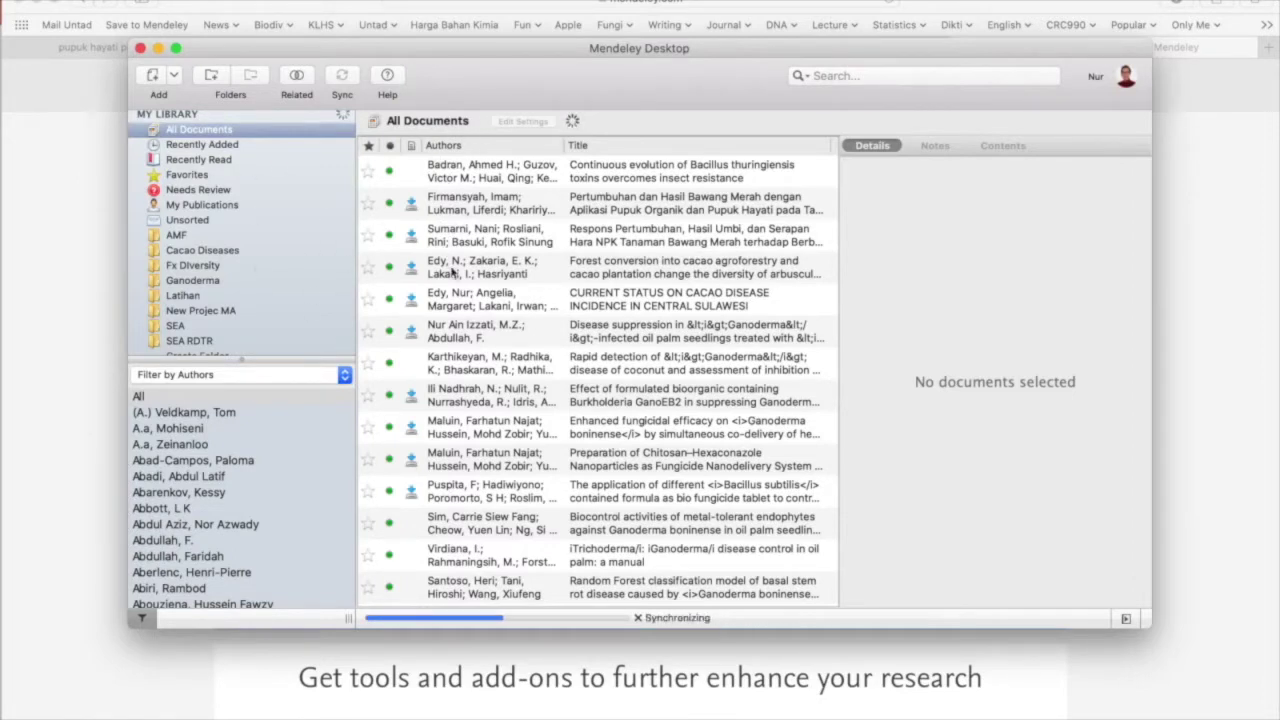
- Browse the library folders from AMF and Cacao Diseases down to Latihan to examine their stored references
{"action": "left_click", "coordinate": [180, 237]}
{"action": "left_click", "coordinate": [218, 251]}
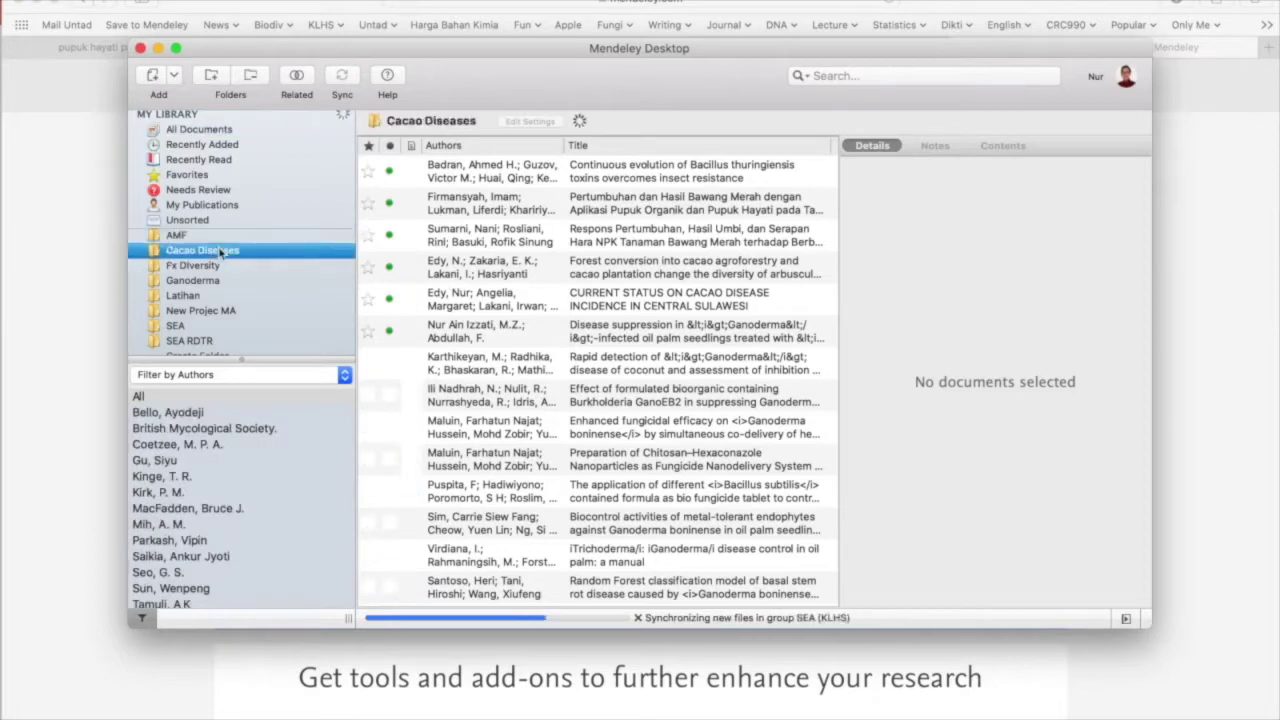
{"action": "key", "text": "Down"}
{"action": "key", "text": "Up"}
{"action": "key", "text": "Up"}
{"action": "key", "text": "Down"}
{"action": "key", "text": "Down"}
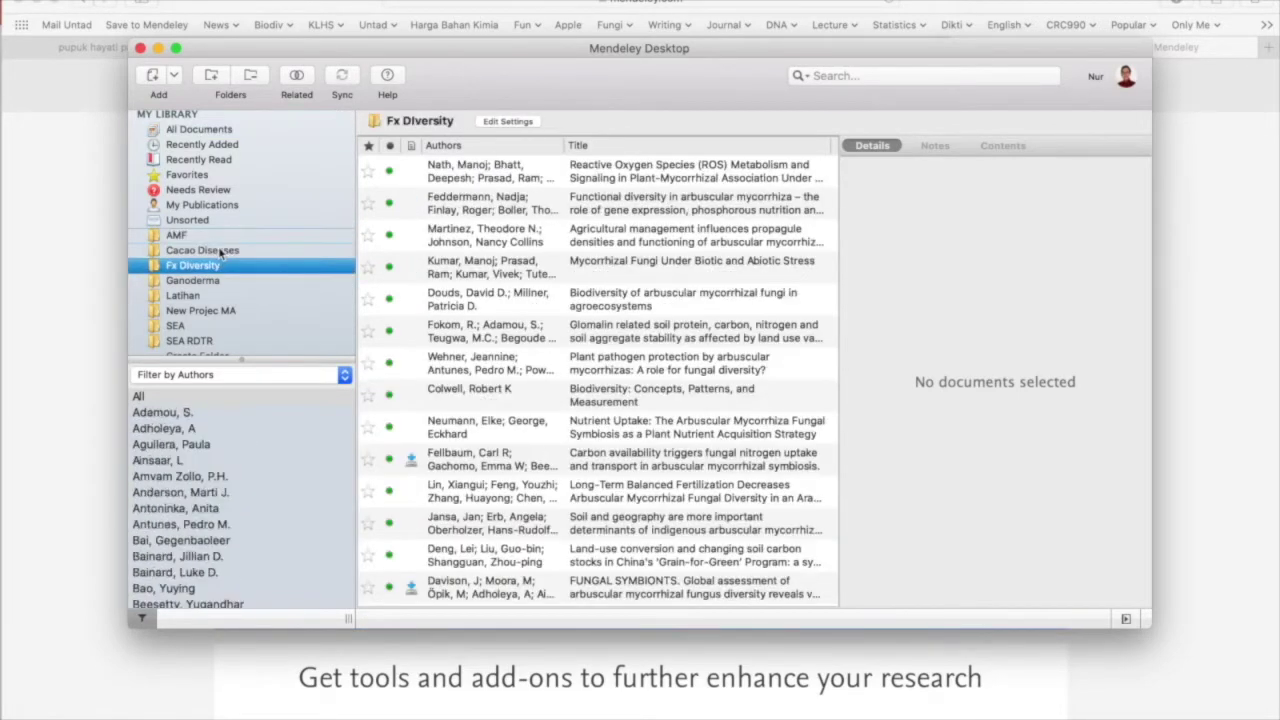
{"action": "key", "text": "Down"}
{"action": "key", "text": "Down"}
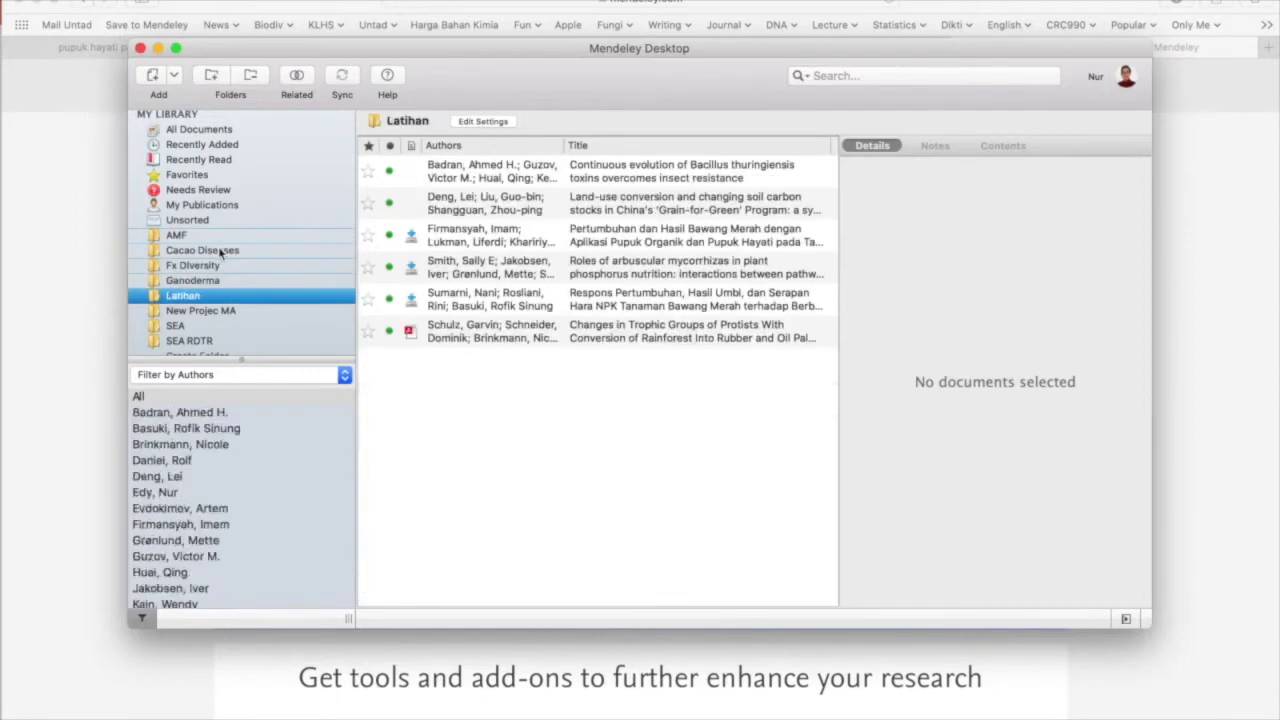
{"action": "key", "text": "Down"}
{"action": "key", "text": "Up"}
- Switch back to the Safari download page and open the Web Importer details from its tools and add-ons section
{"action": "left_click", "coordinate": [69, 203]}
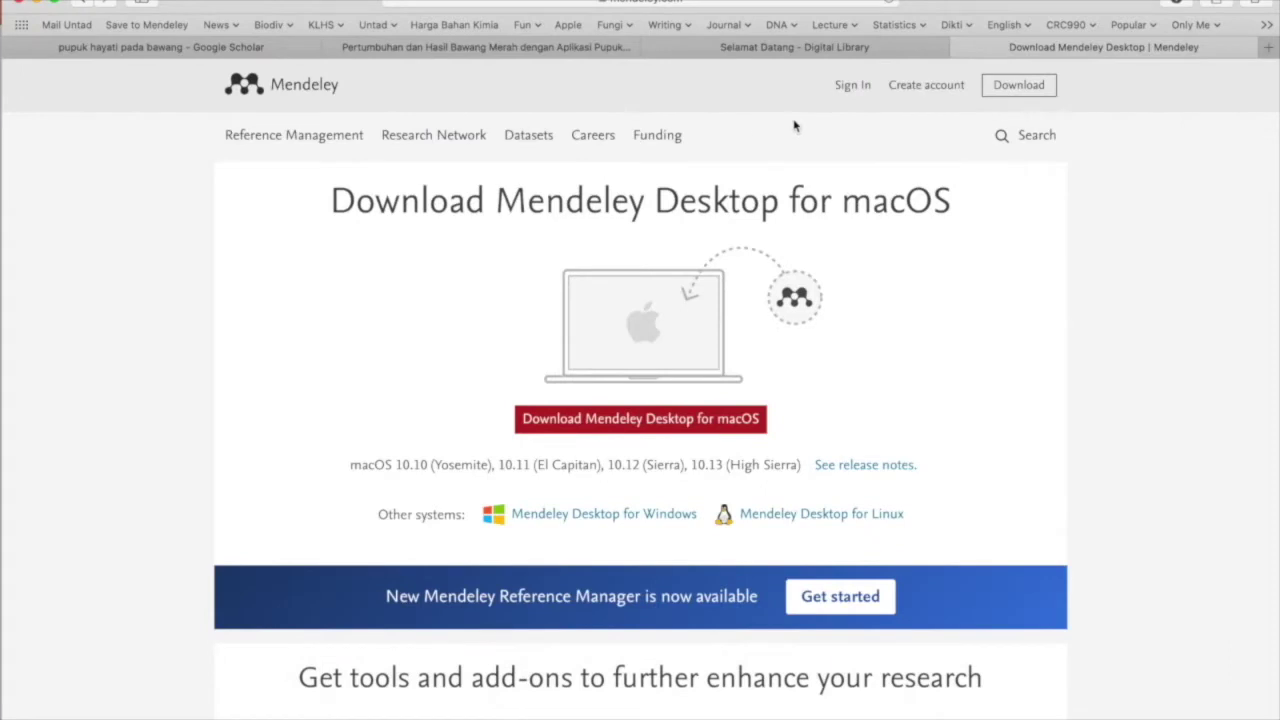
{"action": "scroll", "coordinate": [795, 125], "scroll_direction": "down", "scroll_amount": 1}
{"action": "scroll", "coordinate": [795, 125], "scroll_direction": "down", "scroll_amount": 5}
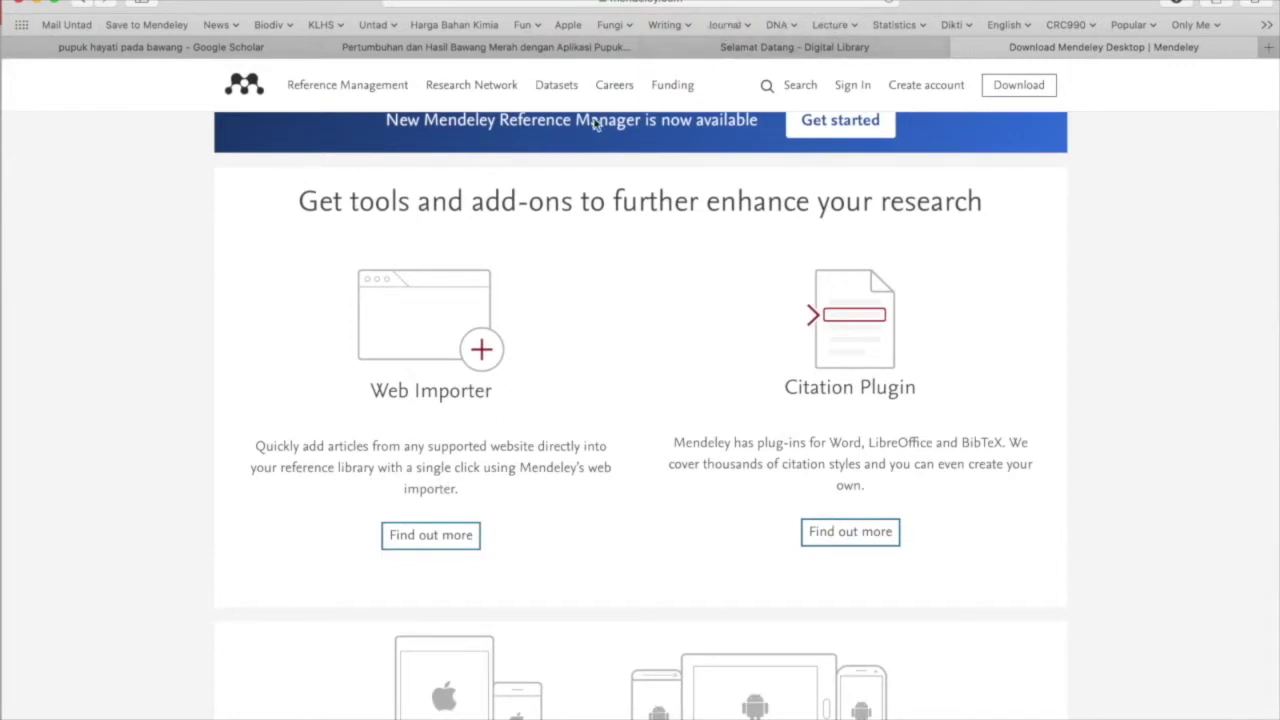
{"action": "scroll", "coordinate": [520, 323], "scroll_direction": "down", "scroll_amount": 1}
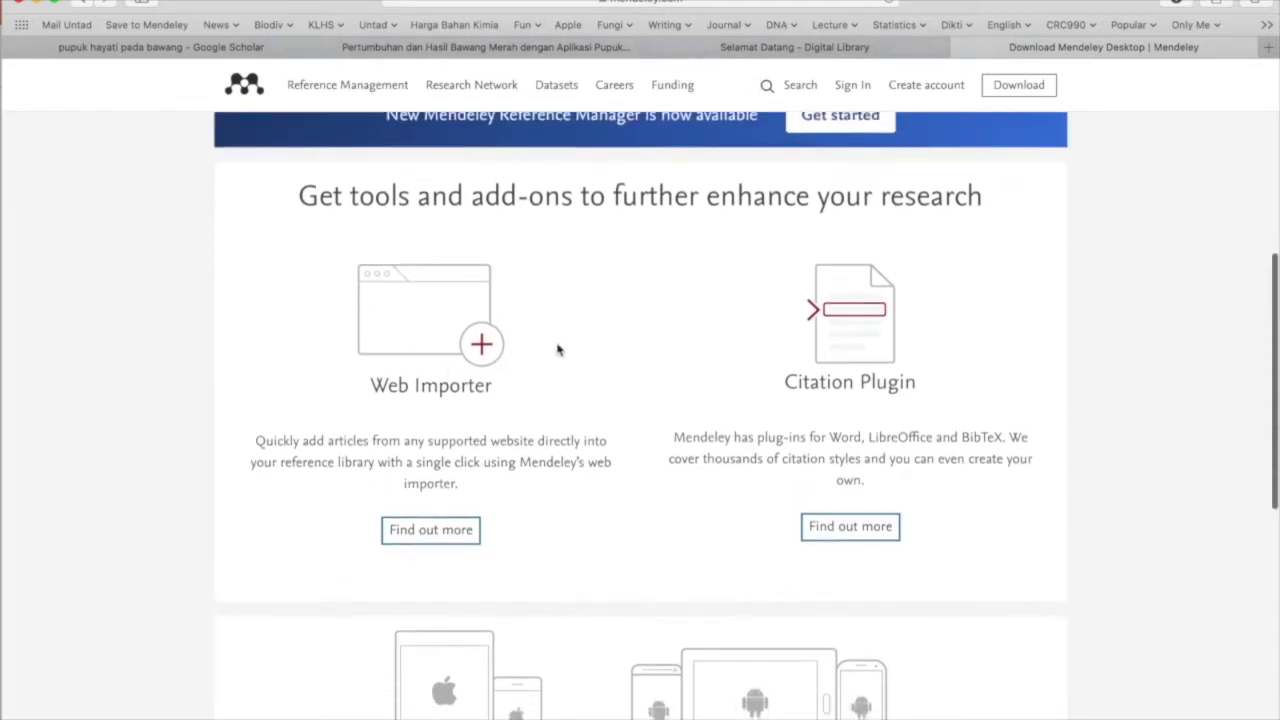
{"action": "left_click", "coordinate": [407, 533]}
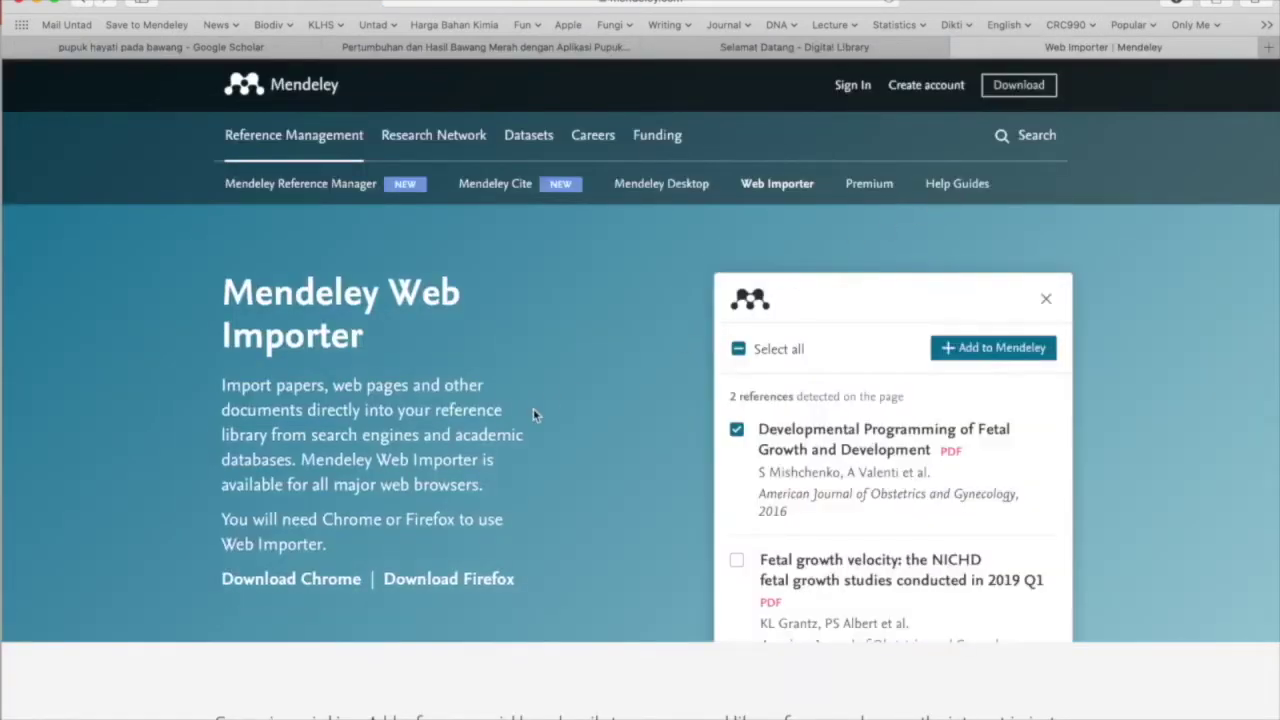
{"action": "scroll", "coordinate": [533, 408], "scroll_direction": "down", "scroll_amount": 5}
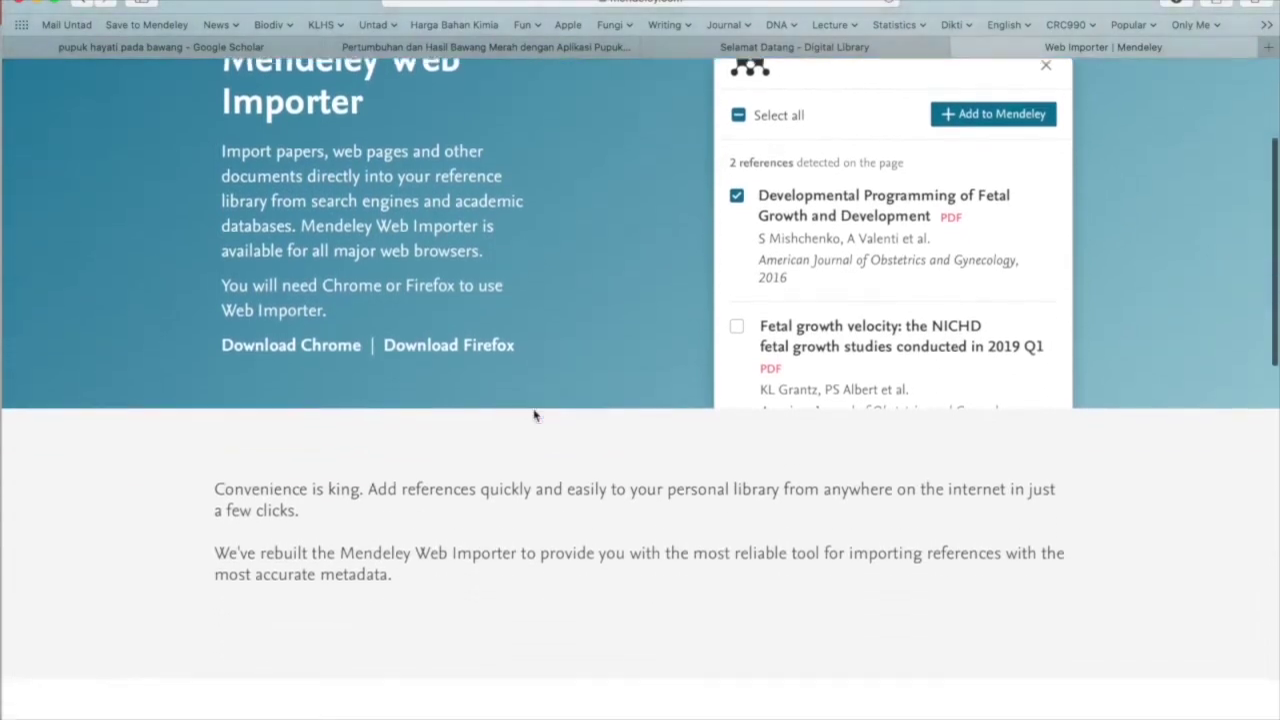
{"action": "scroll", "coordinate": [533, 415], "scroll_direction": "up", "scroll_amount": 5}
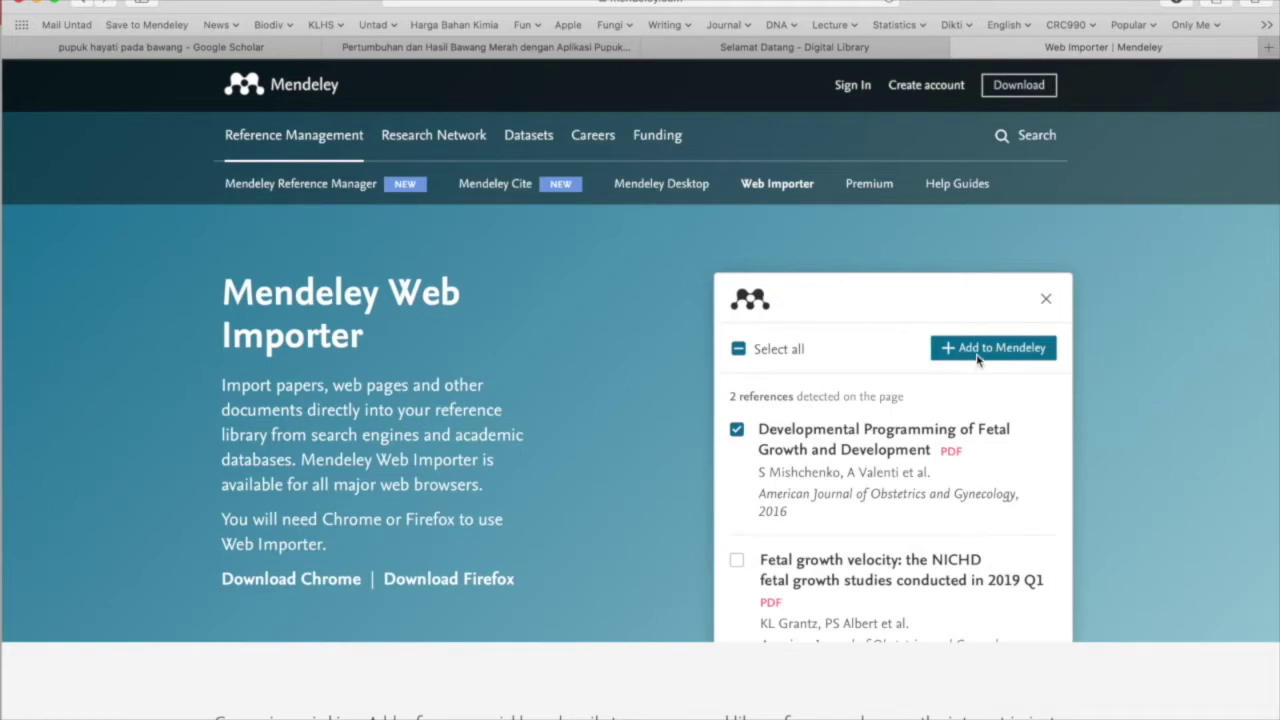
- Open Chrome with a new tab and return to the Safari window showing the Web Importer page
{"action": "mouse_move", "coordinate": [1022, 715]}
{"action": "left_click", "coordinate": [918, 704]}
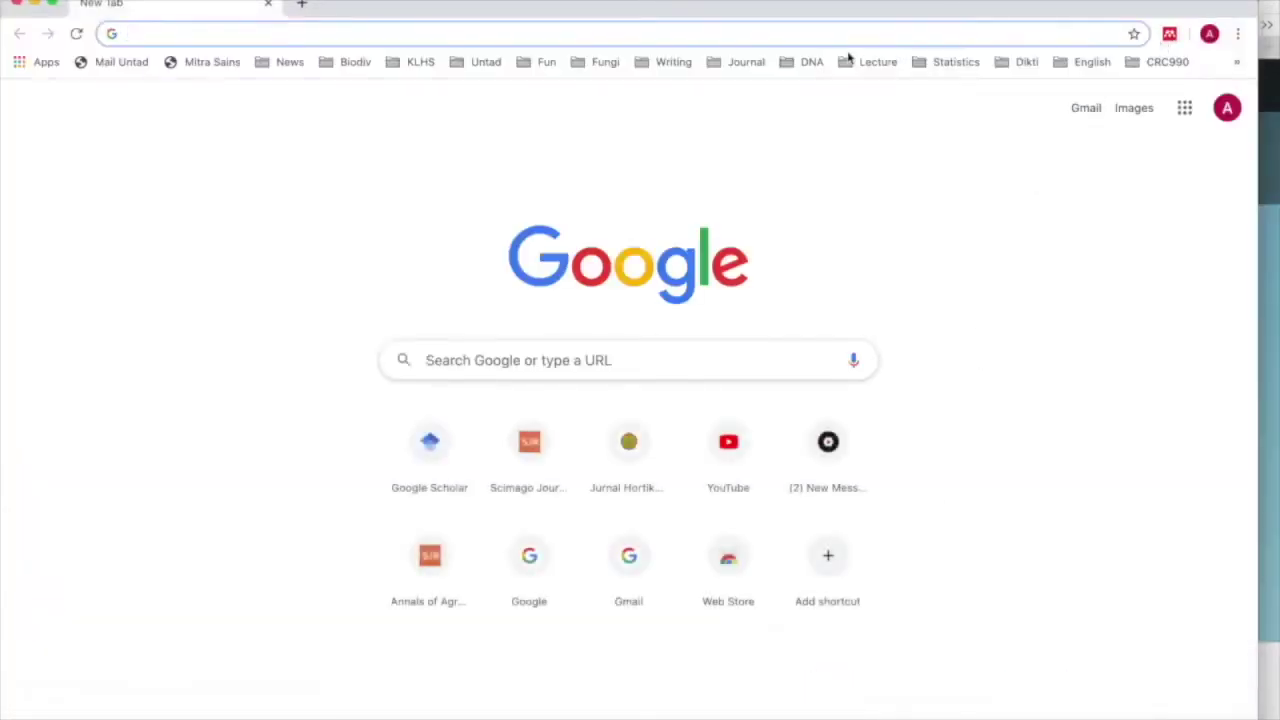
{"action": "key", "text": "ctrl+Up"}
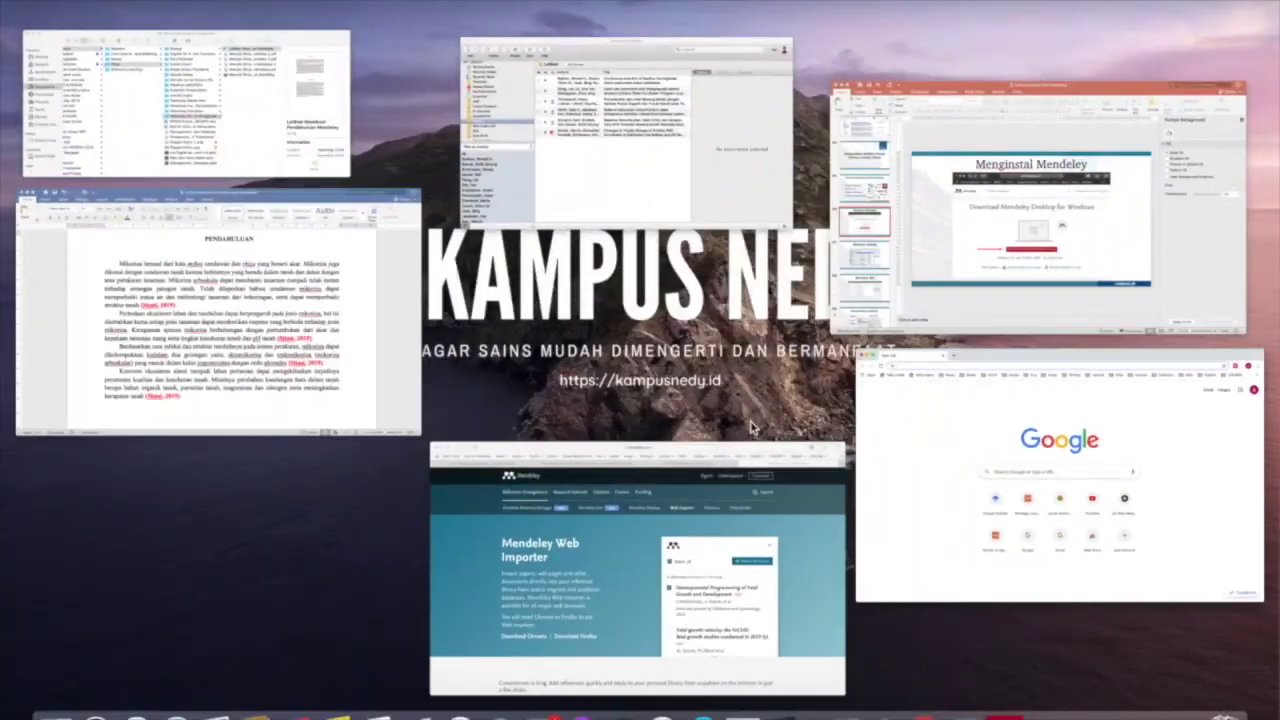
{"action": "key", "text": "ctrl+Up"}
{"action": "key", "text": "ctrl+Up"}
{"action": "left_click", "coordinate": [714, 478]}
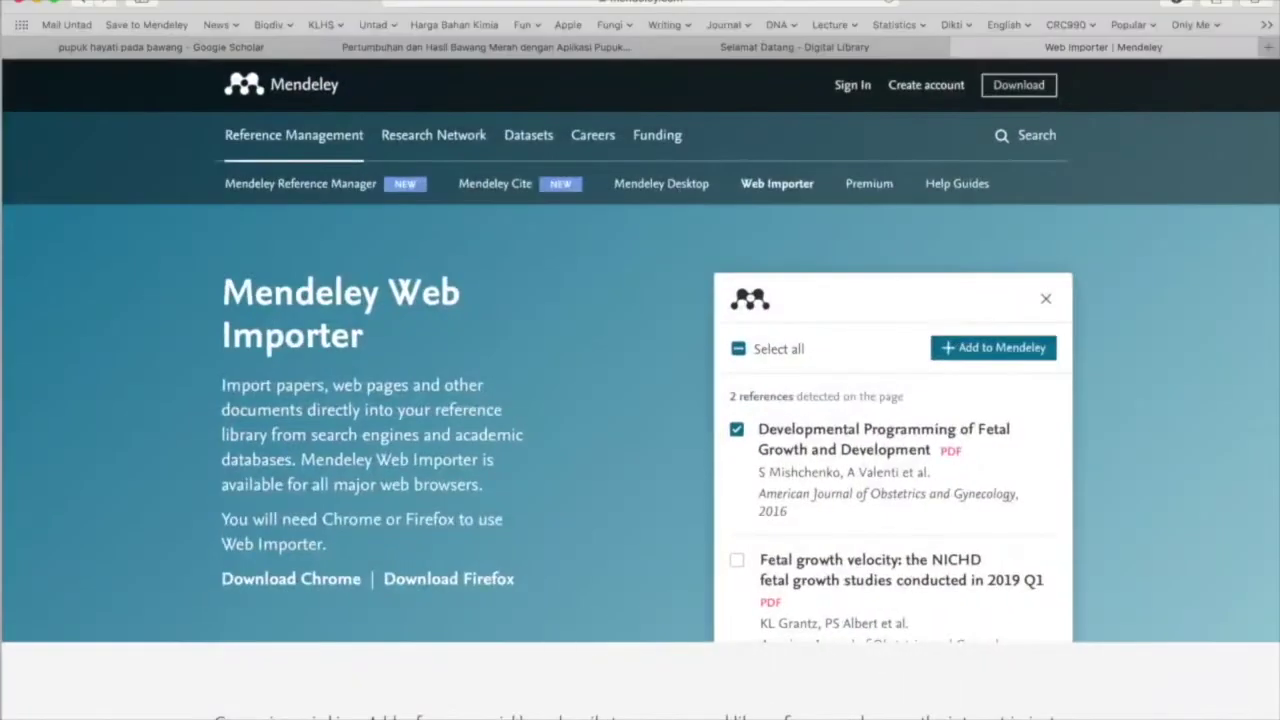
- Copy the Web Importer page's address from Safari and load mendeley.com/reference-management/web-importer in Chrome
{"action": "left_click", "coordinate": [793, 47]}
{"action": "left_click", "coordinate": [1047, 47]}
{"action": "left_click", "coordinate": [832, 5]}
{"action": "key", "text": "ctrl+Up"}
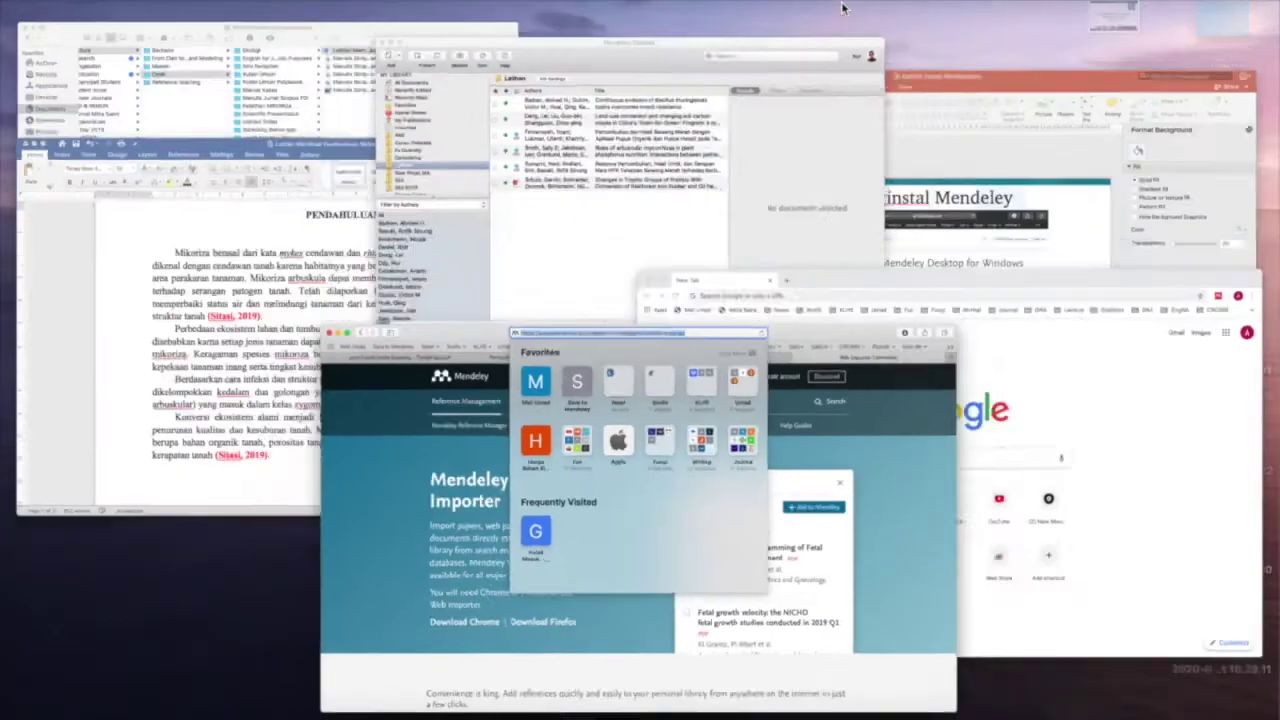
{"action": "left_click", "coordinate": [1077, 408]}
{"action": "left_click", "coordinate": [707, 30]}
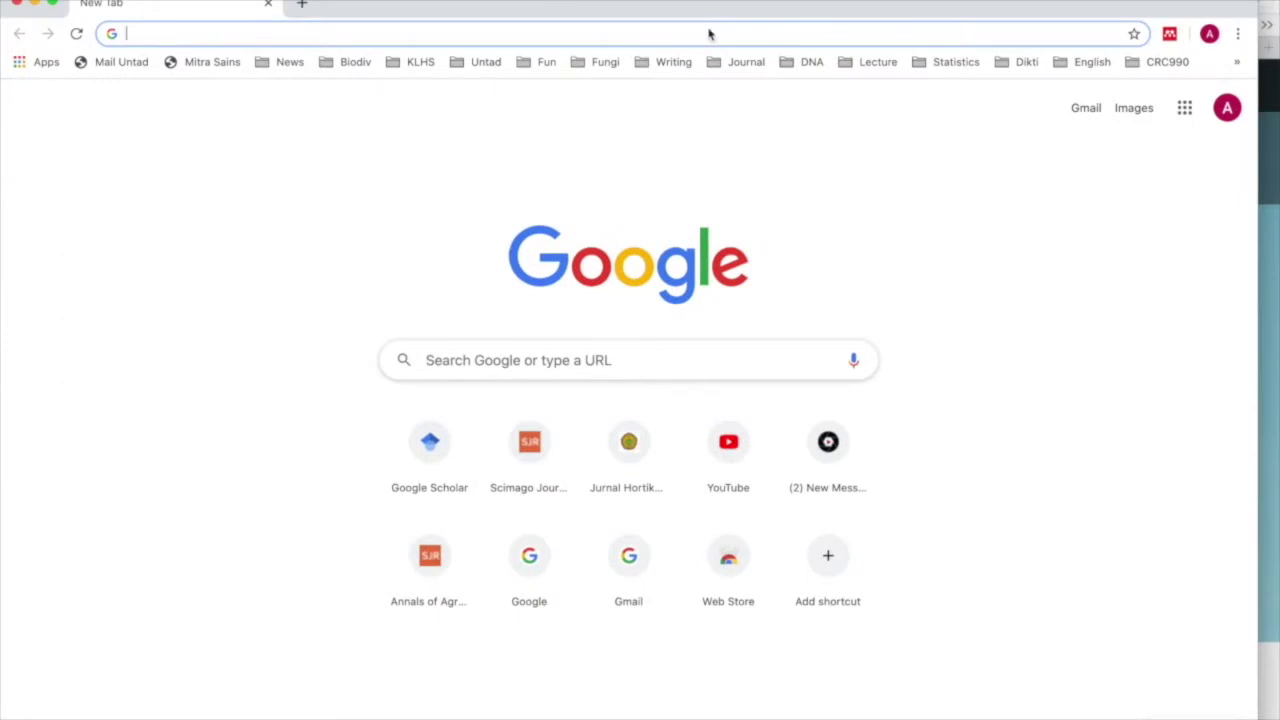
{"action": "type", "text": "https://www.mendeley.com/reference-management/web-importer"}
{"action": "key", "text": "Return"}
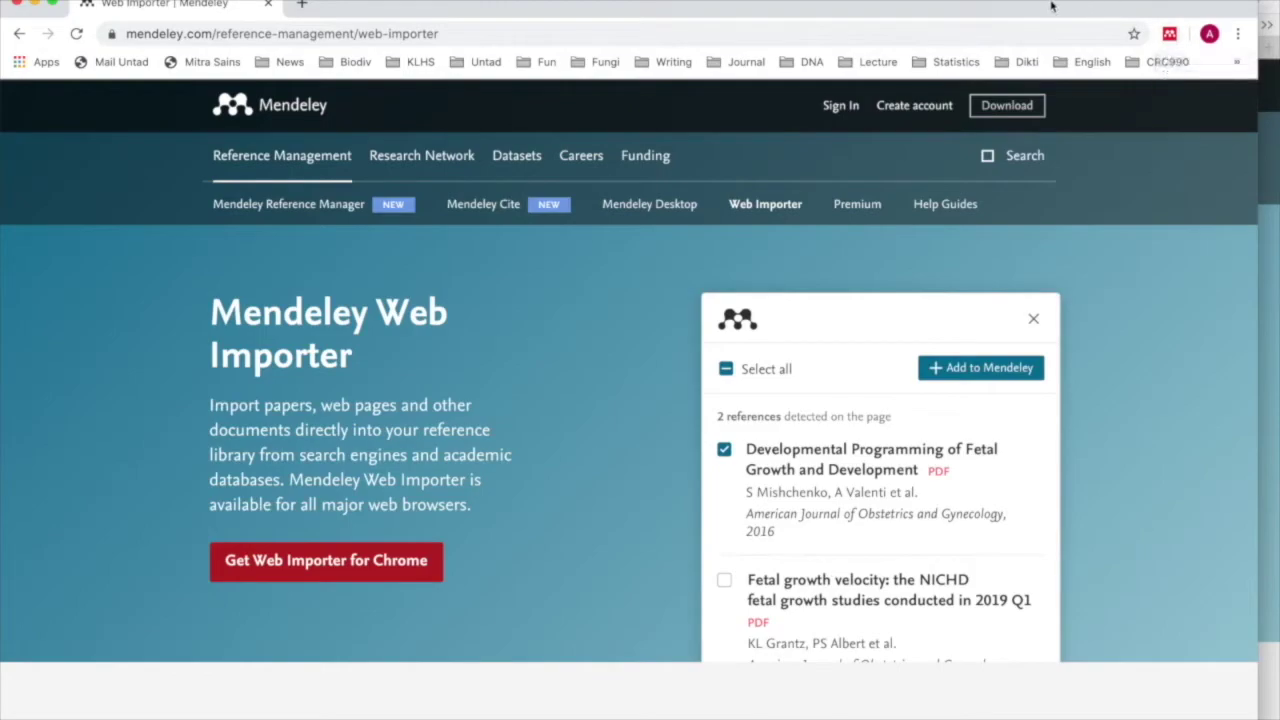
- Switch to Mendeley Desktop and view its commands for the Web Importer and the MS Word plugin
{"action": "key", "text": "ctrl+Up"}
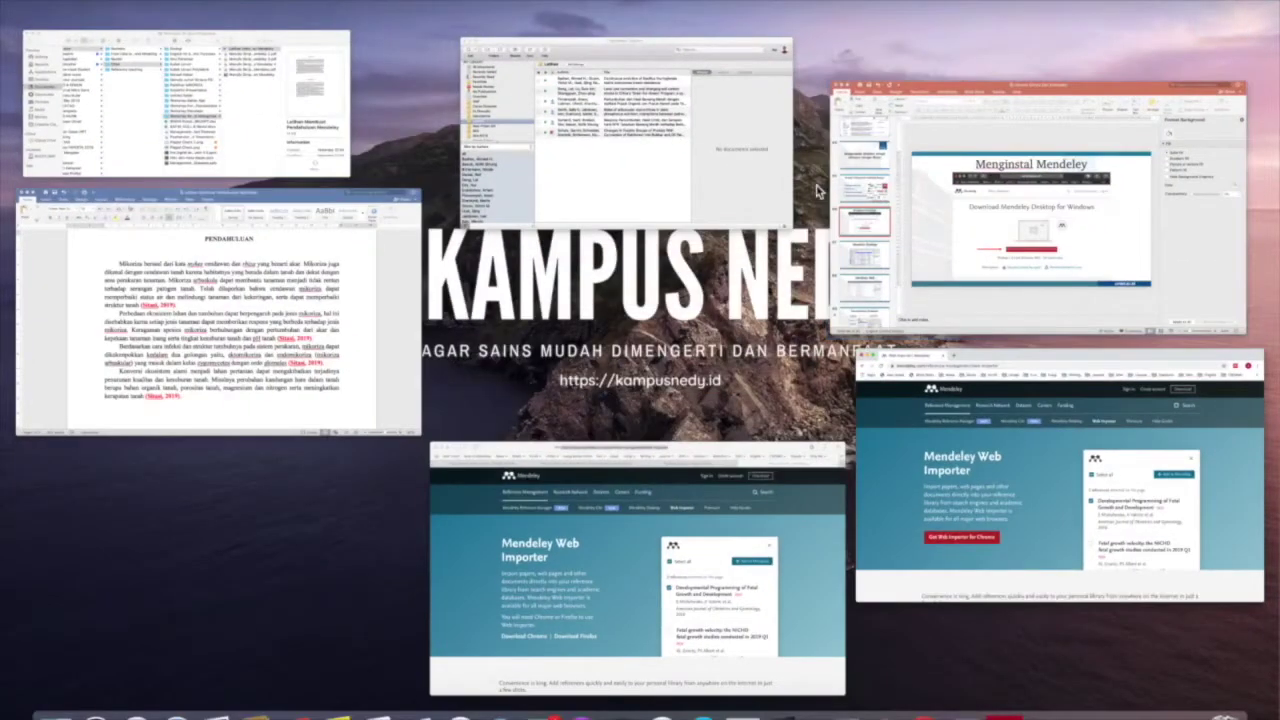
{"action": "left_click", "coordinate": [688, 173]}
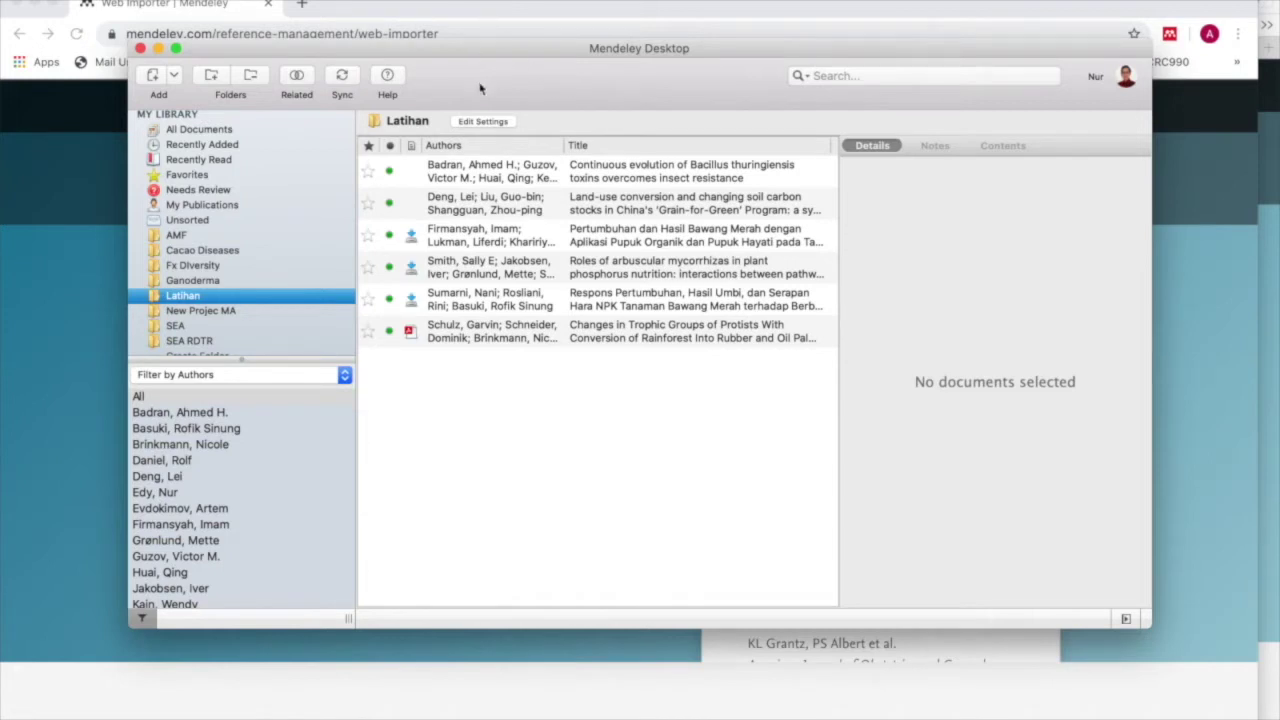
{"action": "left_click", "coordinate": [308, 0]}
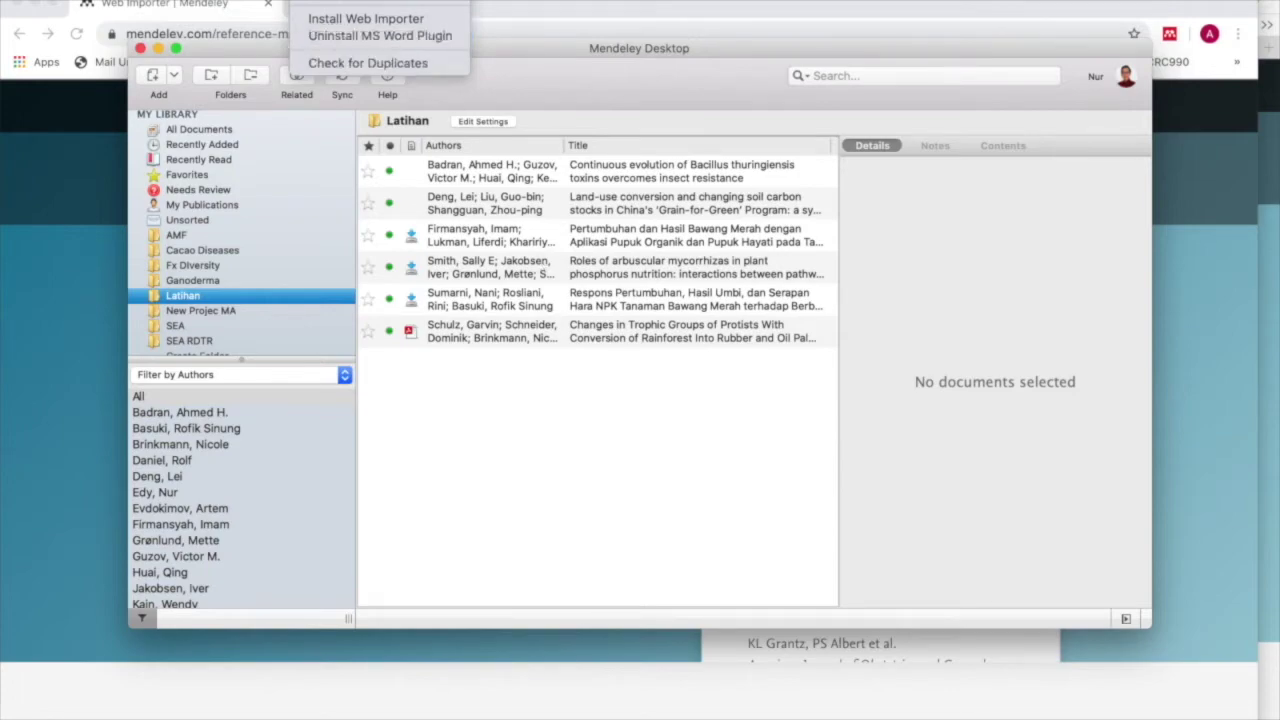
- Switch to the Word document Latihan Membuat Pendahuluan Mendeley and display its Mendeley citation commands
{"action": "key", "text": "ctrl+Up"}
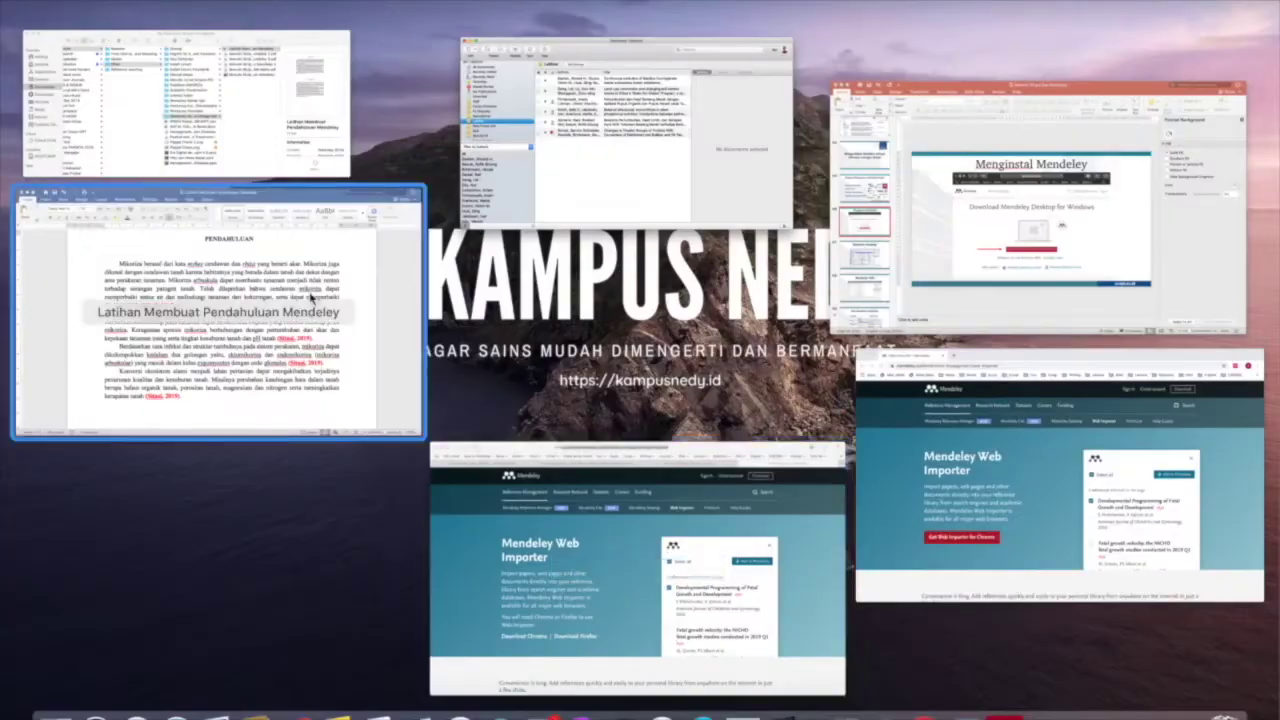
{"action": "left_click", "coordinate": [309, 296]}
{"action": "left_click_drag", "start_coordinate": [369, 8], "coordinate": [351, 0]}
{"action": "left_click", "coordinate": [340, 16]}
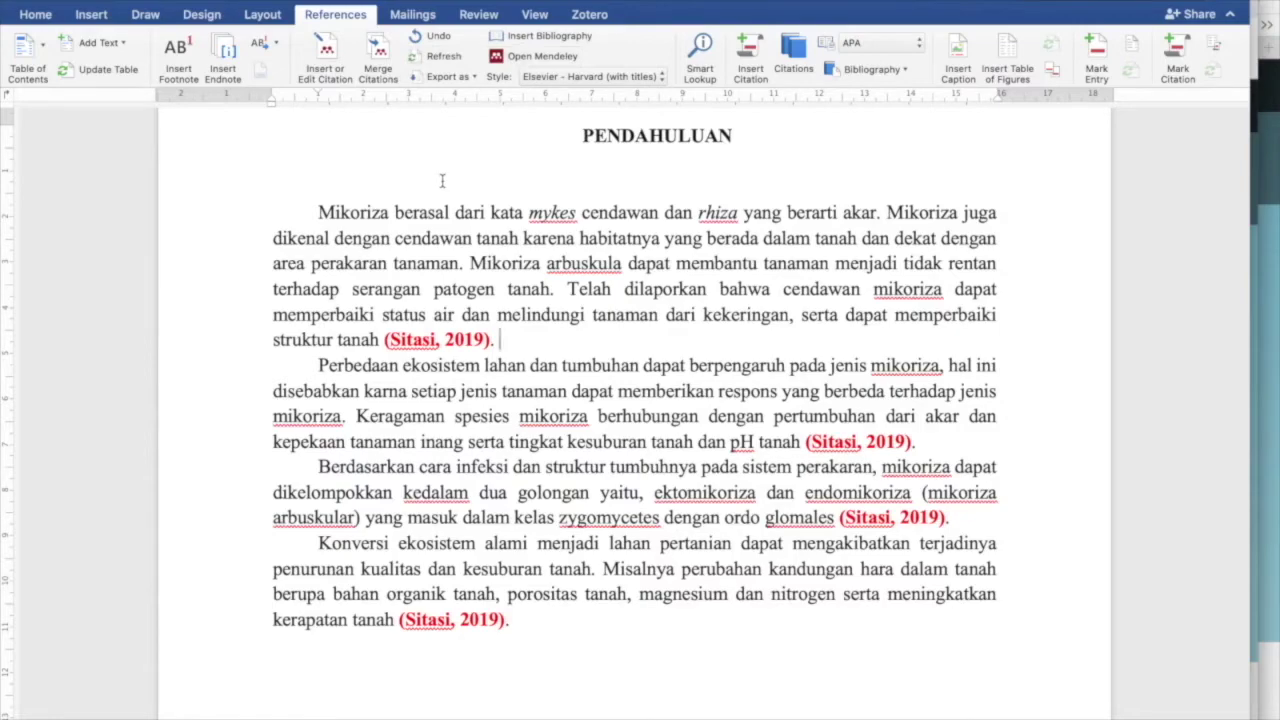
- Switch to Chrome, widen its window to the screen edge and open Google Scholar in a new tab
{"action": "key", "text": "ctrl+Up"}
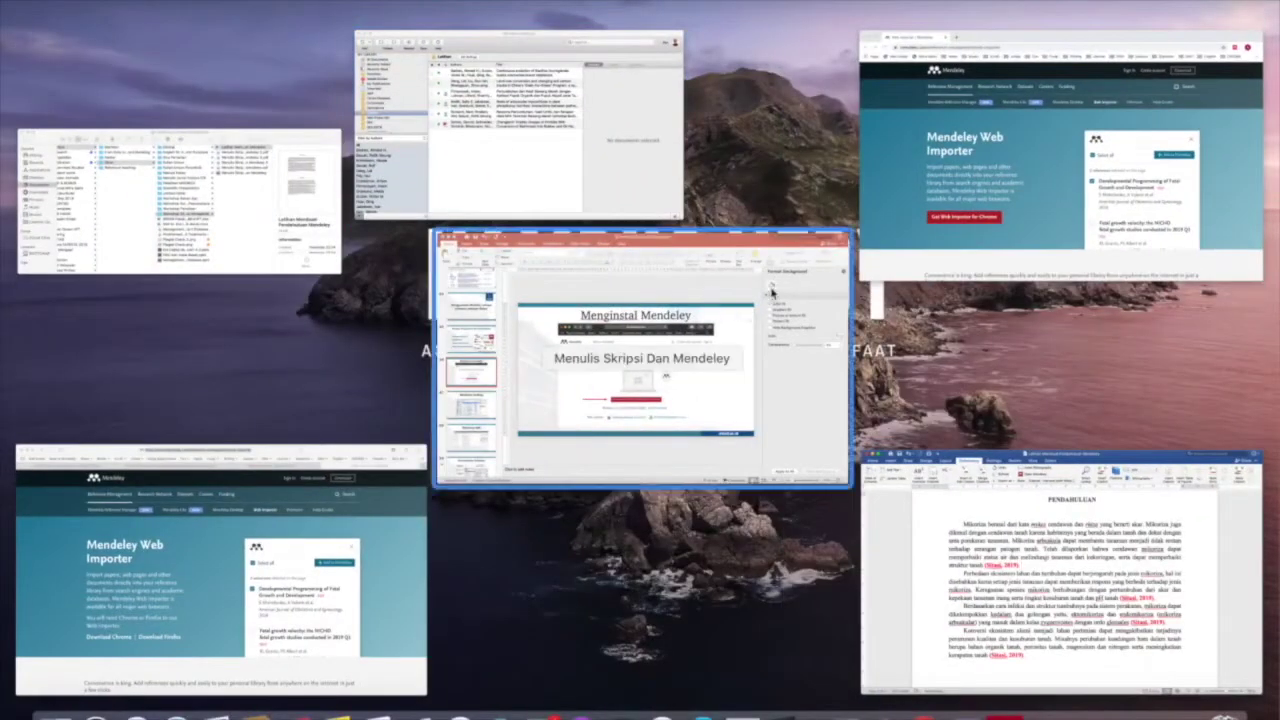
{"action": "left_click", "coordinate": [1002, 227]}
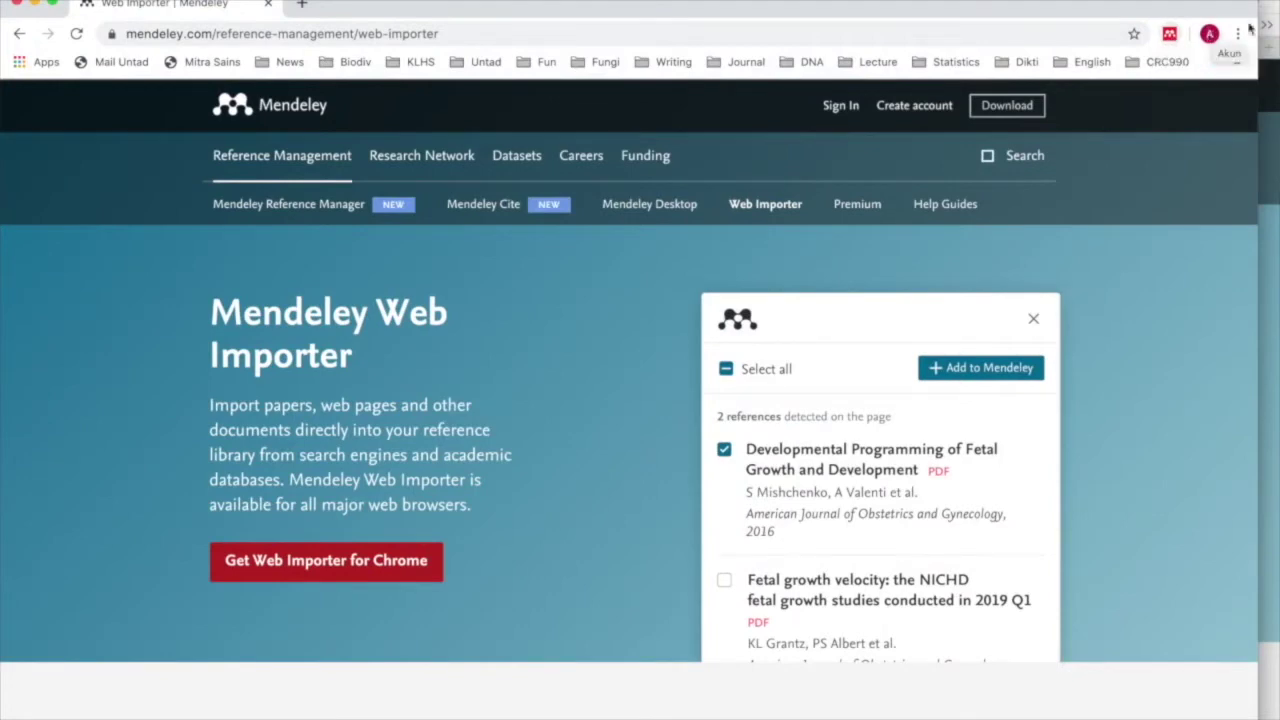
{"action": "left_click_drag", "start_coordinate": [1257, 17], "coordinate": [1278, 16]}
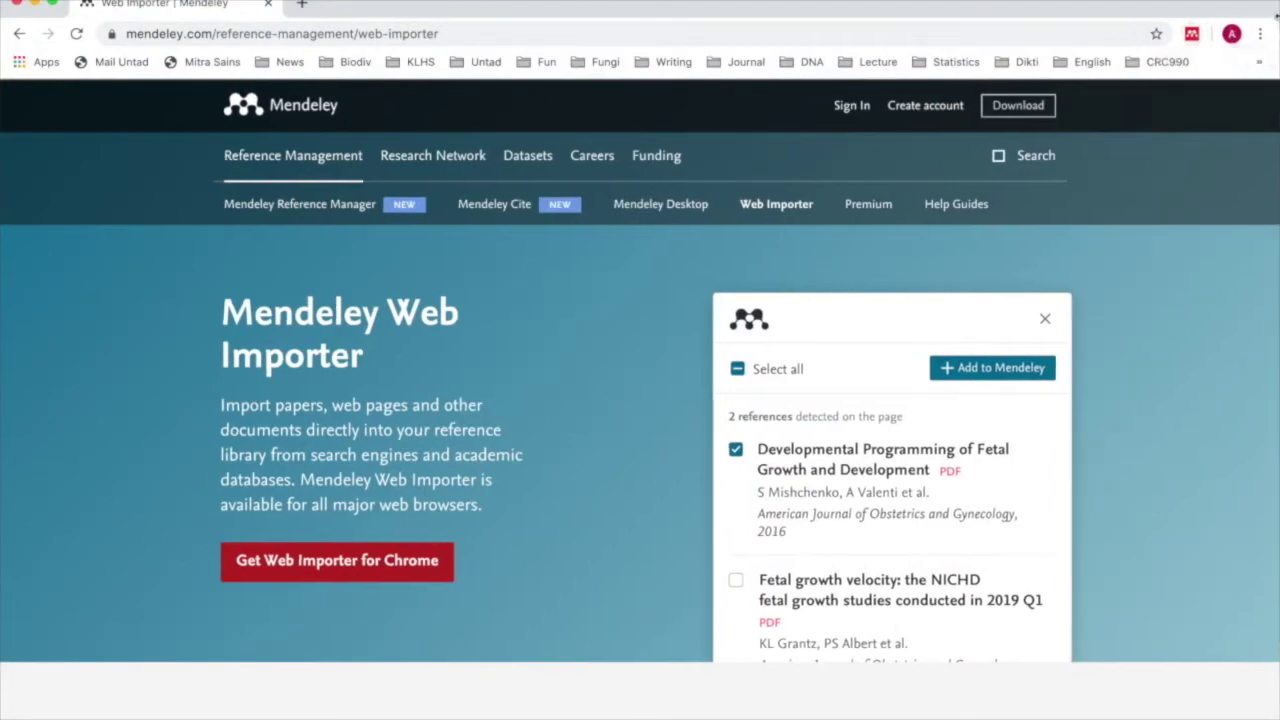
{"action": "left_click", "coordinate": [302, 5]}
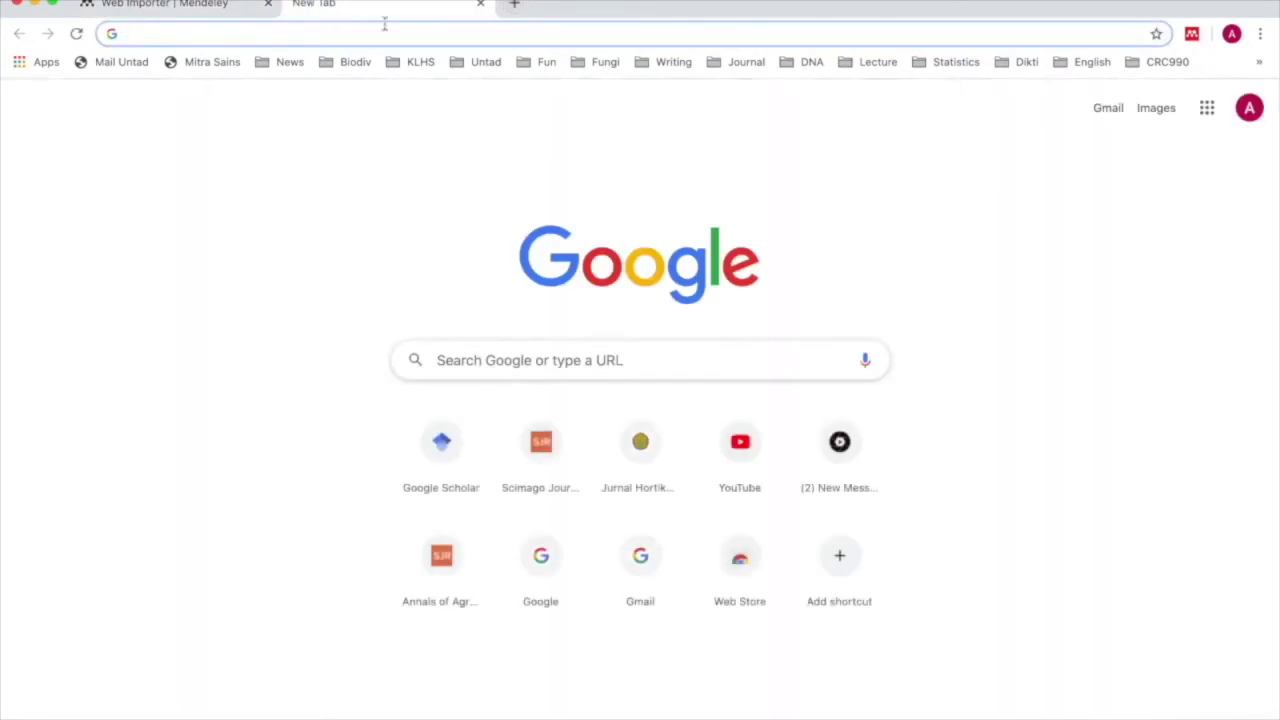
{"action": "type", "text": "scho"}
{"action": "key", "text": "Return"}
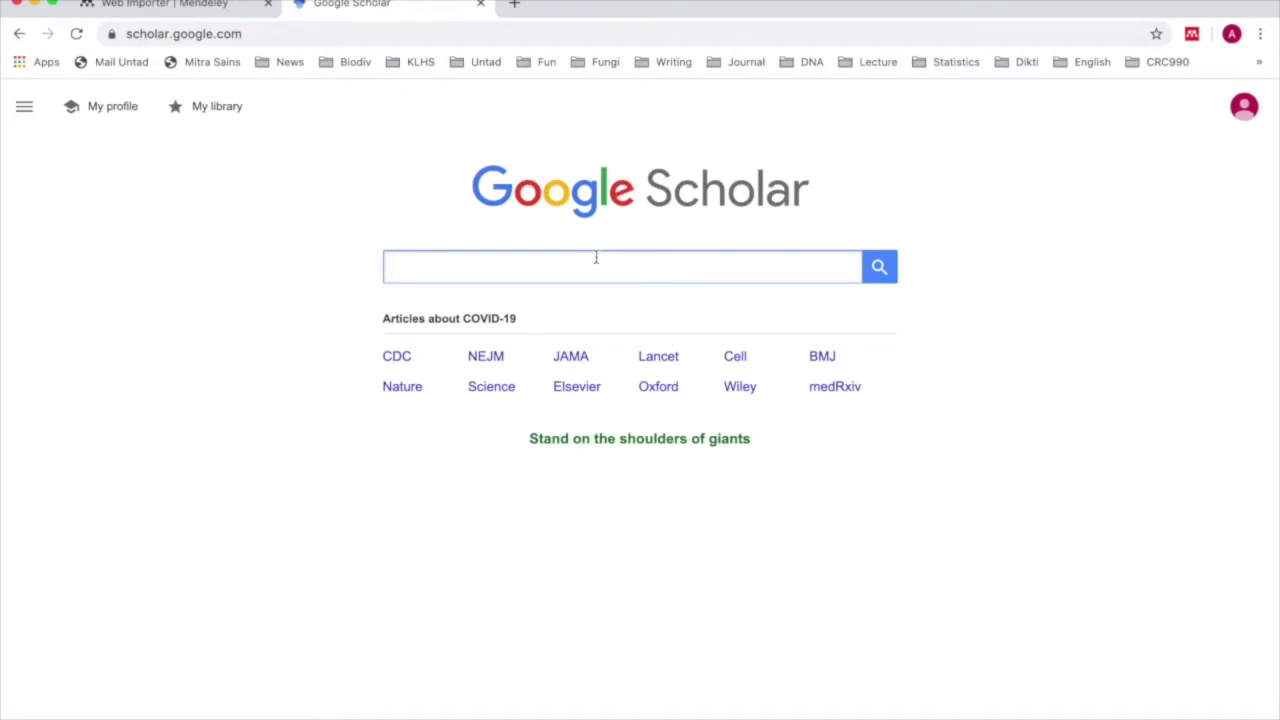
- Search Google Scholar for "Pupuk hayati pada bawang"
{"action": "type", "text": "Pupuk"}
{"action": "type", "text": "hayati pad"}
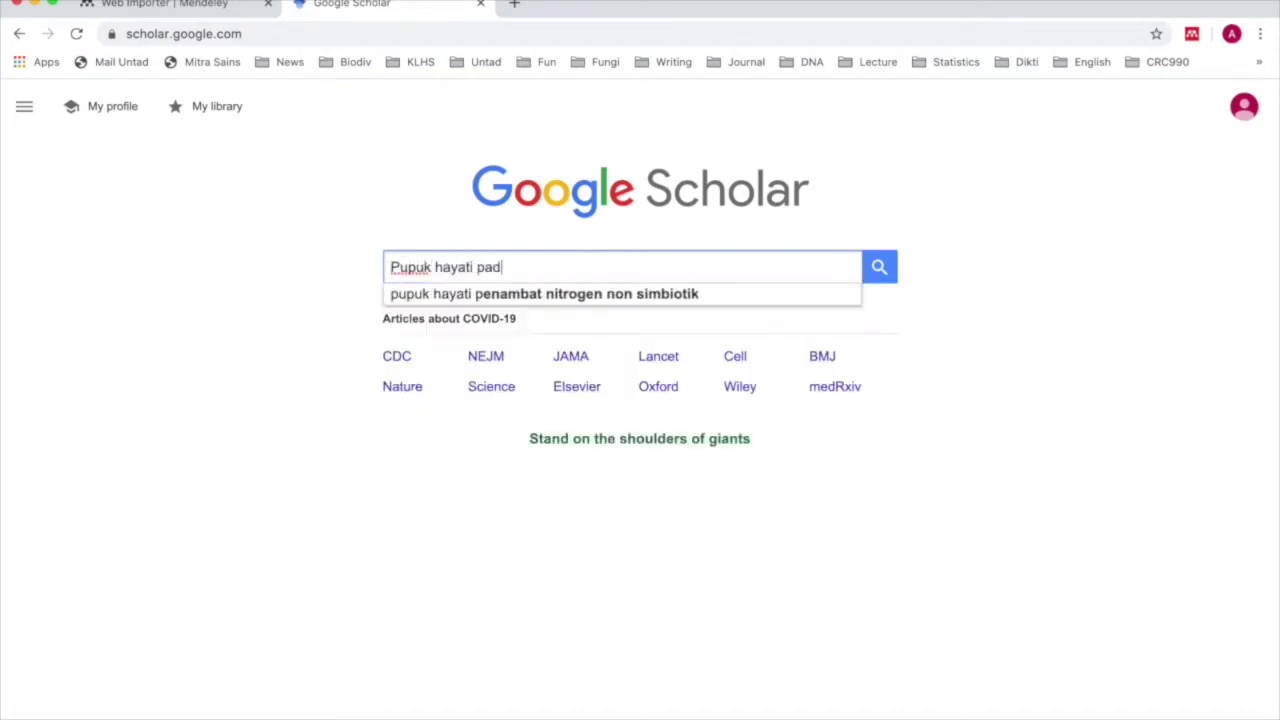
{"action": "type", "text": "a bawang"}
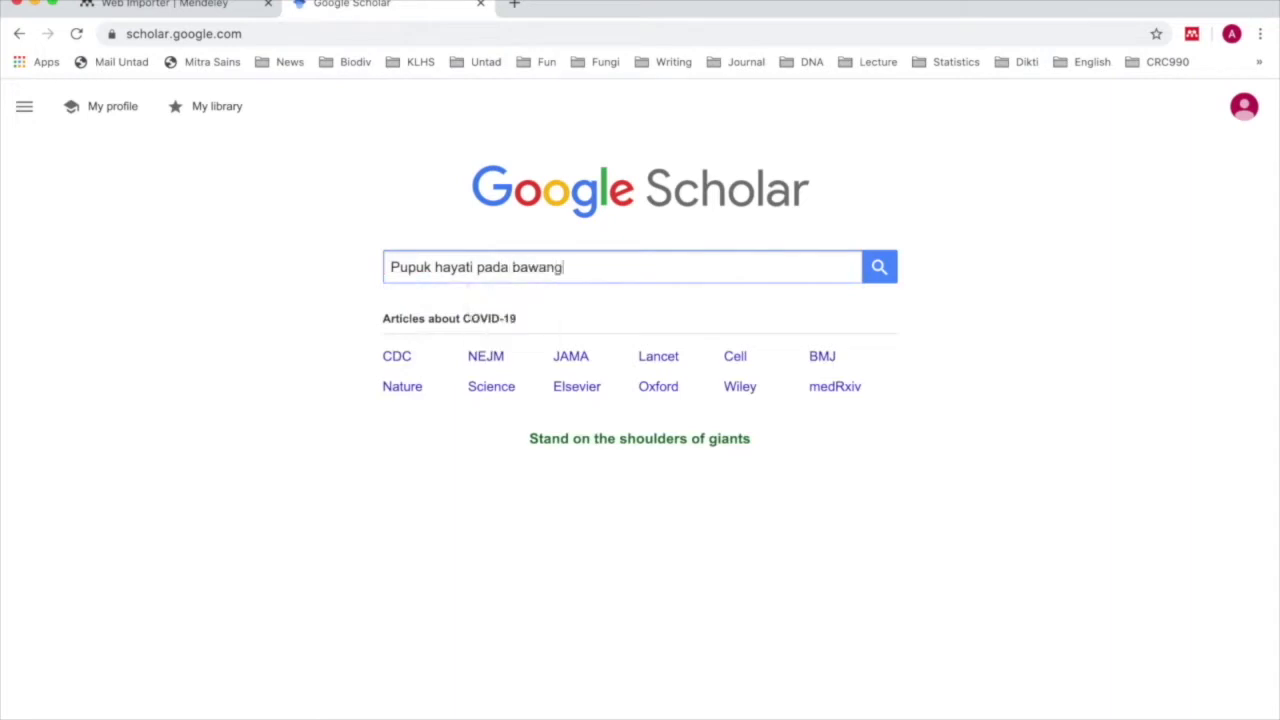
{"action": "key", "text": "Return"}
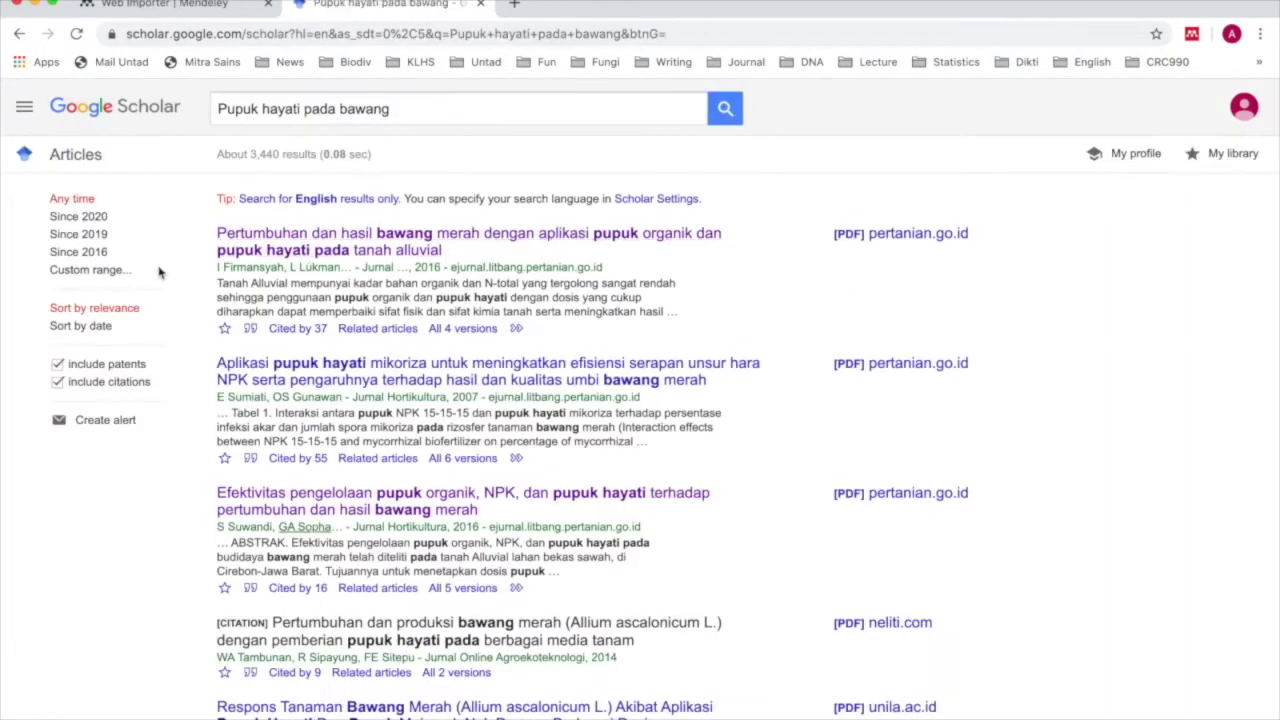
- Limit the search results to a custom year range from 2015 to 2020
{"action": "left_click", "coordinate": [98, 272]}
{"action": "left_click", "coordinate": [83, 298]}
{"action": "type", "text": "2015"}
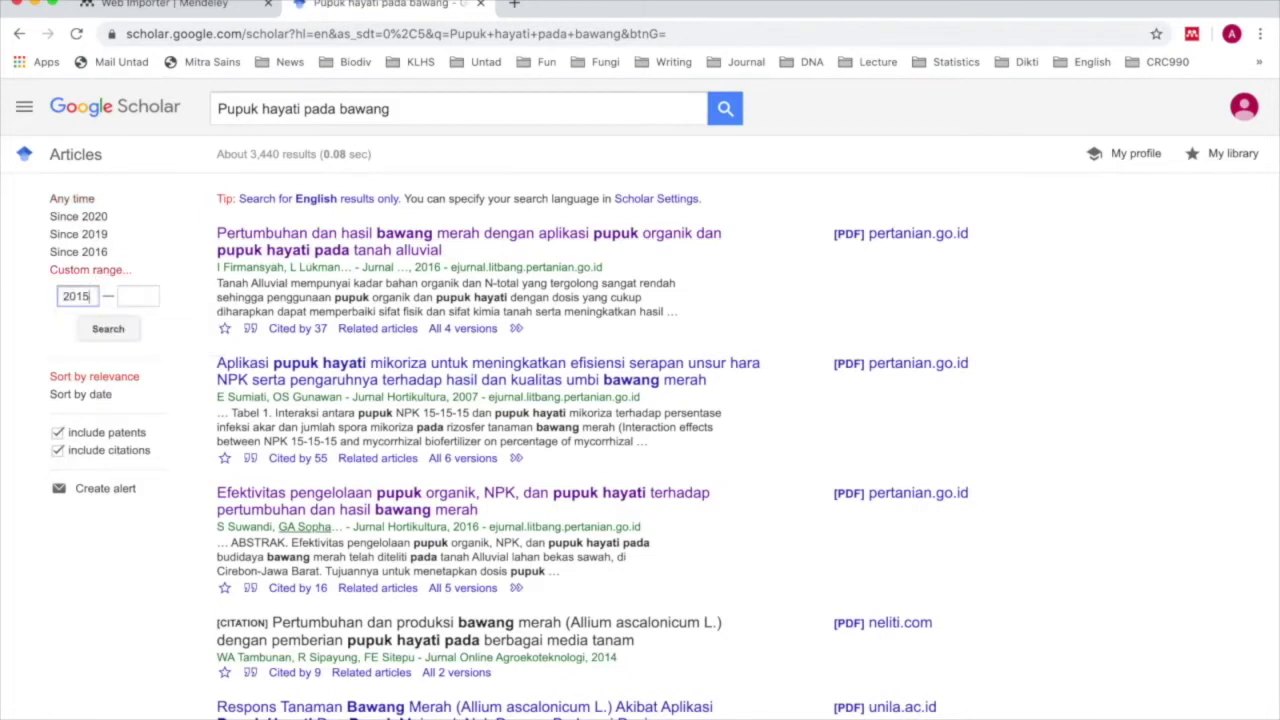
{"action": "left_click", "coordinate": [122, 297]}
{"action": "type", "text": "2"}
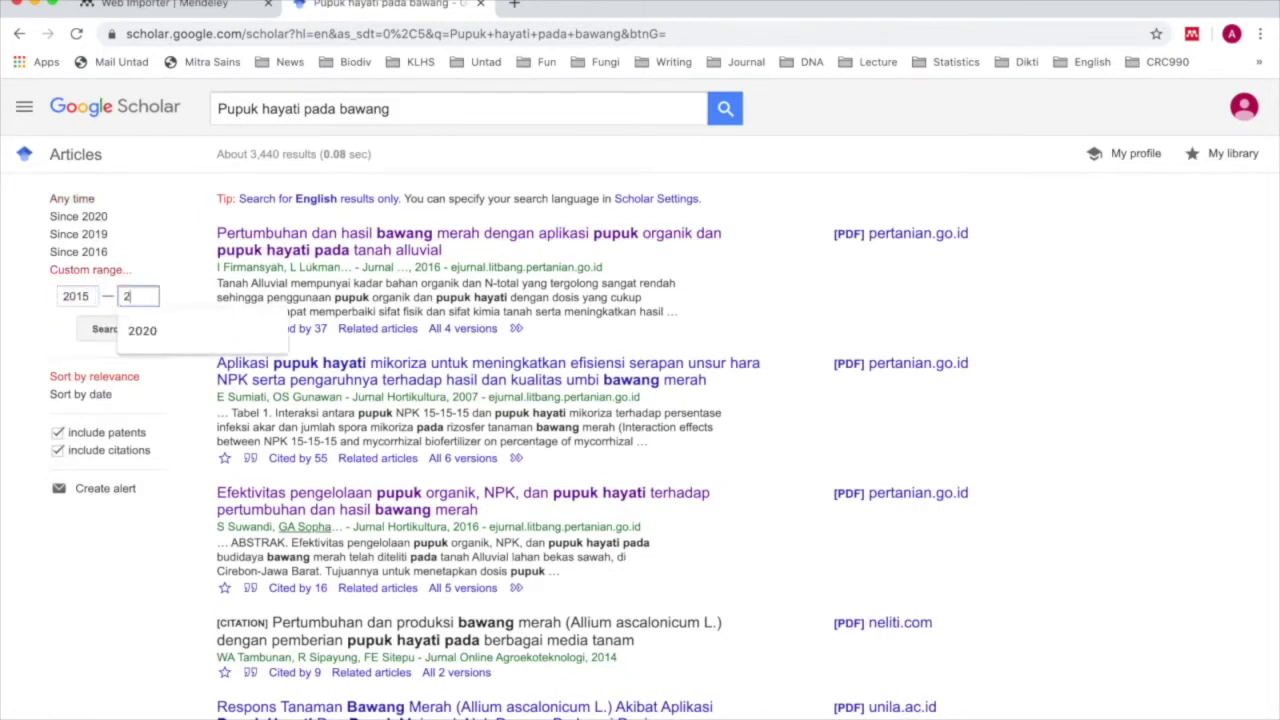
{"action": "type", "text": "020"}
{"action": "left_click", "coordinate": [108, 328]}
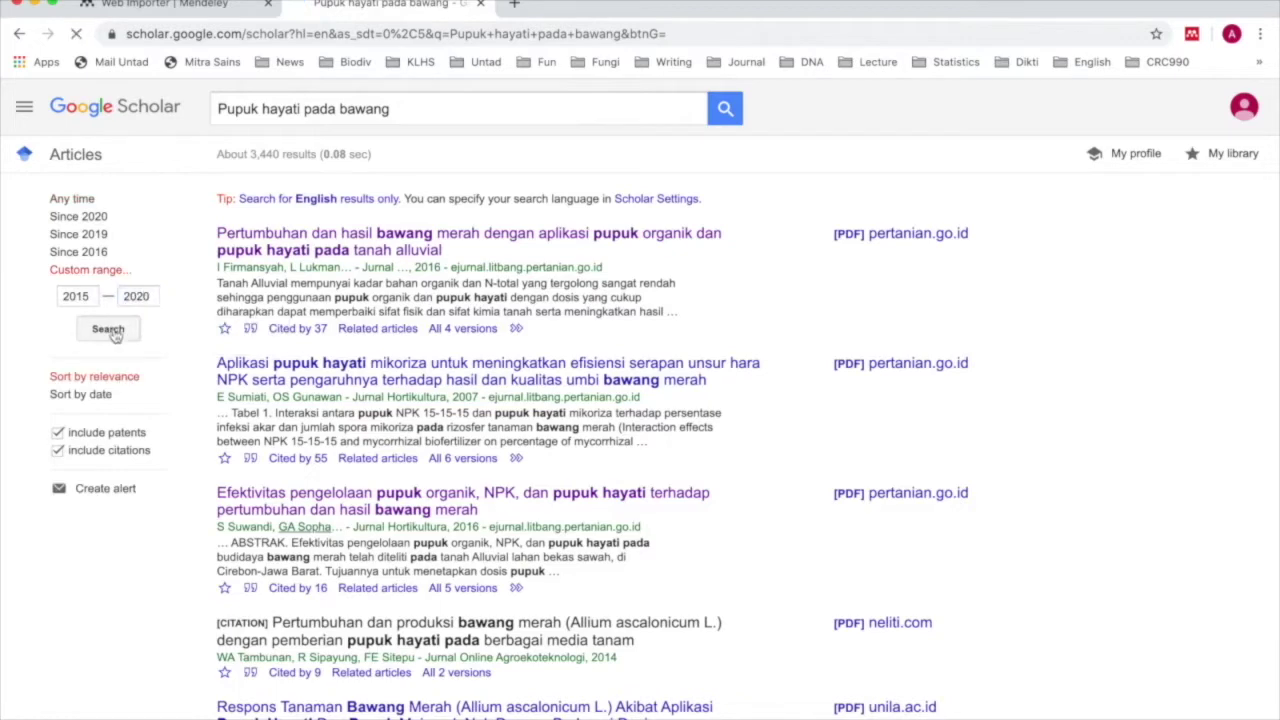
- Open the article "Kajian Proses Produksi Pupuk Hayati Bio-SRF" in a new tab and switch to it
{"action": "scroll", "coordinate": [634, 250], "scroll_direction": "down", "scroll_amount": 4}
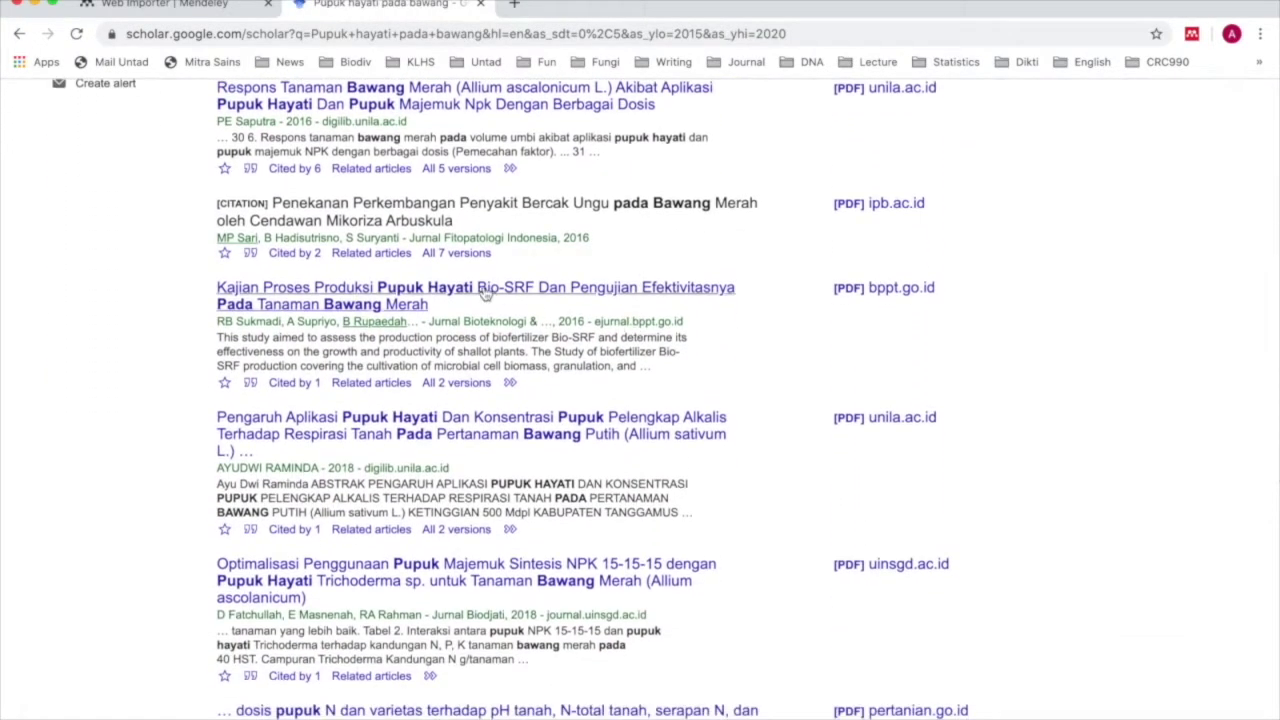
{"action": "right_click", "coordinate": [479, 290]}
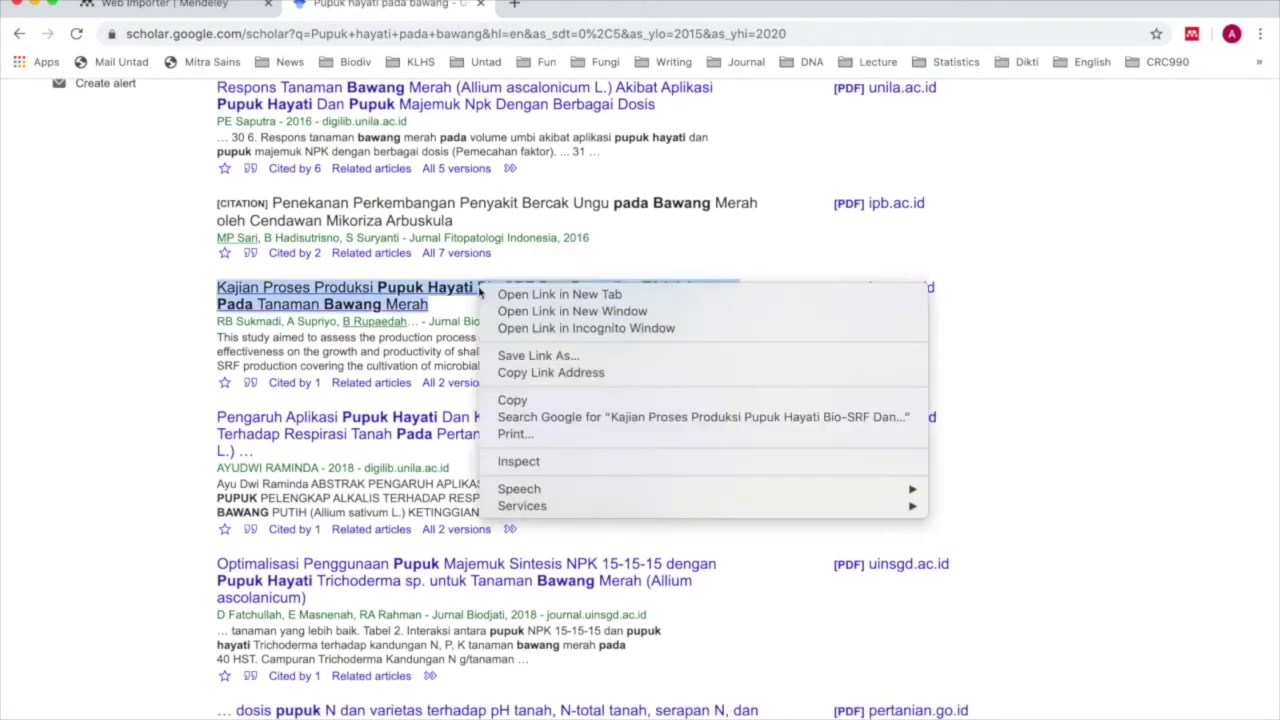
{"action": "left_click", "coordinate": [505, 292]}
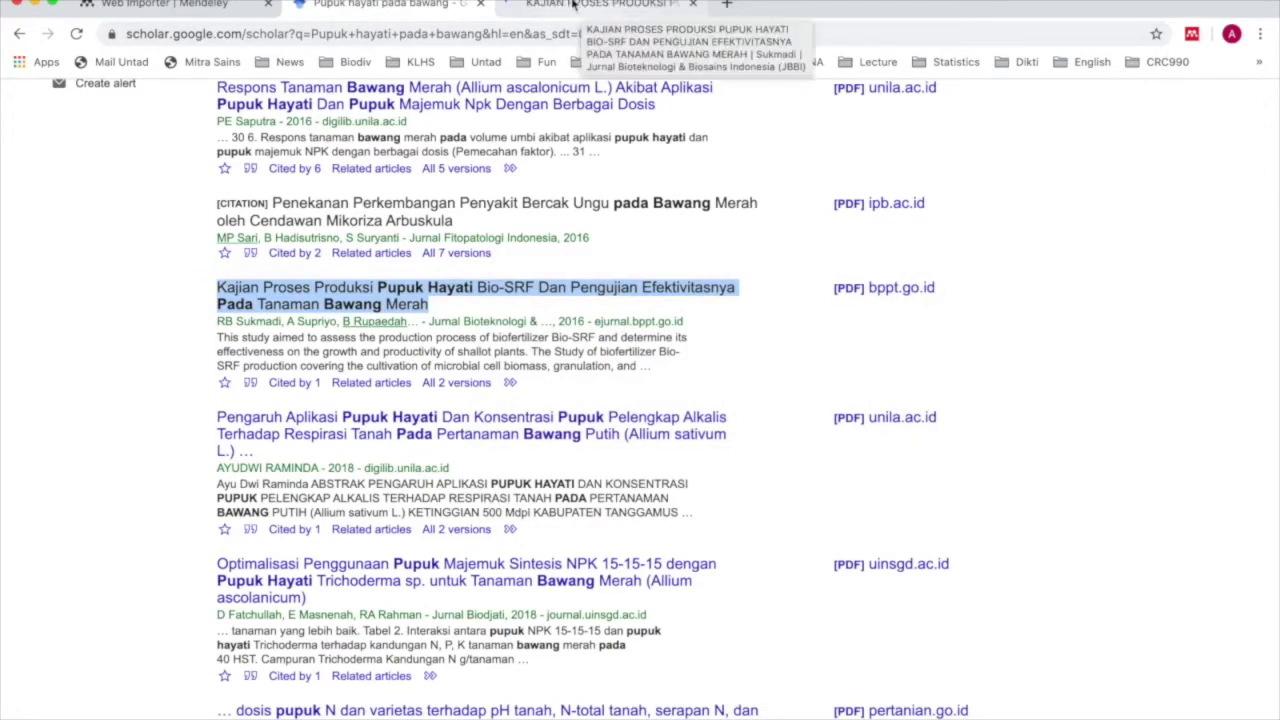
{"action": "left_click", "coordinate": [576, 6]}
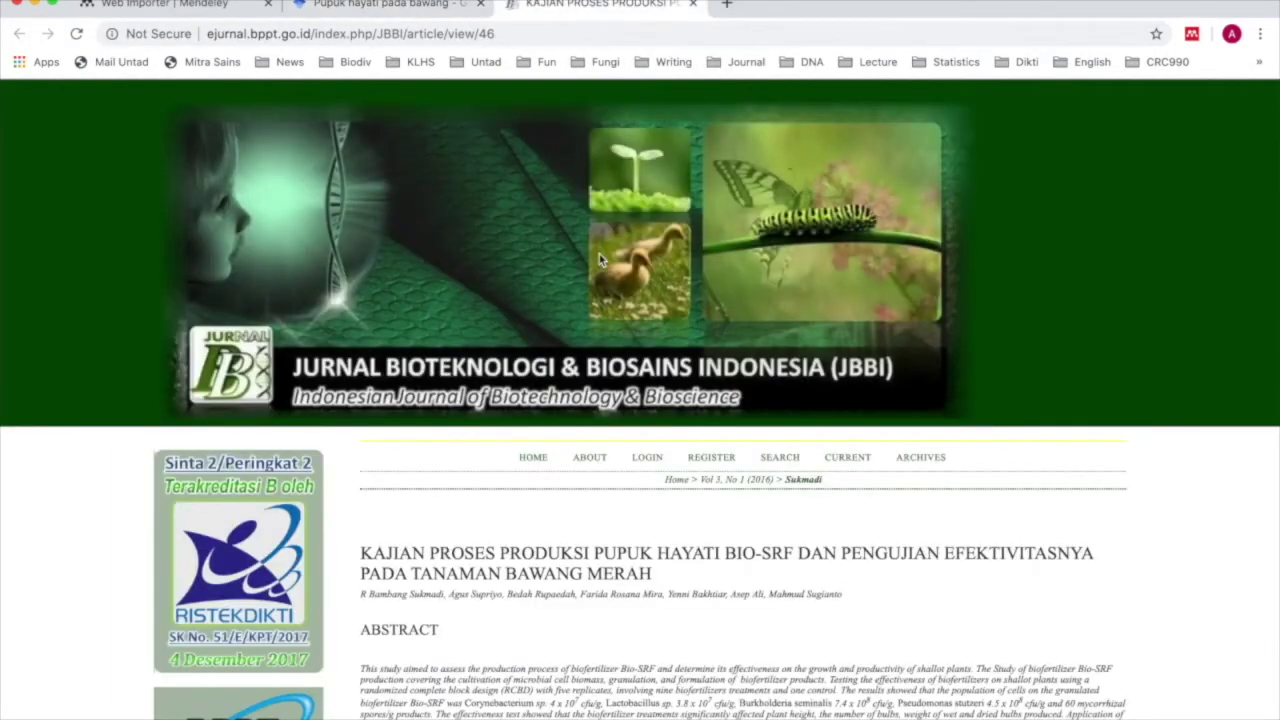
- Examine the article page's abstract, full-text link and reference list, and return to the article title
{"action": "scroll", "coordinate": [599, 254], "scroll_direction": "down", "scroll_amount": 2}
{"action": "scroll", "coordinate": [601, 259], "scroll_direction": "down", "scroll_amount": 2}
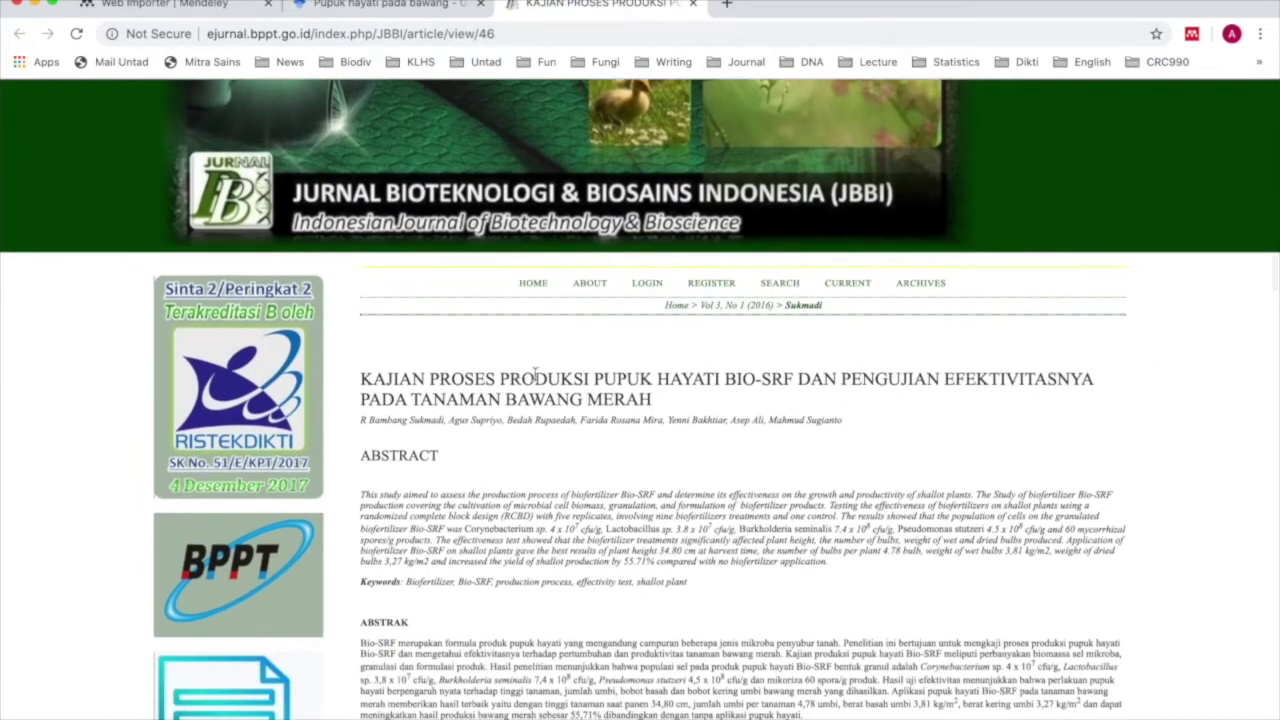
{"action": "scroll", "coordinate": [553, 386], "scroll_direction": "down", "scroll_amount": 3}
{"action": "scroll", "coordinate": [553, 386], "scroll_direction": "down", "scroll_amount": 2}
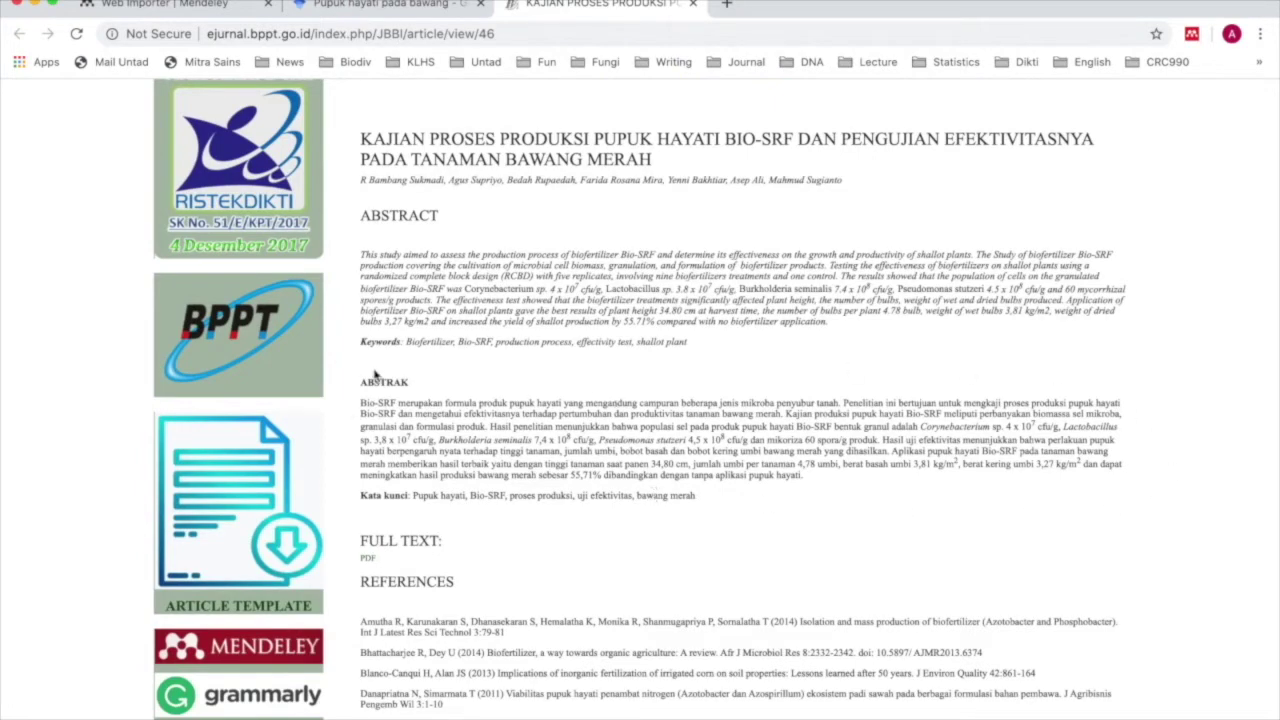
{"action": "scroll", "coordinate": [427, 460], "scroll_direction": "down", "scroll_amount": 6}
{"action": "scroll", "coordinate": [370, 370], "scroll_direction": "up", "scroll_amount": 2}
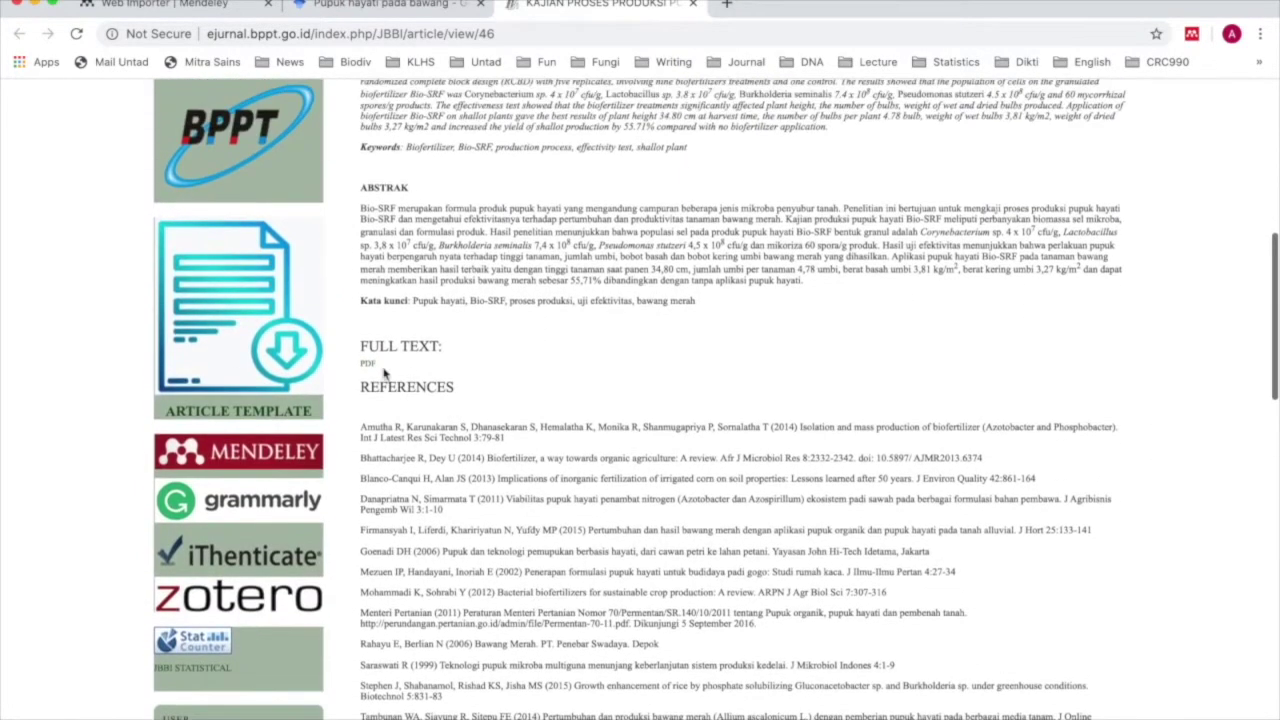
{"action": "scroll", "coordinate": [539, 400], "scroll_direction": "up", "scroll_amount": 5}
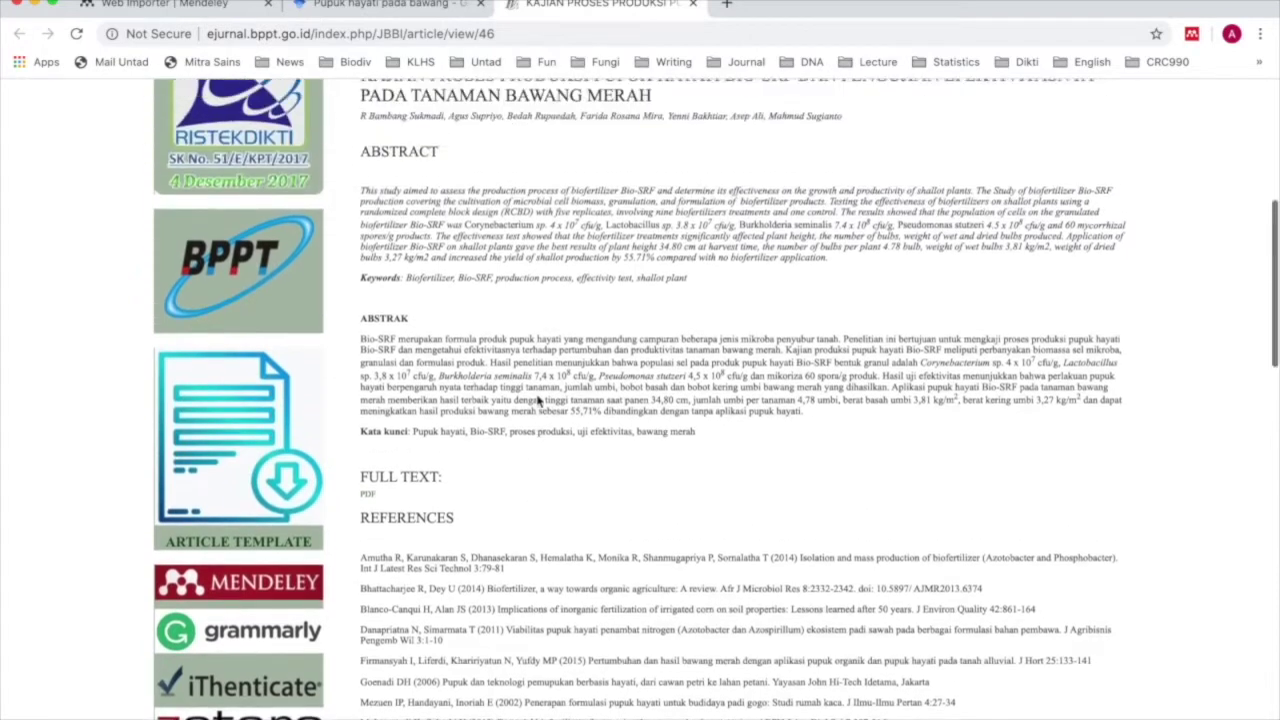
{"action": "scroll", "coordinate": [537, 400], "scroll_direction": "up", "scroll_amount": 2}
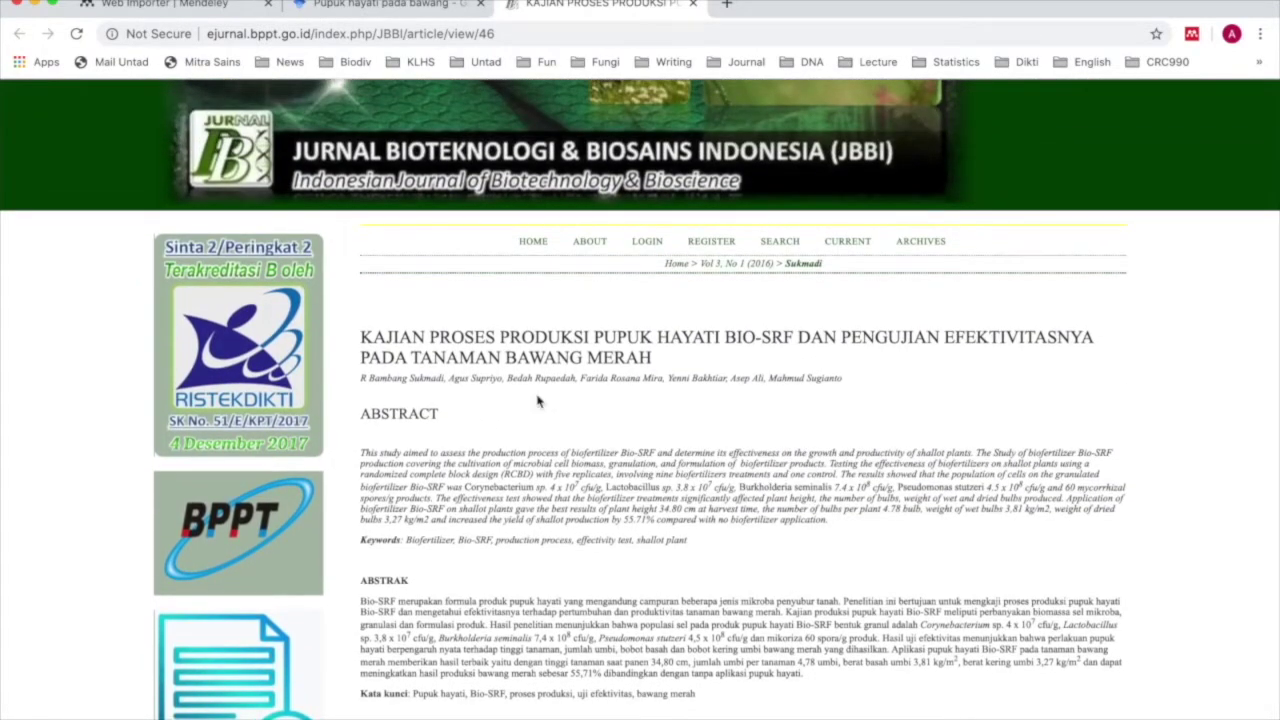
- Use the Mendeley Web Importer to add the journal article with its PDF to the Latihan collection
{"action": "left_click", "coordinate": [1191, 36]}
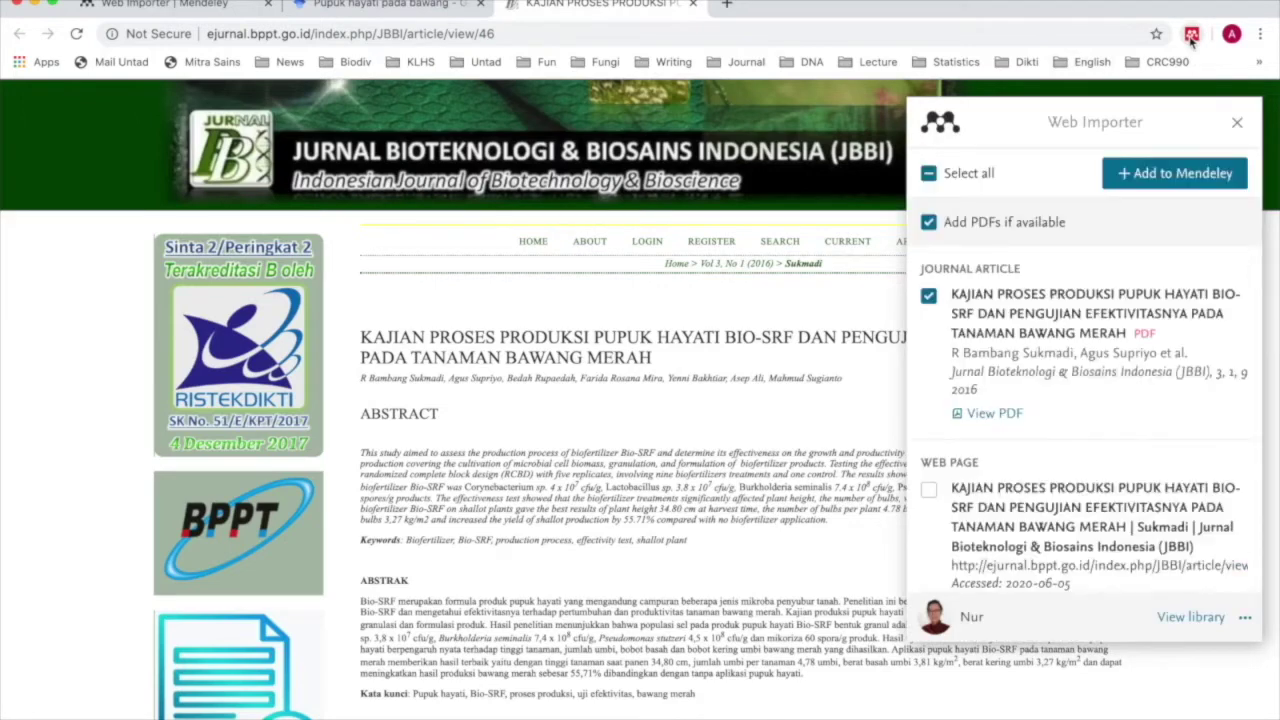
{"action": "left_click", "coordinate": [1190, 175]}
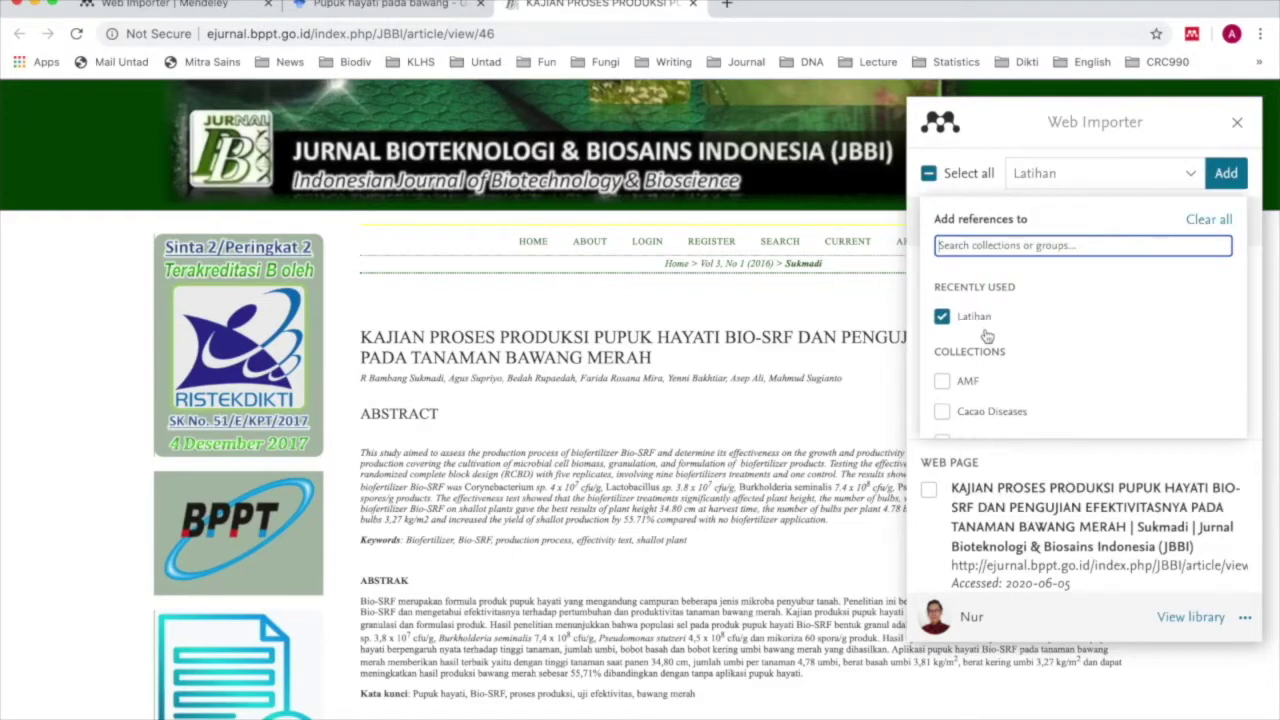
{"action": "scroll", "coordinate": [990, 335], "scroll_direction": "down", "scroll_amount": 2}
{"action": "scroll", "coordinate": [988, 337], "scroll_direction": "up", "scroll_amount": 3}
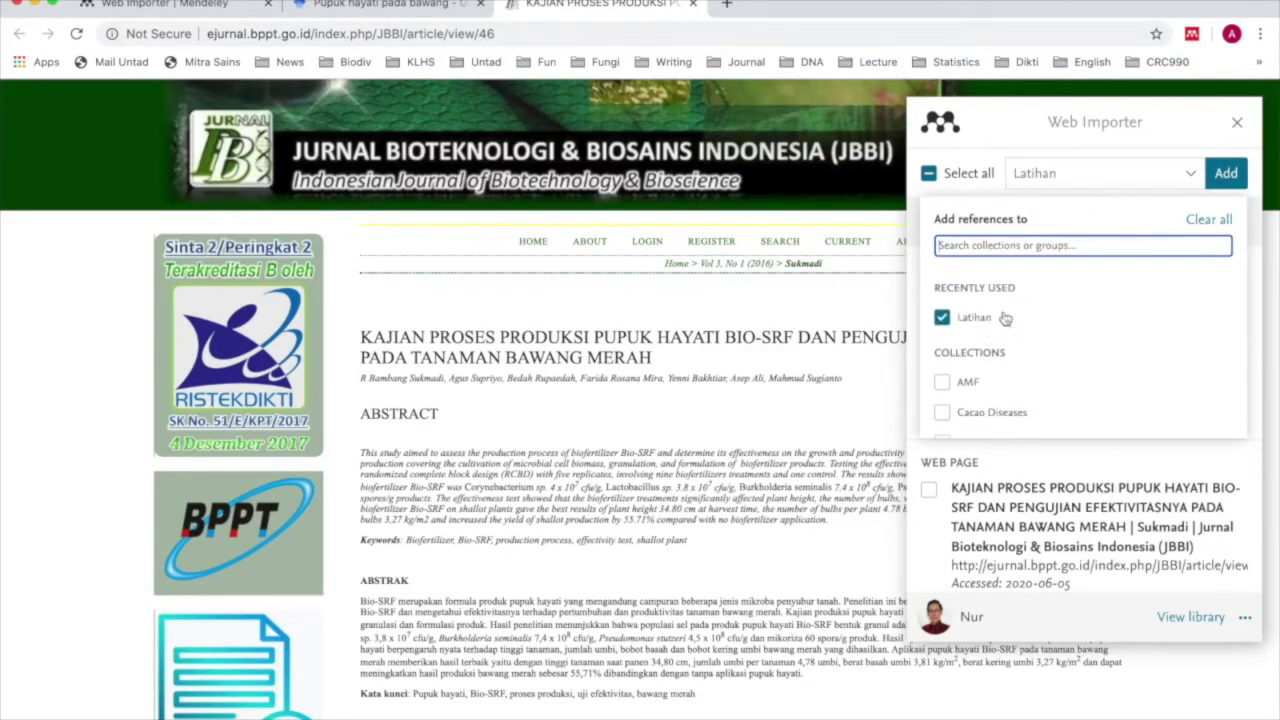
{"action": "left_click", "coordinate": [1230, 180]}
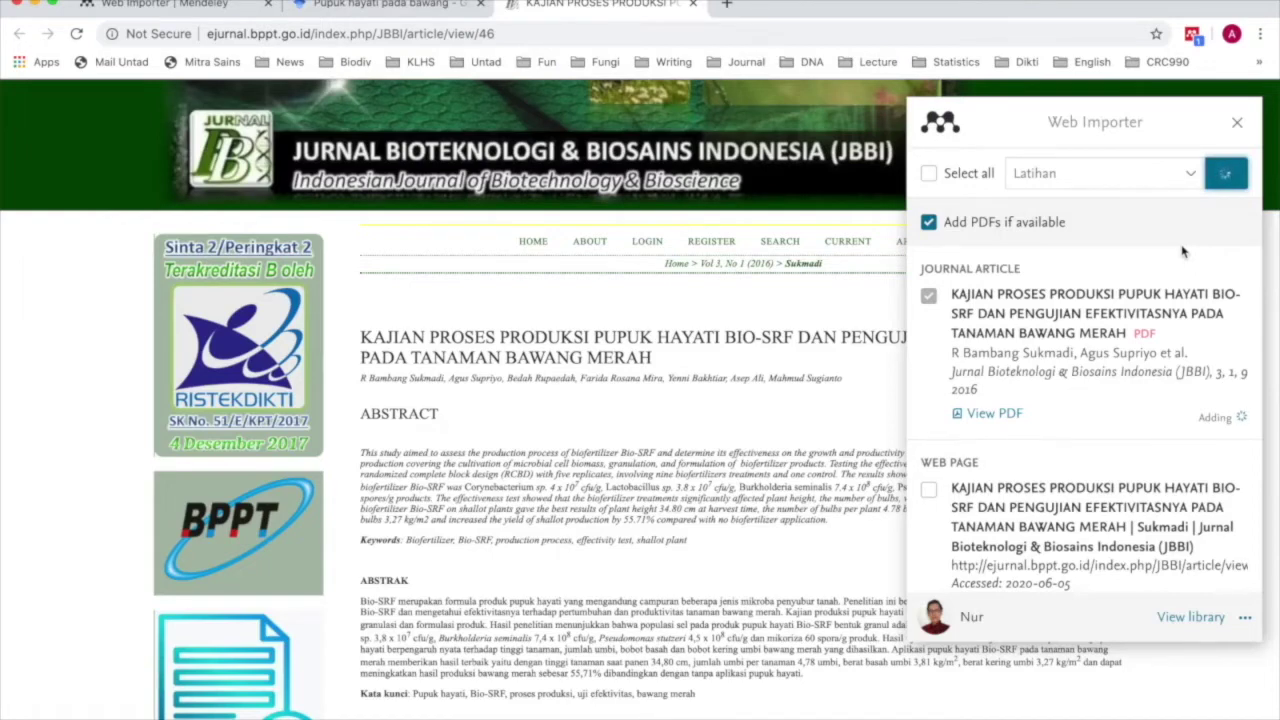
- Return to the Google Scholar results and search for "aplikasi mikoriza pada bawang"
{"action": "left_click", "coordinate": [445, 14]}
{"action": "scroll", "coordinate": [531, 120], "scroll_direction": "up", "scroll_amount": 5}
{"action": "left_click_drag", "start_coordinate": [531, 120], "coordinate": [176, 97]}
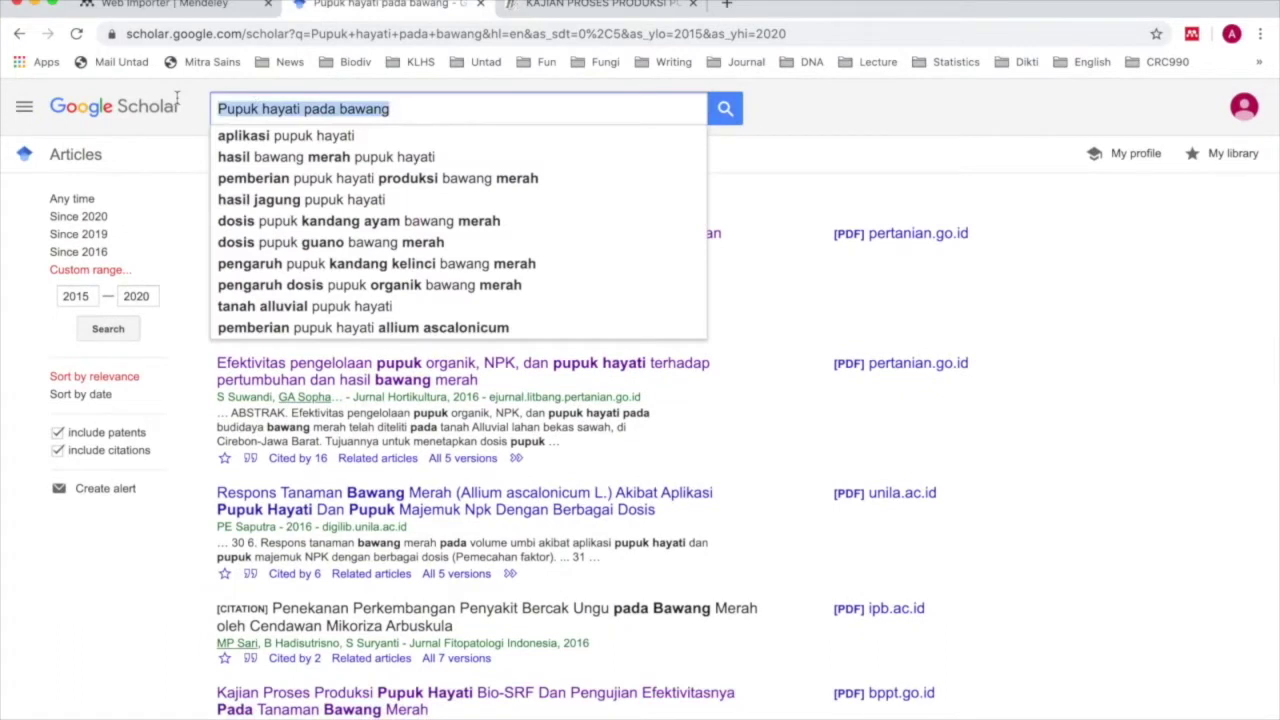
{"action": "type", "text": "aplikasi mikoriza pada bawang"}
{"action": "key", "text": "Return"}
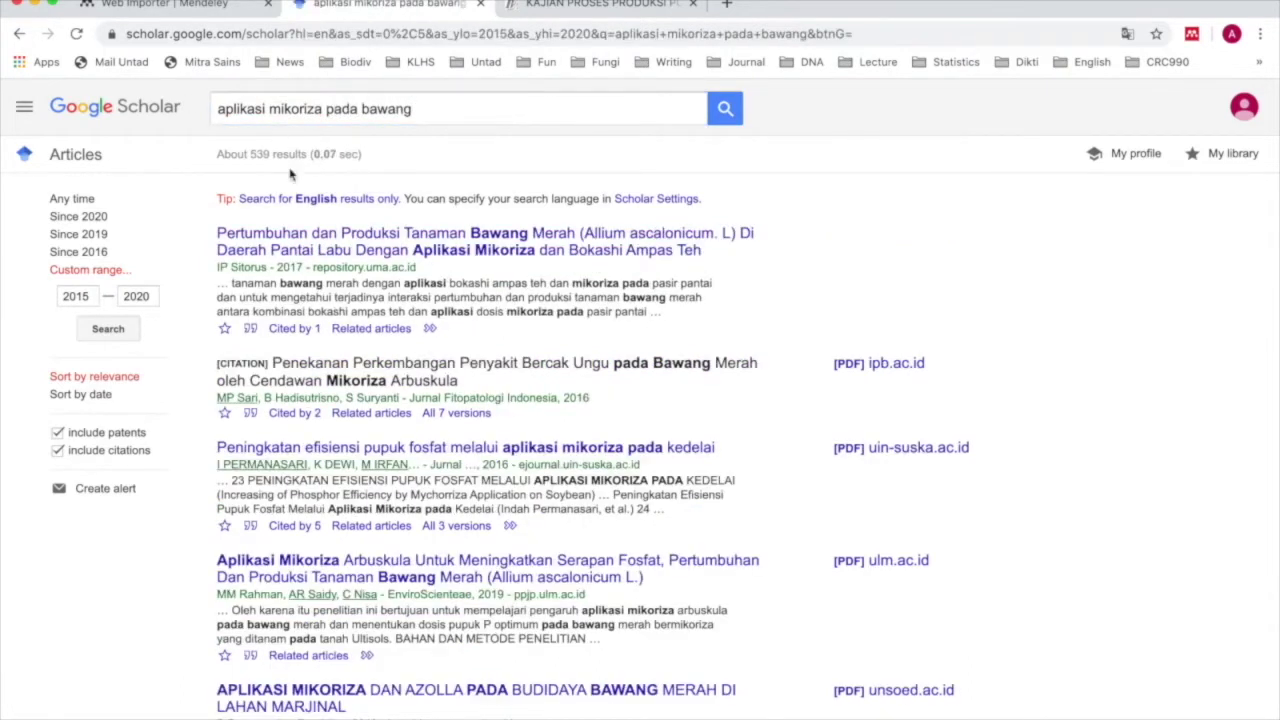
- Open the 2019 article "Aplikasi Mikoriza Arbuskula Untuk Meningkatkan Serapan Fosfat" in a new tab and import it with its PDF into Mendeley's Latihan collection
{"action": "right_click", "coordinate": [506, 255]}
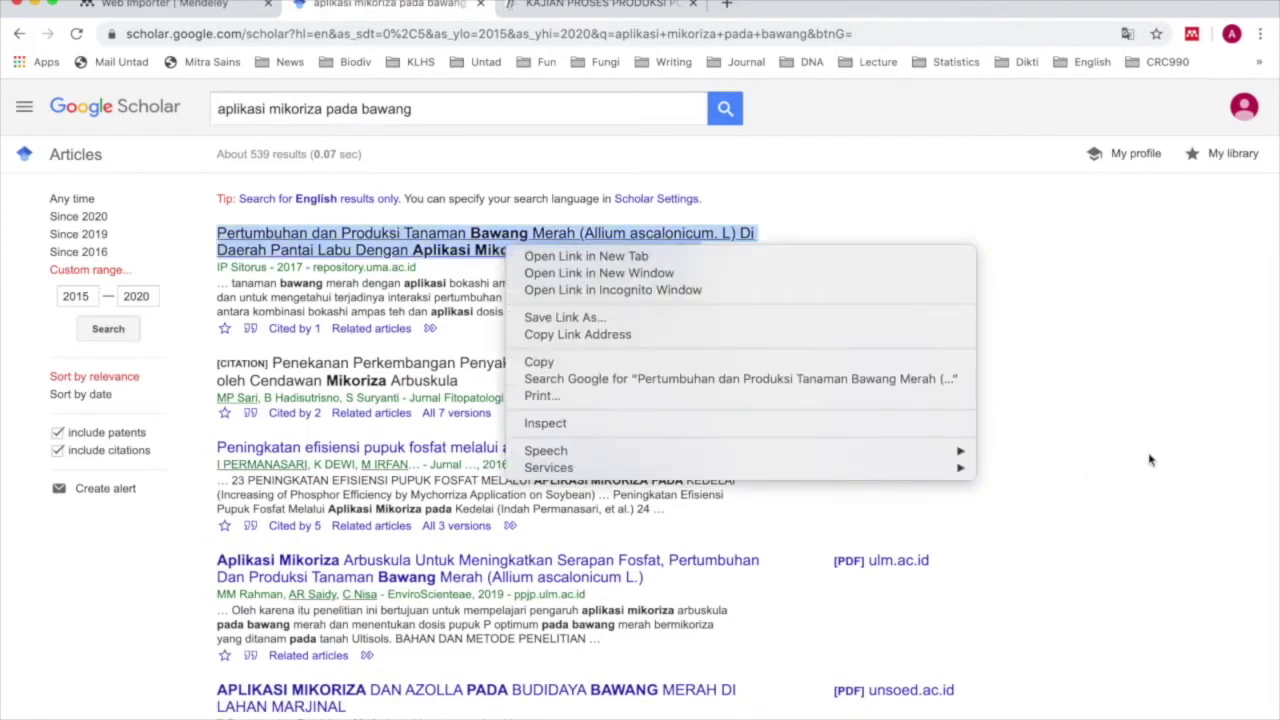
{"action": "left_click", "coordinate": [1195, 436]}
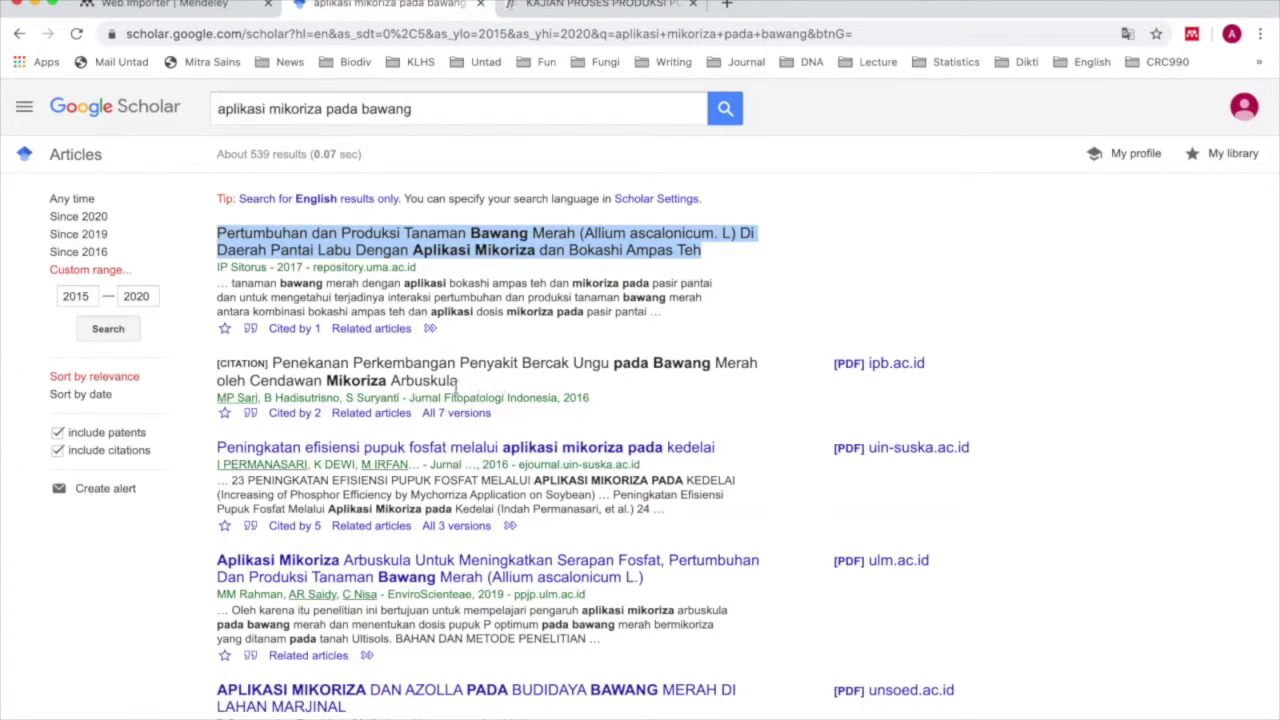
{"action": "scroll", "coordinate": [494, 428], "scroll_direction": "down", "scroll_amount": 2}
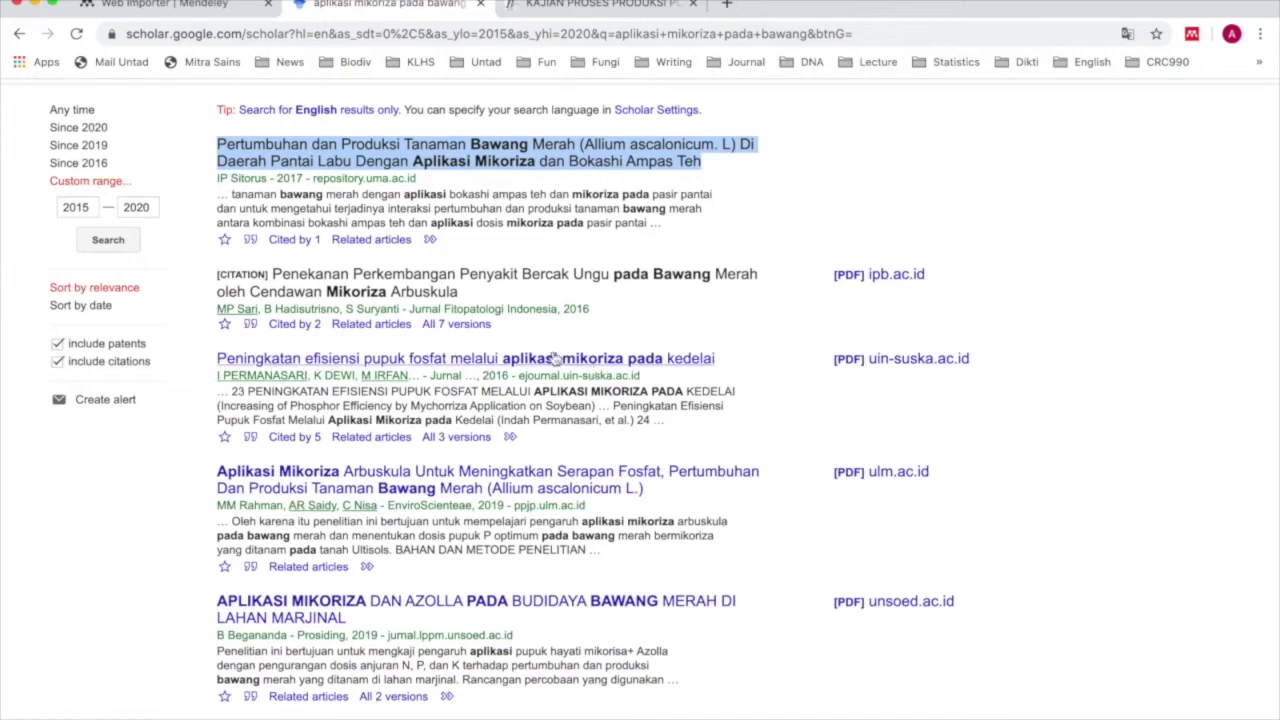
{"action": "scroll", "coordinate": [556, 360], "scroll_direction": "down", "scroll_amount": 1}
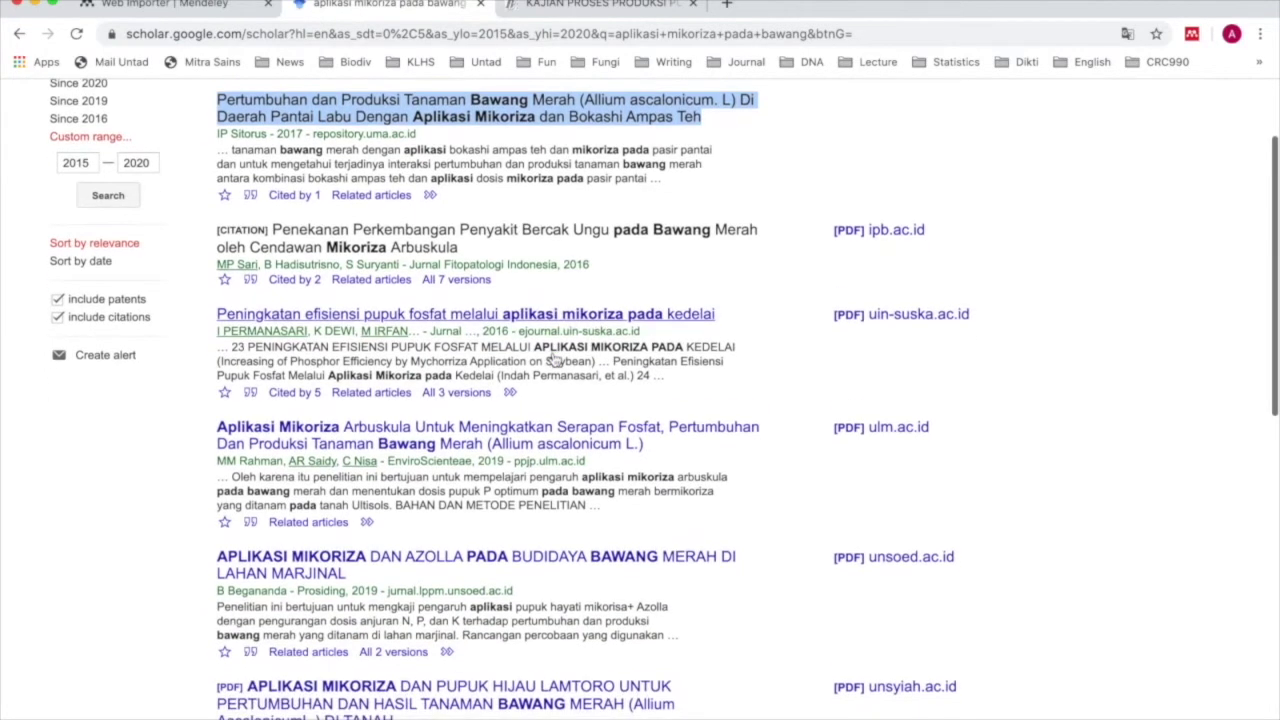
{"action": "scroll", "coordinate": [556, 360], "scroll_direction": "down", "scroll_amount": 1}
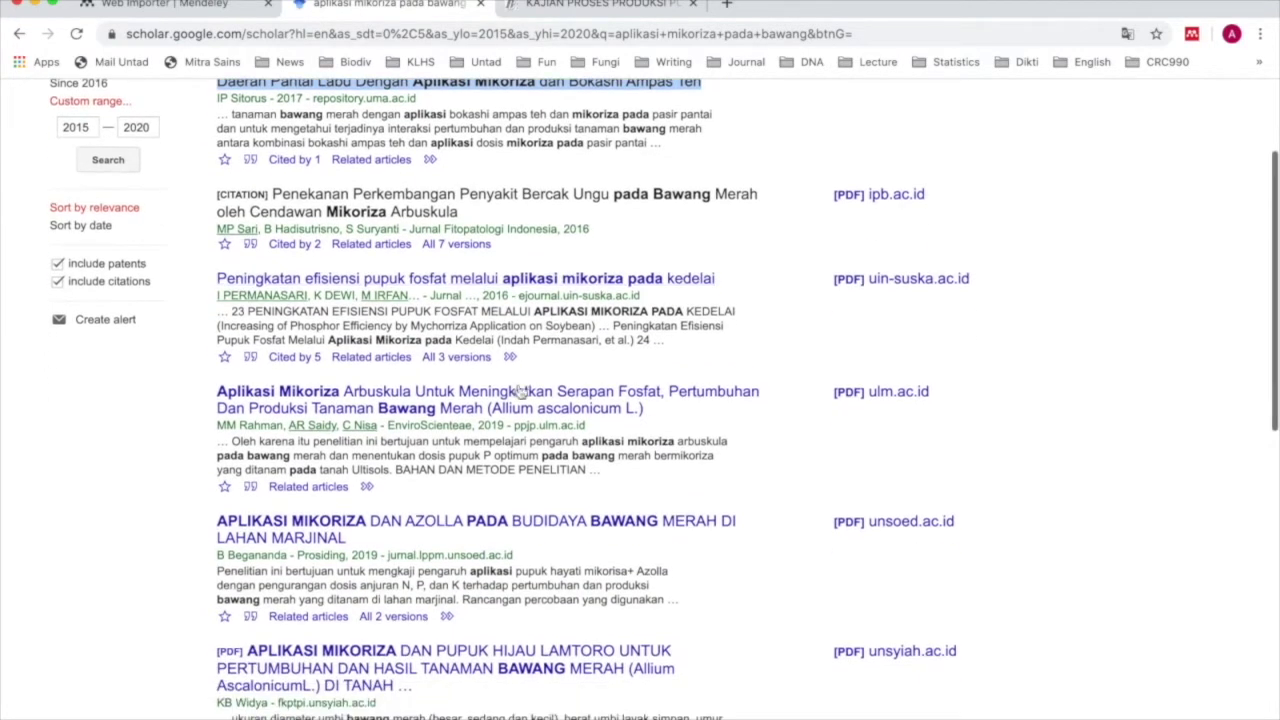
{"action": "right_click", "coordinate": [532, 402]}
{"action": "left_click", "coordinate": [545, 412]}
{"action": "left_click", "coordinate": [778, 6]}
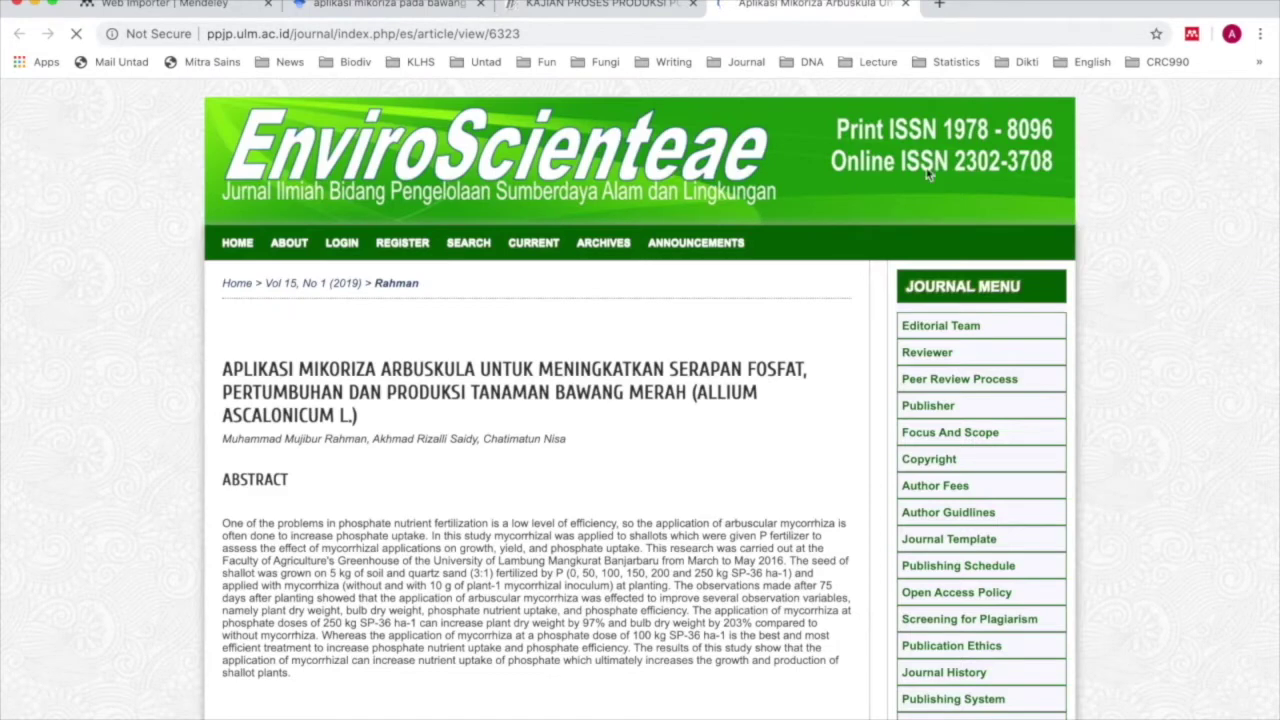
{"action": "left_click", "coordinate": [1191, 36]}
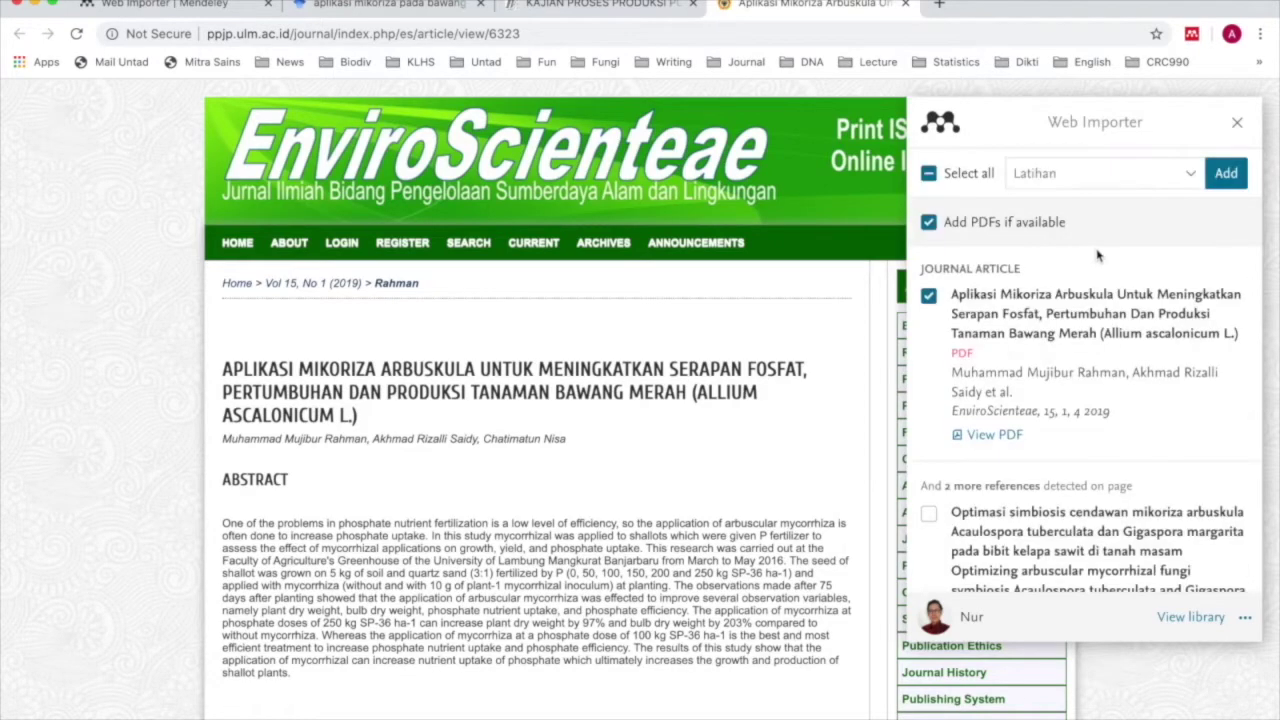
{"action": "left_click", "coordinate": [1230, 175]}
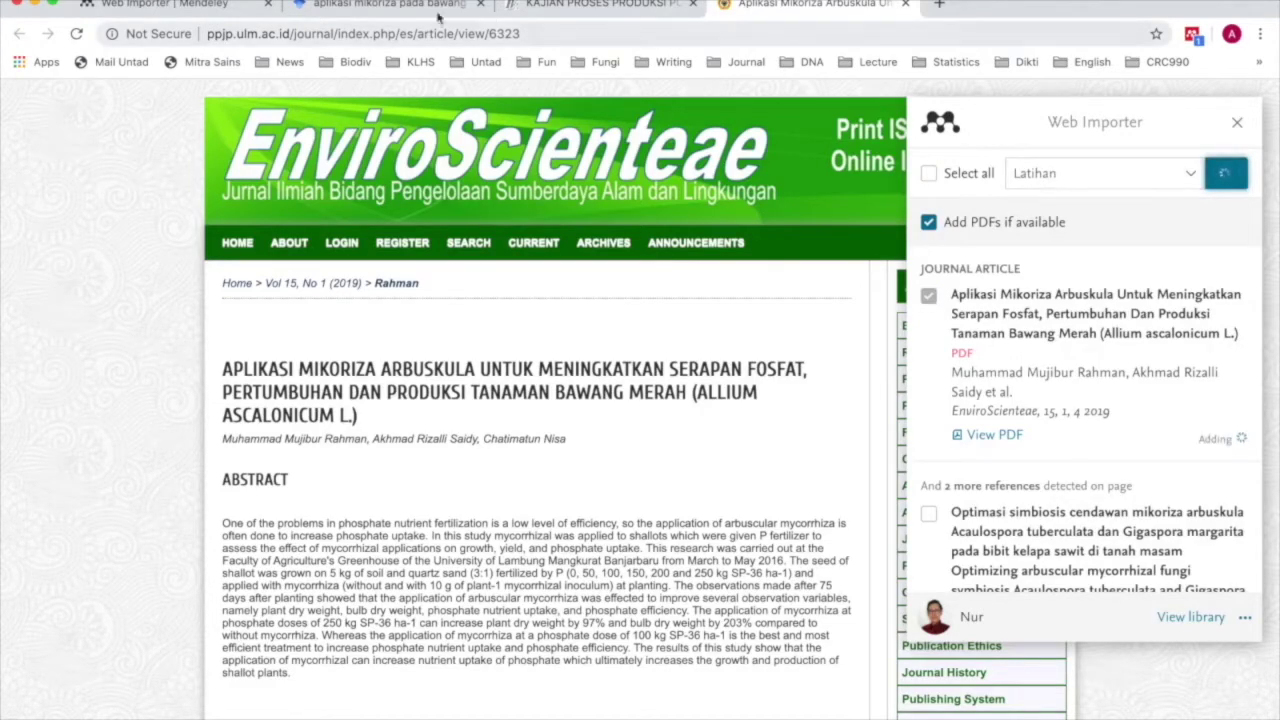
- Return to the Google Scholar results and search for "diversity of mycorrhiza on shallots"
{"action": "left_click", "coordinate": [359, 5]}
{"action": "scroll", "coordinate": [430, 300], "scroll_direction": "up", "scroll_amount": 5}
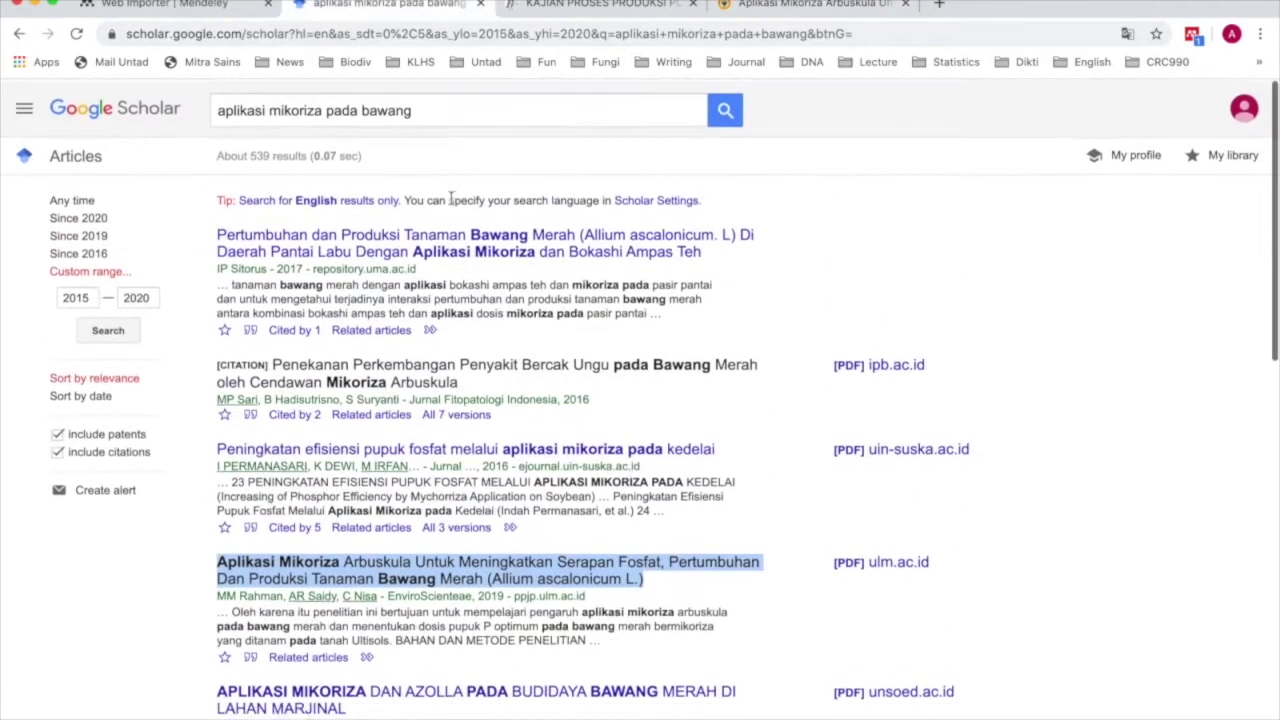
{"action": "left_click", "coordinate": [423, 113]}
{"action": "left_click_drag", "start_coordinate": [423, 113], "coordinate": [225, 97]}
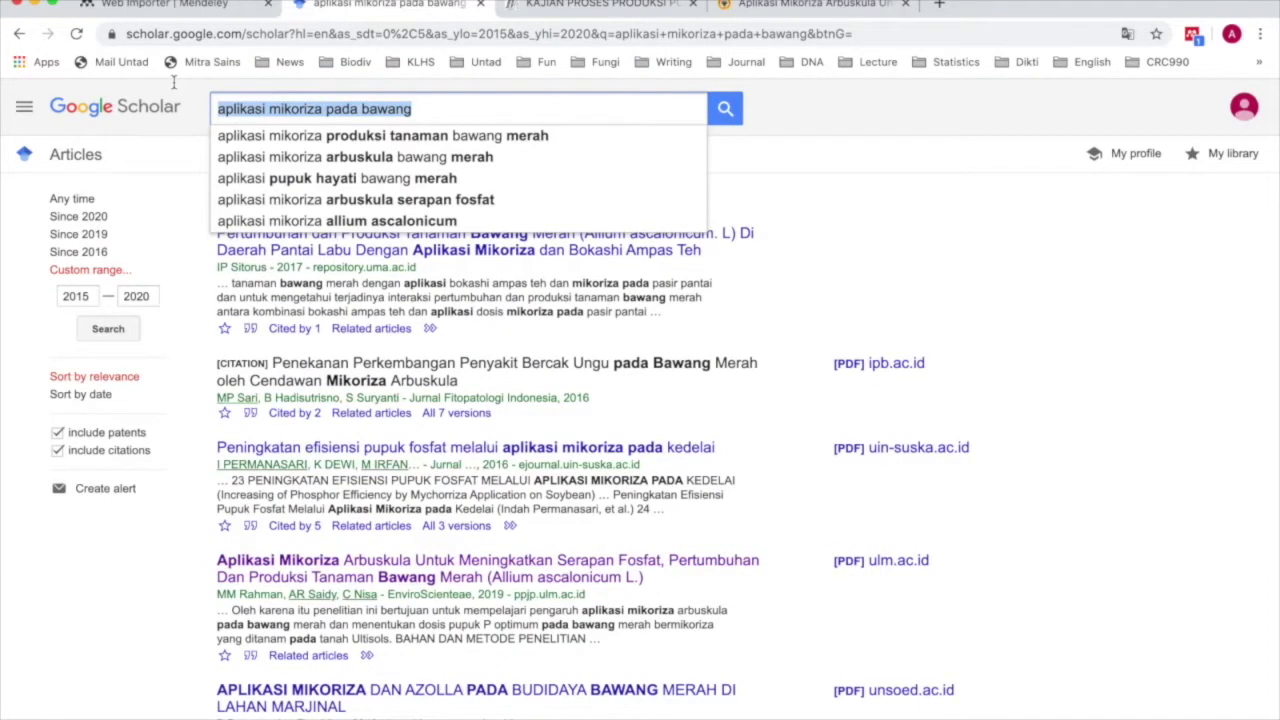
{"action": "type", "text": "dive"}
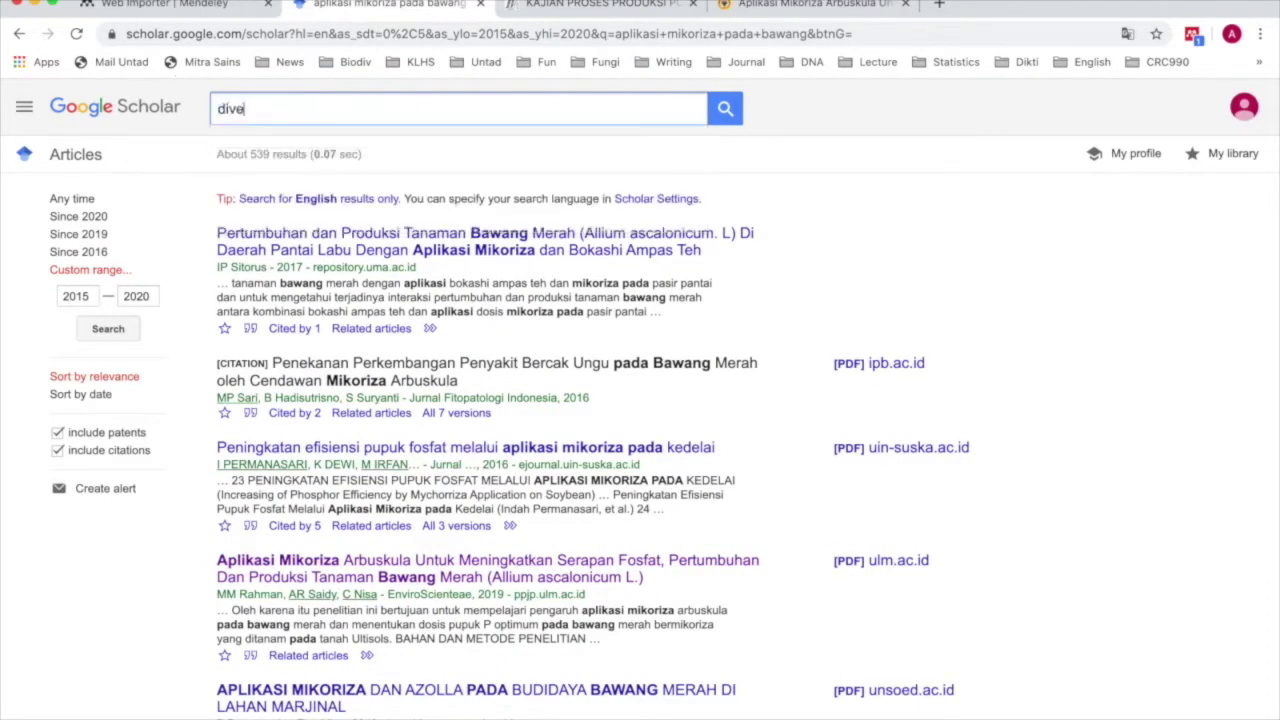
{"action": "type", "text": "rsity o"}
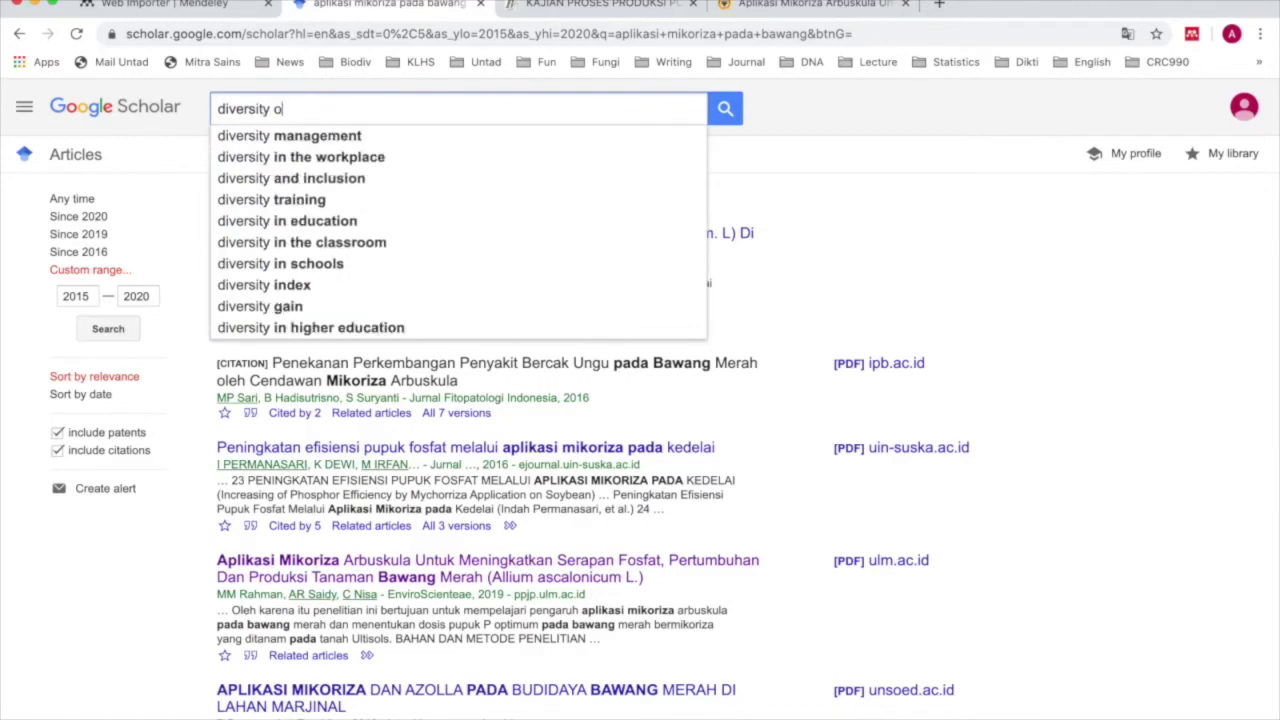
{"action": "type", "text": "f mycorr"}
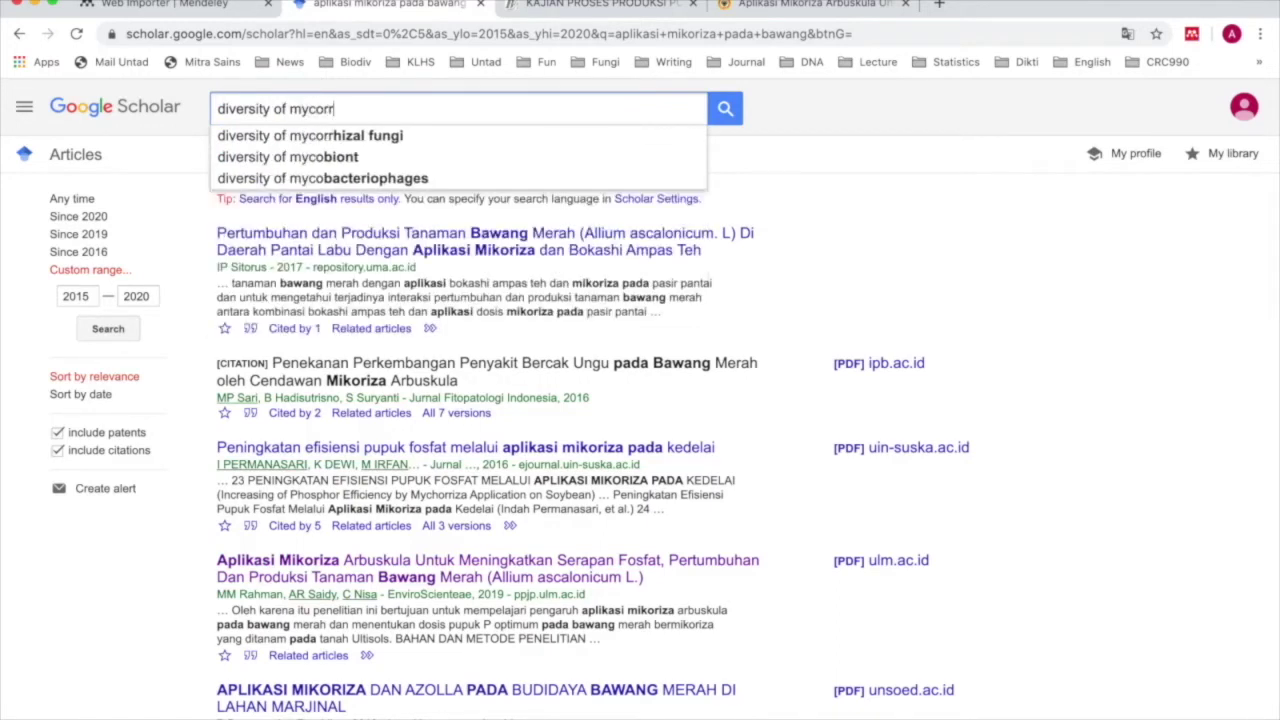
{"action": "type", "text": "hiza on shallots"}
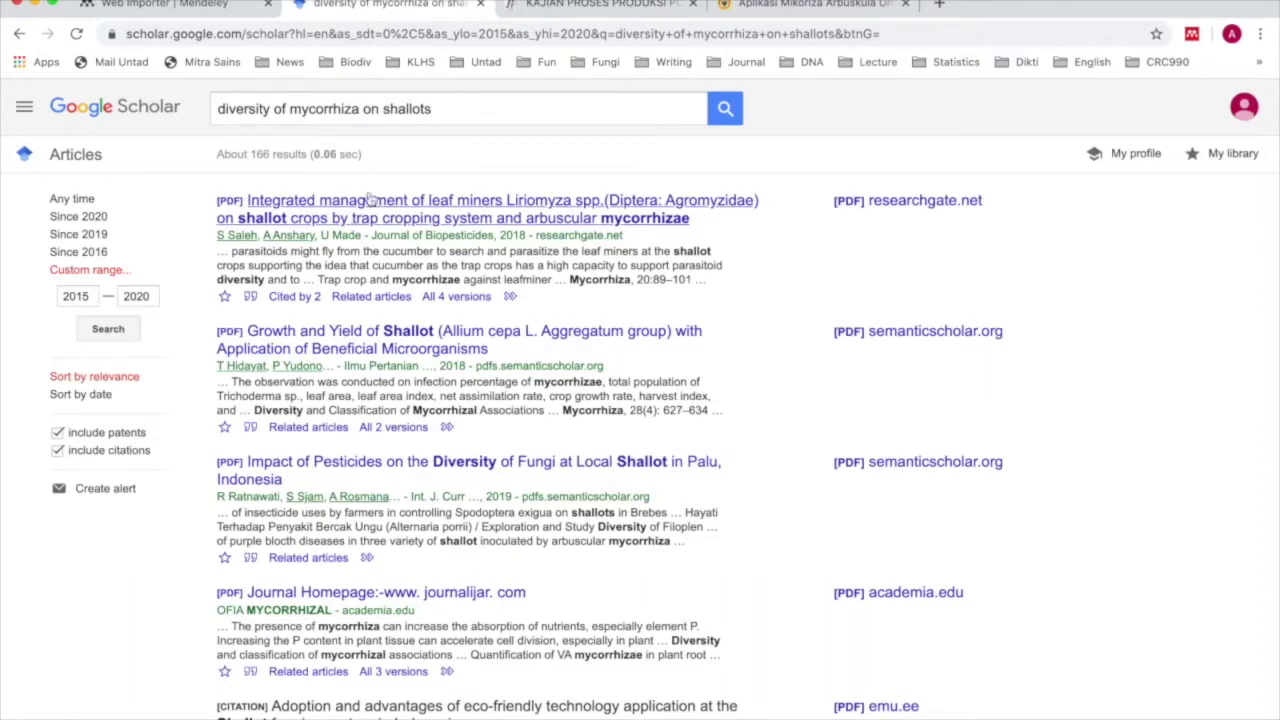
{"action": "left_click", "coordinate": [456, 116]}
{"action": "key", "text": "BackSpace"}
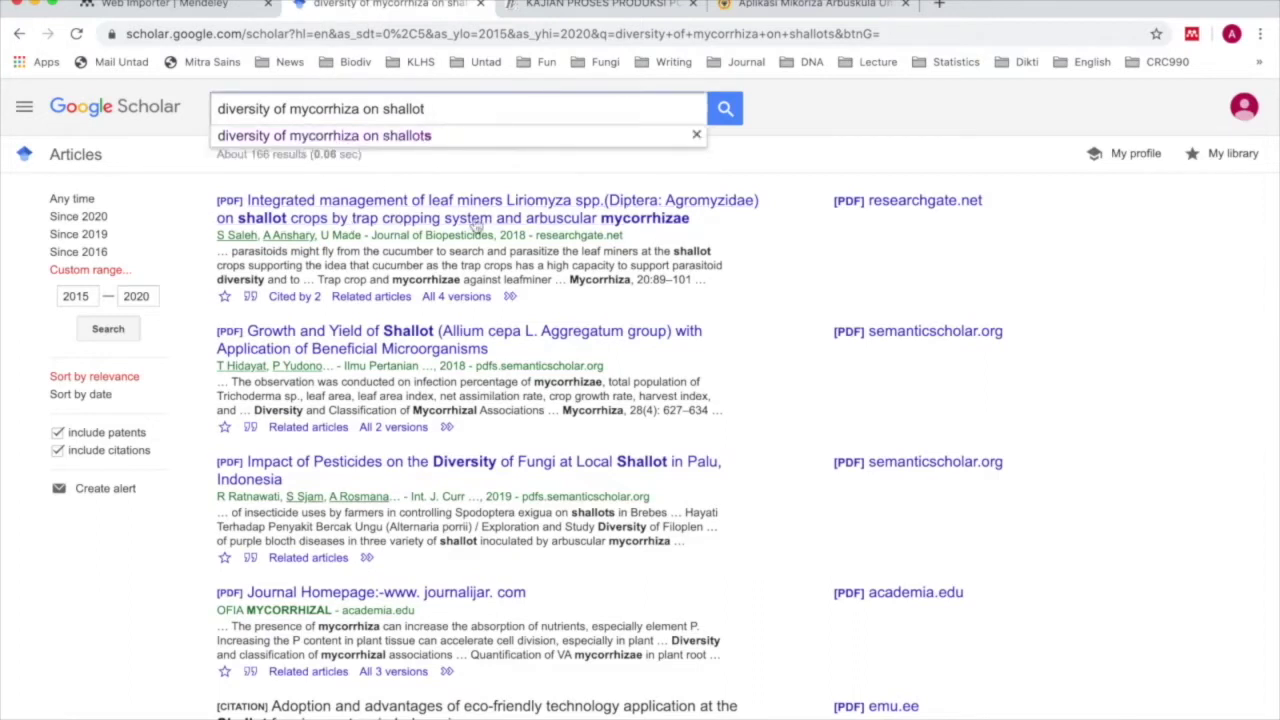
{"action": "left_click", "coordinate": [825, 154]}
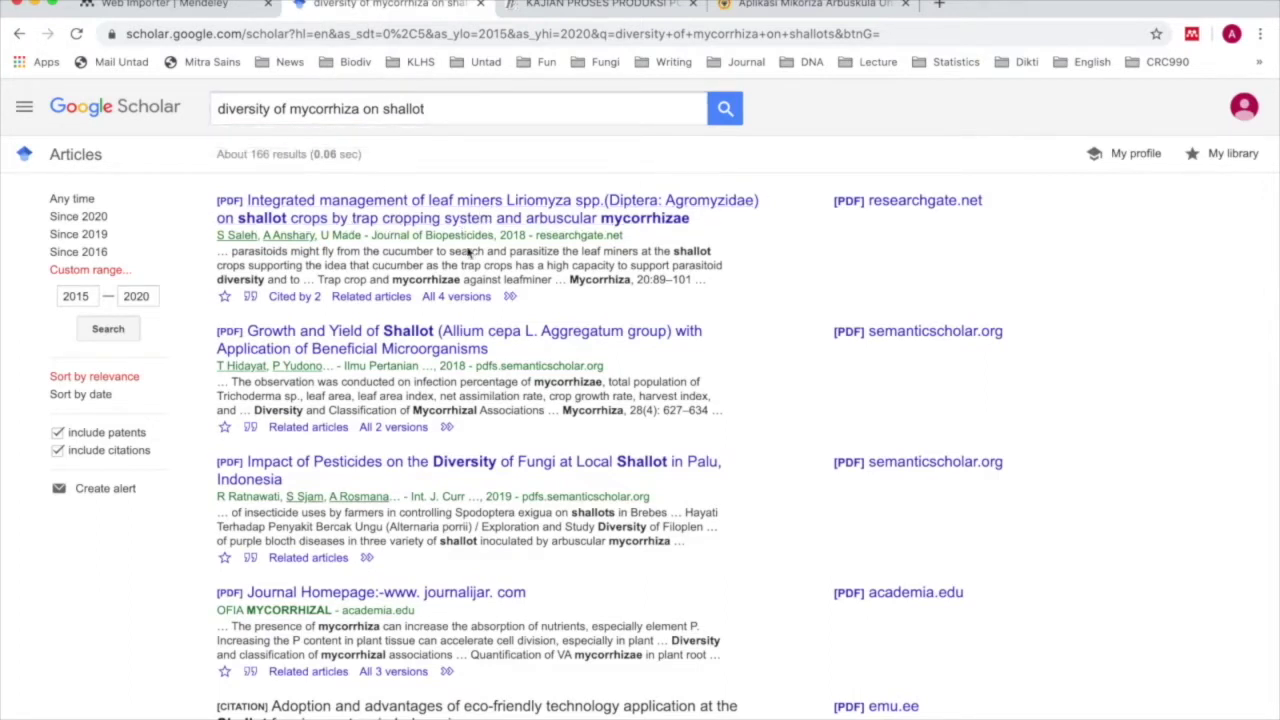
- Open the 2020 article "Prospects of Arbuscular Mycorrhizal Fungi Utilization in Production of Allium Plants" from the search results in a new tab
{"action": "scroll", "coordinate": [573, 285], "scroll_direction": "down", "scroll_amount": 1}
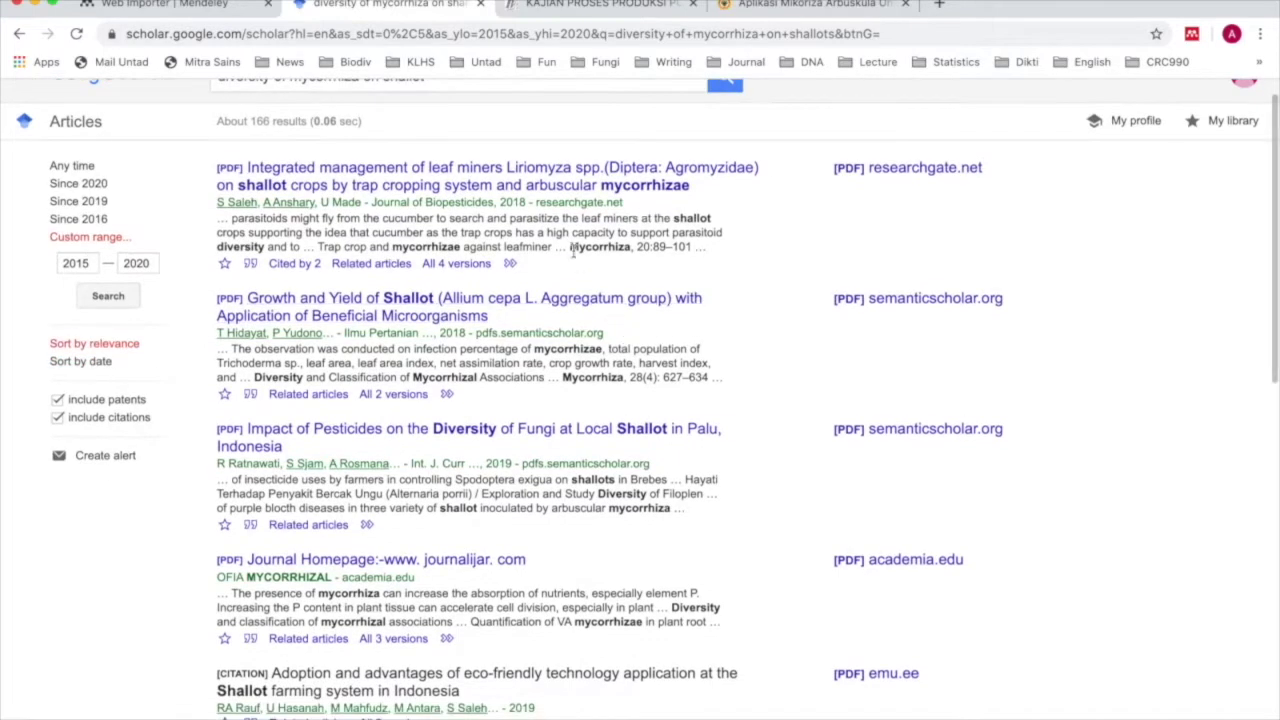
{"action": "scroll", "coordinate": [634, 367], "scroll_direction": "down", "scroll_amount": 4}
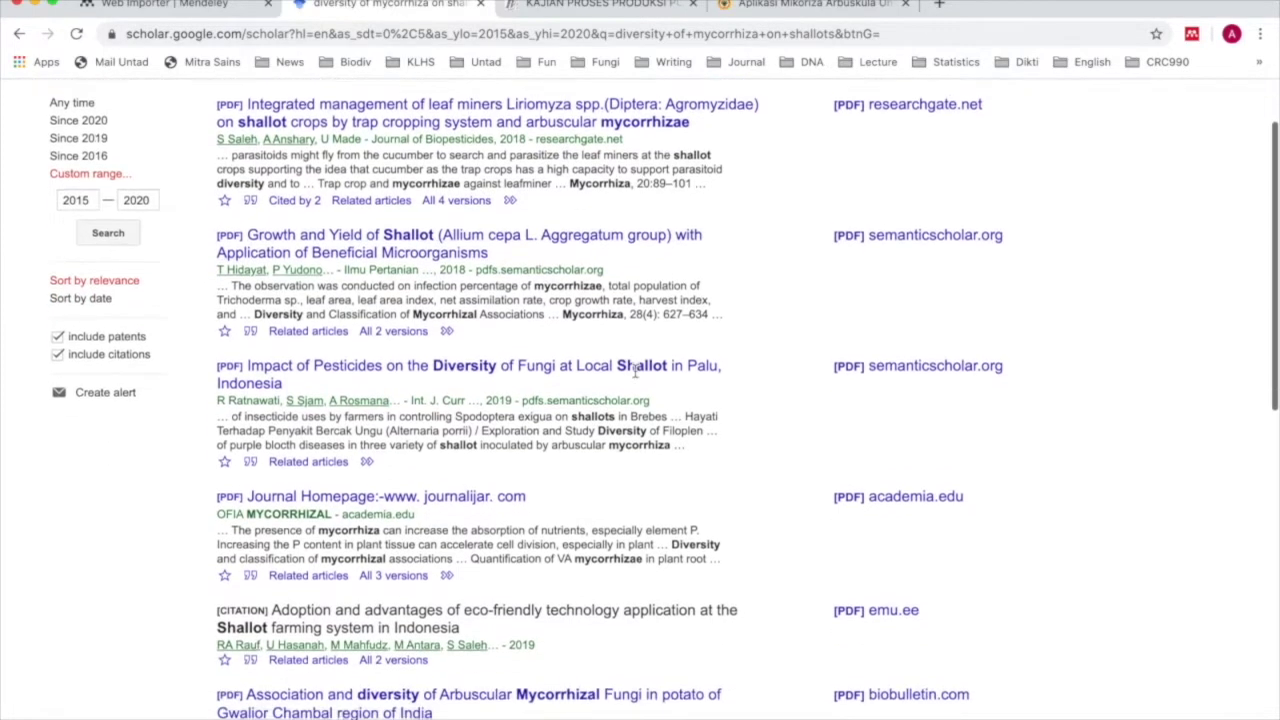
{"action": "scroll", "coordinate": [637, 375], "scroll_direction": "down", "scroll_amount": 5}
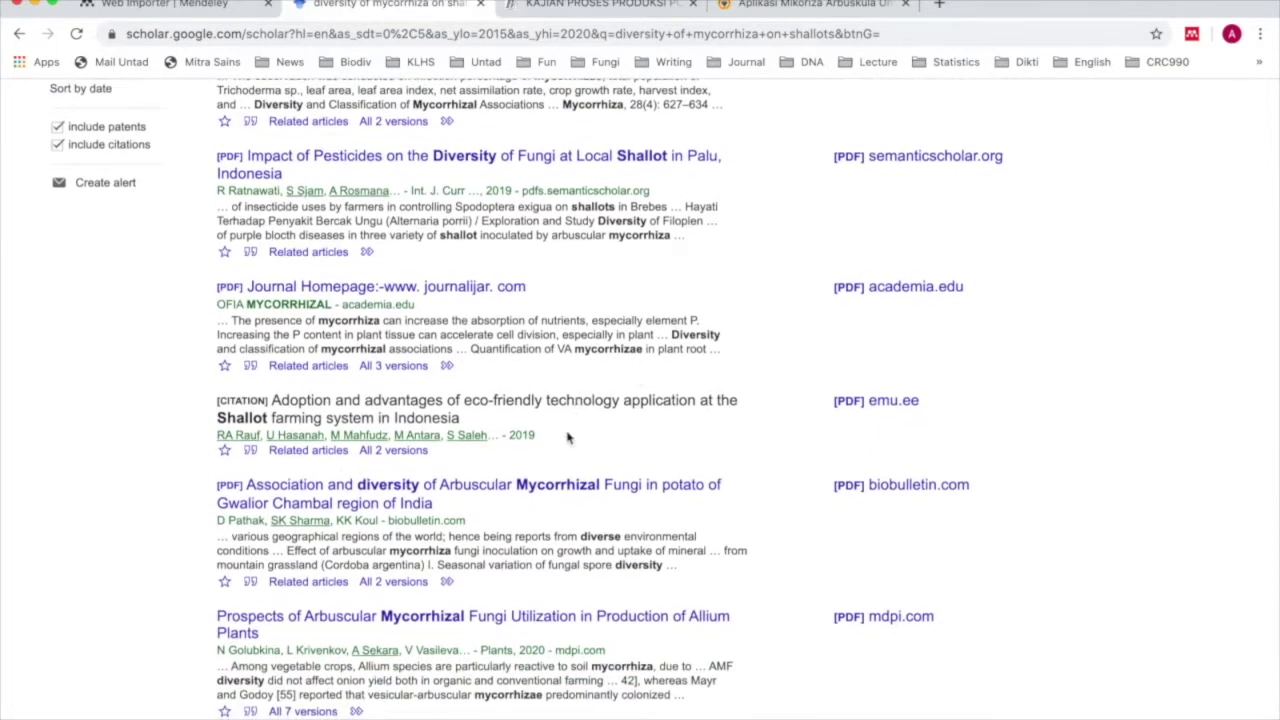
{"action": "scroll", "coordinate": [567, 437], "scroll_direction": "down", "scroll_amount": 6}
{"action": "scroll", "coordinate": [567, 437], "scroll_direction": "down", "scroll_amount": 1}
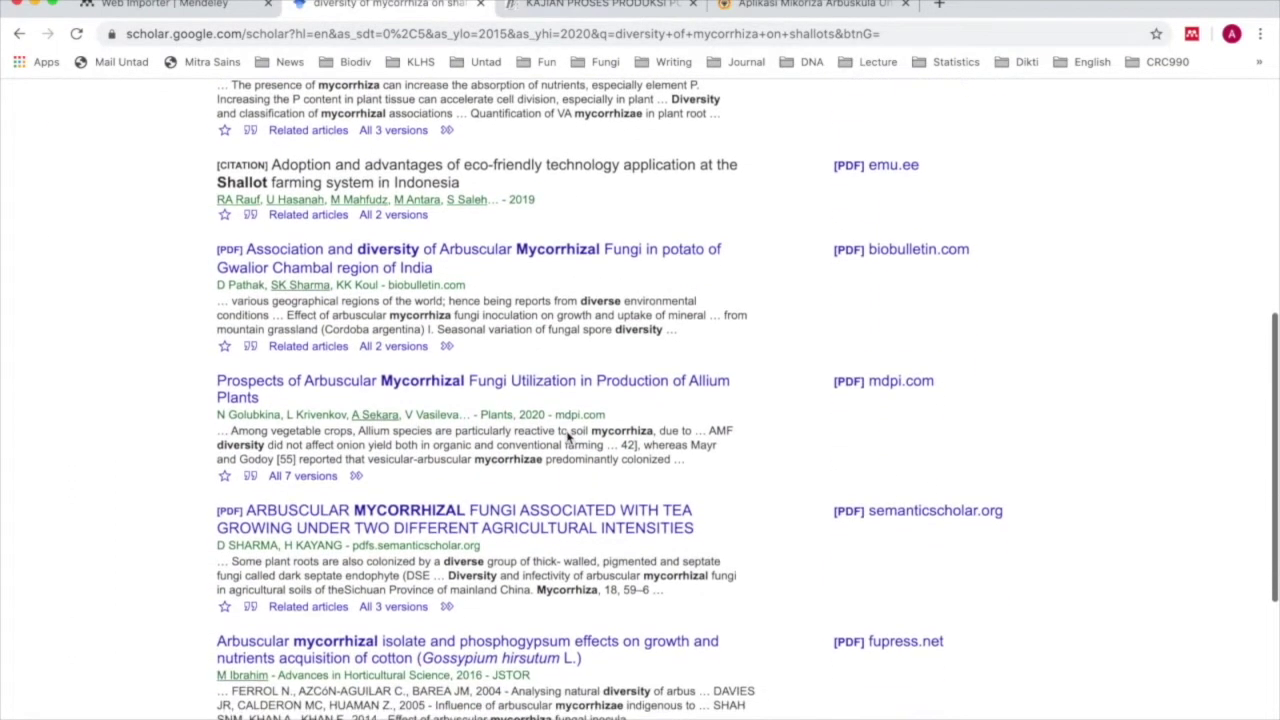
{"action": "right_click", "coordinate": [497, 391]}
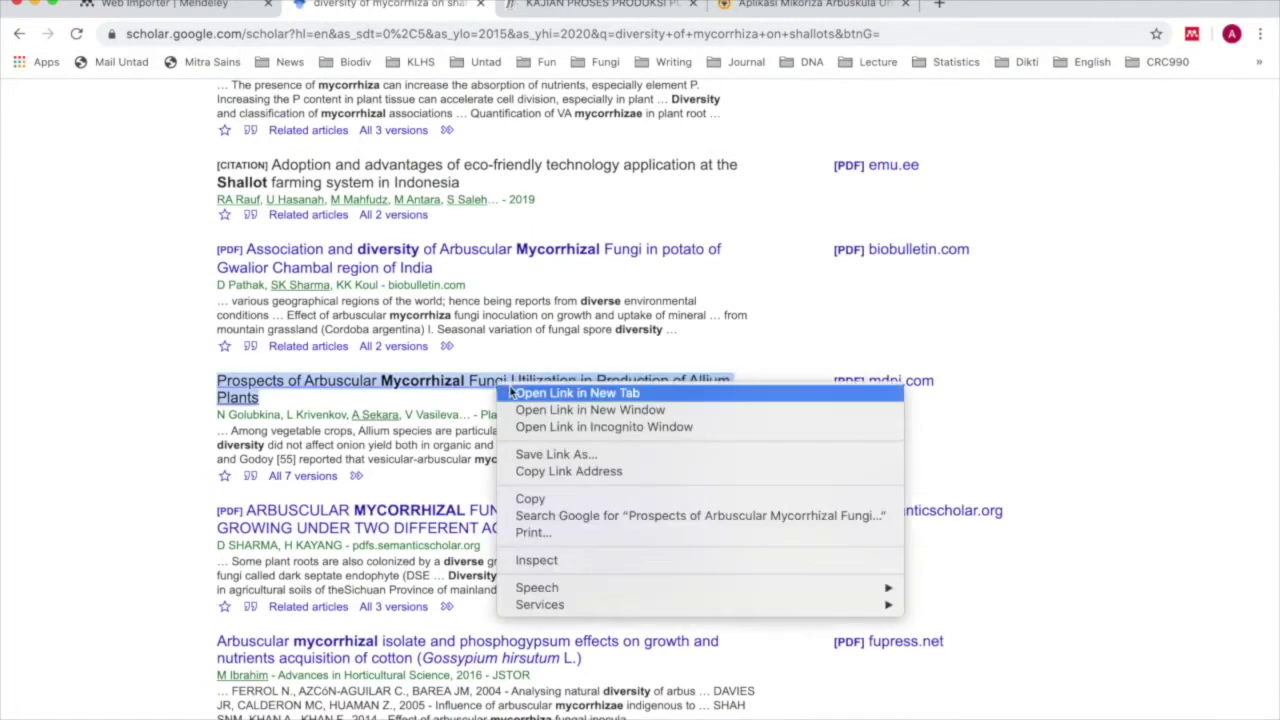
{"action": "left_click", "coordinate": [578, 393]}
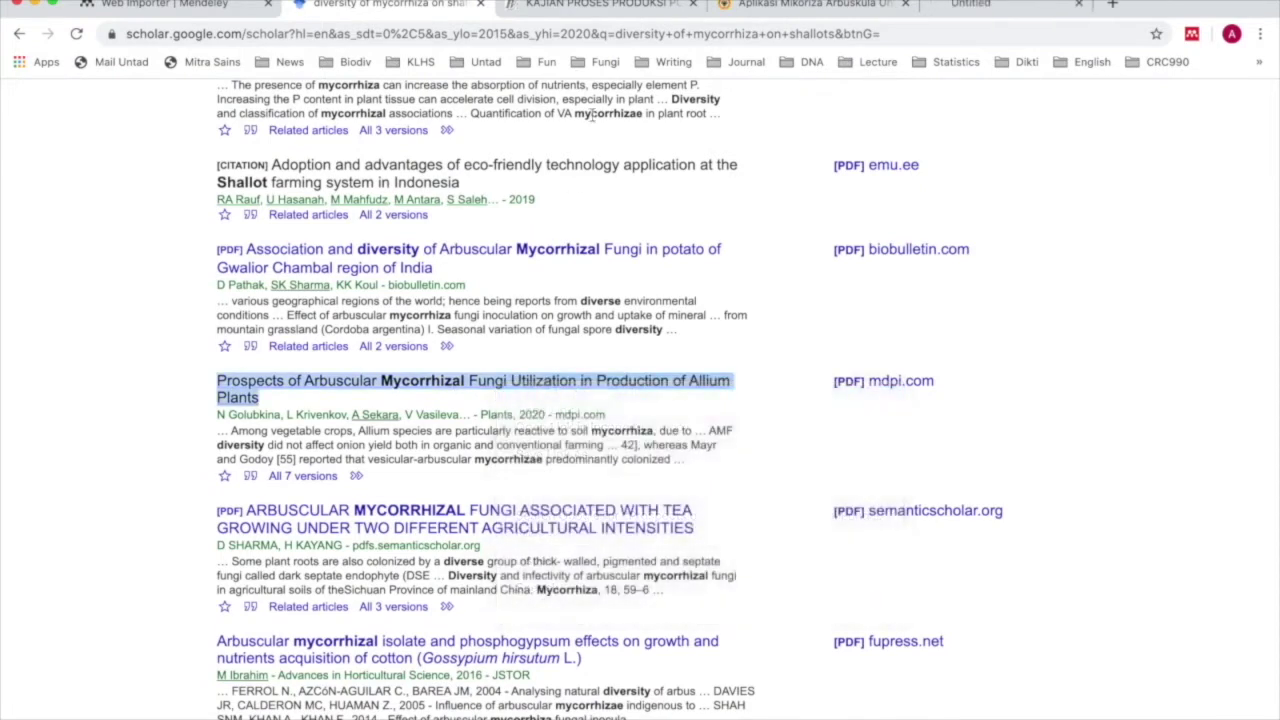
{"action": "left_click", "coordinate": [998, 5]}
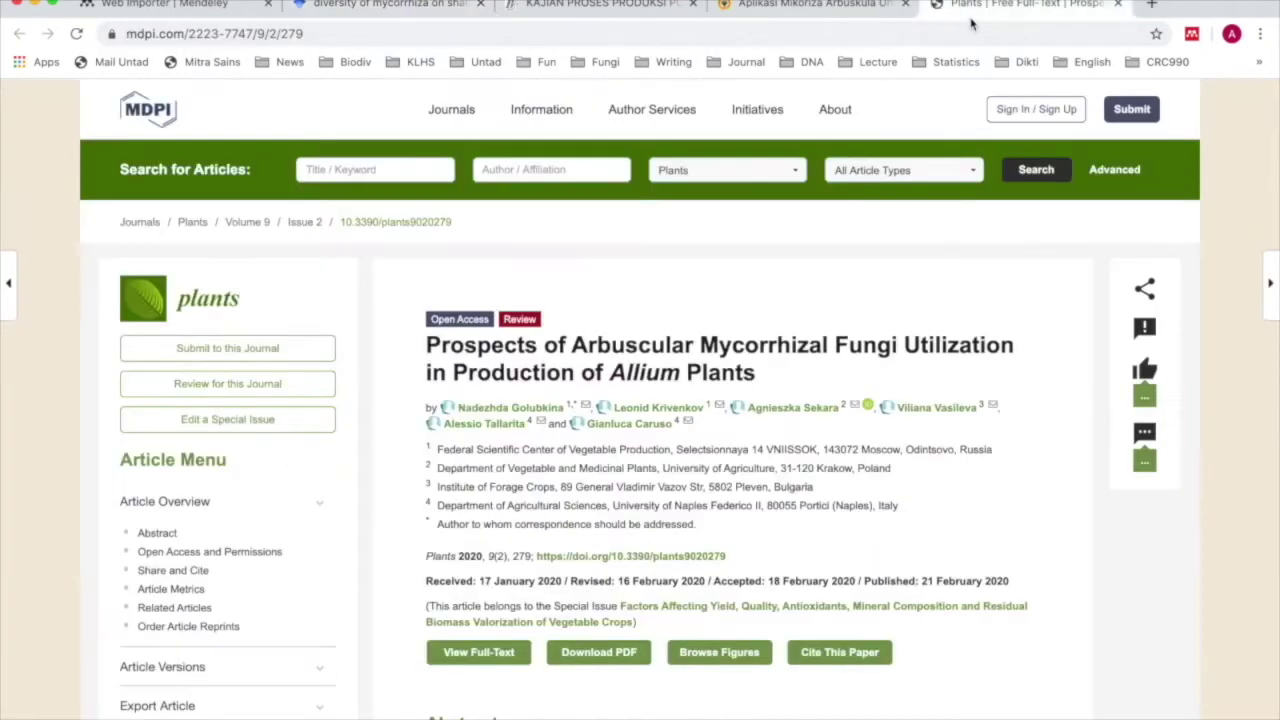
- Import the Allium plants article with its PDF into Mendeley's Latihan collection using the Web Importer
{"action": "scroll", "coordinate": [766, 265], "scroll_direction": "down", "scroll_amount": 1}
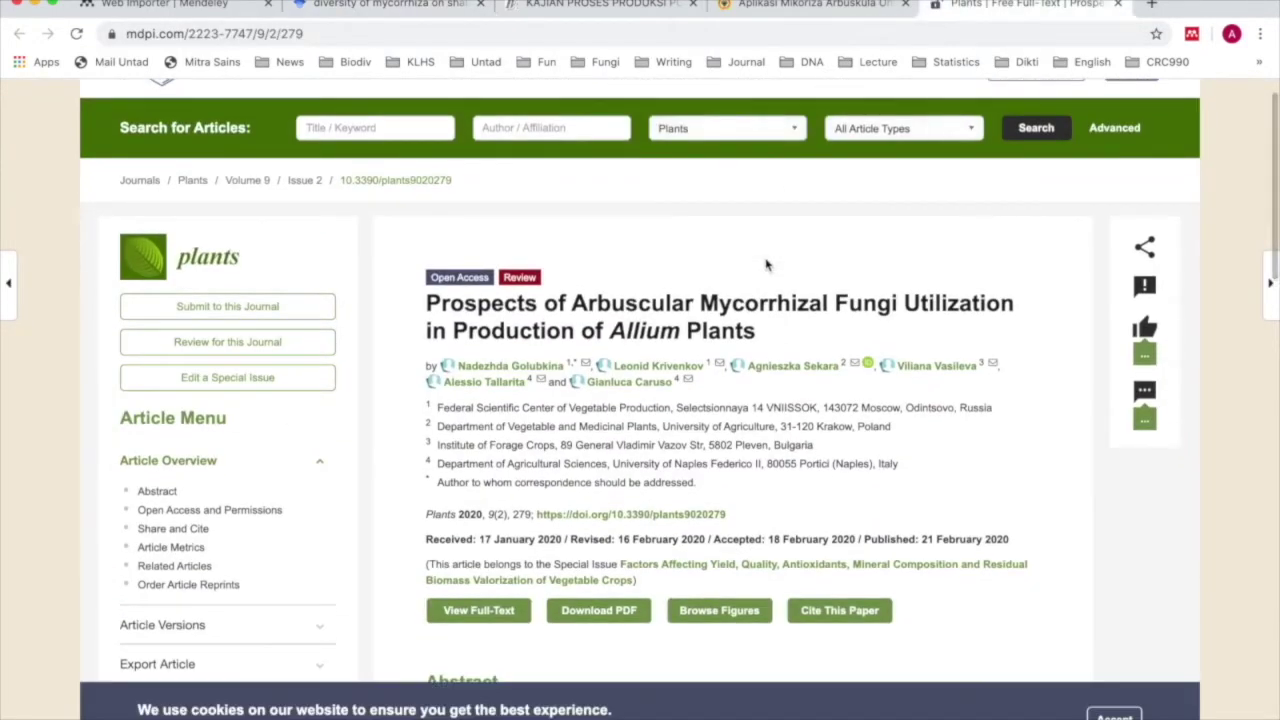
{"action": "scroll", "coordinate": [1078, 198], "scroll_direction": "up", "scroll_amount": 1}
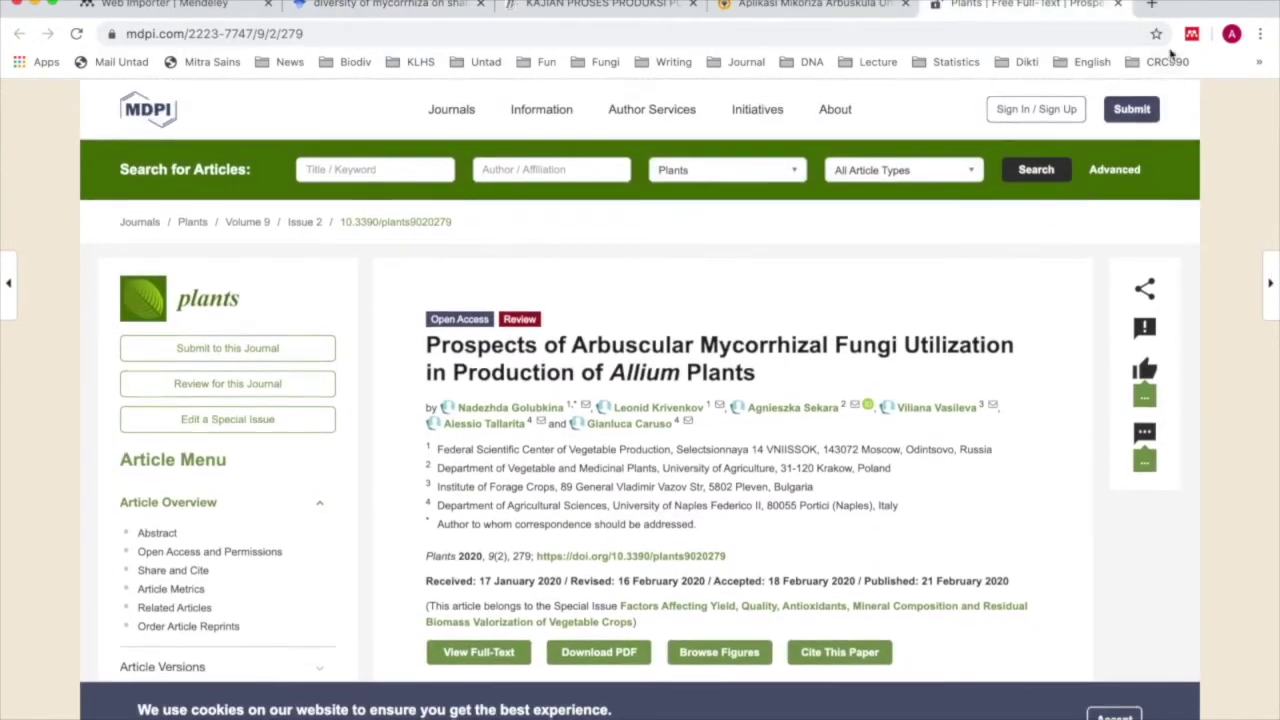
{"action": "left_click", "coordinate": [1191, 35]}
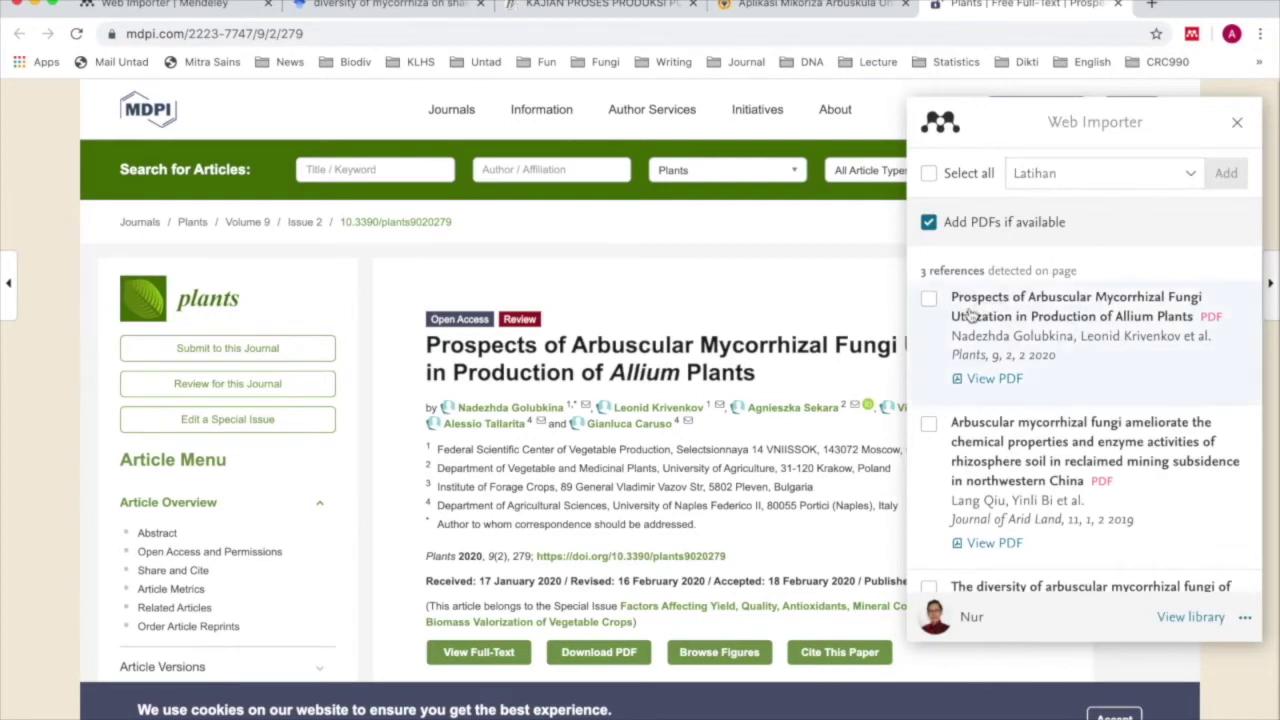
{"action": "left_click", "coordinate": [929, 298]}
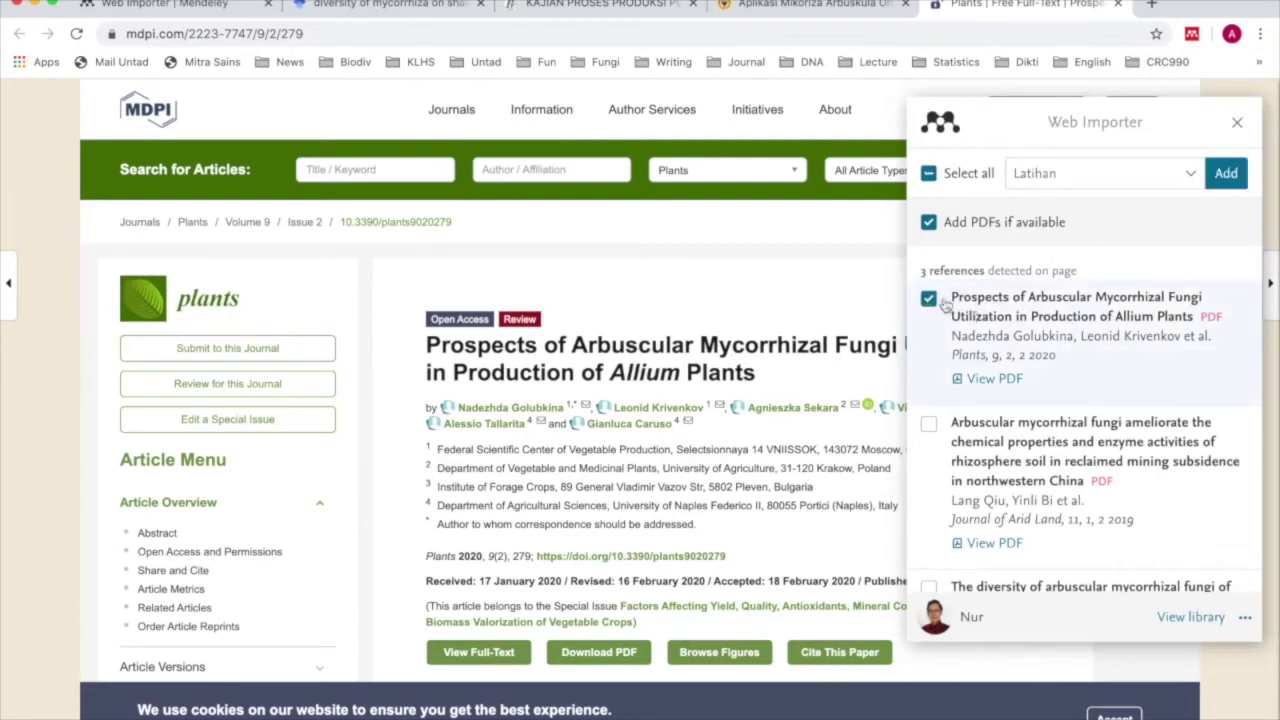
{"action": "left_click", "coordinate": [1229, 175]}
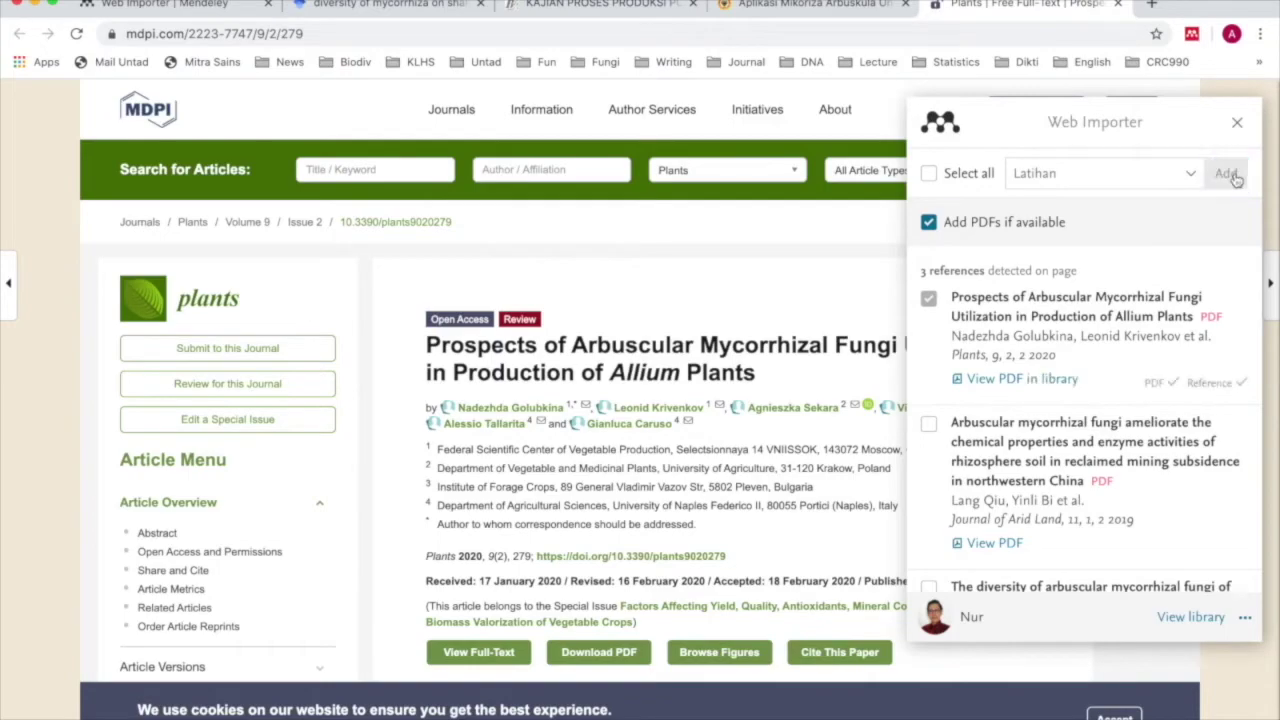
- Switch to Mendeley Desktop and sync the library to bring the imported articles into the Latihan folder
{"action": "key", "text": "ctrl+Up"}
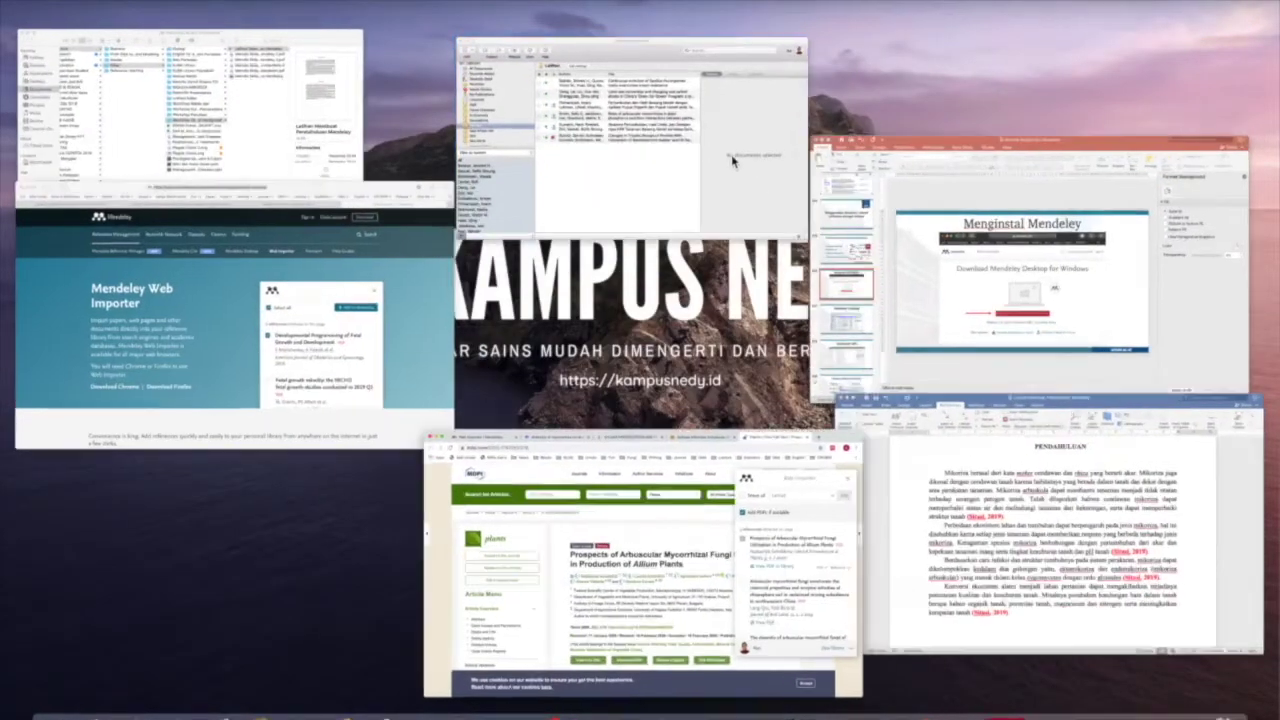
{"action": "left_click", "coordinate": [731, 154]}
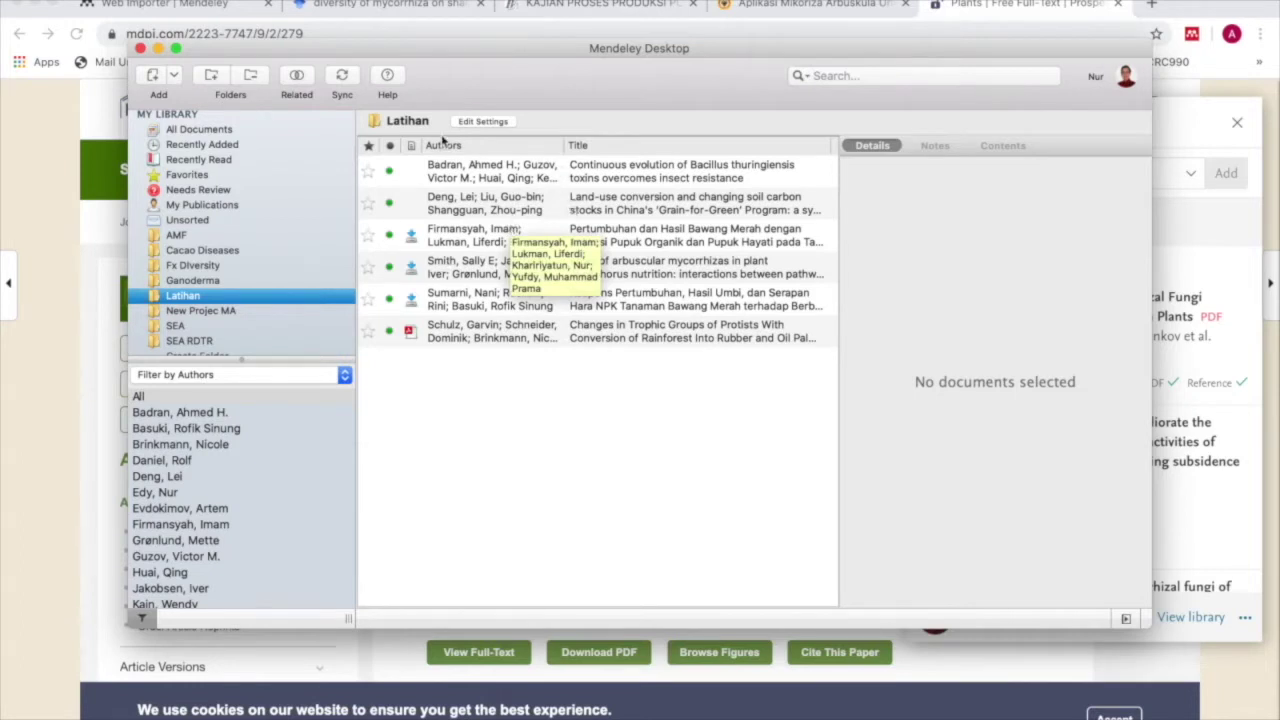
{"action": "left_click", "coordinate": [344, 80]}
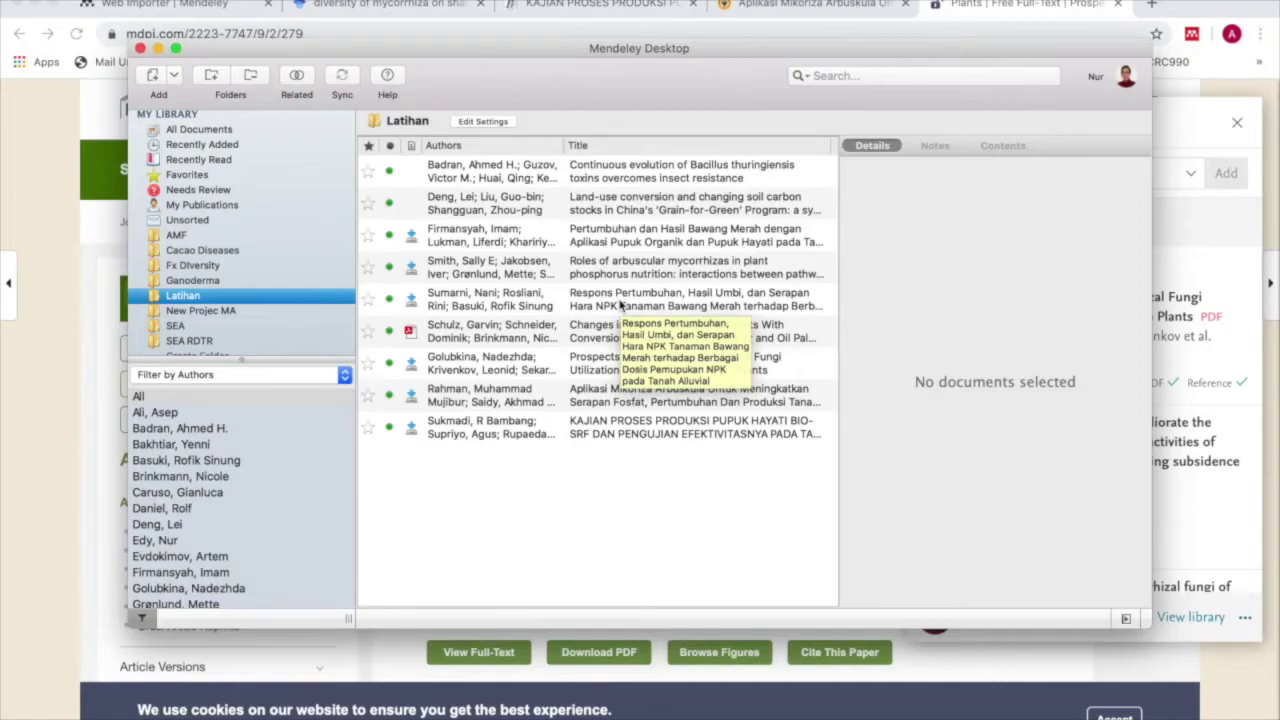
- Switch to the Word document and examine the PENDAHULUAN version whose paragraphs each end with a single "(Sitasi, 2019)" placeholder
{"action": "key", "text": "ctrl+Up"}
{"action": "left_click", "coordinate": [935, 453]}
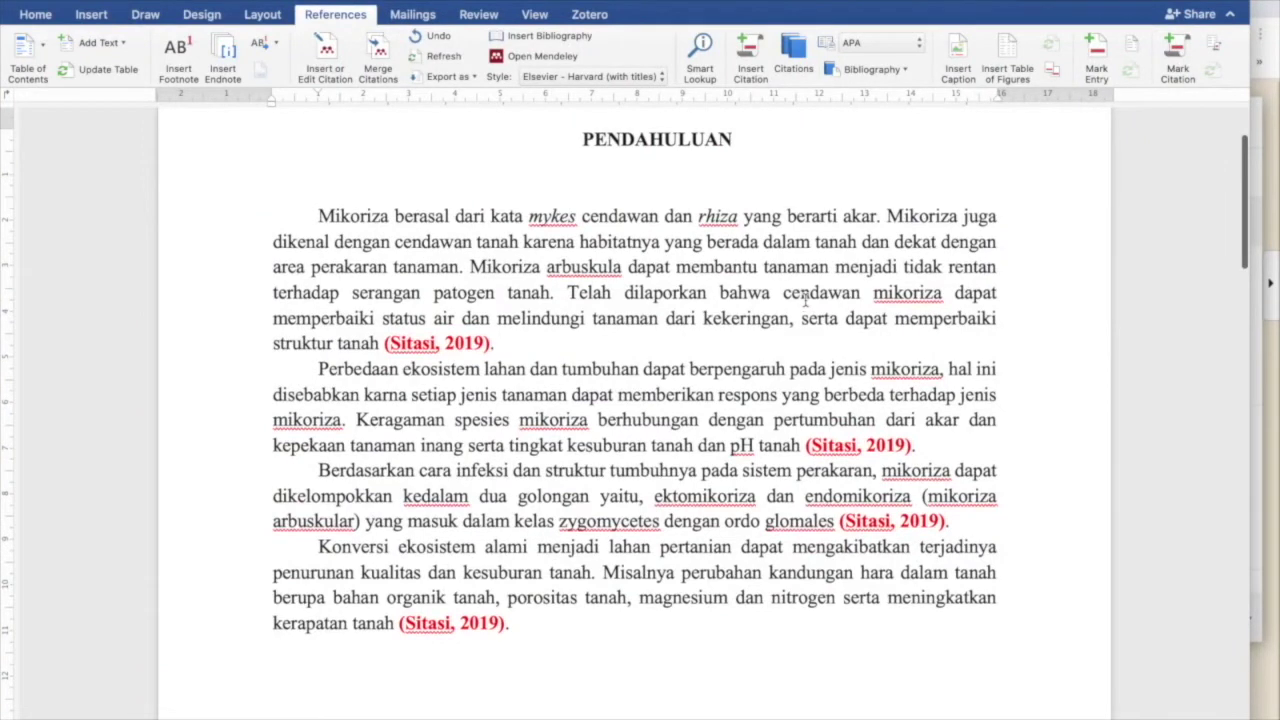
{"action": "double_click", "coordinate": [333, 218]}
{"action": "left_click_drag", "start_coordinate": [607, 203], "coordinate": [853, 224]}
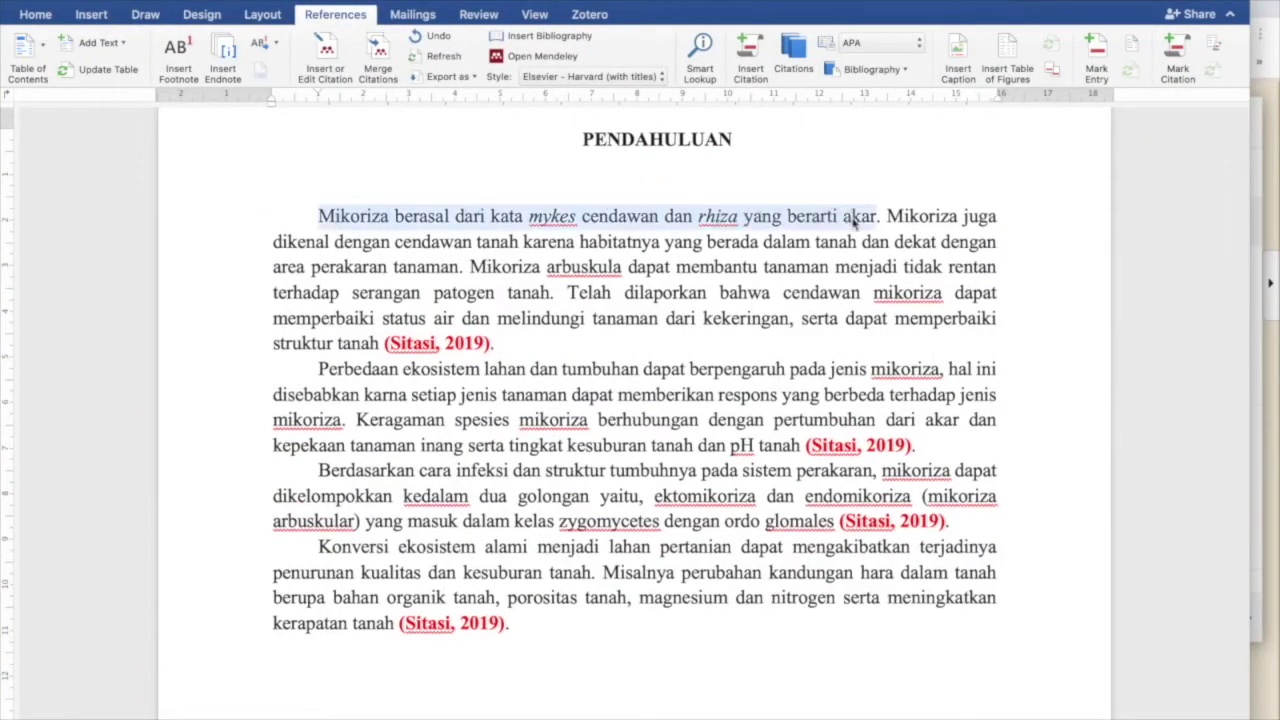
{"action": "scroll", "coordinate": [724, 346], "scroll_direction": "down", "scroll_amount": 1}
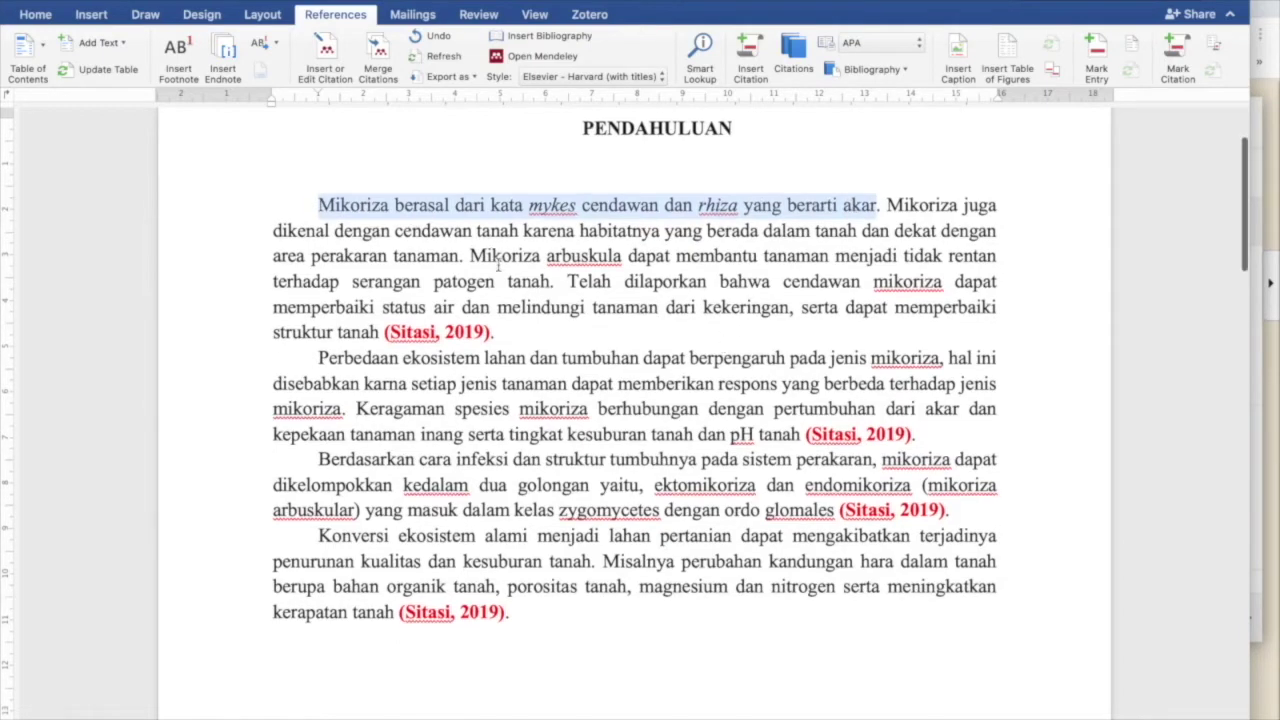
{"action": "left_click", "coordinate": [500, 258]}
{"action": "left_click_drag", "start_coordinate": [322, 207], "coordinate": [769, 650]}
{"action": "left_click", "coordinate": [769, 650]}
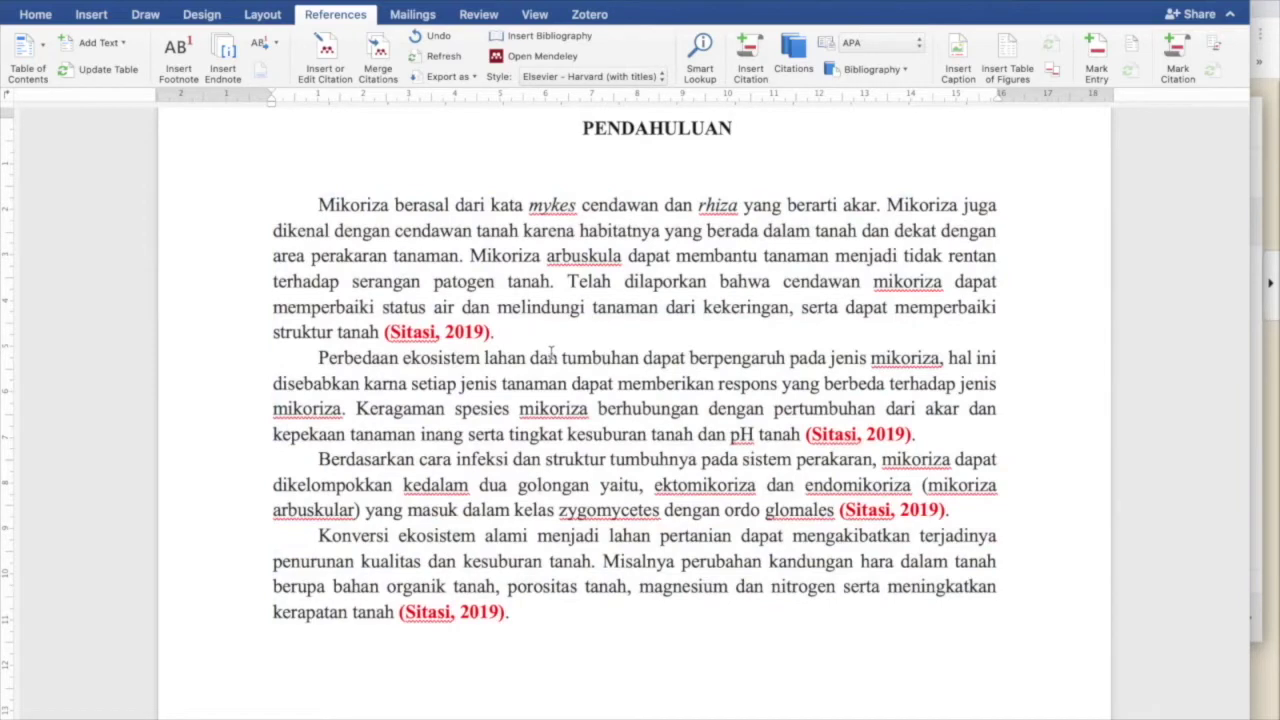
{"action": "left_click_drag", "start_coordinate": [552, 353], "coordinate": [438, 343]}
{"action": "left_click_drag", "start_coordinate": [338, 332], "coordinate": [556, 330]}
{"action": "scroll", "coordinate": [929, 440], "scroll_direction": "down", "scroll_amount": 1}
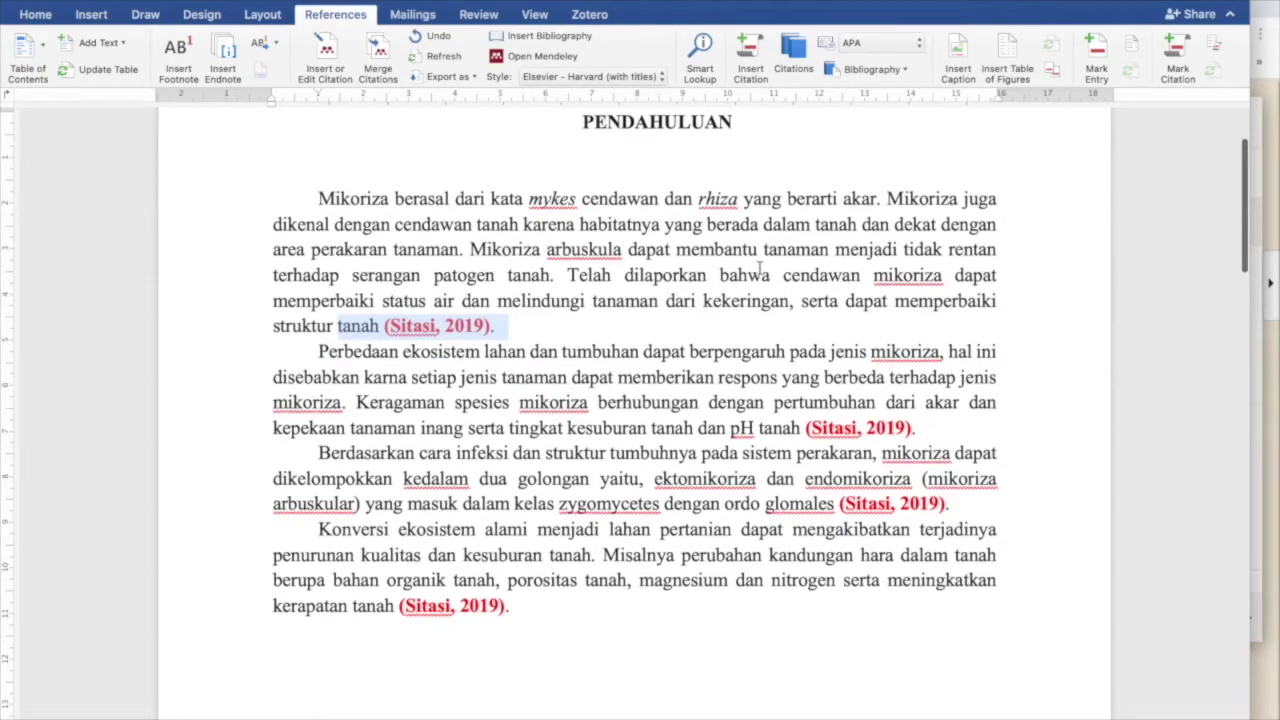
{"action": "left_click", "coordinate": [518, 224]}
{"action": "left_click_drag", "start_coordinate": [320, 200], "coordinate": [574, 291]}
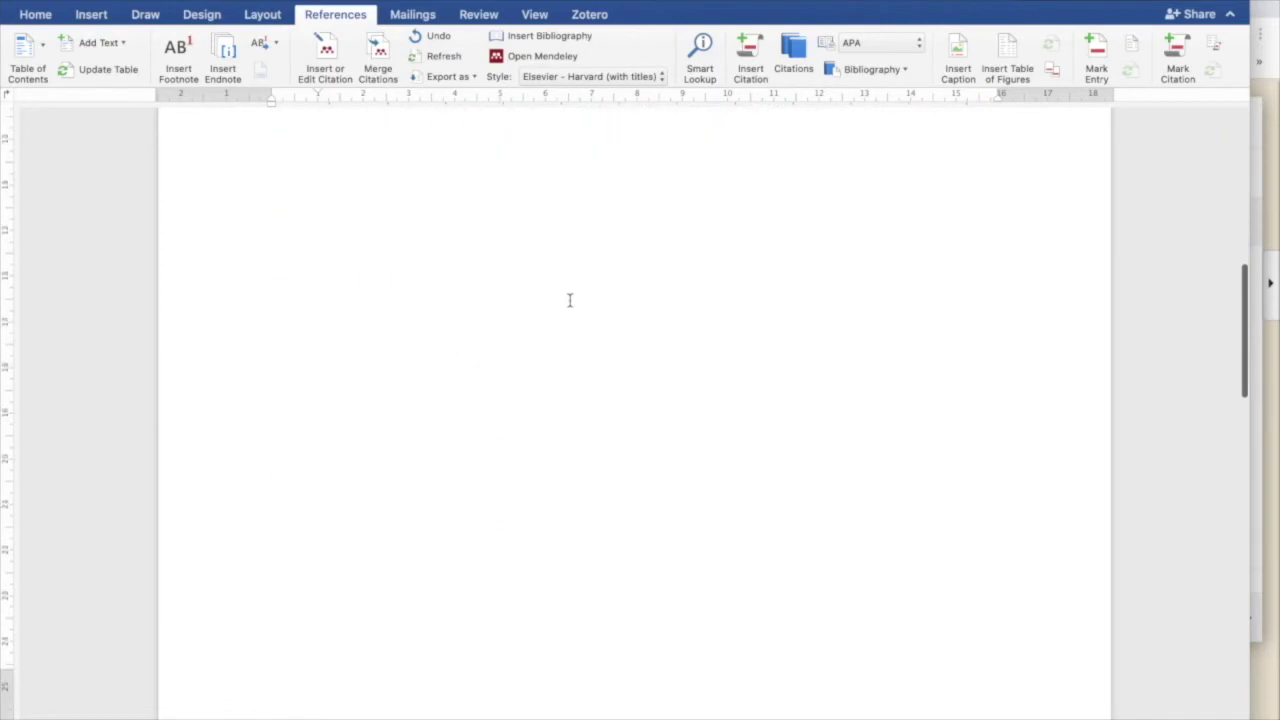
- Examine the second PENDAHULUAN version, focusing on the first sentence and its own "(sitasi)" placeholder
{"action": "scroll", "coordinate": [571, 300], "scroll_direction": "down", "scroll_amount": 10}
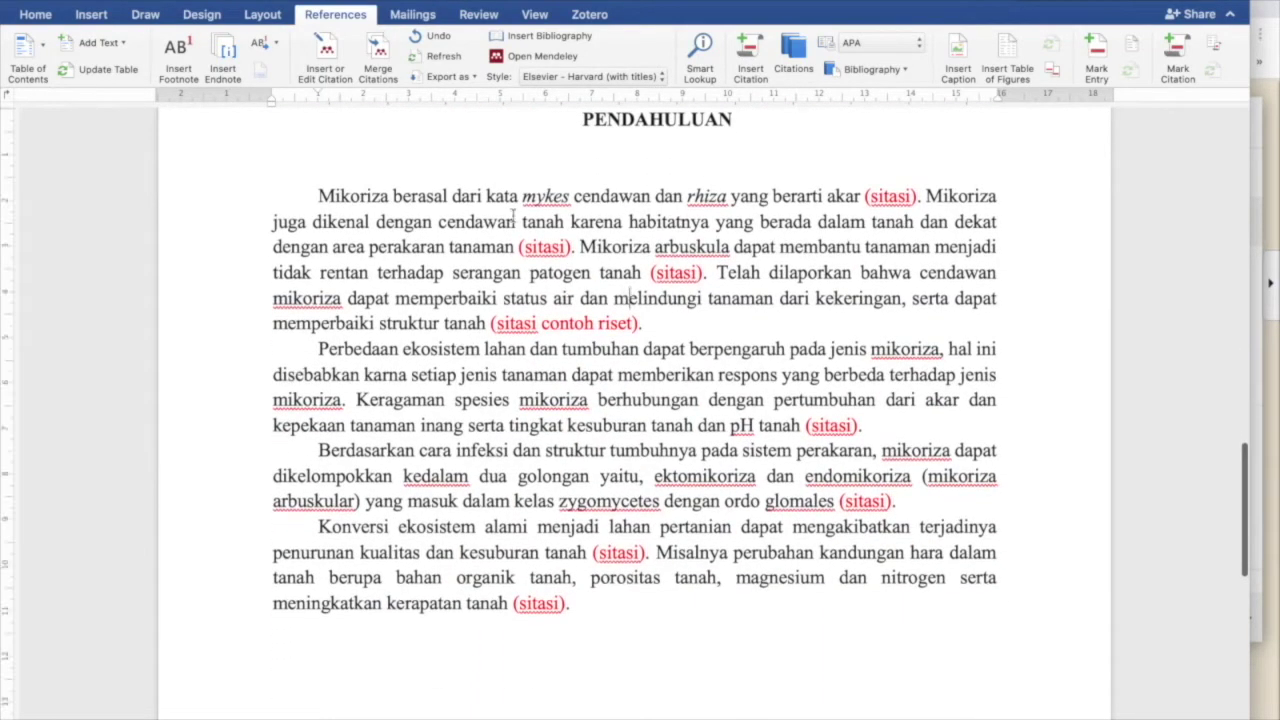
{"action": "double_click", "coordinate": [342, 198]}
{"action": "left_click_drag", "start_coordinate": [409, 208], "coordinate": [338, 196]}
{"action": "left_click", "coordinate": [862, 196]}
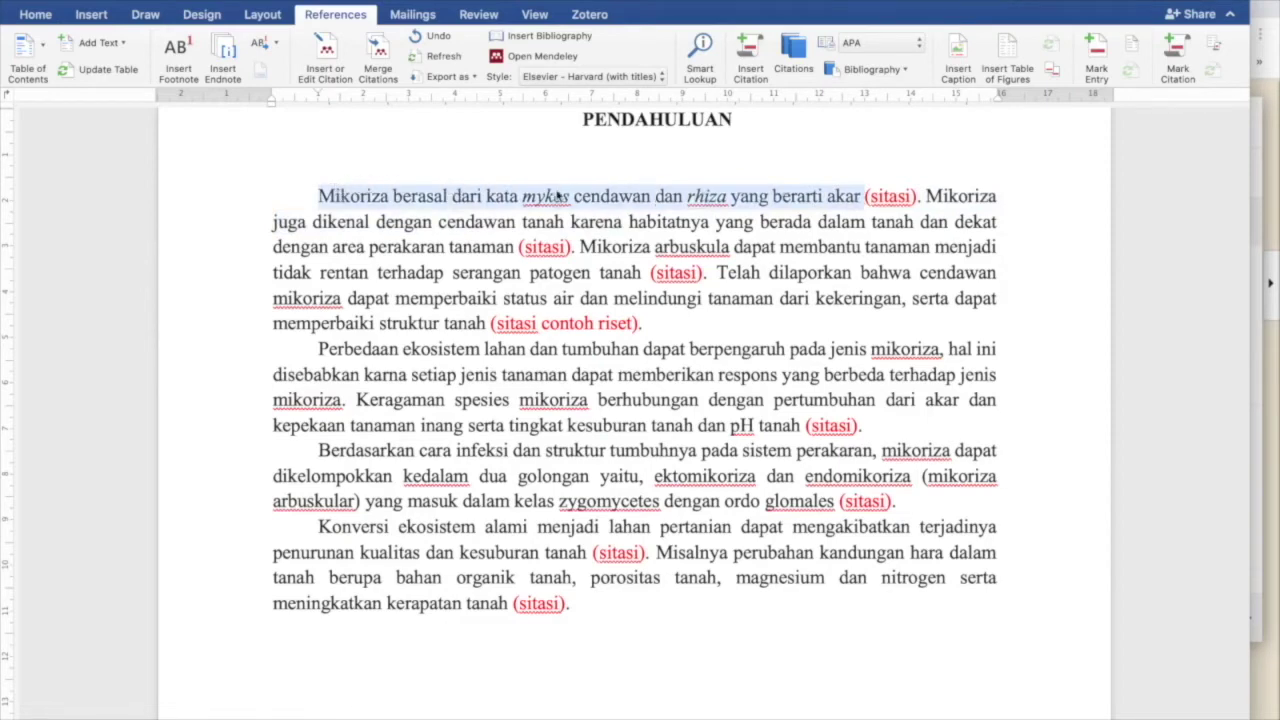
{"action": "left_click", "coordinate": [928, 198]}
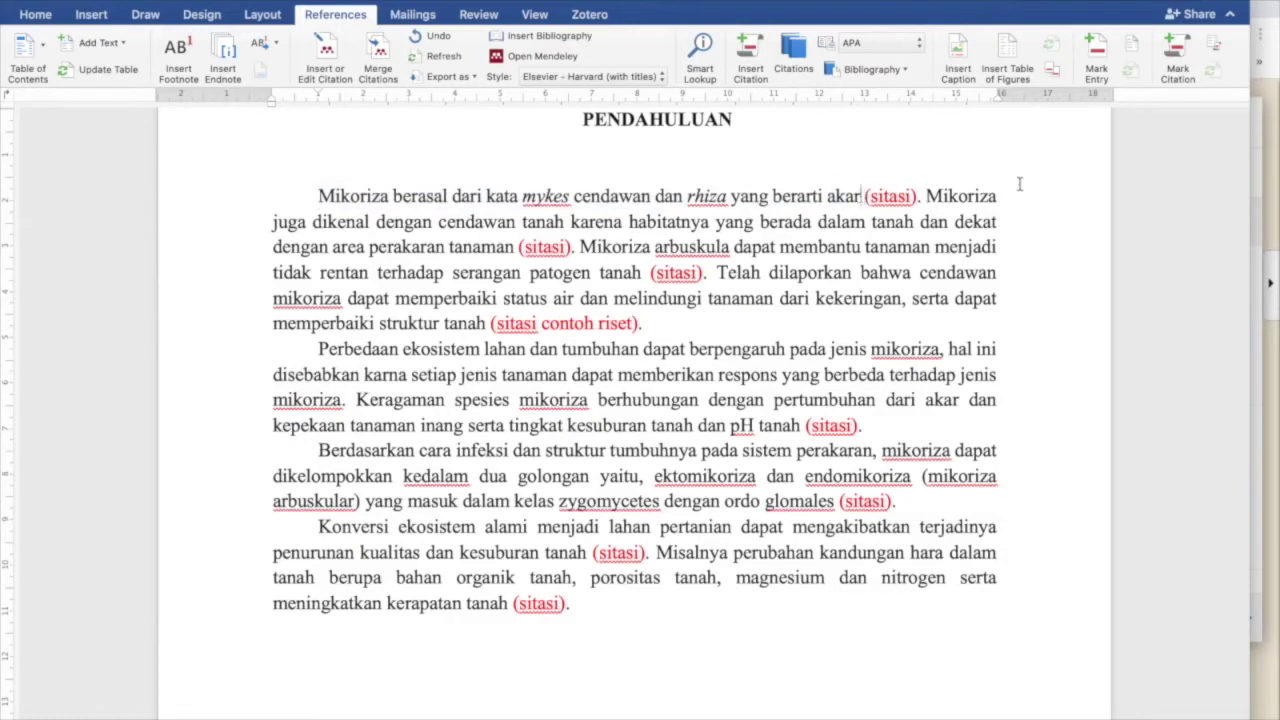
{"action": "left_click_drag", "start_coordinate": [866, 196], "coordinate": [886, 197]}
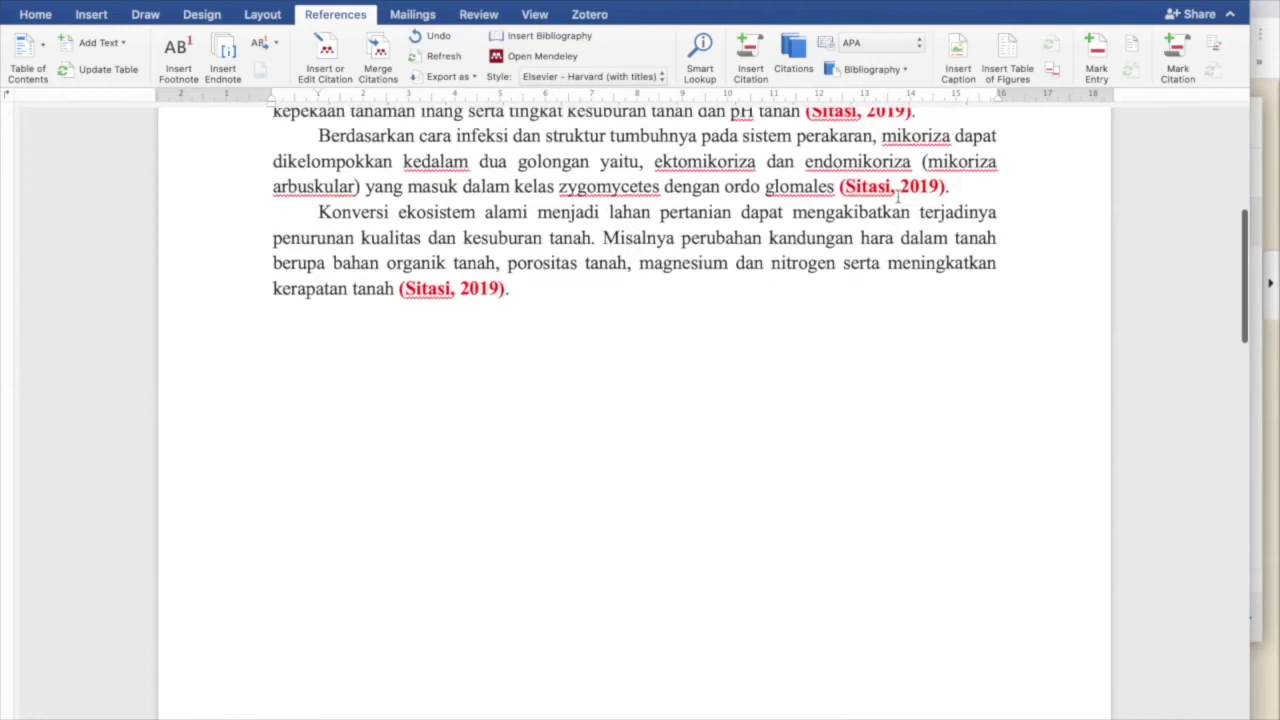
- Compare the citation placement in the first paragraph of both PENDAHULUAN versions
{"action": "left_click_drag", "start_coordinate": [502, 412], "coordinate": [381, 415]}
{"action": "left_click_drag", "start_coordinate": [309, 276], "coordinate": [312, 280]}
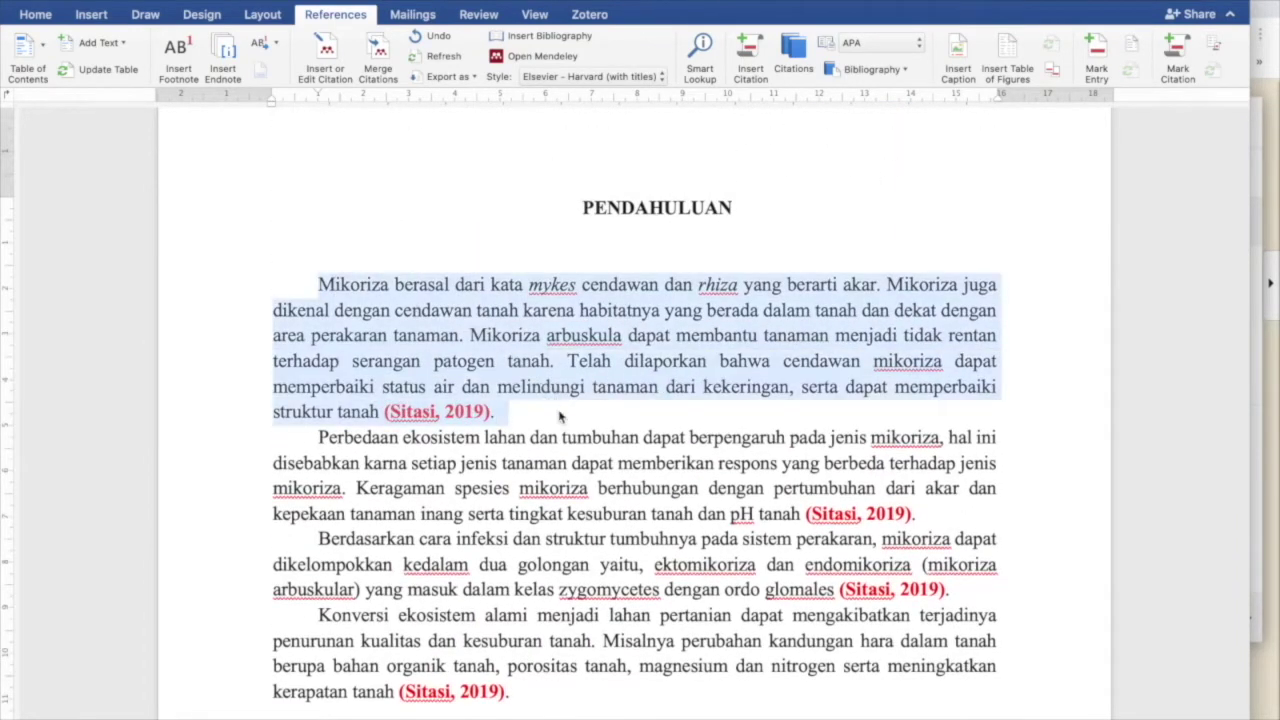
{"action": "scroll", "coordinate": [557, 409], "scroll_direction": "down", "scroll_amount": 4}
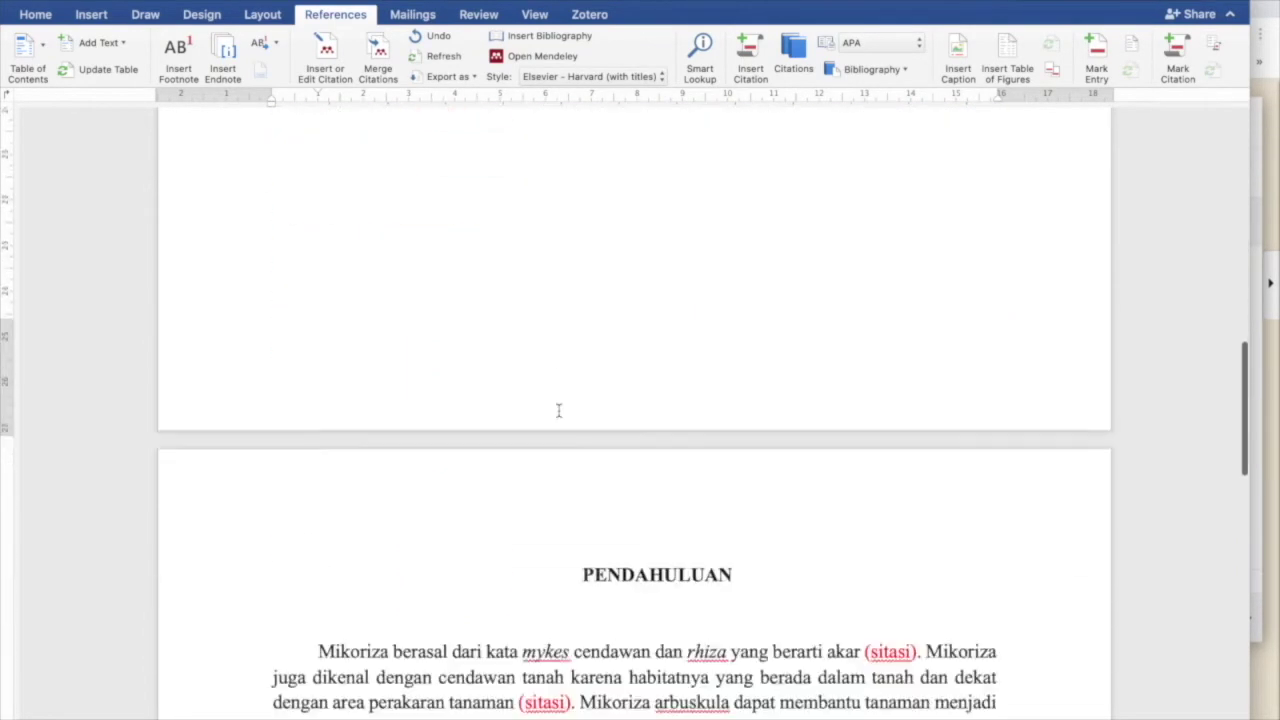
{"action": "scroll", "coordinate": [559, 410], "scroll_direction": "down", "scroll_amount": 5}
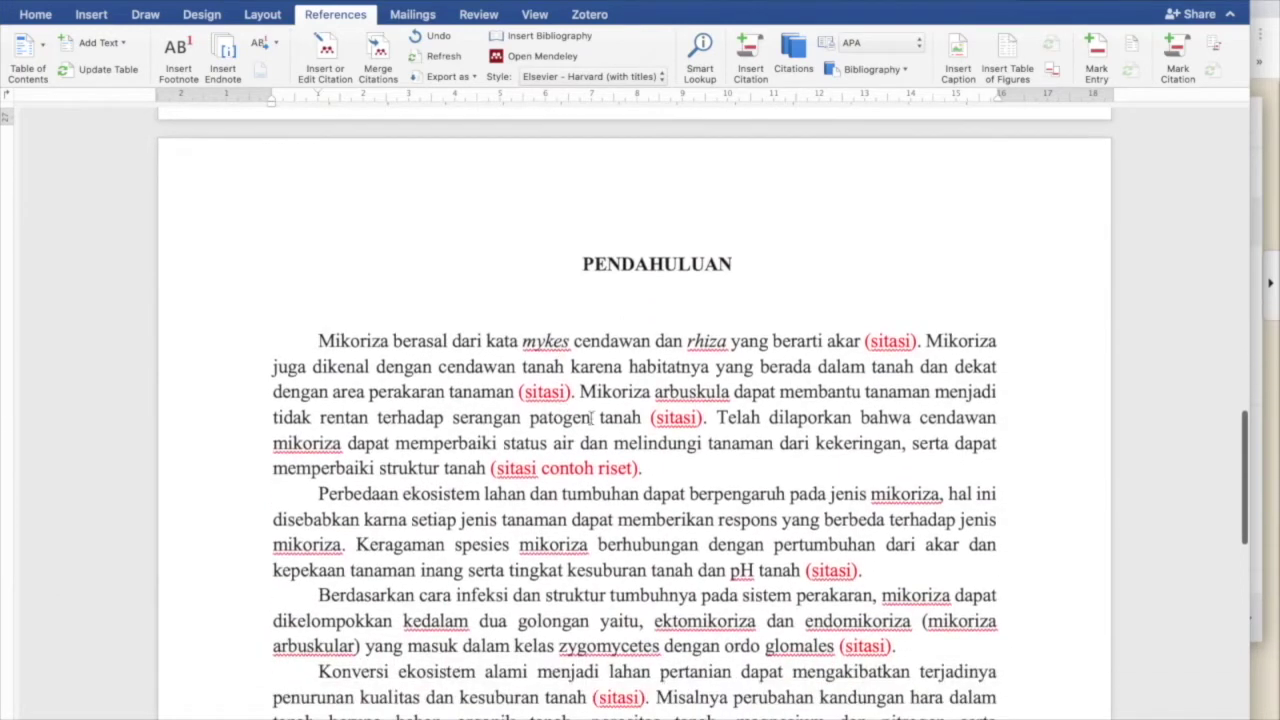
{"action": "left_click_drag", "start_coordinate": [670, 467], "coordinate": [333, 343]}
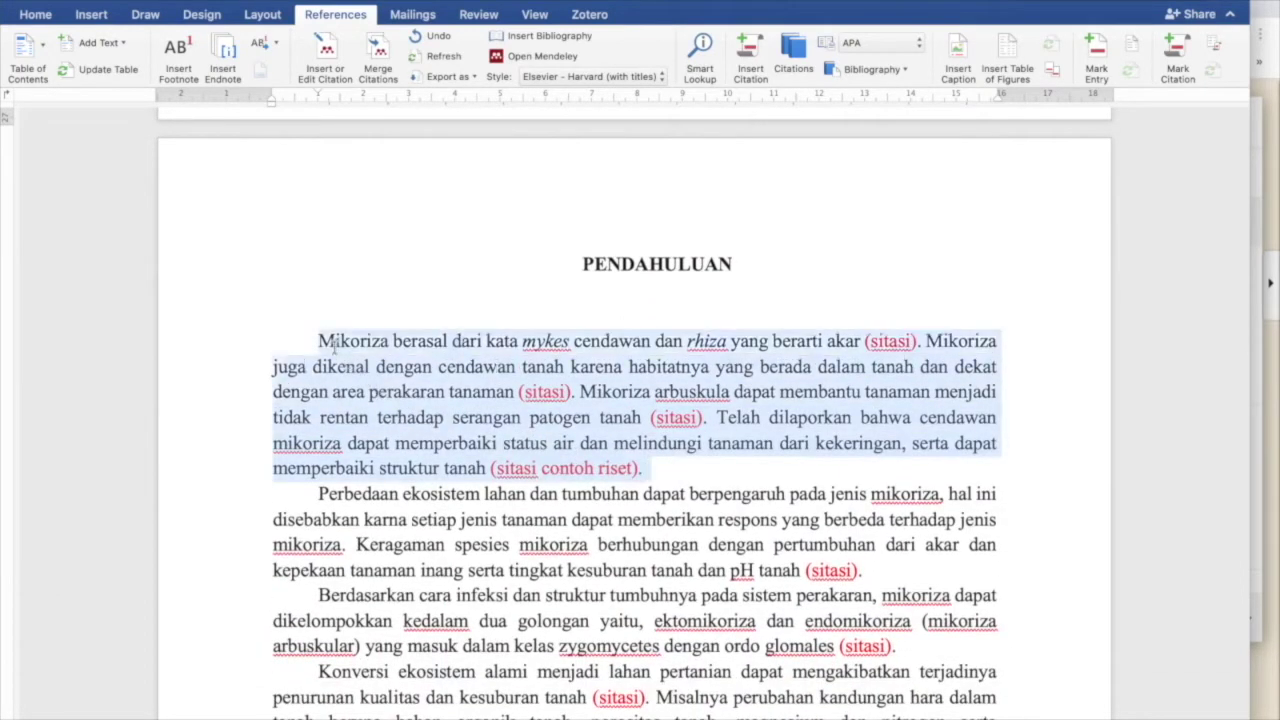
- Delete the "(sitasi)" placeholder after "yang berarti akar" in the first sentence of the second PENDAHULUAN version
{"action": "left_click", "coordinate": [903, 358]}
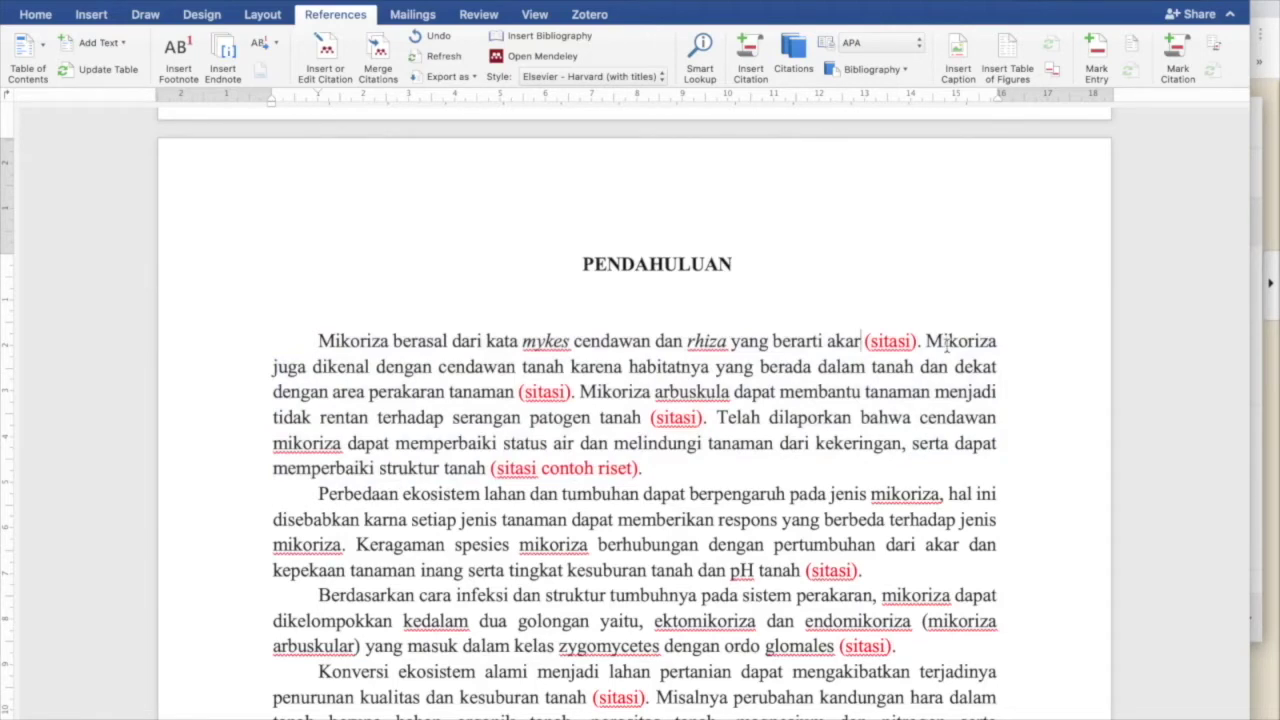
{"action": "left_click", "coordinate": [903, 341]}
{"action": "left_click_drag", "start_coordinate": [903, 341], "coordinate": [918, 340]}
{"action": "key", "text": "BackSpace"}
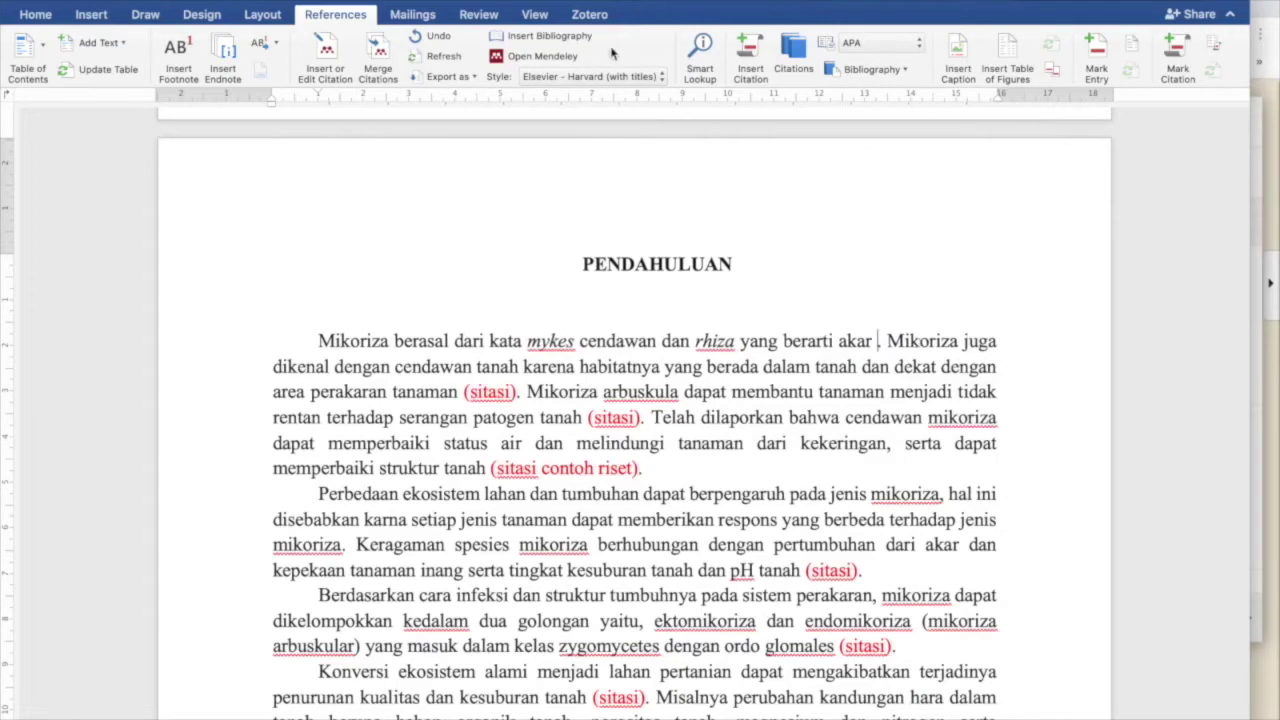
- Choose Elsevier - Harvard (with titles) as the Mendeley citation style and place the insertion point after "yang berarti akar"
{"action": "left_click", "coordinate": [224, 52]}
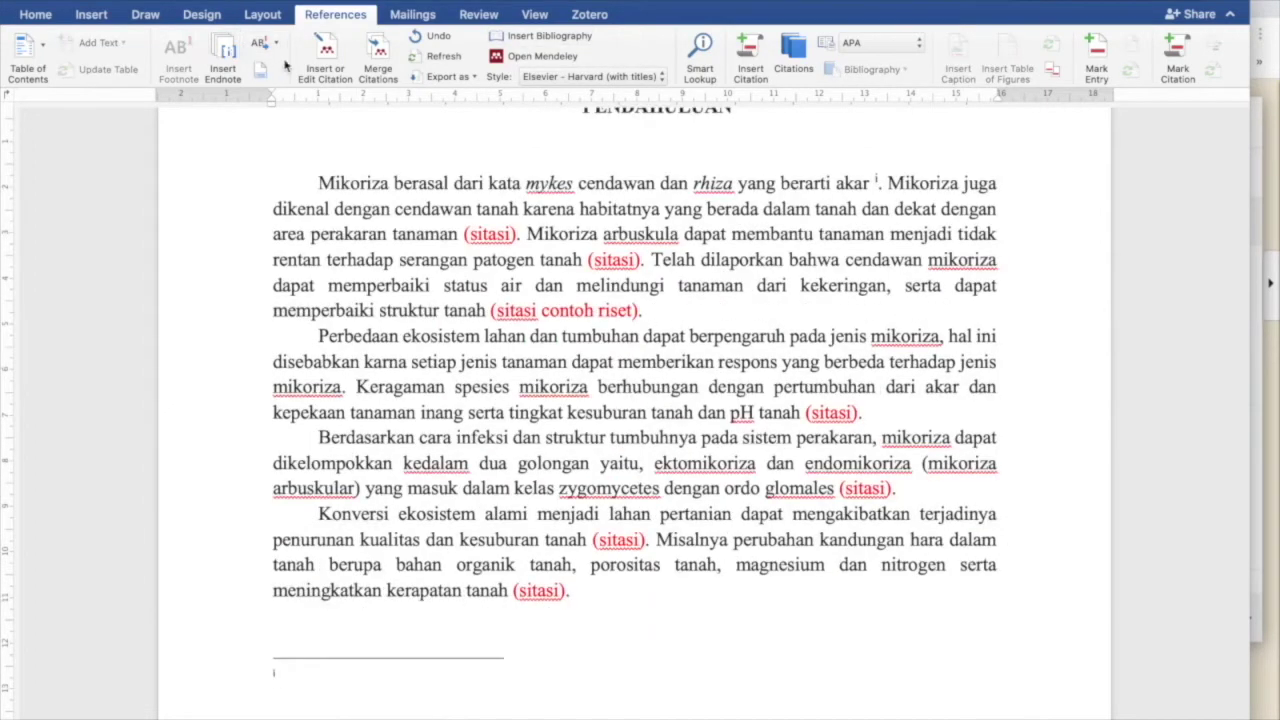
{"action": "left_click", "coordinate": [562, 77]}
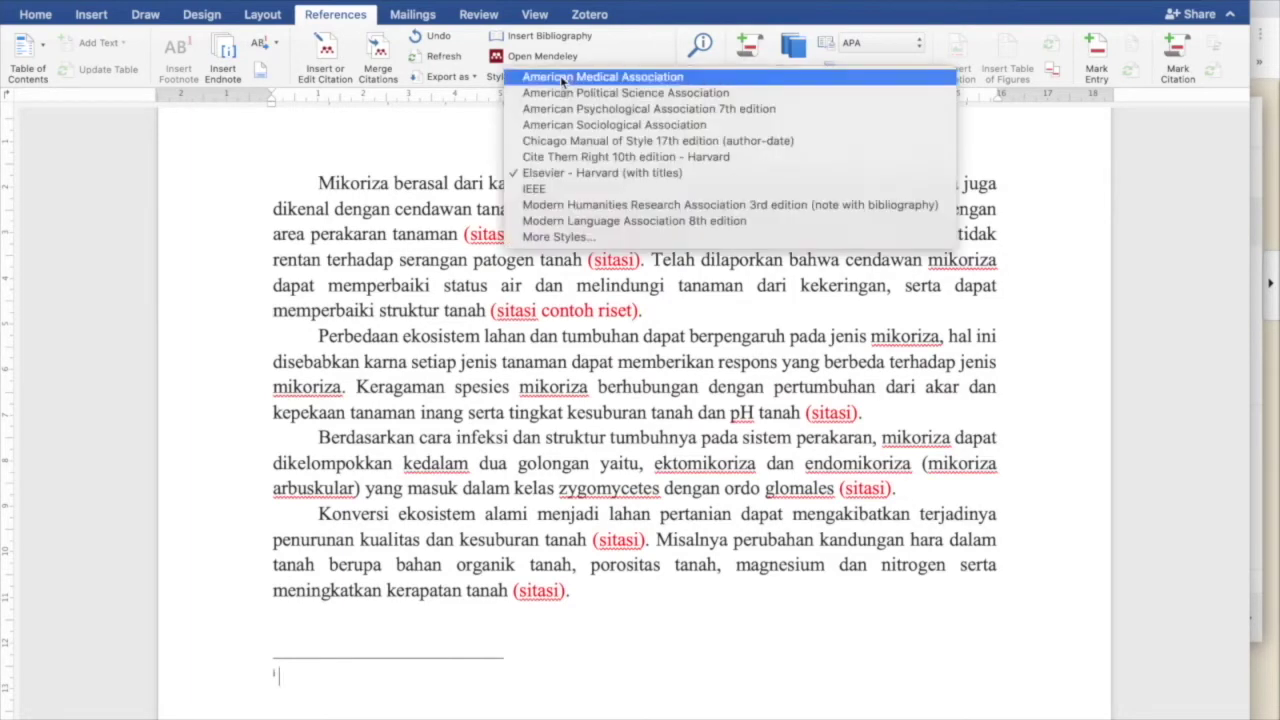
{"action": "left_click", "coordinate": [547, 176]}
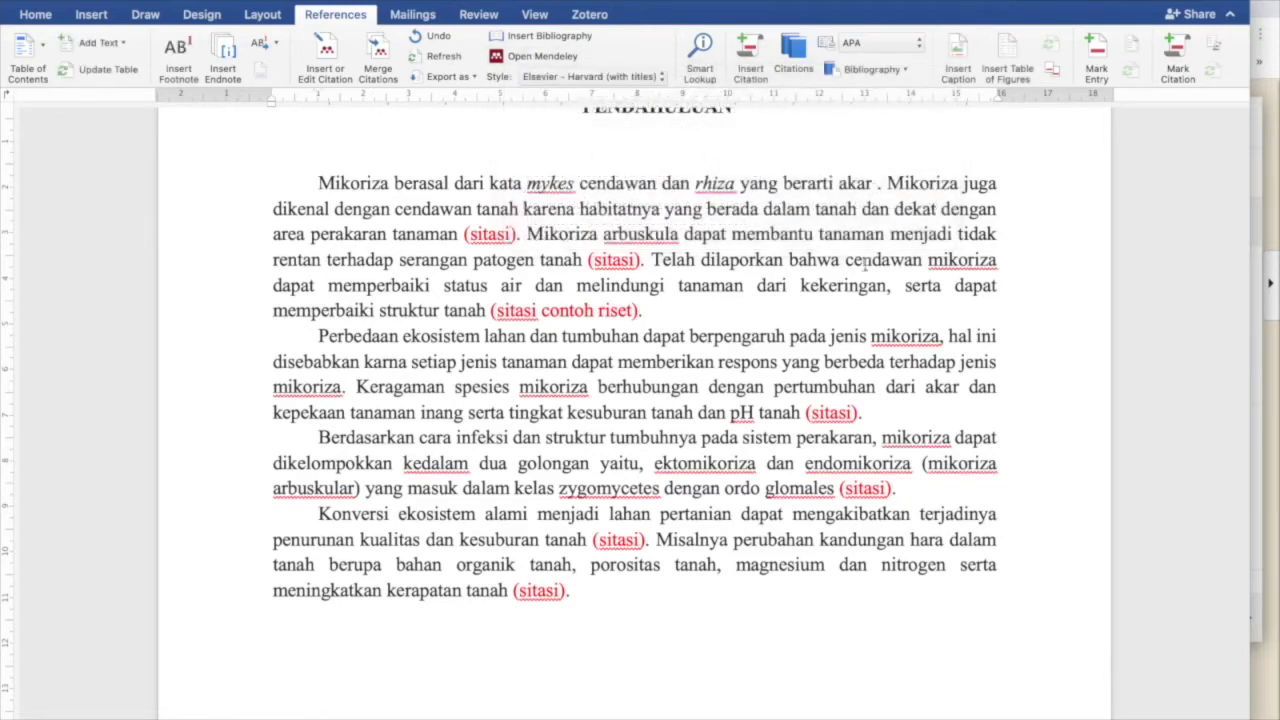
{"action": "left_click", "coordinate": [874, 184]}
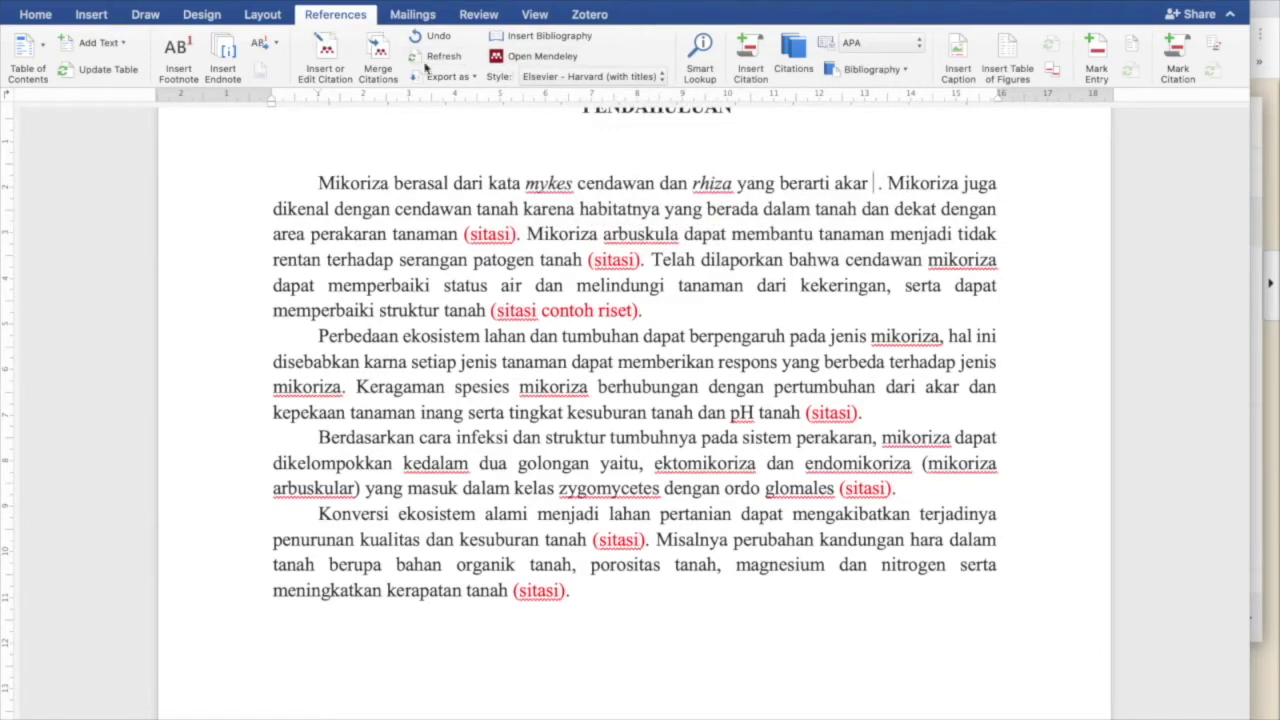
{"action": "left_click", "coordinate": [325, 48]}
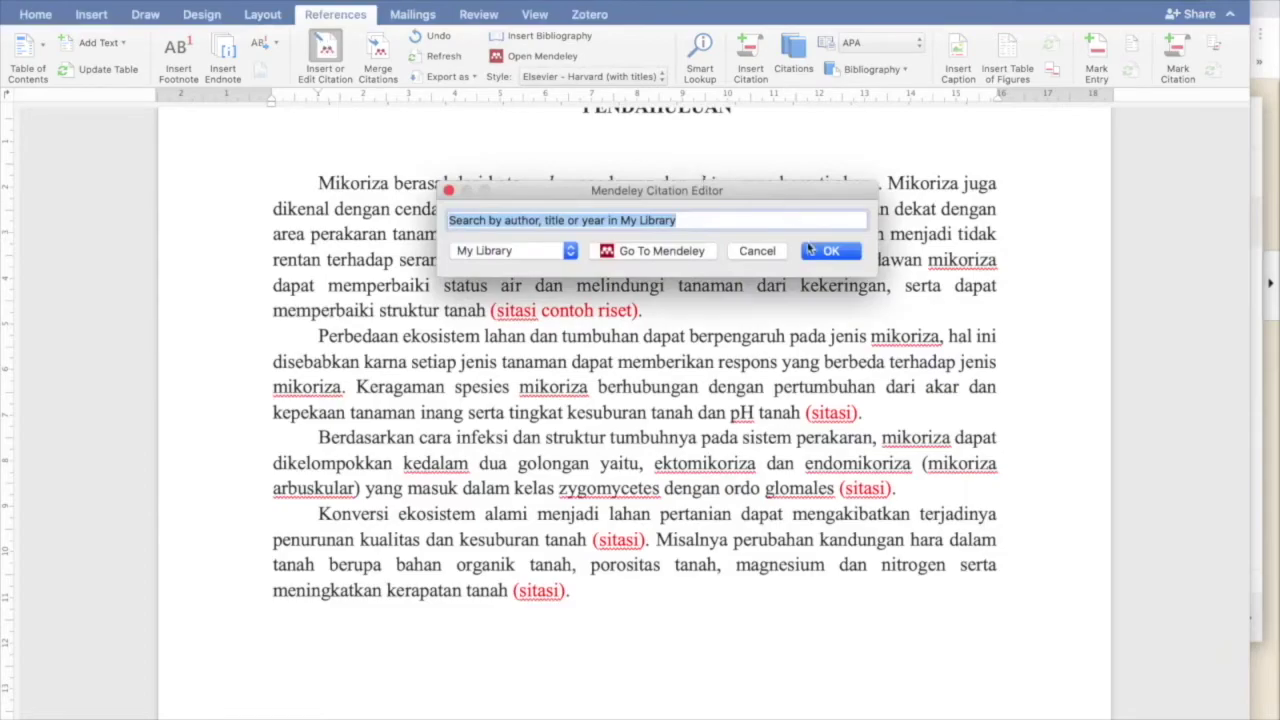
{"action": "key", "text": "ctrl+Up"}
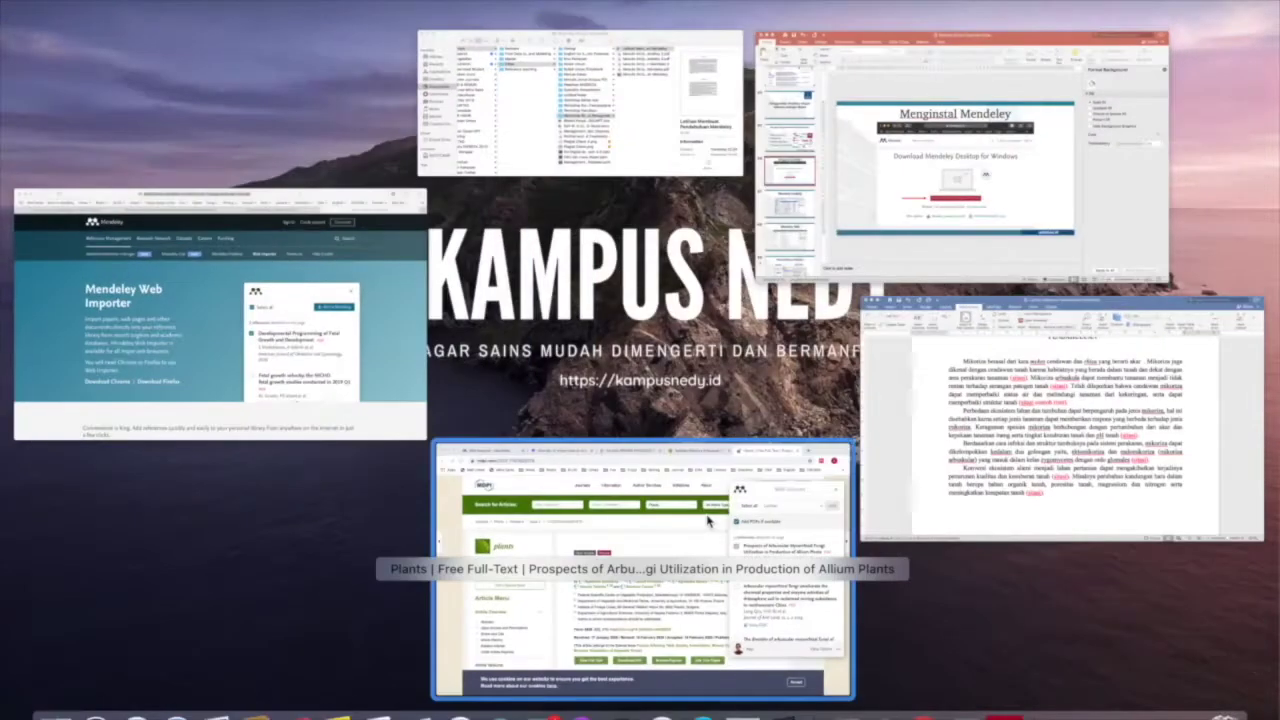
{"action": "key", "text": "ctrl+Up"}
{"action": "key", "text": "ctrl+Up"}
{"action": "left_click", "coordinate": [630, 546]}
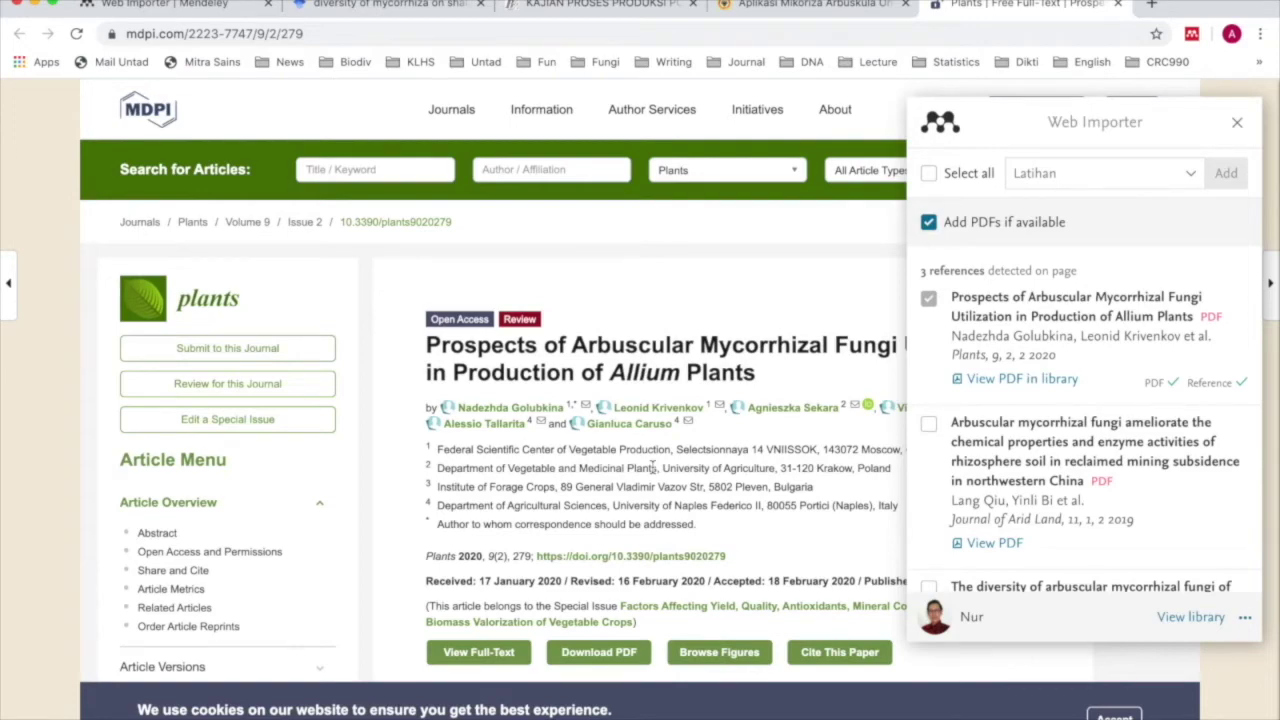
{"action": "key", "text": "ctrl+Up"}
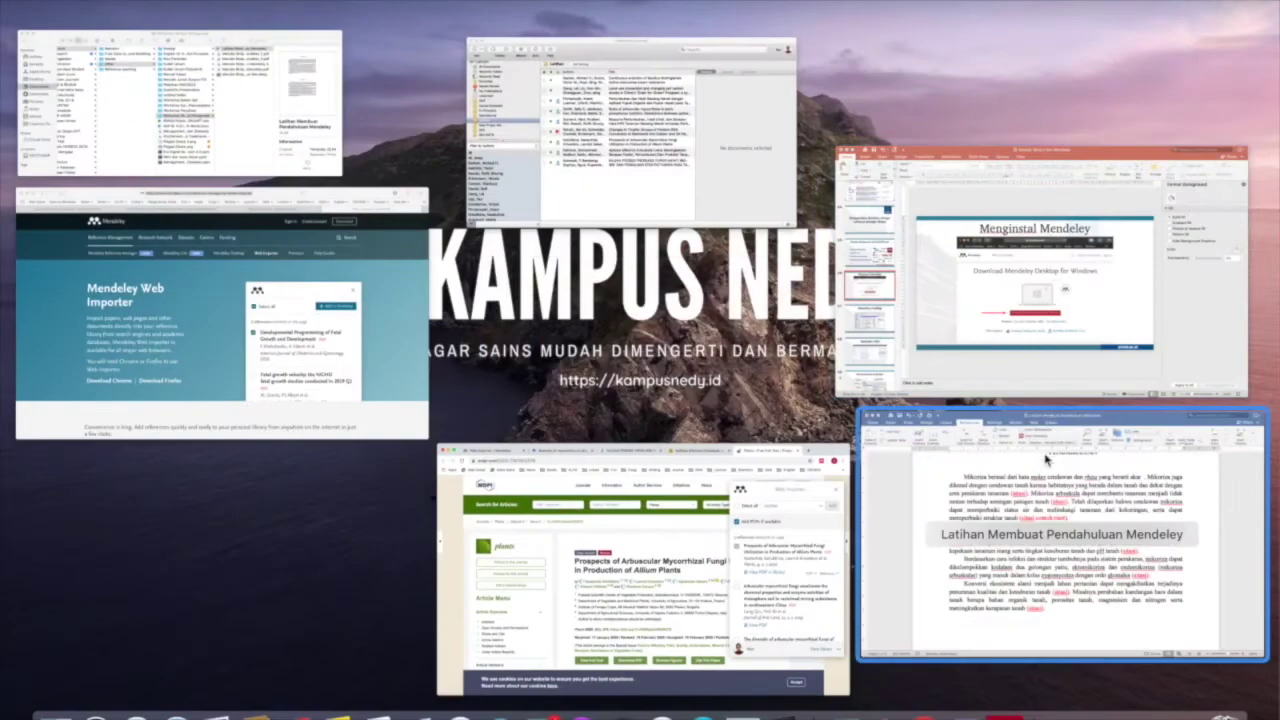
{"action": "left_click", "coordinate": [1046, 458]}
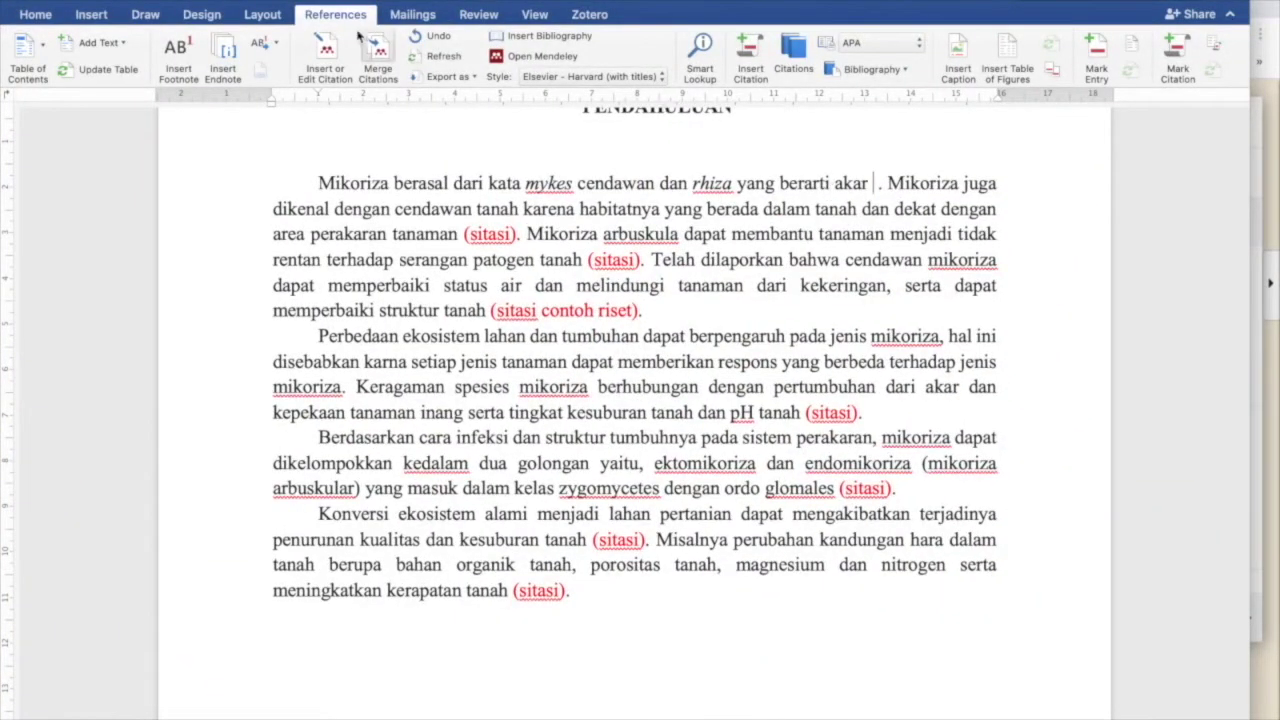
- Insert a Mendeley citation for the 2004 New Phytologist article "Functional Diversity in Arbuscular Mycorrhizal (AM) Symbioses" after "yang berarti akar"
{"action": "left_click", "coordinate": [325, 50]}
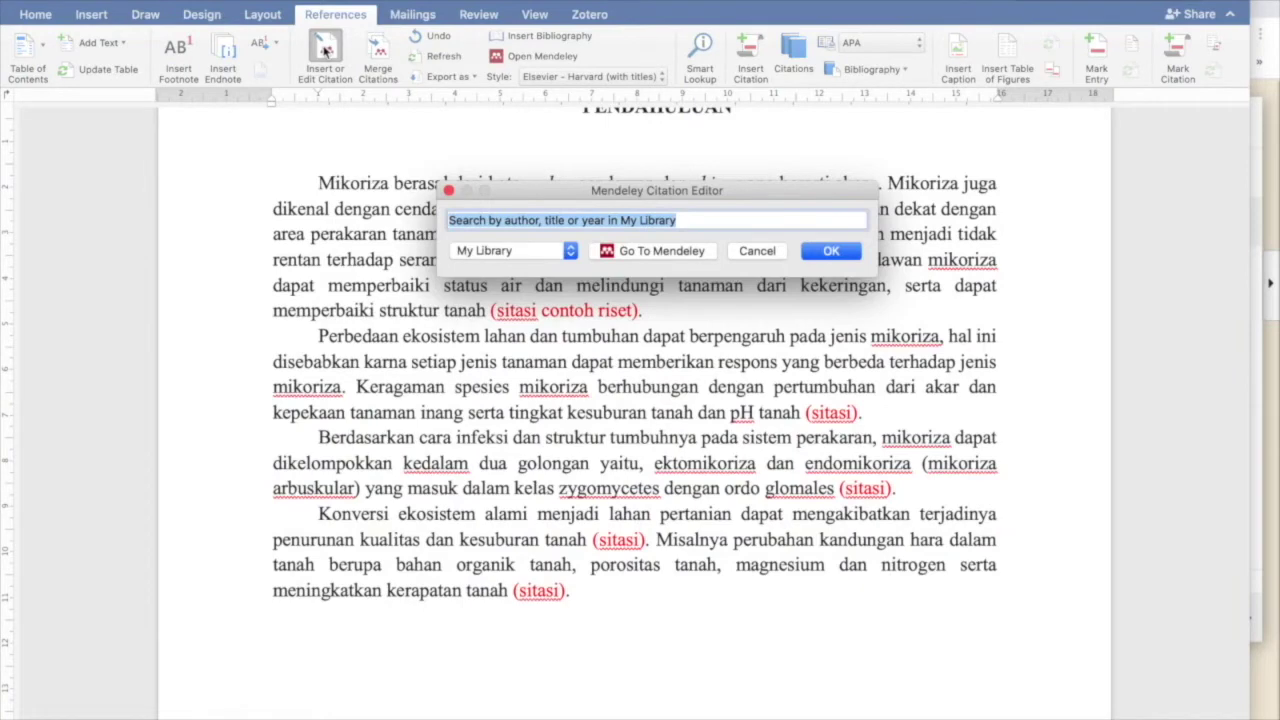
{"action": "type", "text": "Smith"}
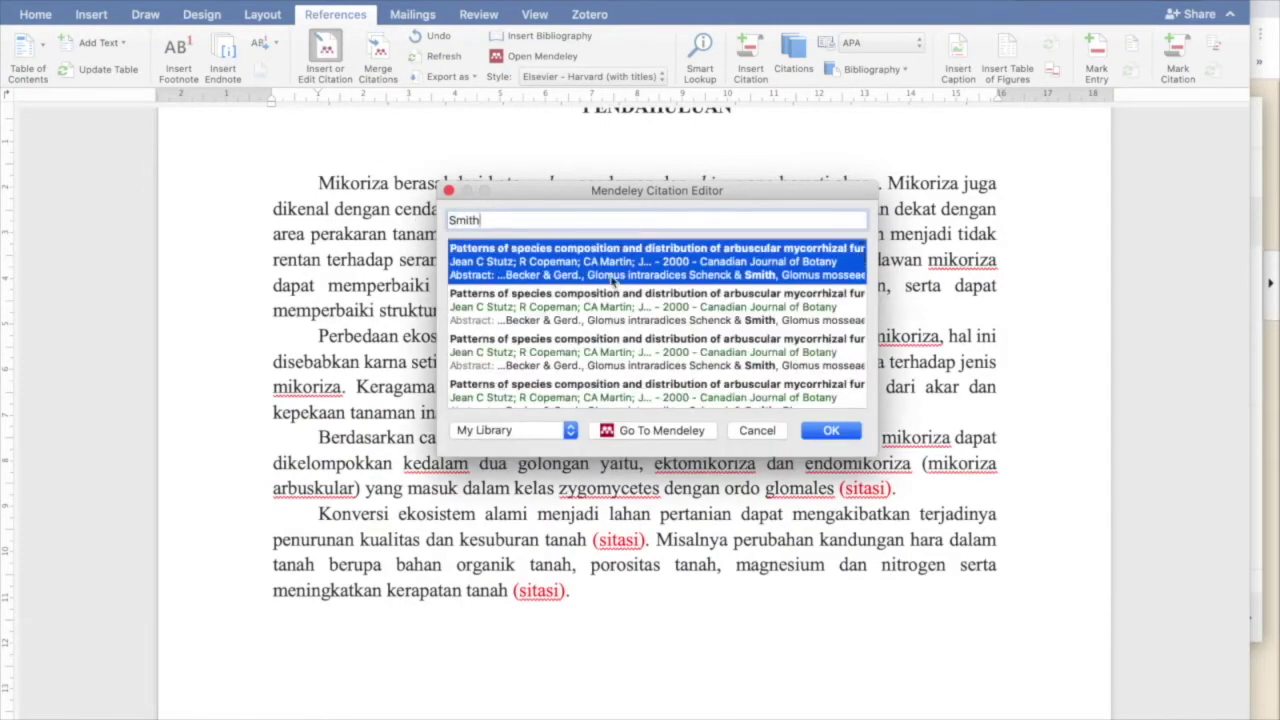
{"action": "scroll", "coordinate": [613, 283], "scroll_direction": "down", "scroll_amount": 5}
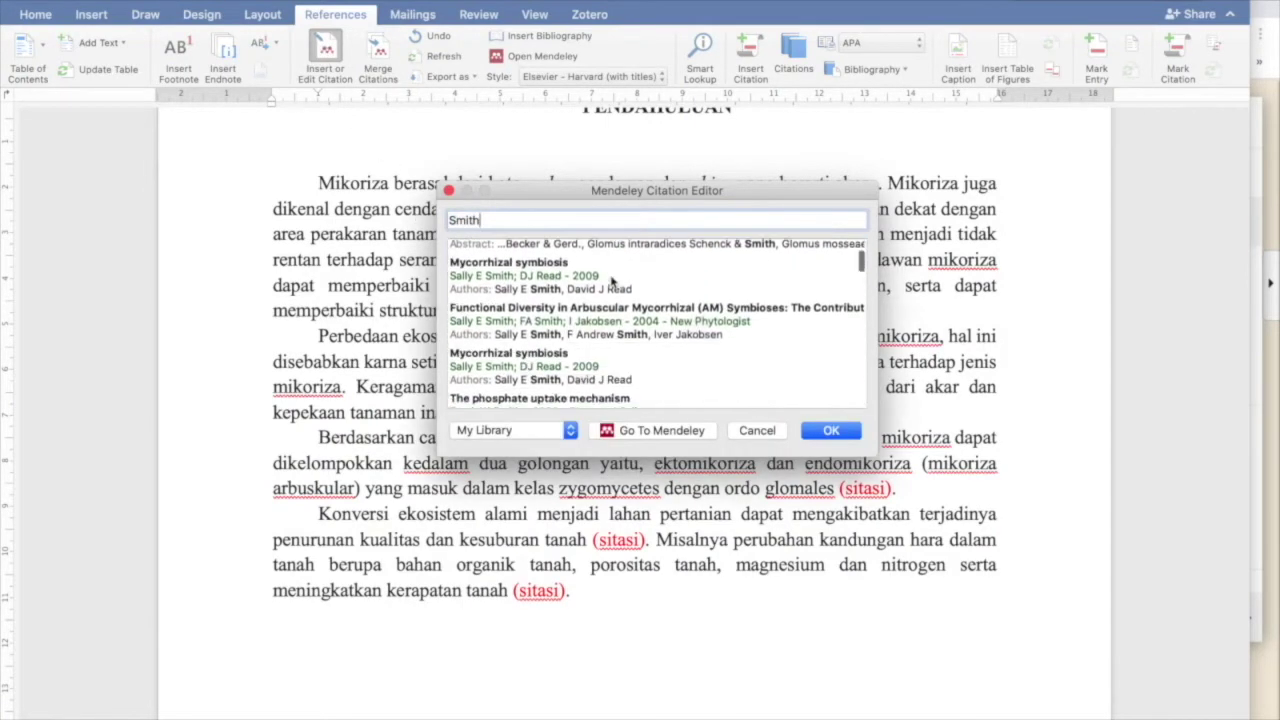
{"action": "scroll", "coordinate": [613, 283], "scroll_direction": "up", "scroll_amount": 2}
{"action": "left_click", "coordinate": [548, 336]}
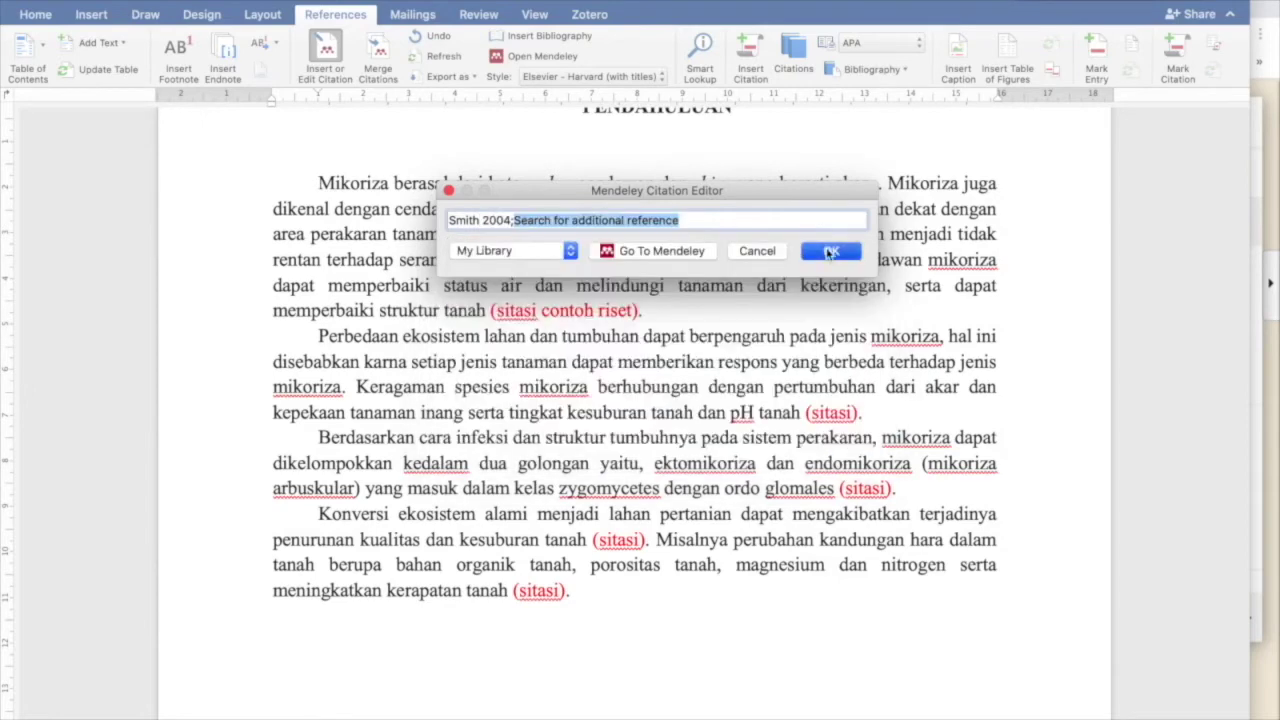
{"action": "left_click", "coordinate": [830, 251]}
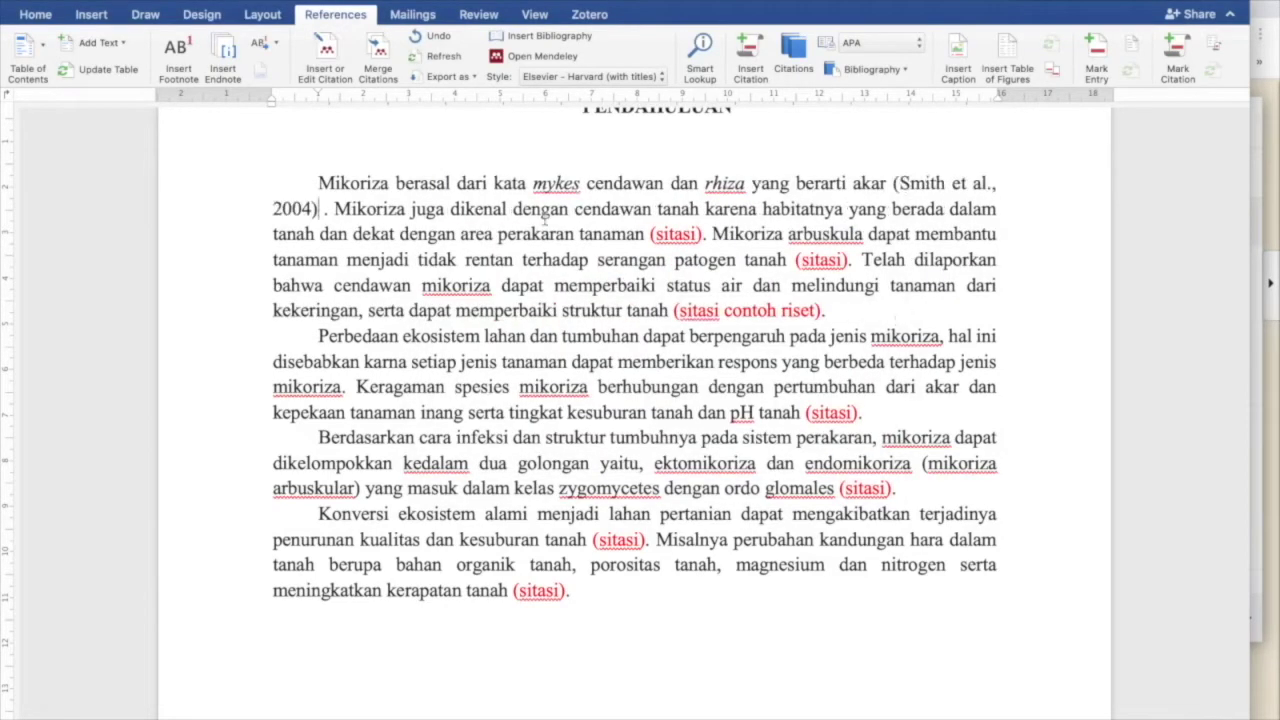
- Remove the extra space between the first sentence's citation and its period
{"action": "left_click_drag", "start_coordinate": [894, 183], "coordinate": [326, 212]}
{"action": "left_click", "coordinate": [370, 214]}
{"action": "key", "text": "BackSpace"}
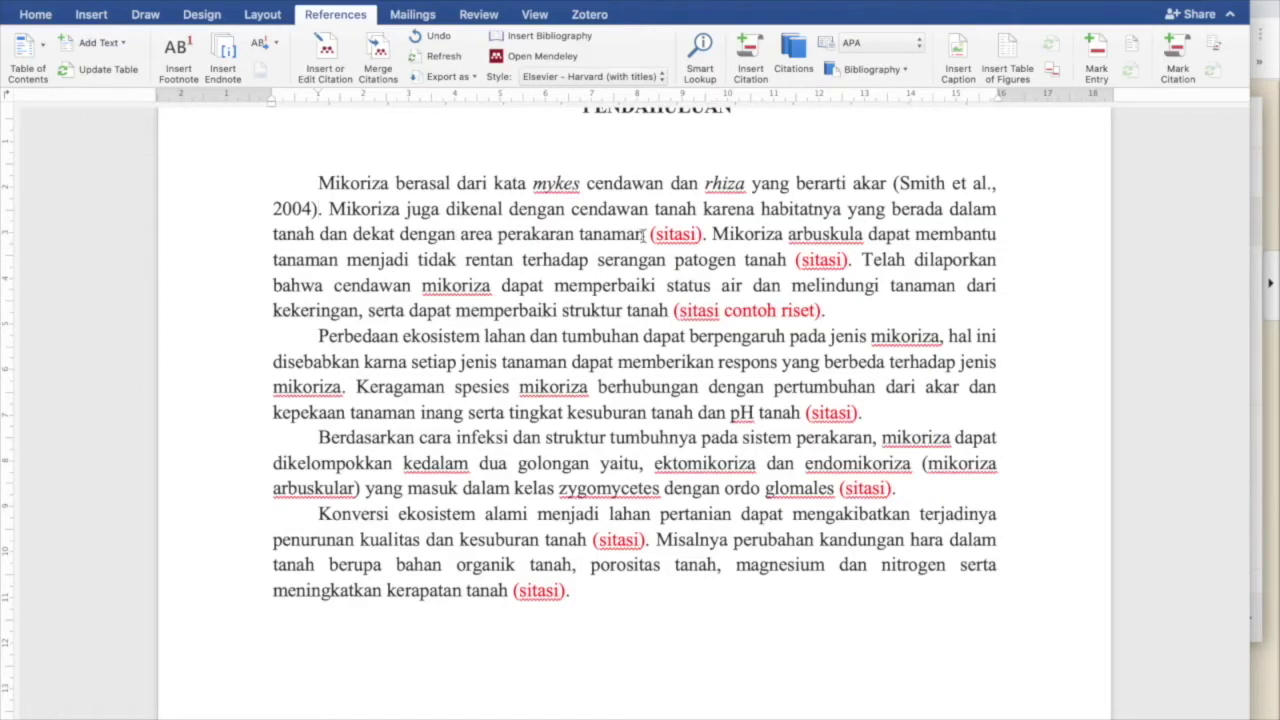
- Examine the second sentence, from "Mikoriza juga dikenal" to "area perakaran tanaman", as the next statement needing a source
{"action": "left_click_drag", "start_coordinate": [642, 234], "coordinate": [332, 209]}
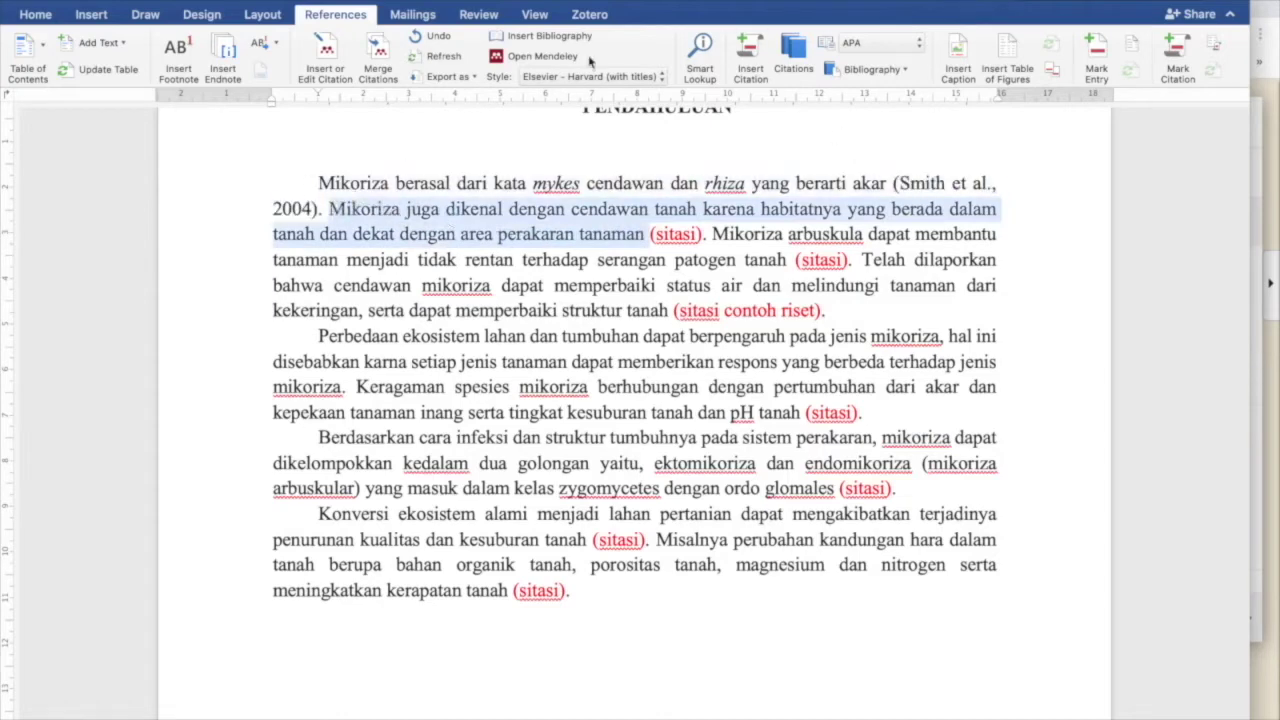
{"action": "left_click", "coordinate": [651, 234]}
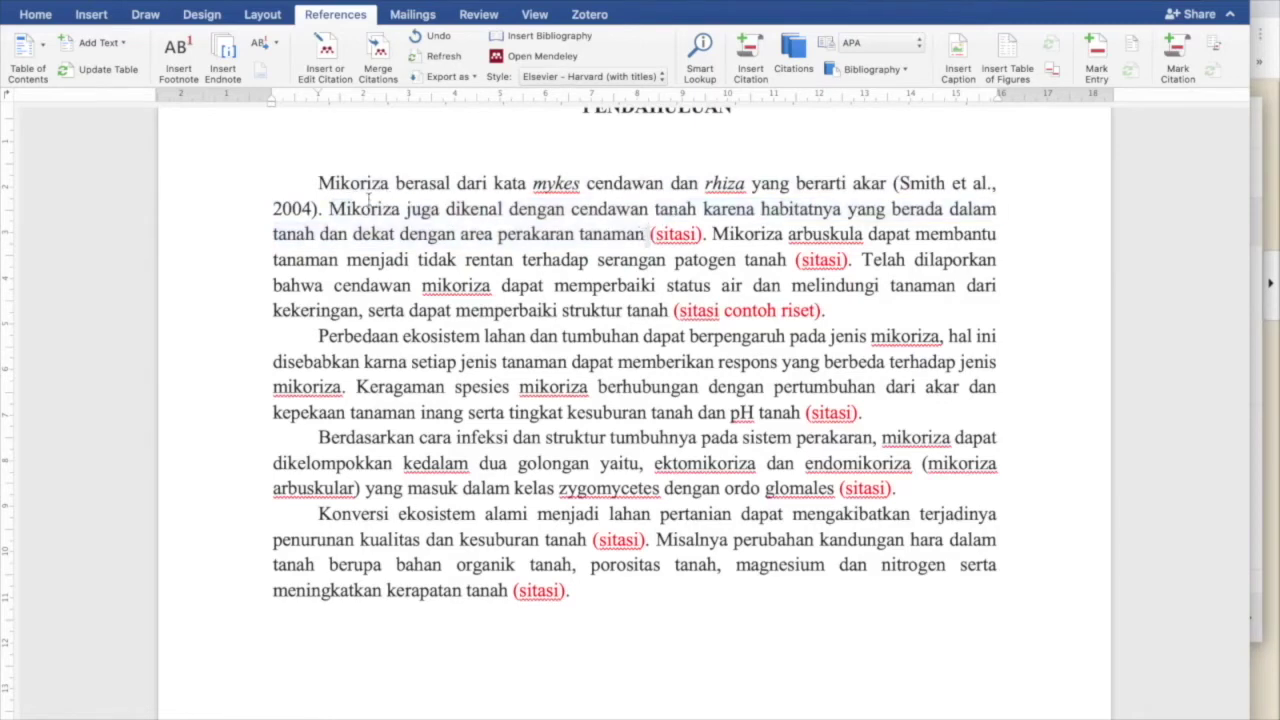
{"action": "left_click_drag", "start_coordinate": [330, 208], "coordinate": [620, 210]}
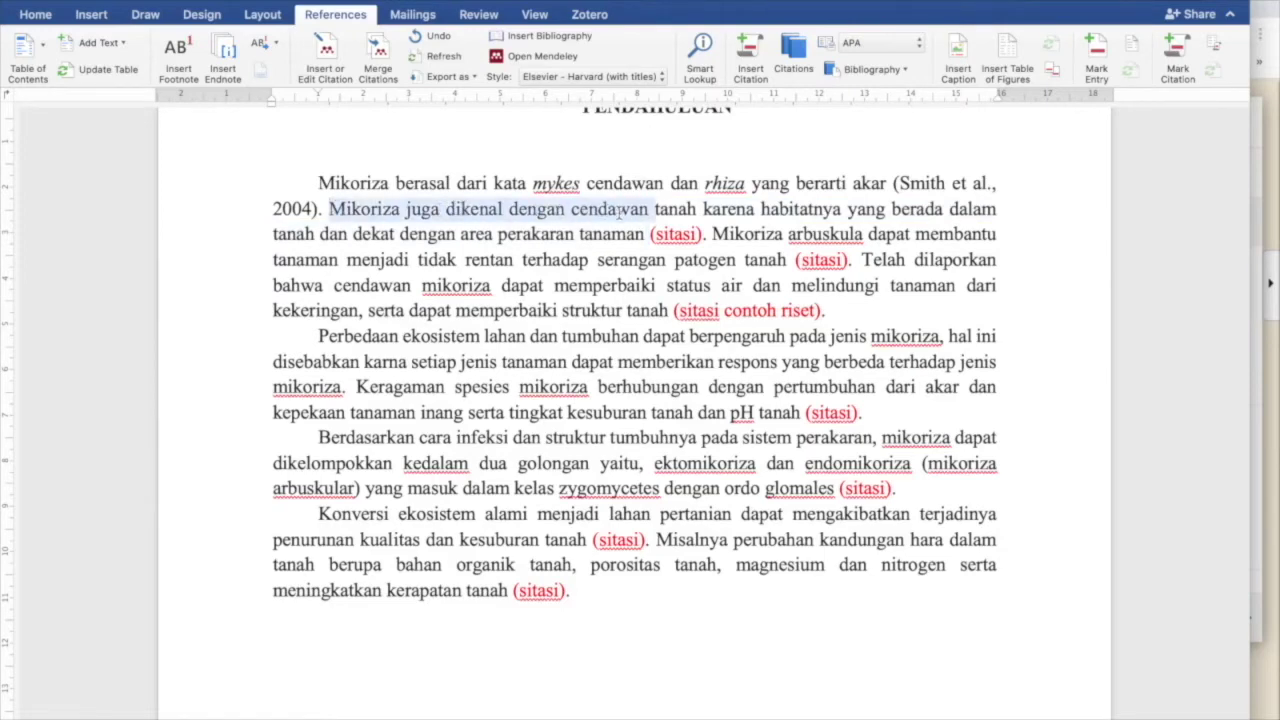
{"action": "left_click_drag", "start_coordinate": [620, 210], "coordinate": [642, 240]}
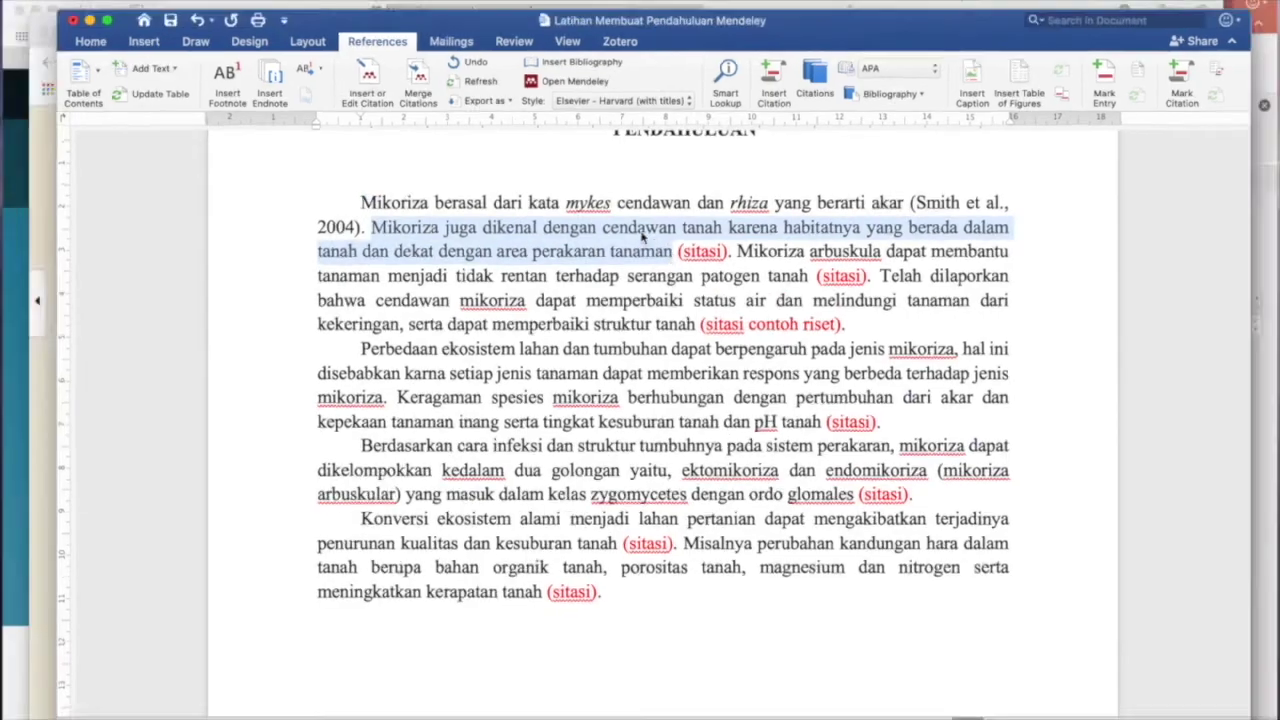
- Switch to the browser and search Google Scholar for "mycorrhizal in rhizosfer"
{"action": "key", "text": "ctrl+Up"}
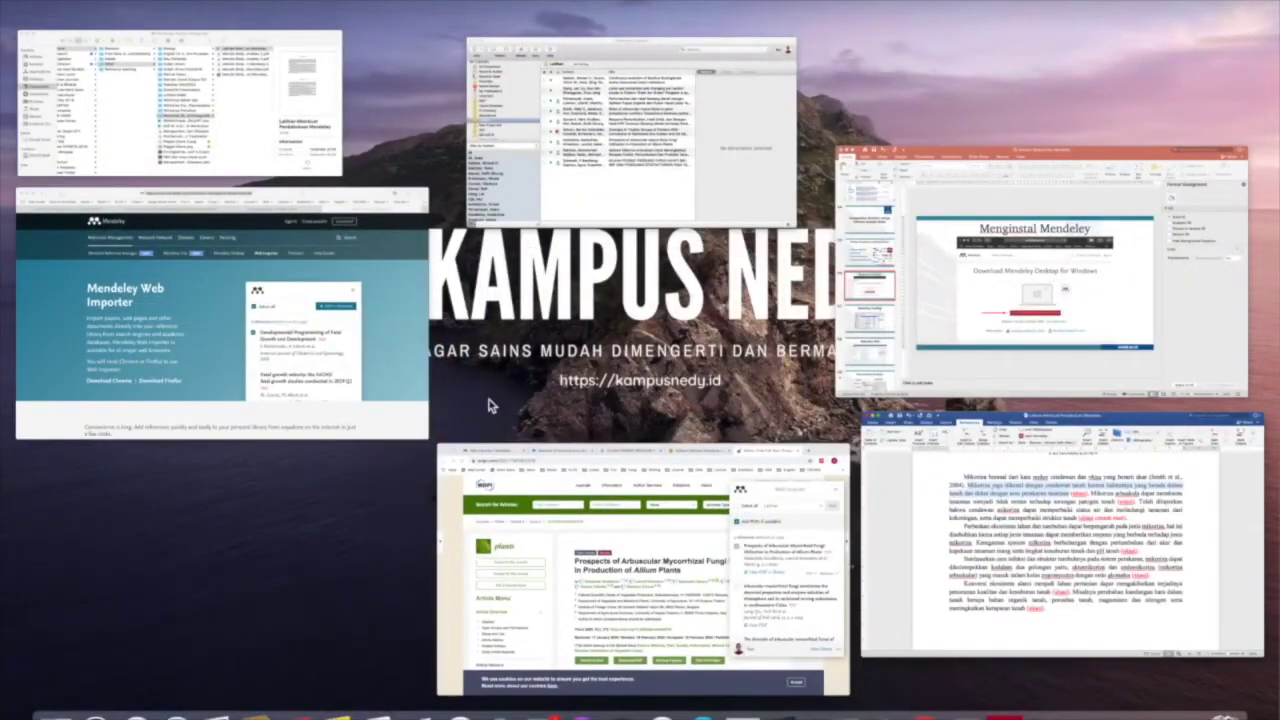
{"action": "left_click", "coordinate": [537, 480]}
{"action": "left_click", "coordinate": [330, 9]}
{"action": "scroll", "coordinate": [449, 122], "scroll_direction": "up", "scroll_amount": 6}
{"action": "left_click_drag", "start_coordinate": [441, 110], "coordinate": [104, 78]}
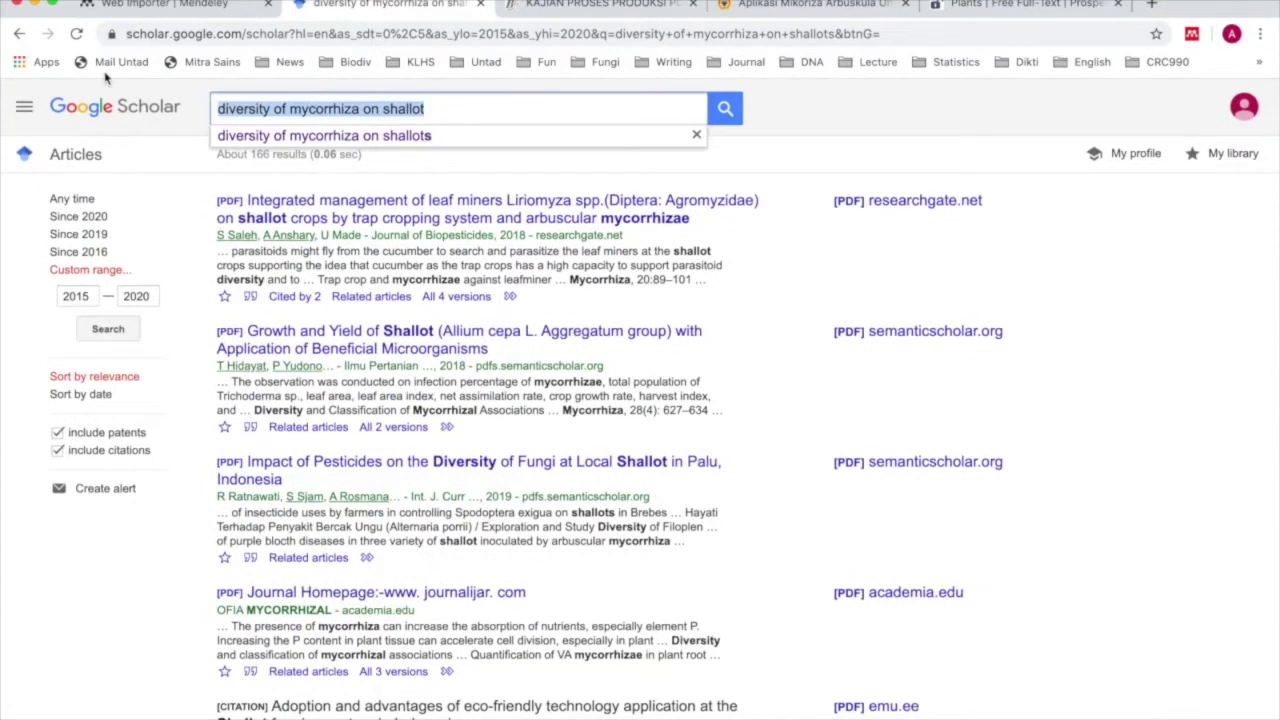
{"action": "type", "text": "mycorrhizal"}
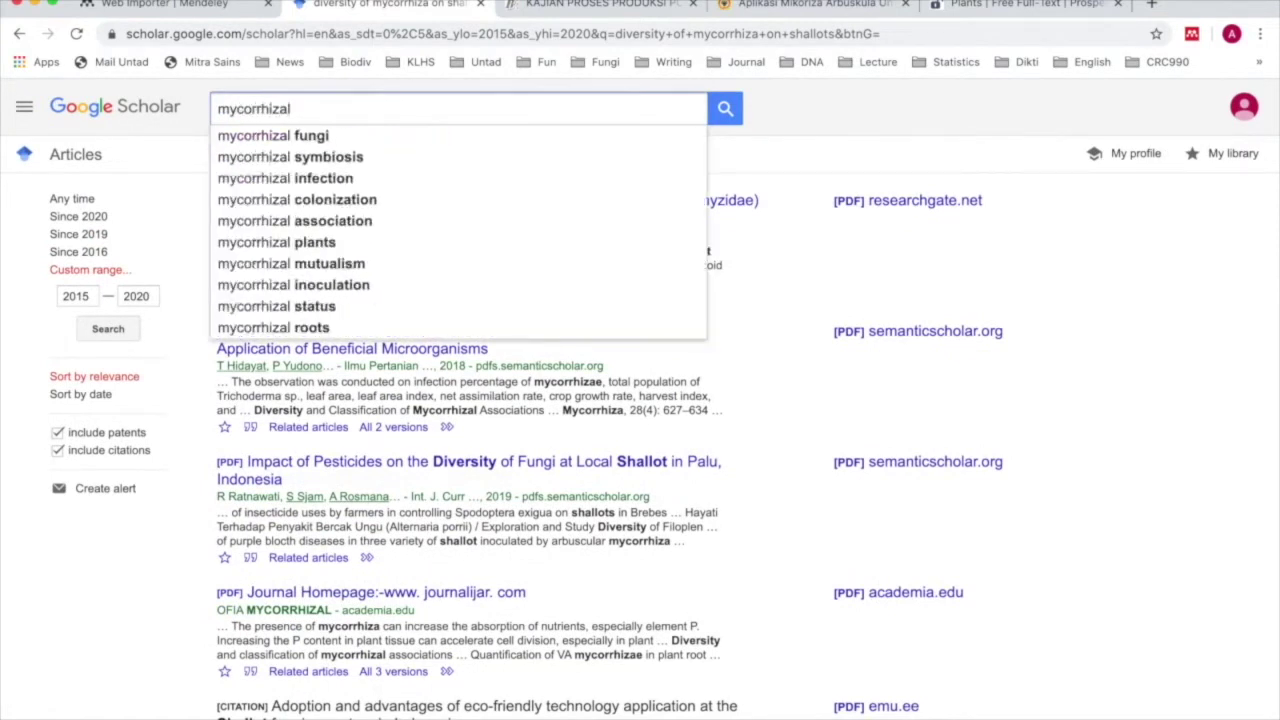
{"action": "type", "text": " in "}
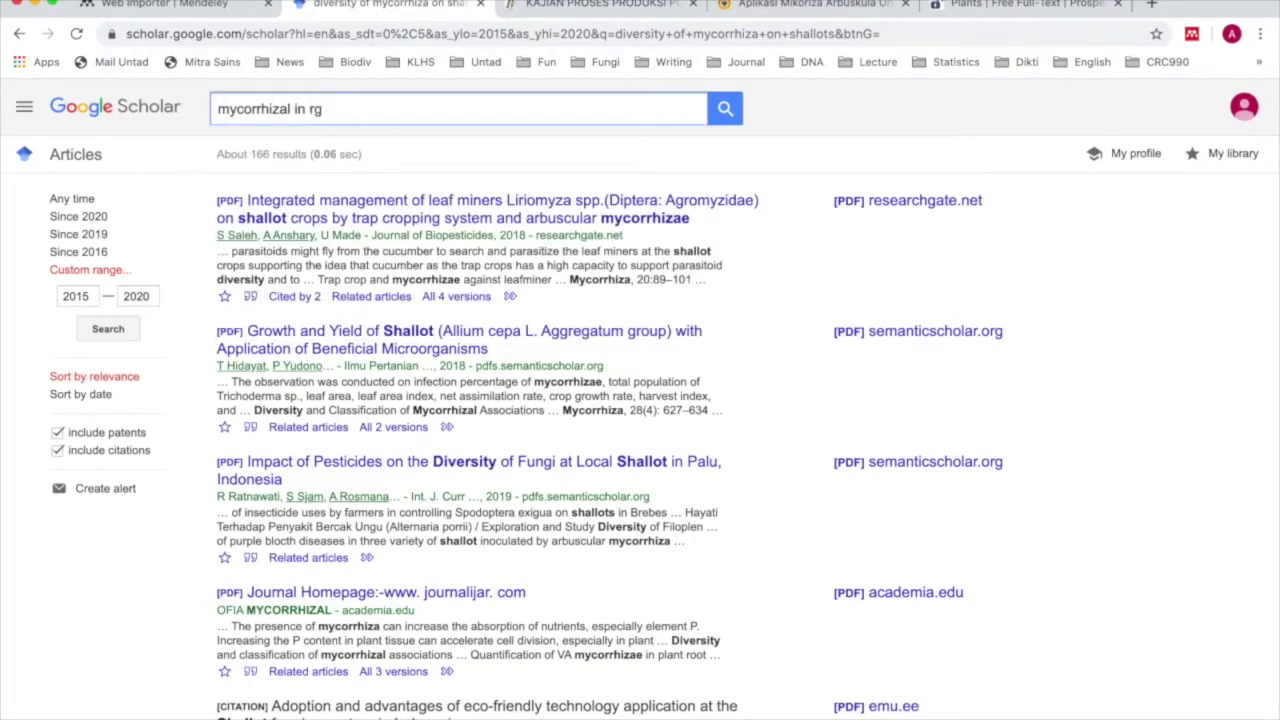
{"action": "type", "text": "rhizosfer"}
{"action": "left_click", "coordinate": [722, 112]}
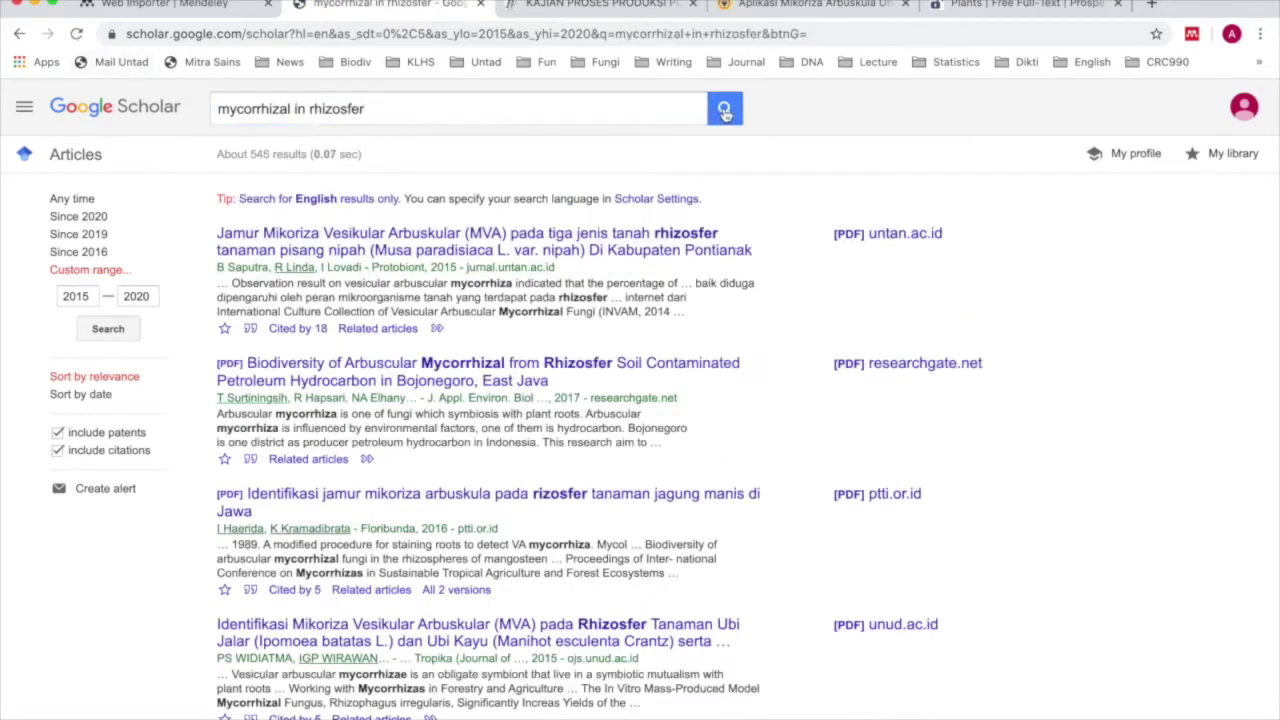
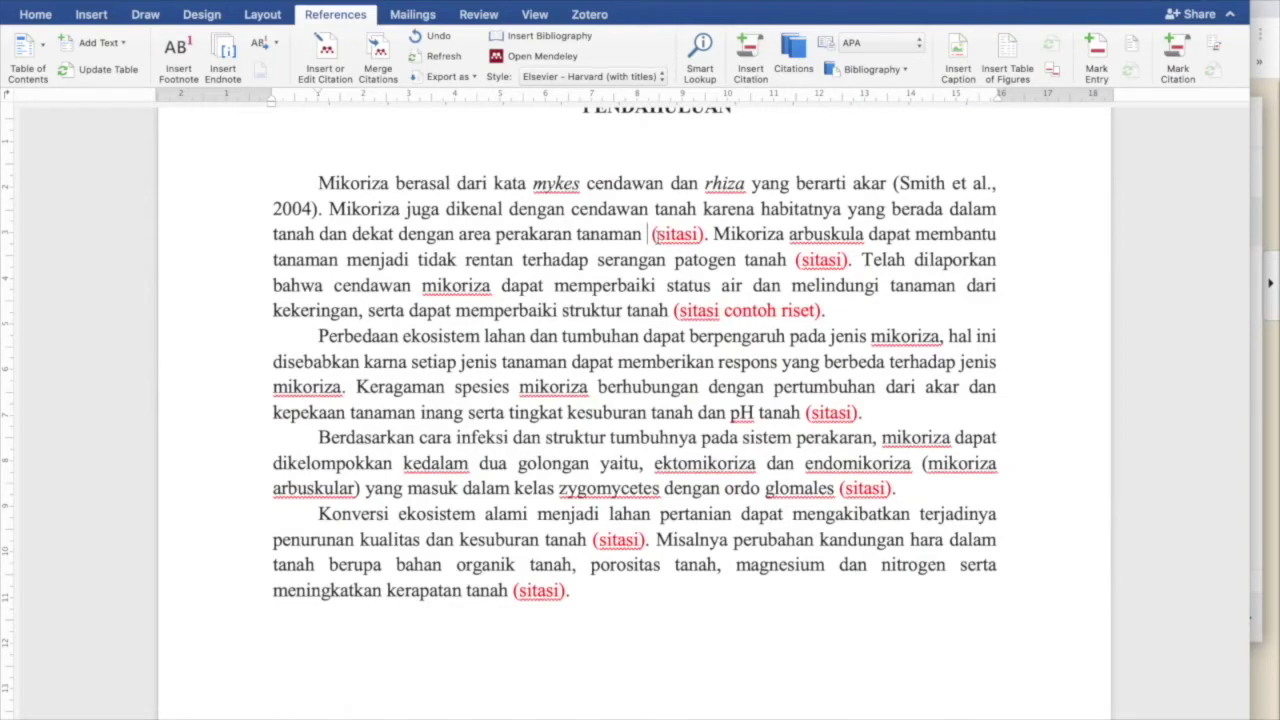
- Insert a Mendeley citation for the 2008 article "What Limits Trees in C4 Grasslands and Savannas?" after "area perakaran tanaman" in the Word document
{"action": "left_click", "coordinate": [327, 52]}
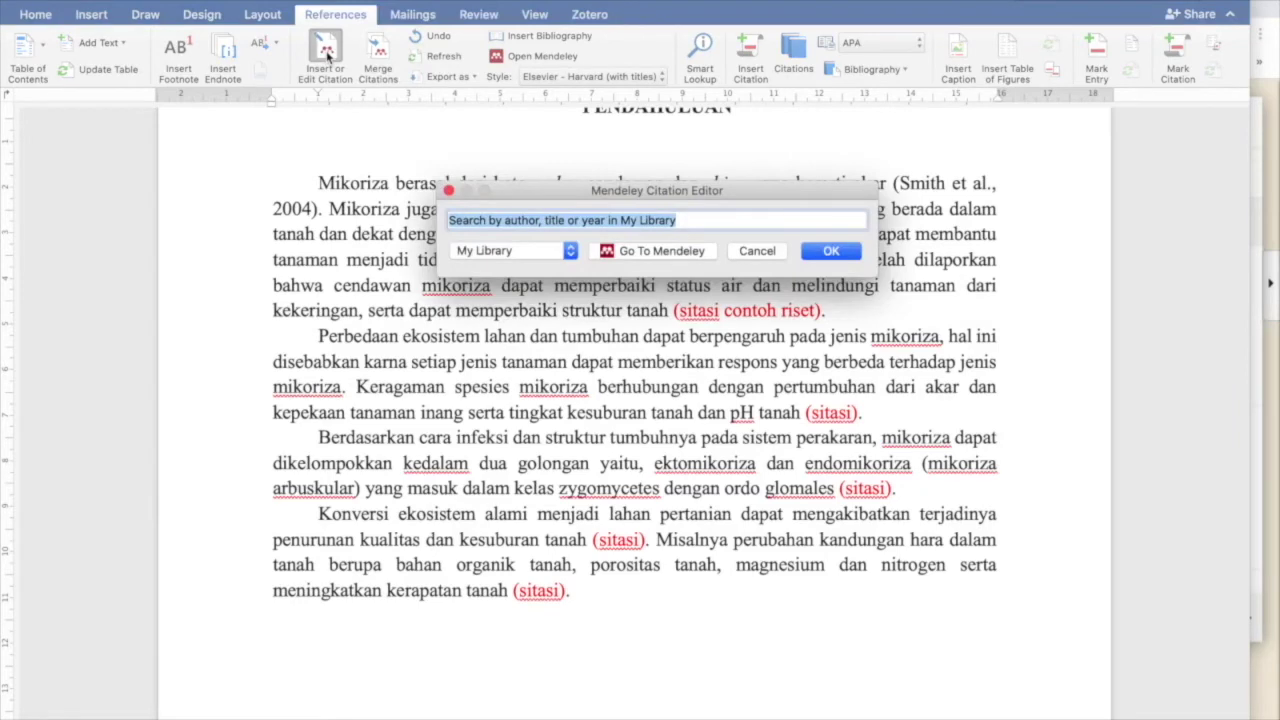
{"action": "type", "text": "d"}
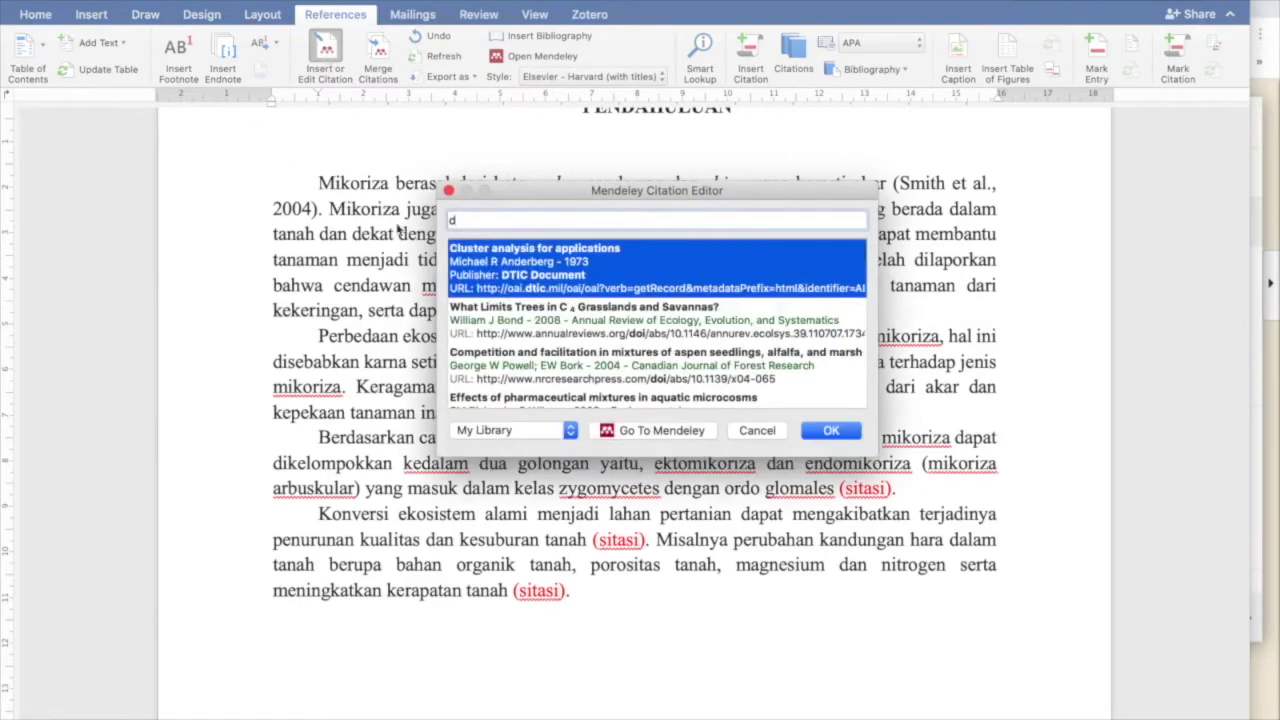
{"action": "left_click", "coordinate": [530, 335]}
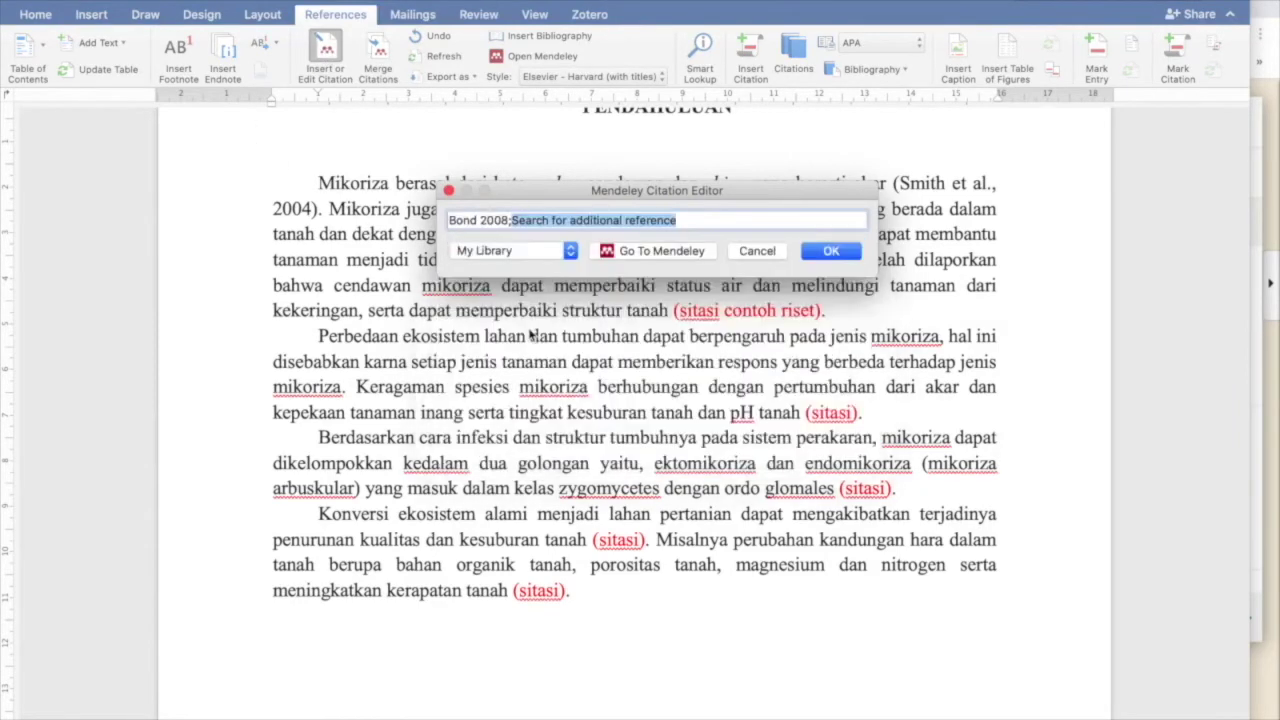
{"action": "key", "text": "Return"}
{"action": "type", "text": "smi"}
{"action": "key", "text": "BackSpace"}
{"action": "key", "text": "BackSpace"}
{"action": "key", "text": "BackSpace"}
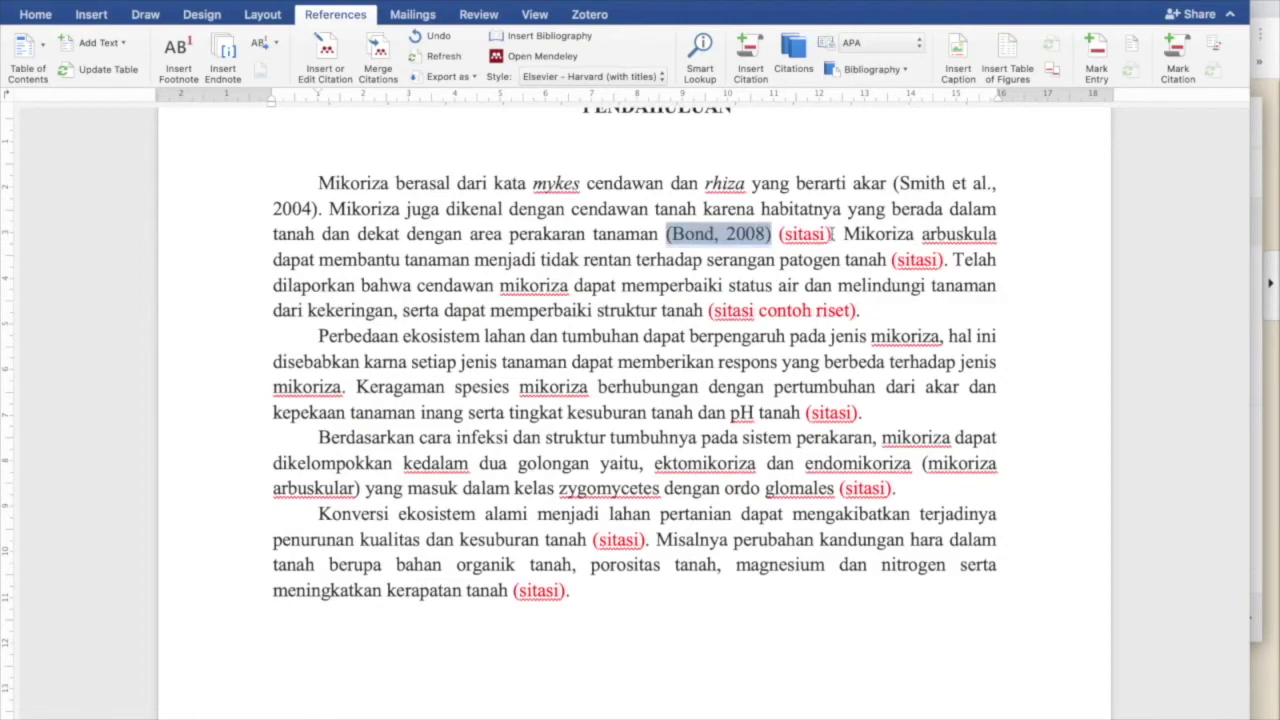
- Delete the "(sitasi)" placeholder following the second sentence's citation and end the sentence with a period
{"action": "left_click_drag", "start_coordinate": [831, 233], "coordinate": [781, 233]}
{"action": "key", "text": "BackSpace"}
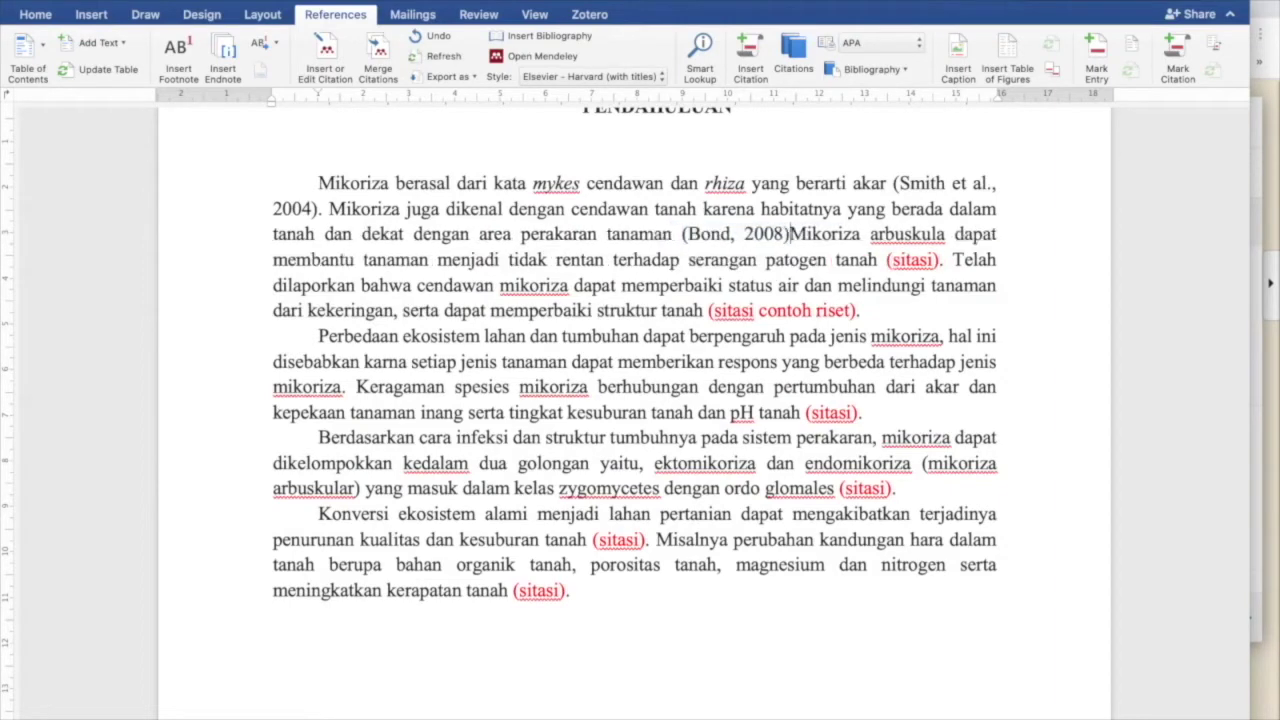
{"action": "type", "text": "."}
- Add the 2011 reference "Estimating species richness" to the second sentence's existing citation, searching the library for "man"
{"action": "left_click", "coordinate": [749, 233]}
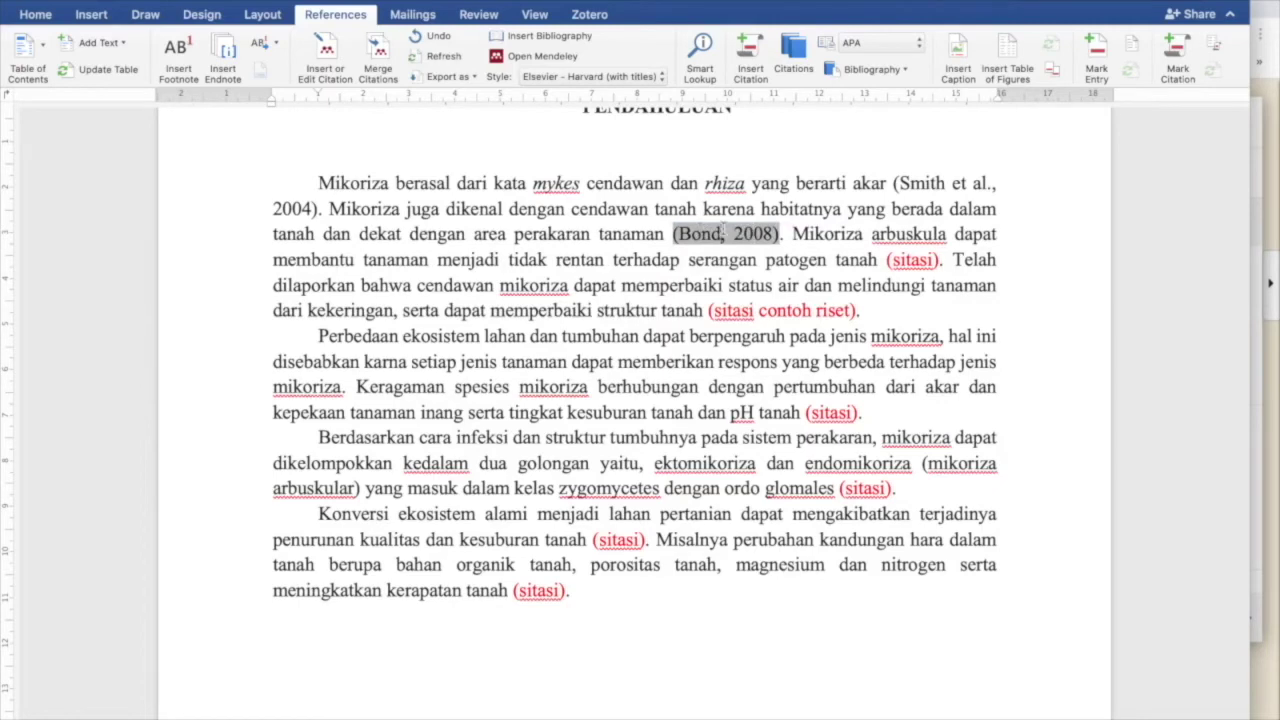
{"action": "left_click", "coordinate": [328, 47]}
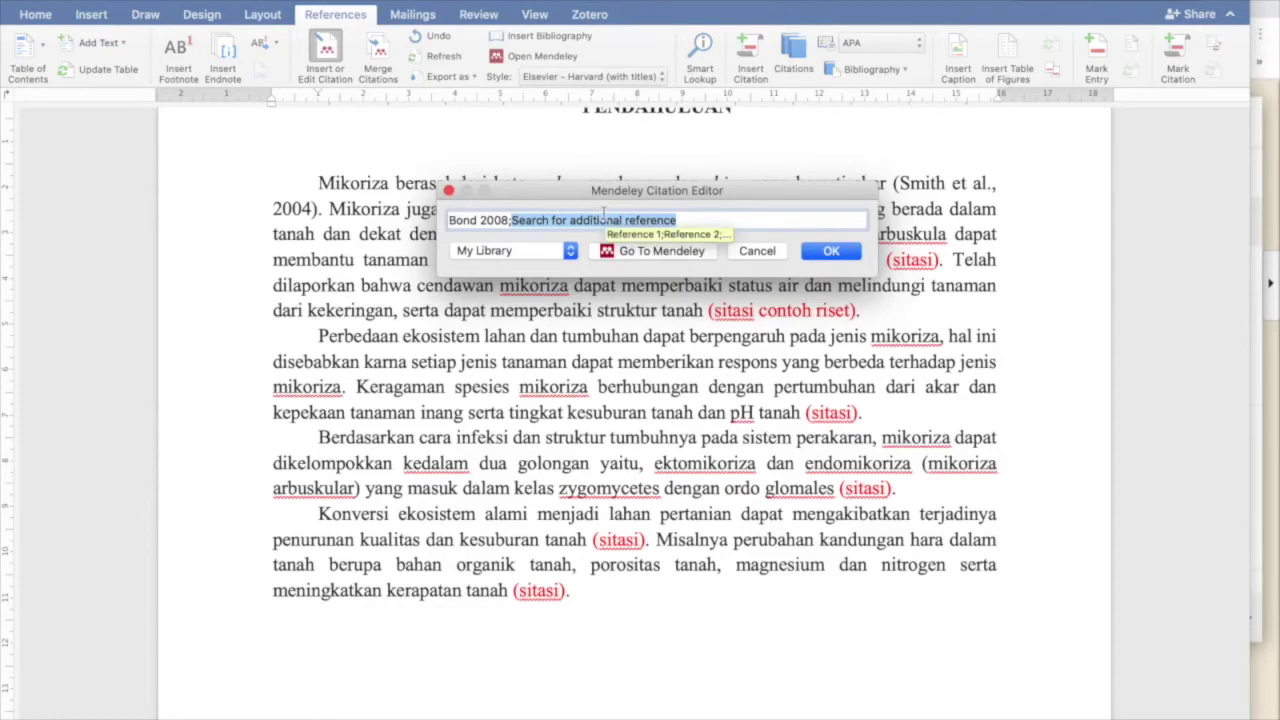
{"action": "key", "text": "BackSpace"}
{"action": "type", "text": "man"}
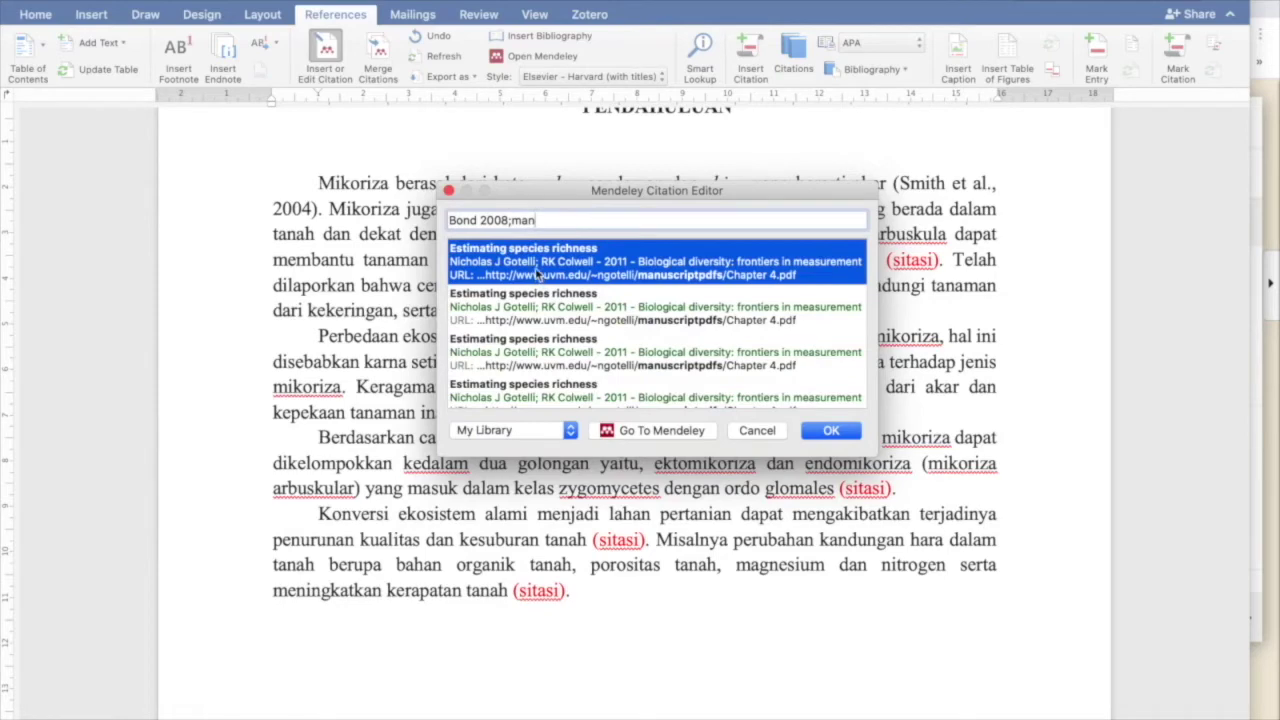
{"action": "left_click", "coordinate": [835, 432]}
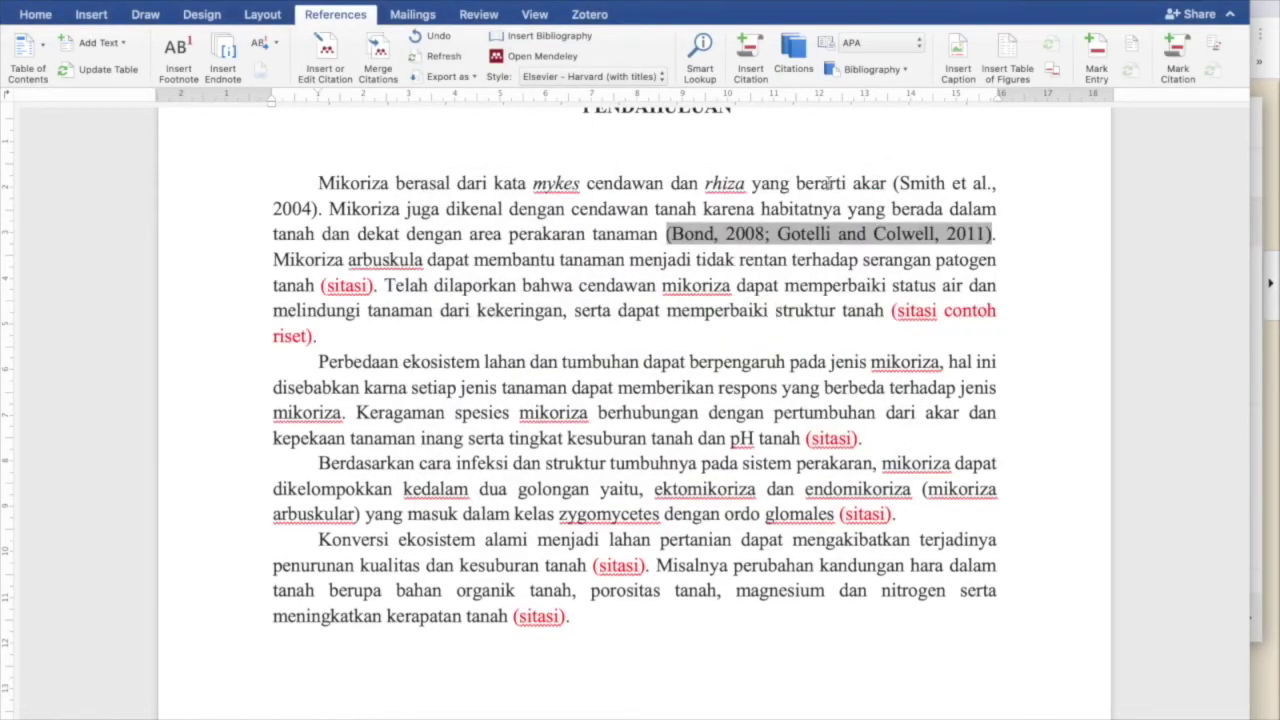
- Examine the third sentence, about mikoriza arbuskula and soil pathogens, together with its "(sitasi)" placeholder
{"action": "left_click", "coordinate": [804, 238]}
{"action": "left_click", "coordinate": [661, 285]}
{"action": "mouse_move", "coordinate": [381, 264]}
{"action": "left_mouse_down"}
{"action": "mouse_move", "coordinate": [556, 264]}
{"action": "mouse_move", "coordinate": [438, 267]}
{"action": "mouse_move", "coordinate": [373, 287]}
{"action": "left_mouse_up"}
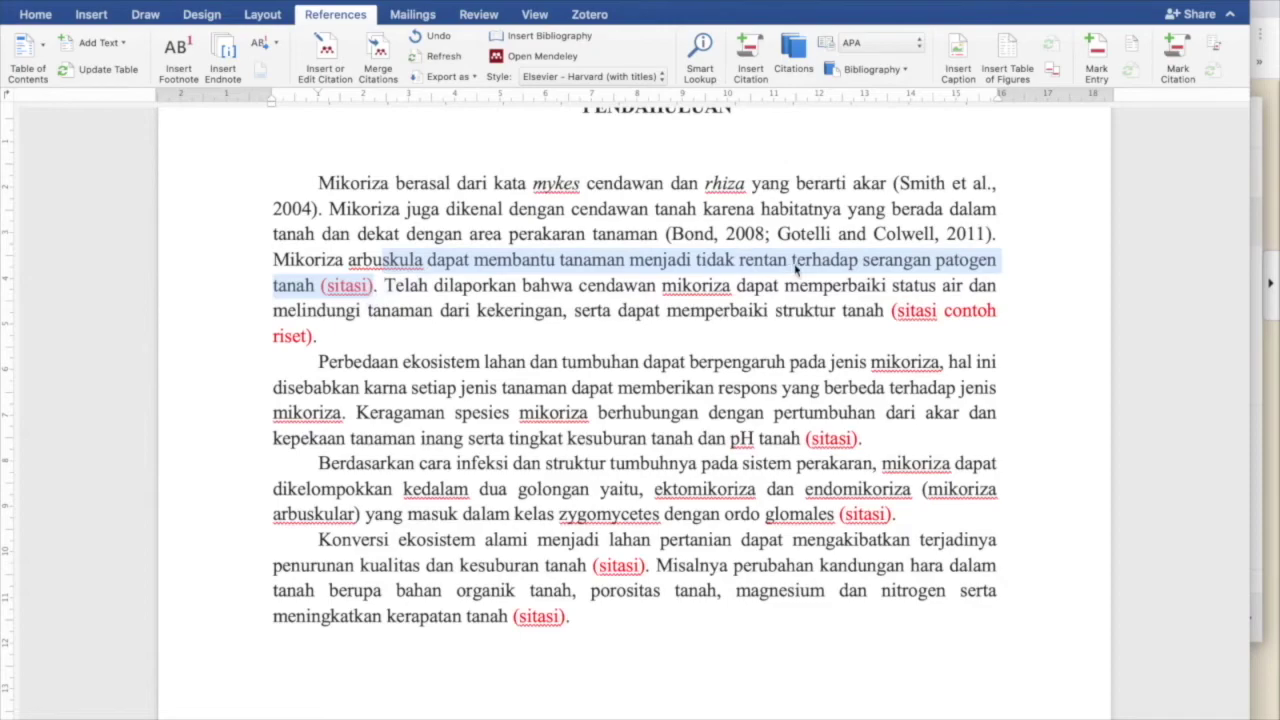
- Switch from Word to the Chrome window and bring up the Google Scholar results page
{"action": "left_click", "coordinate": [685, 266]}
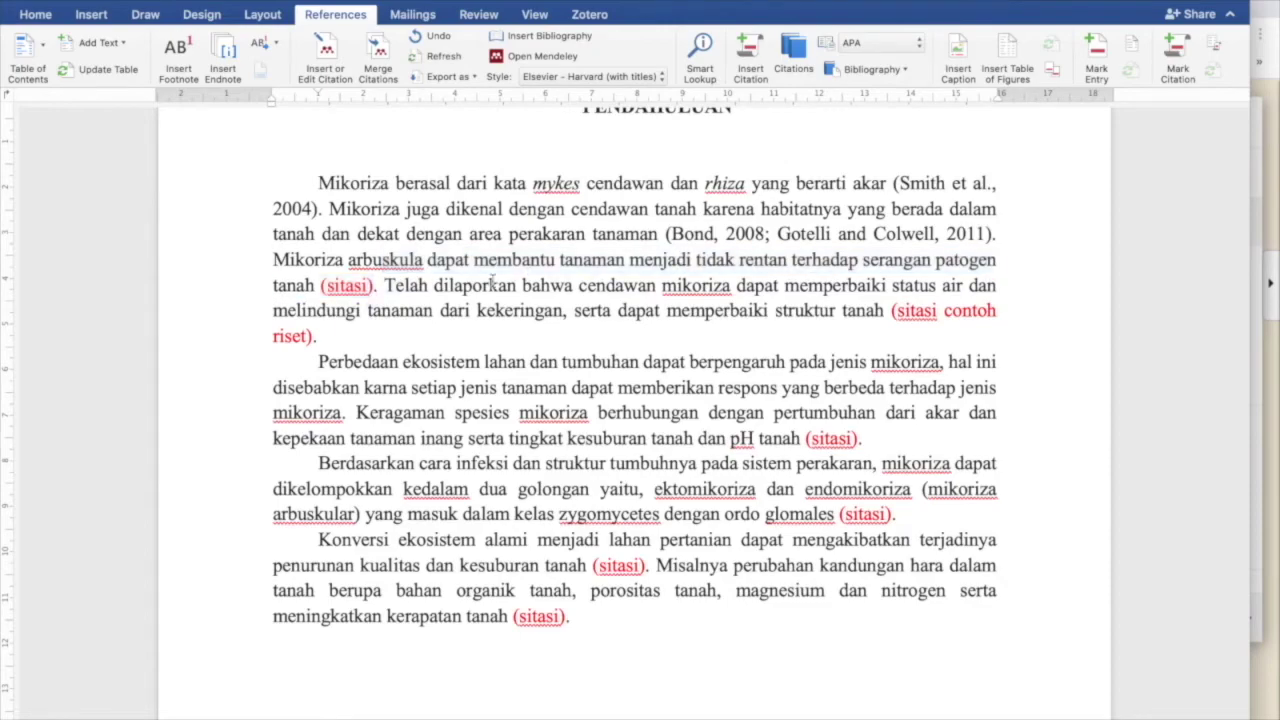
{"action": "key", "text": "ctrl+Up"}
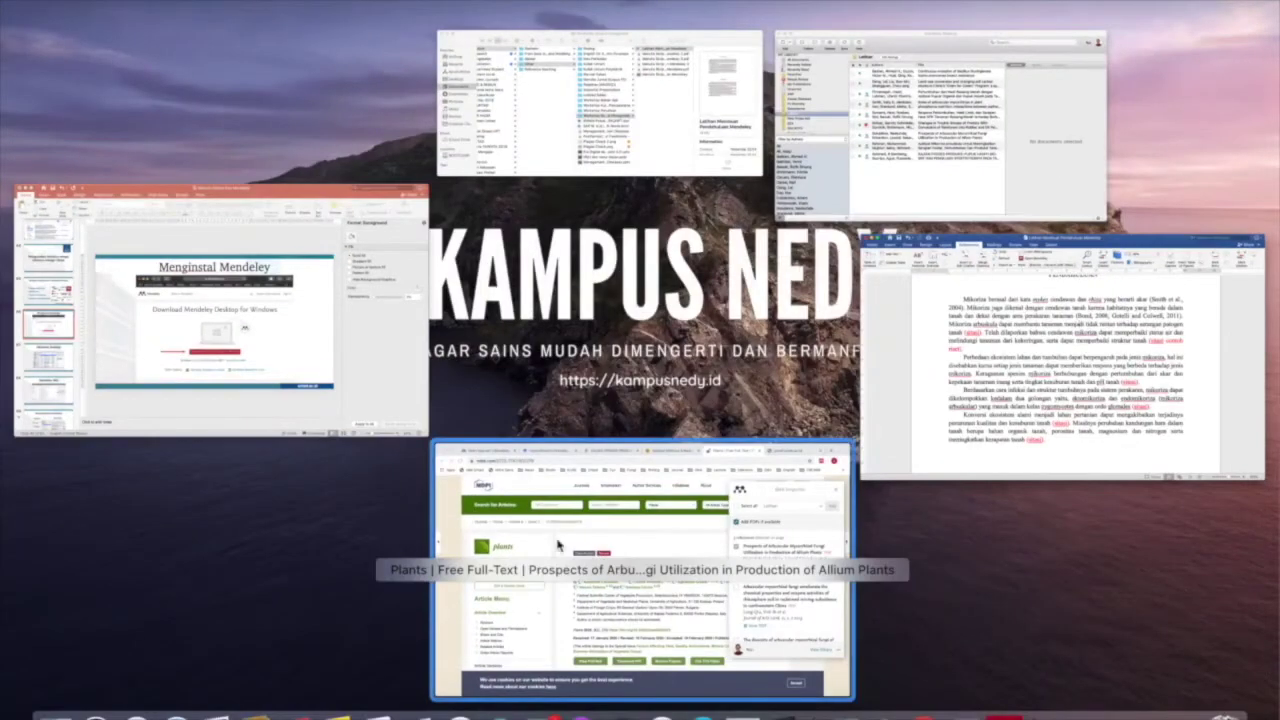
{"action": "left_click", "coordinate": [561, 548]}
{"action": "left_click", "coordinate": [300, 8]}
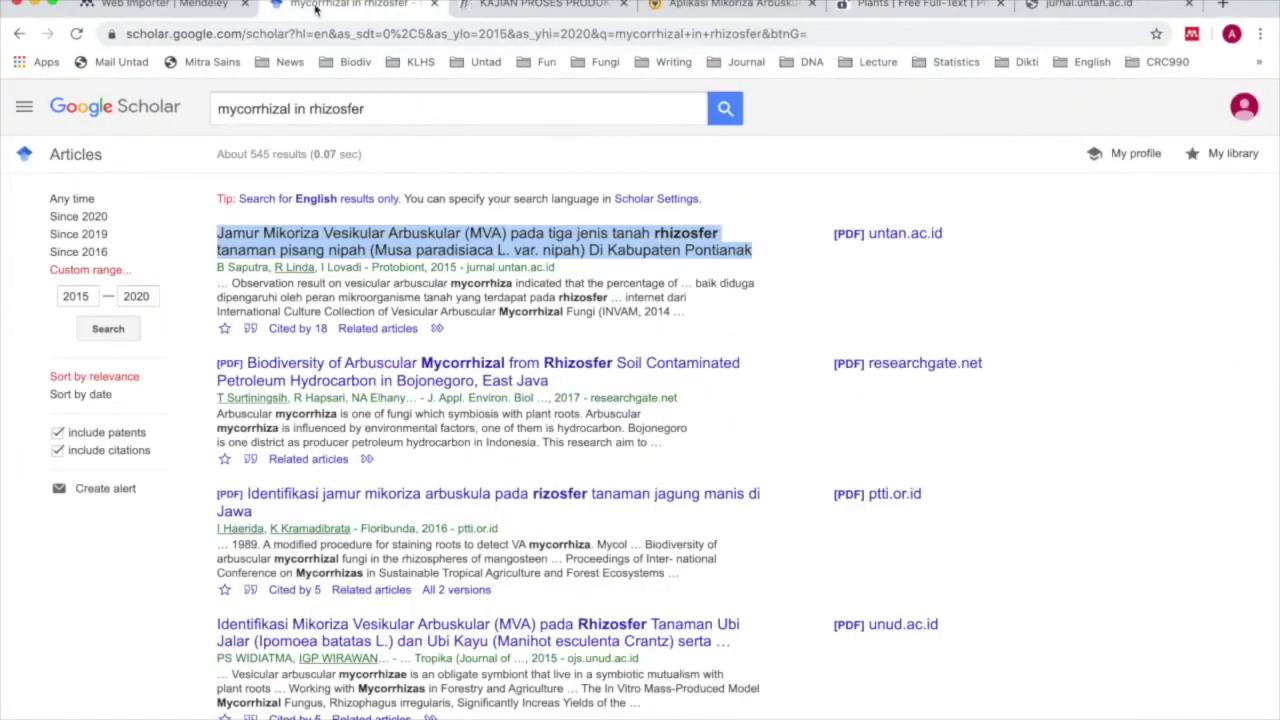
- Search Google Scholar for "mycorrhizal protect the plant against pathogens"
{"action": "left_click", "coordinate": [428, 106]}
{"action": "key", "text": "shift+Right"}
{"action": "key", "text": "shift+Right"}
{"action": "key", "text": "shift+Right"}
{"action": "key", "text": "shift+Right"}
{"action": "key", "text": "shift+Right"}
{"action": "key", "text": "shift+Right"}
{"action": "key", "text": "shift+Right"}
{"action": "key", "text": "shift+Right"}
{"action": "key", "text": "shift+Right"}
{"action": "left_click_drag", "start_coordinate": [374, 108], "coordinate": [294, 110]}
{"action": "type", "text": "p"}
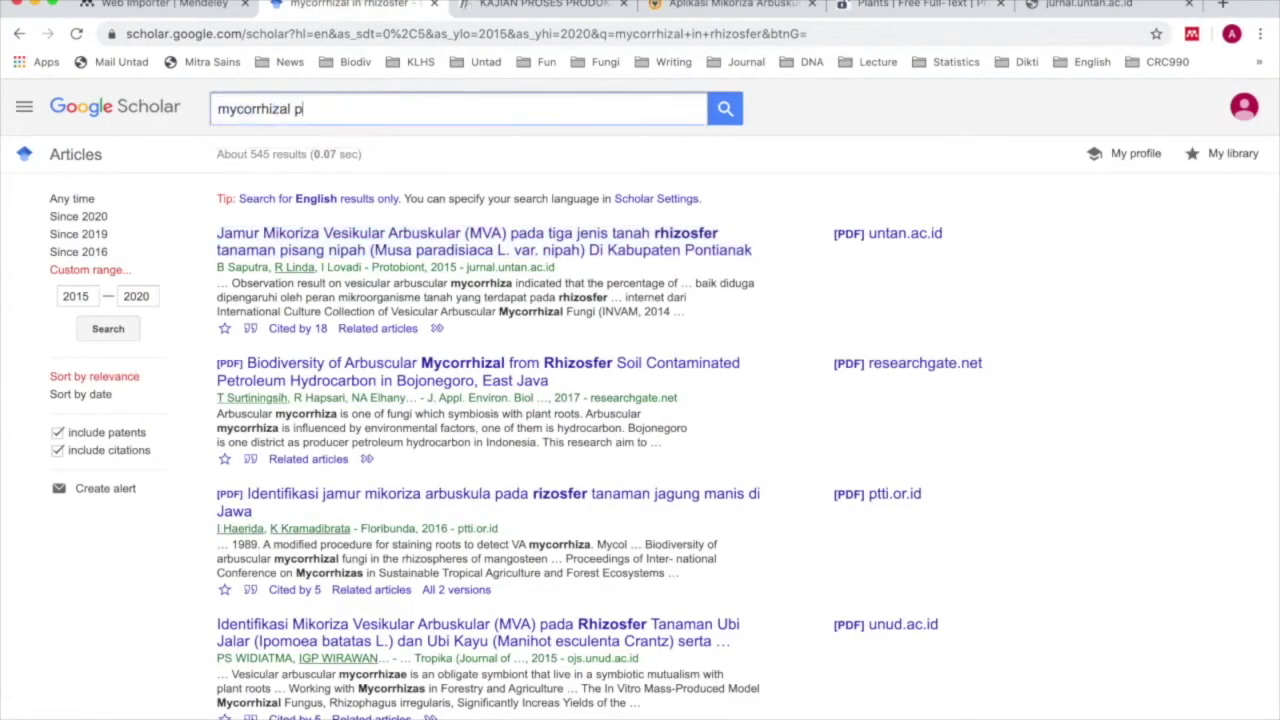
{"action": "type", "text": "rotect"}
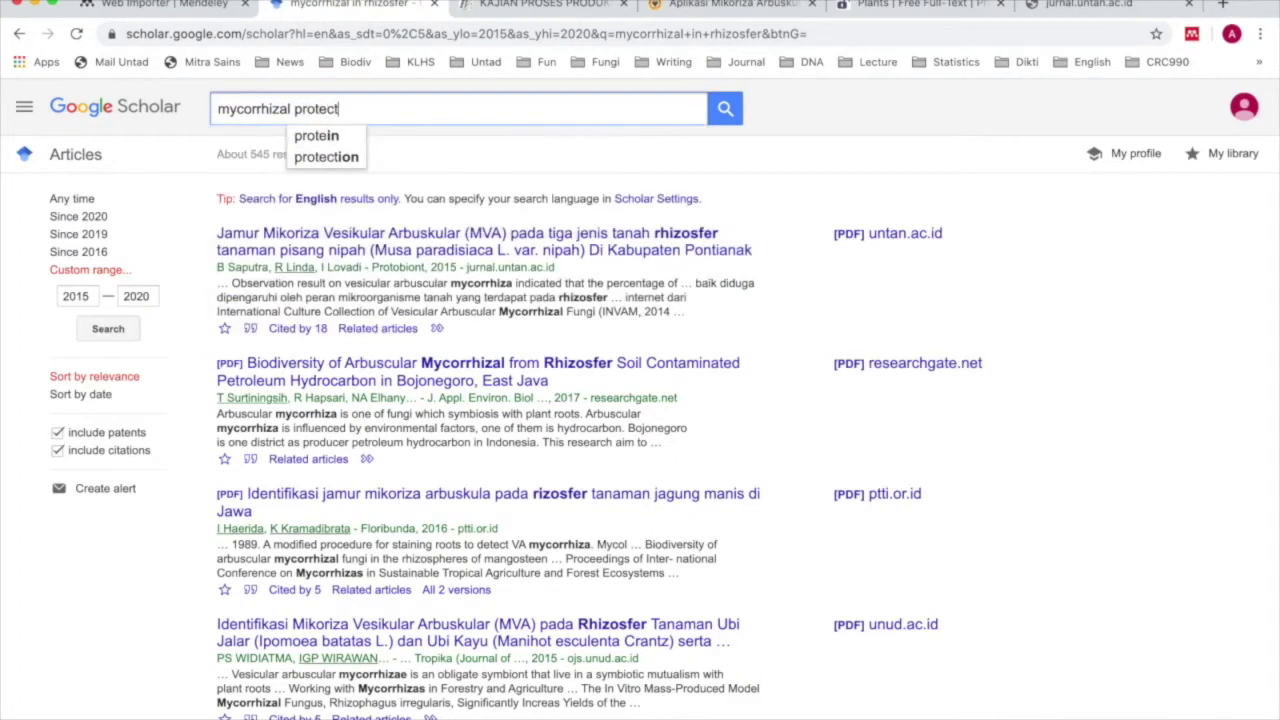
{"action": "type", "text": " the plant against "}
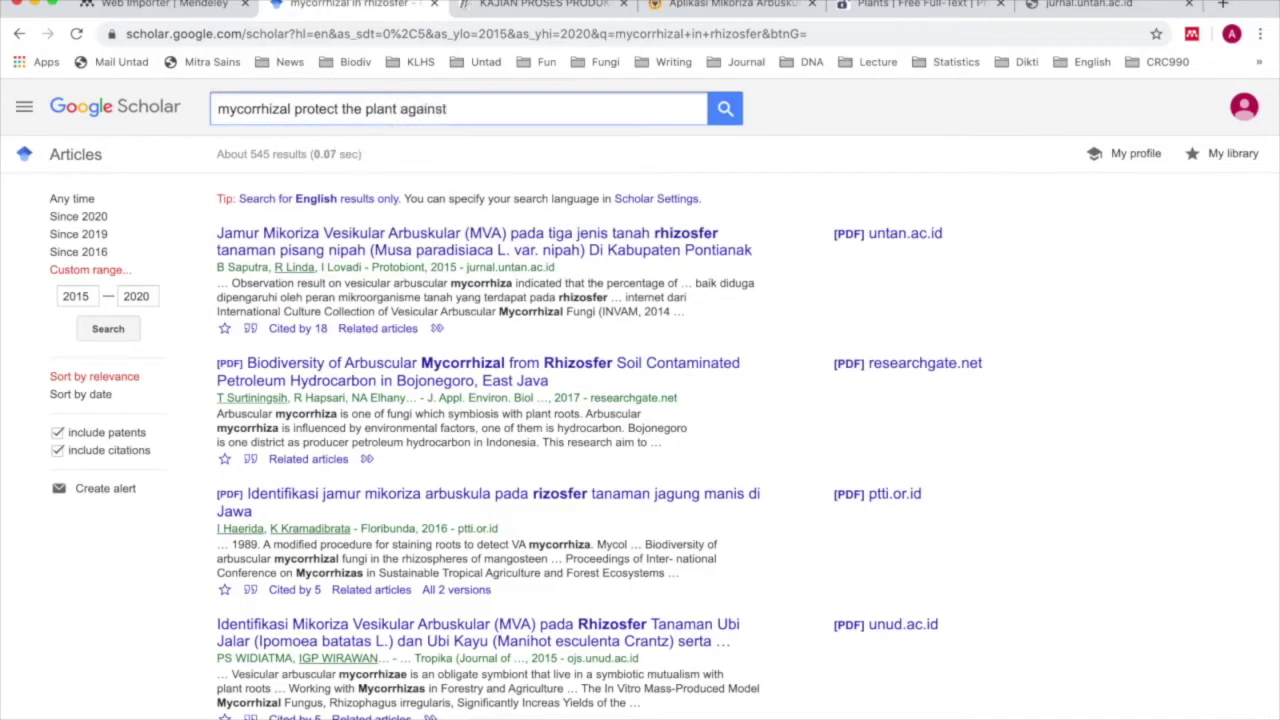
{"action": "type", "text": "path"}
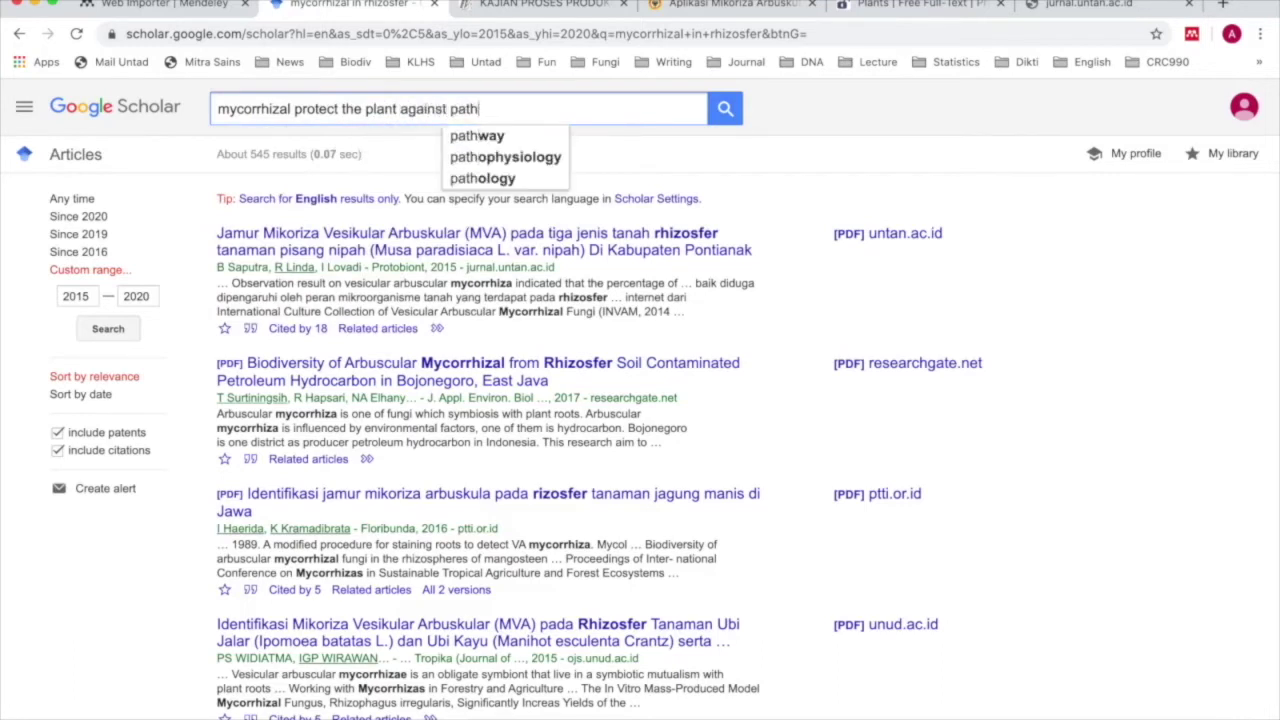
{"action": "type", "text": "ogens"}
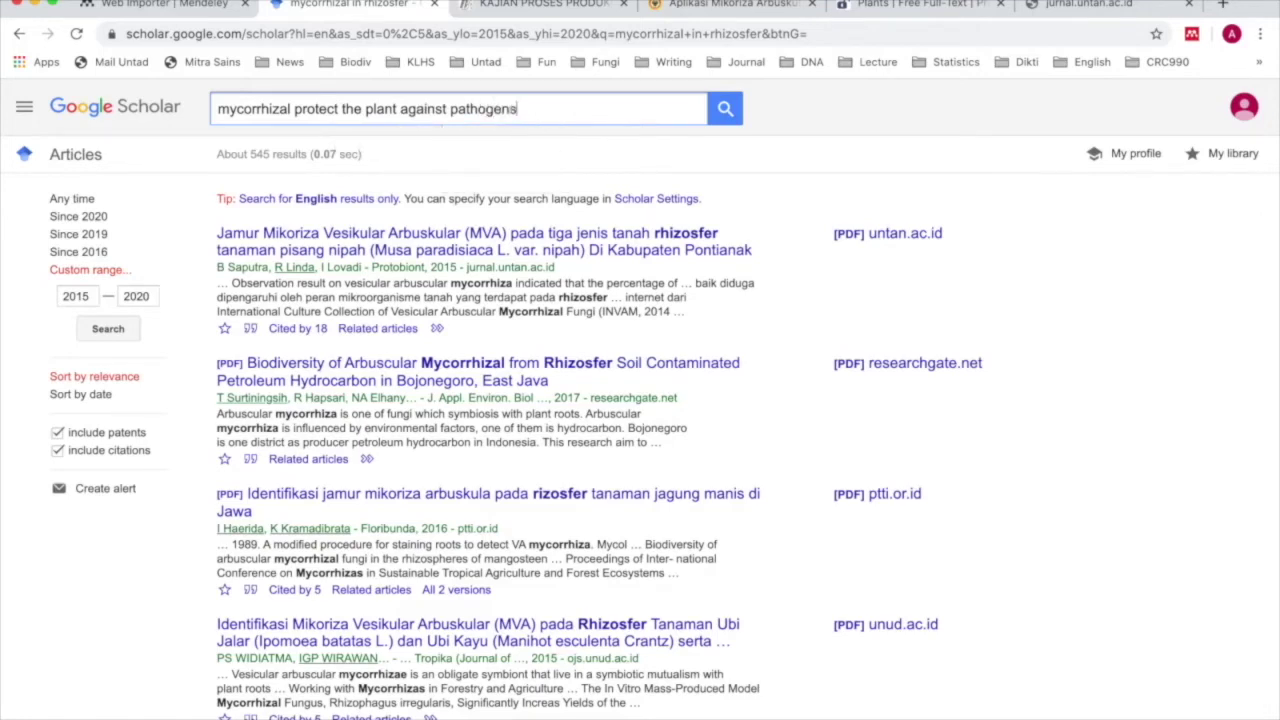
{"action": "key", "text": "Return"}
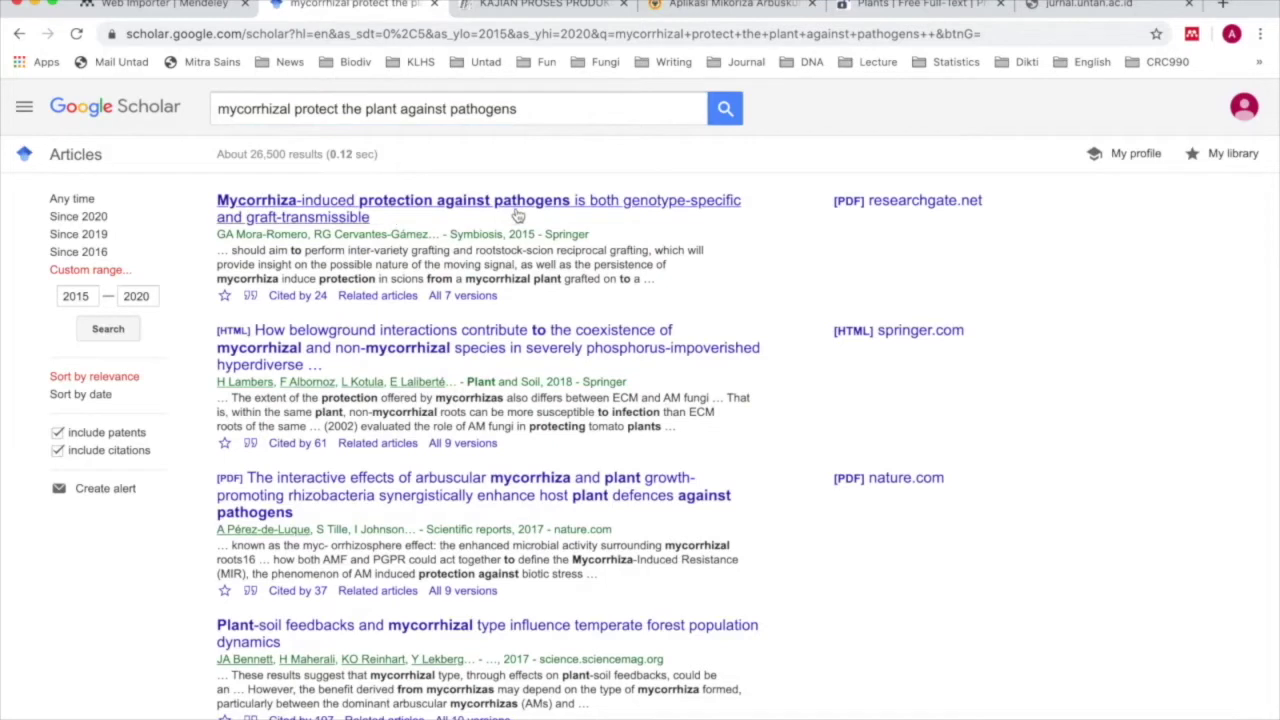
- Open the 2015 article "Mycorrhiza-induced protection against pathogens is both genotype-specific and graft-transmissible" in a new tab and close the jurnal.untan.ac.id tab
{"action": "right_click", "coordinate": [344, 217]}
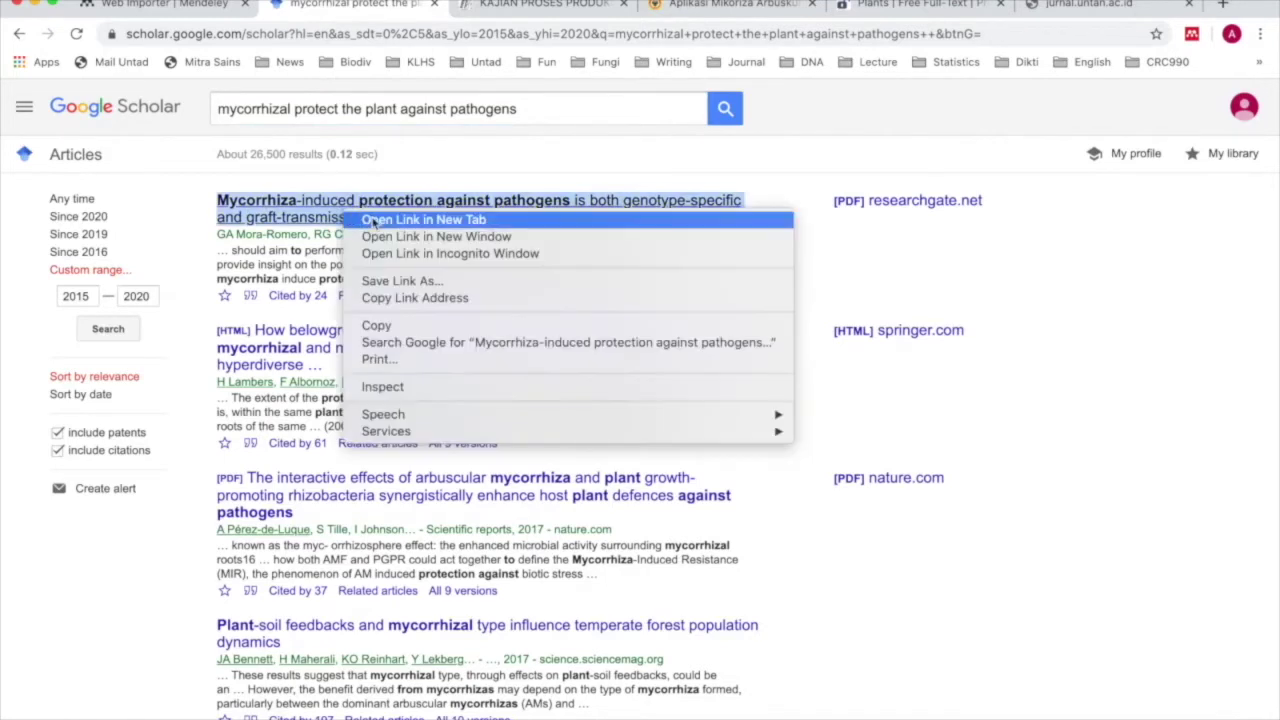
{"action": "left_click", "coordinate": [376, 220]}
{"action": "left_click", "coordinate": [1100, 5]}
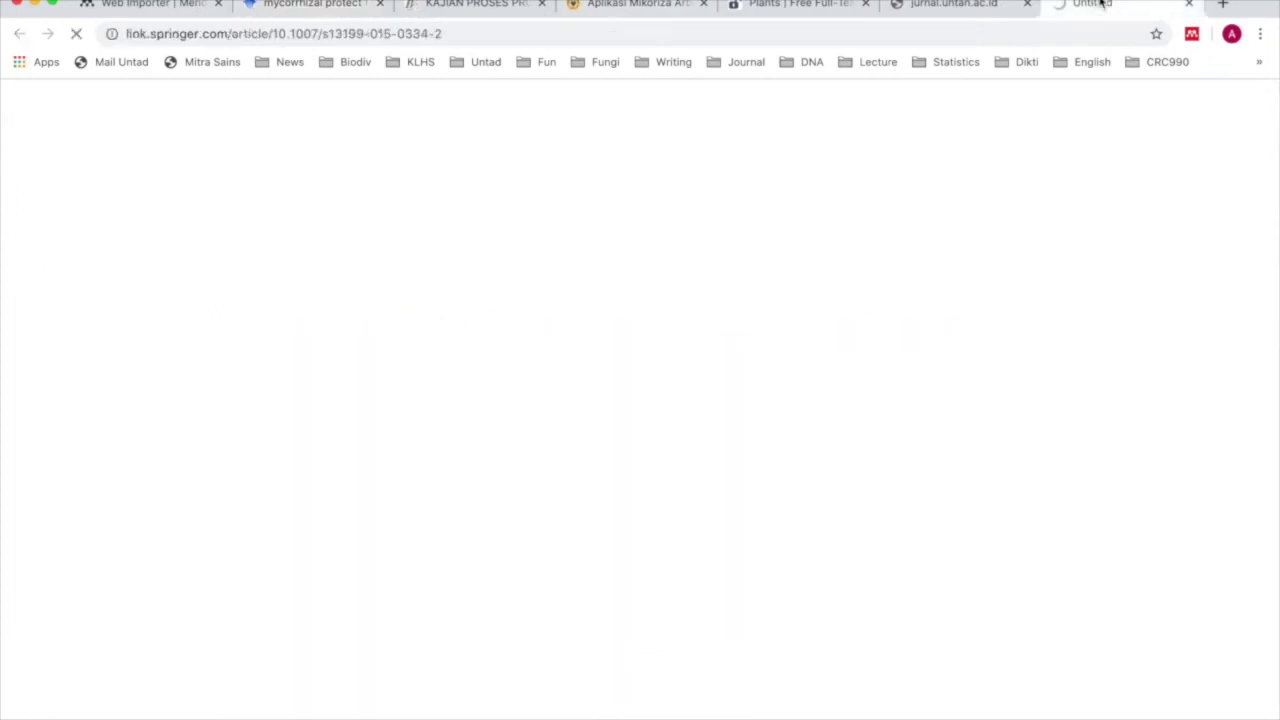
{"action": "left_click", "coordinate": [1027, 5]}
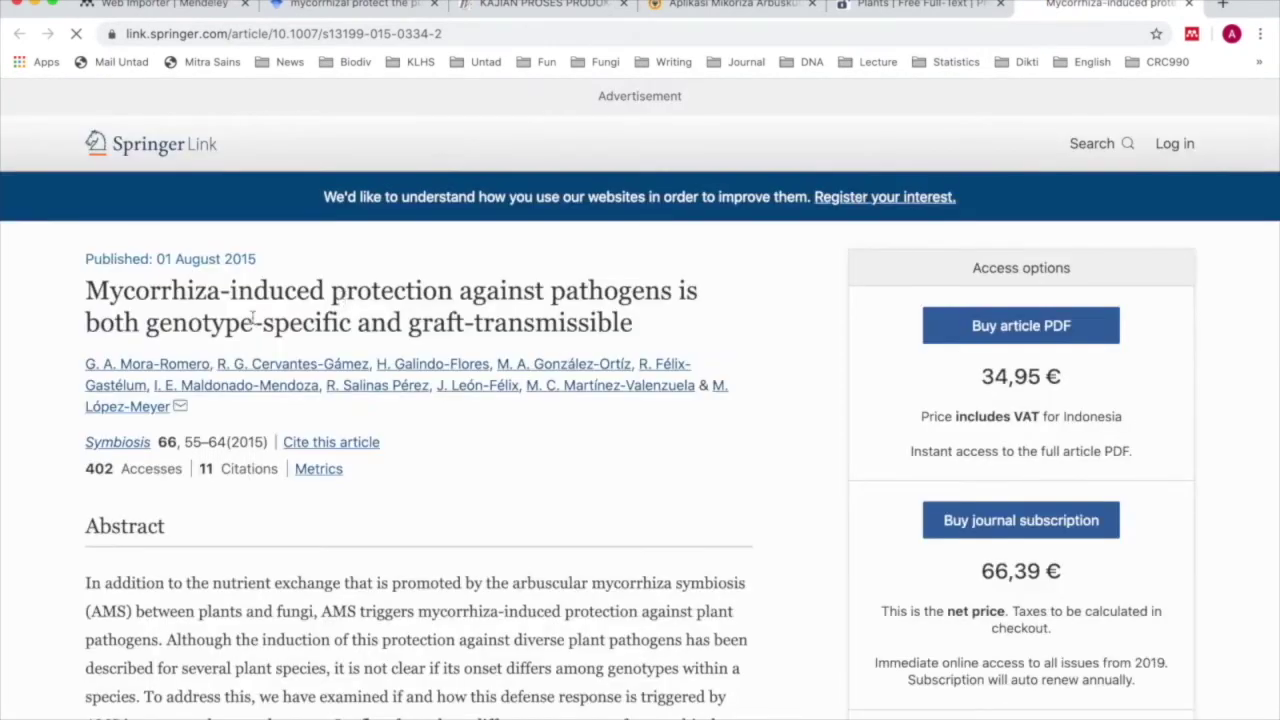
- Import the opened Springer article on mycorrhiza-induced protection into the Mendeley folder Latihan with the Web Importer
{"action": "scroll", "coordinate": [373, 337], "scroll_direction": "down", "scroll_amount": 10}
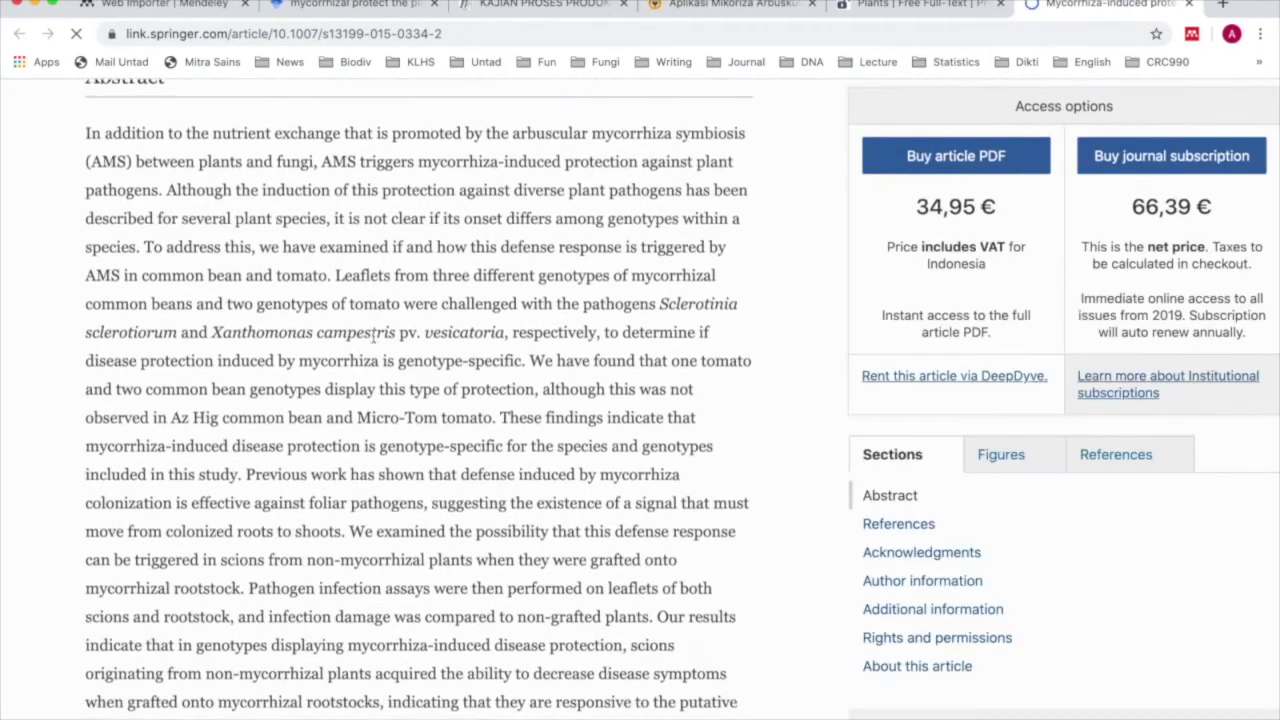
{"action": "scroll", "coordinate": [373, 337], "scroll_direction": "up", "scroll_amount": 3}
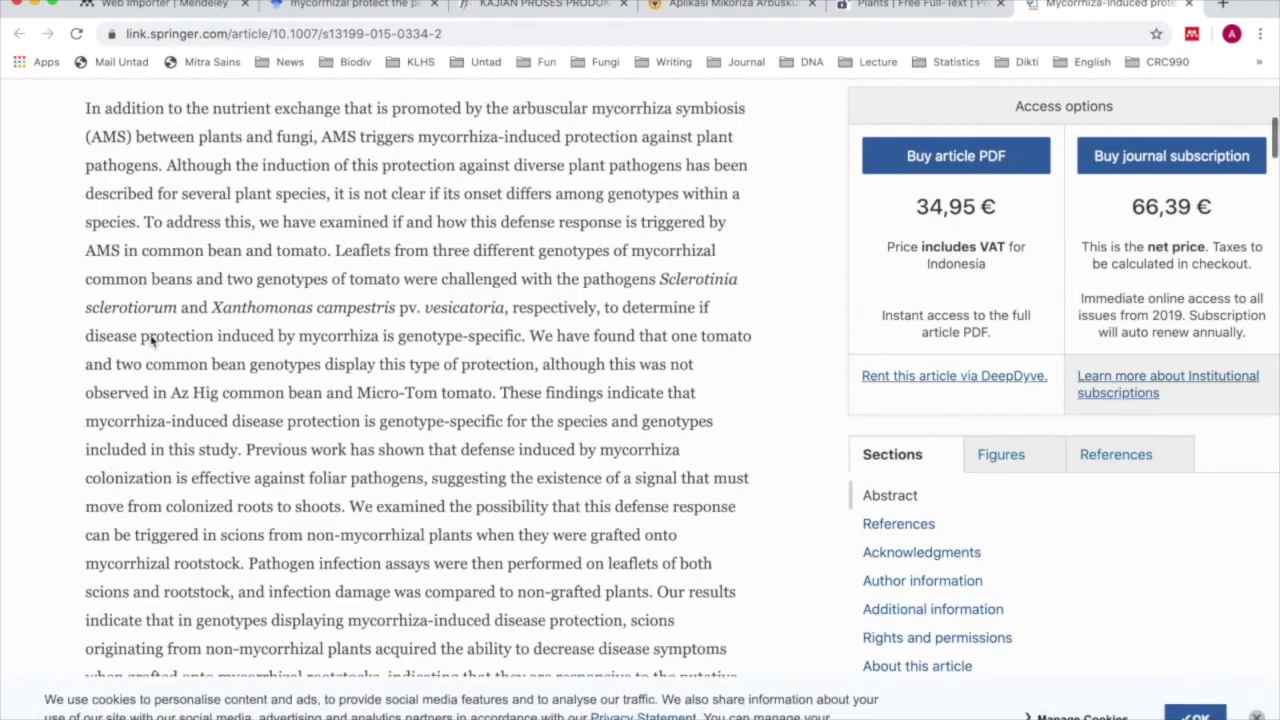
{"action": "scroll", "coordinate": [425, 447], "scroll_direction": "down", "scroll_amount": 3}
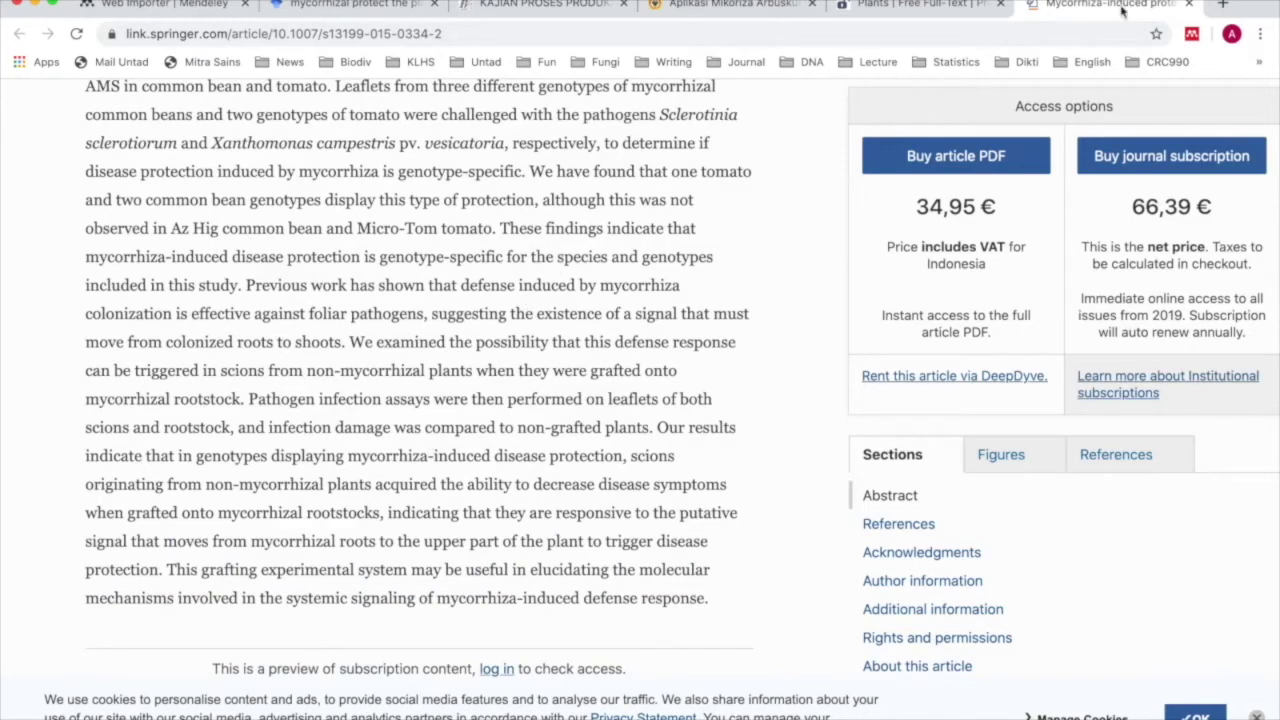
{"action": "left_click", "coordinate": [1192, 35]}
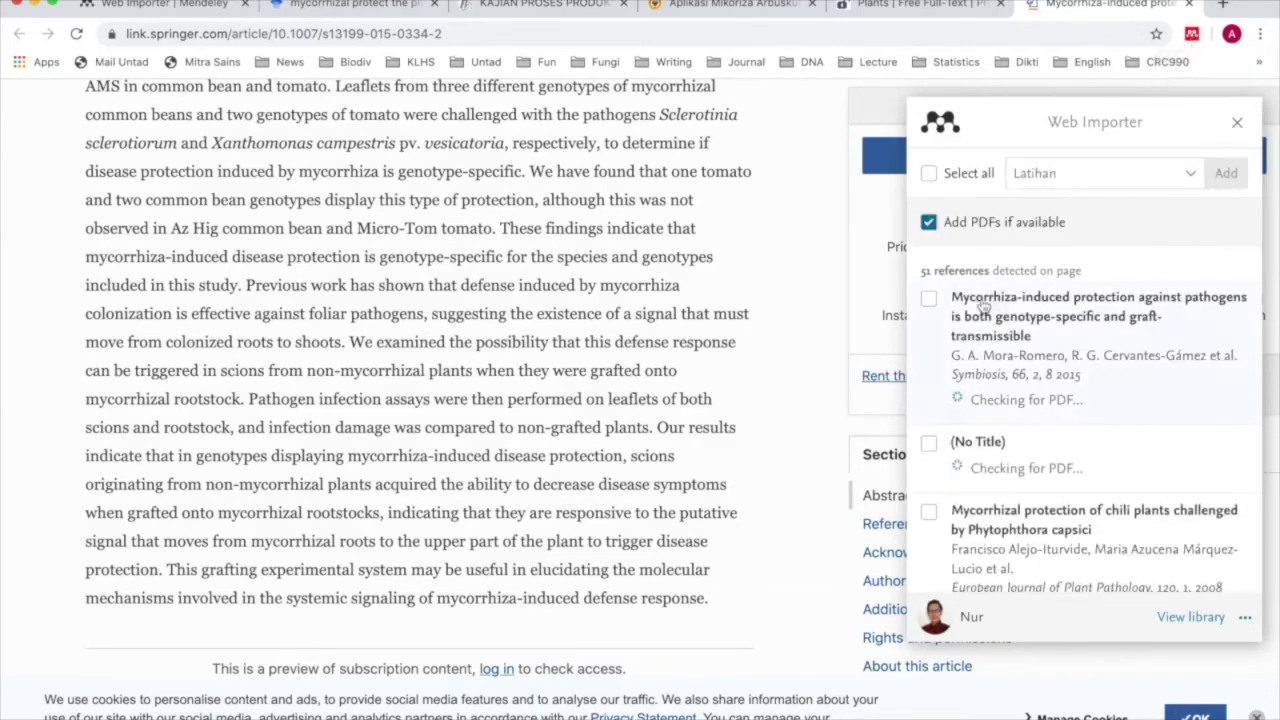
{"action": "left_click", "coordinate": [931, 300]}
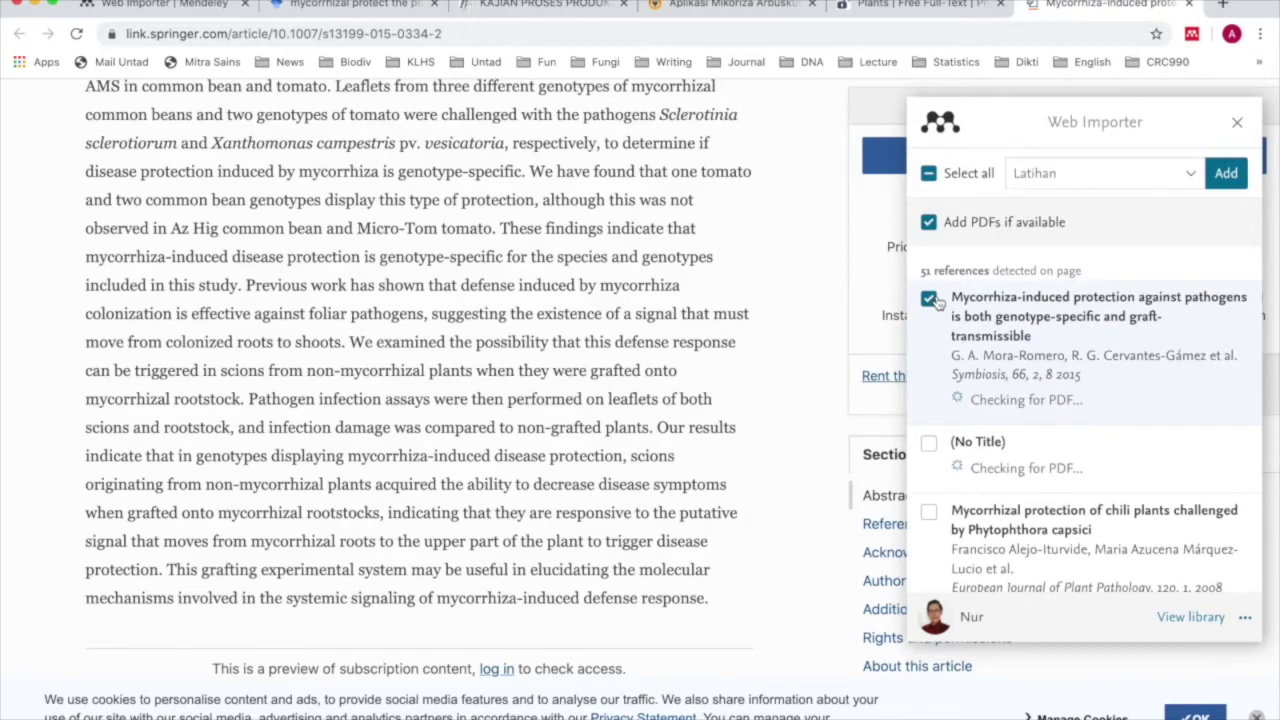
{"action": "scroll", "coordinate": [769, 306], "scroll_direction": "up", "scroll_amount": 7}
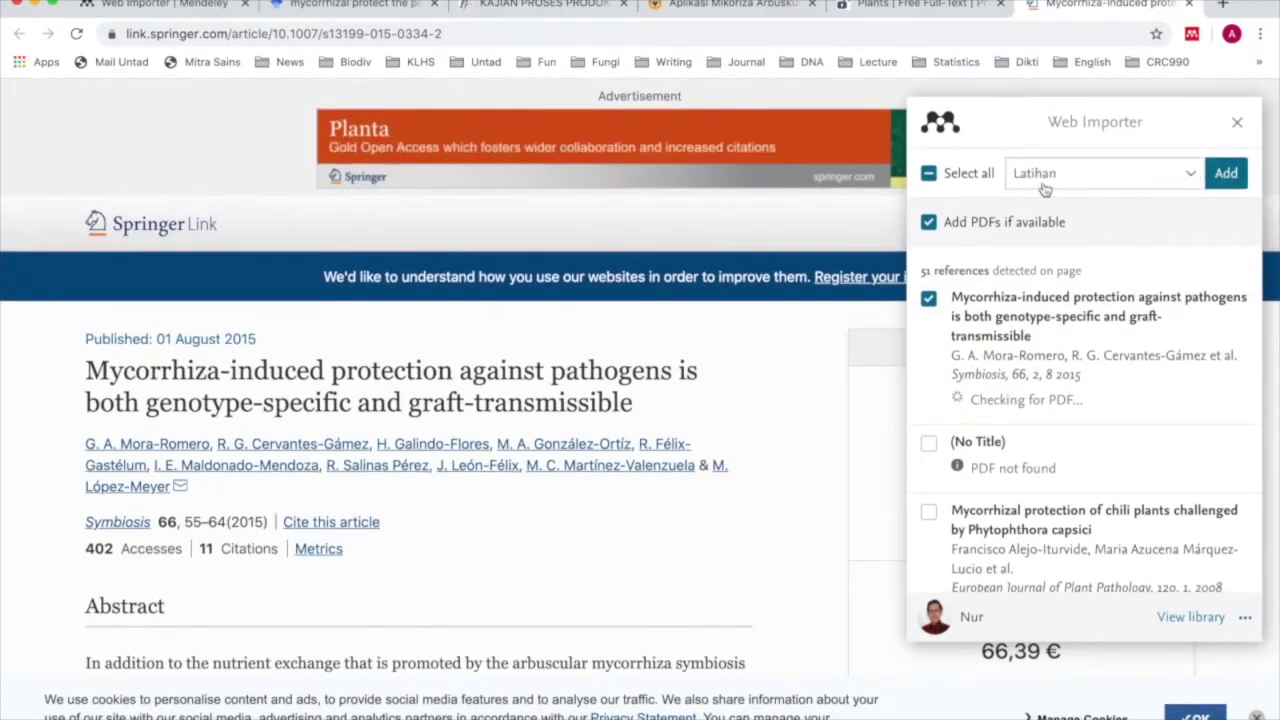
{"action": "left_click", "coordinate": [1228, 175]}
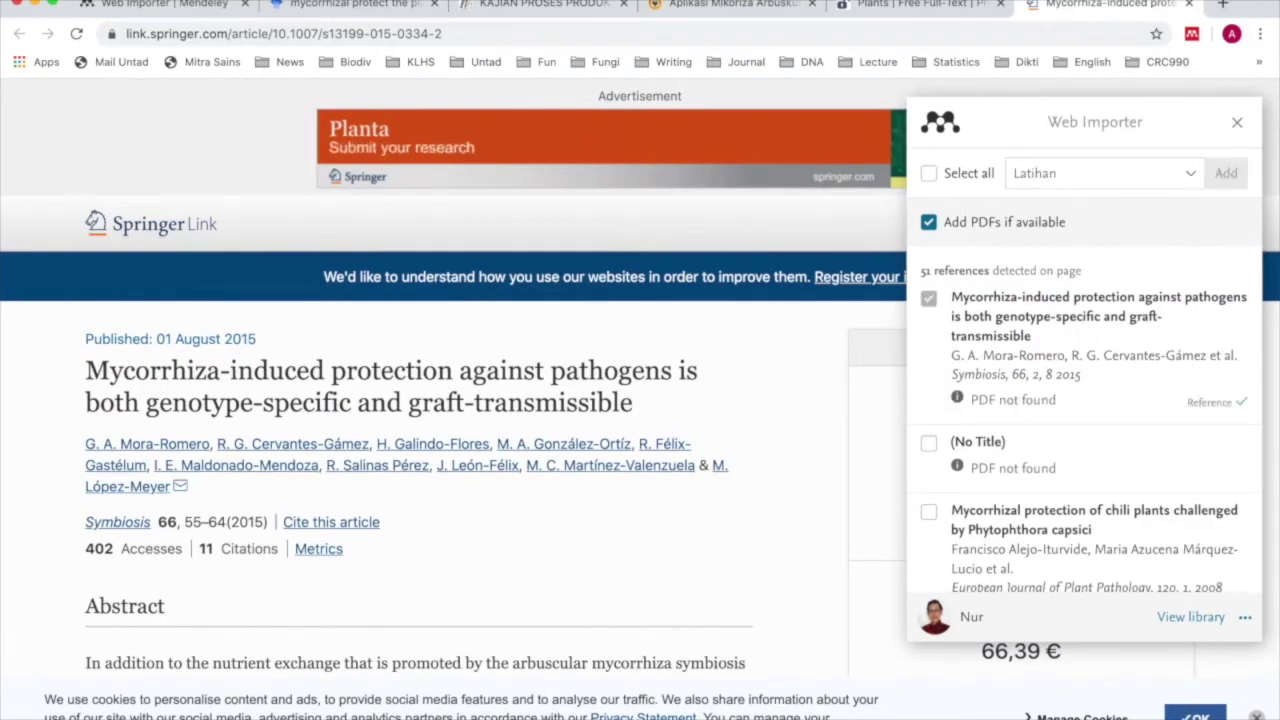
- Switch to Mendeley Desktop and sync the library to bring in the newly imported article
{"action": "key", "text": "ctrl+Up"}
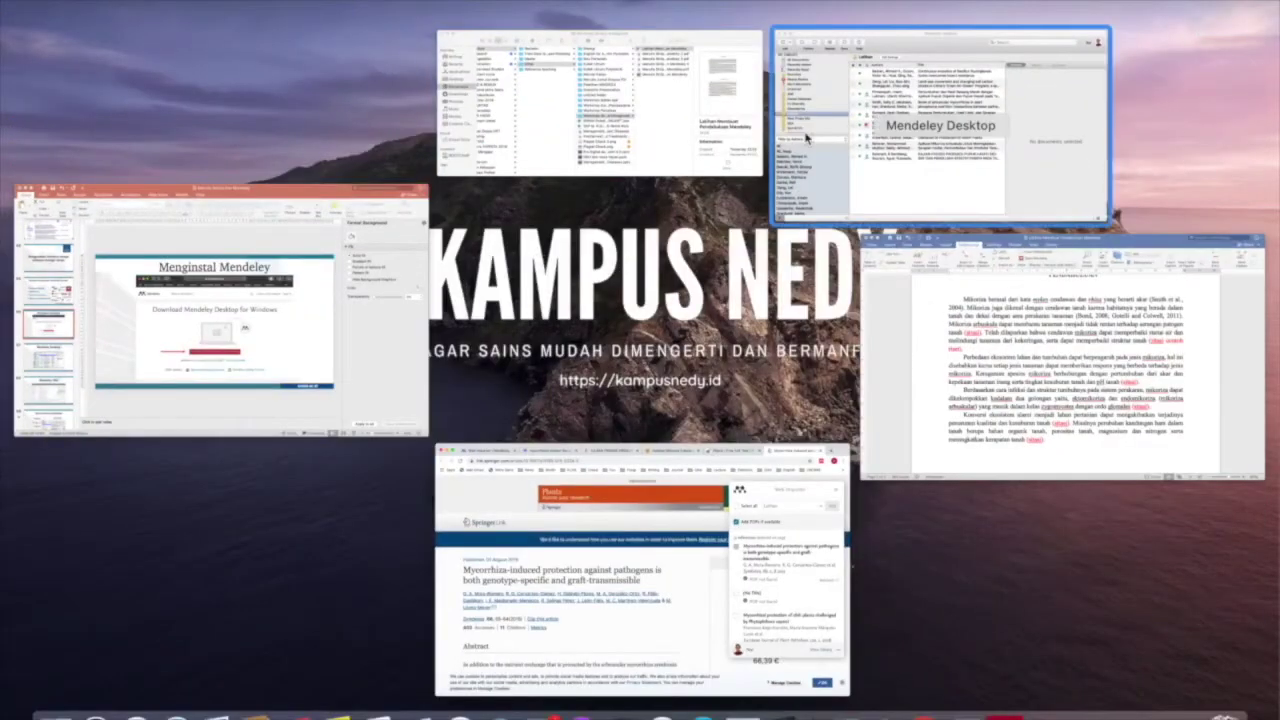
{"action": "left_click", "coordinate": [809, 140]}
{"action": "left_click", "coordinate": [343, 77]}
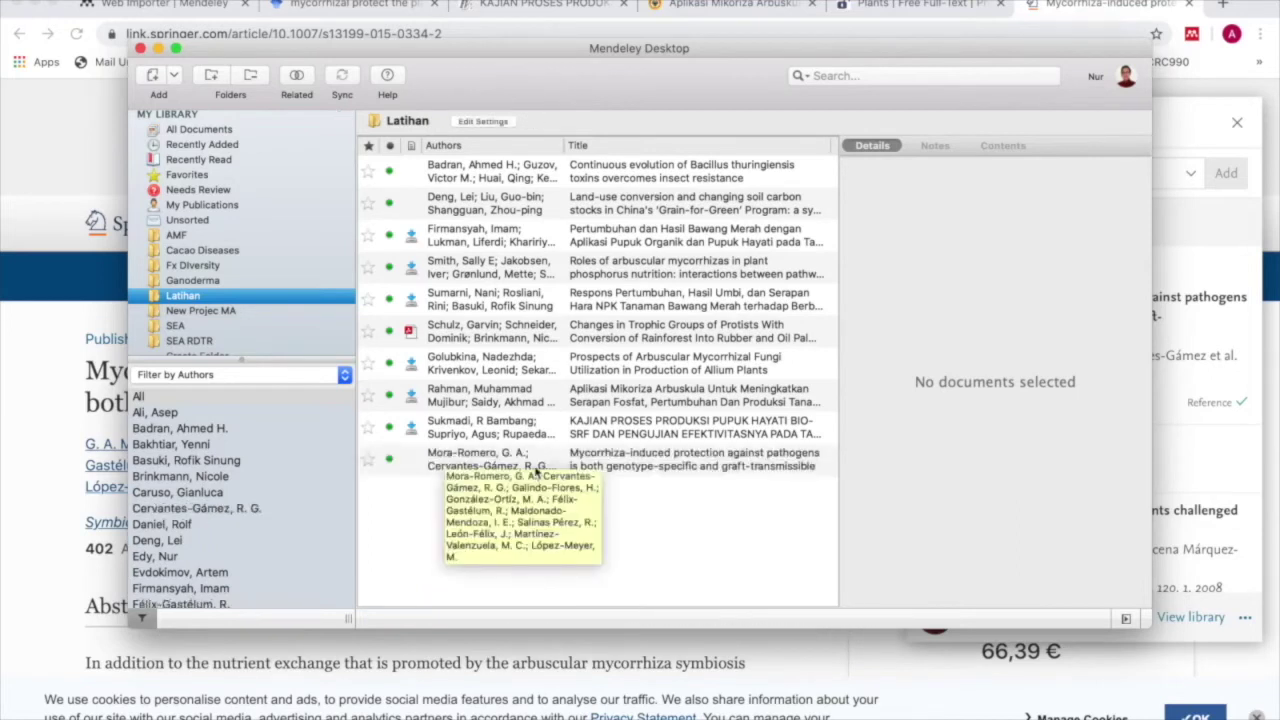
- Return to the Word document and delete the "(sitasi)" placeholder after "serangan patogen tanah" in the third sentence
{"action": "key", "text": "ctrl+Up"}
{"action": "left_click", "coordinate": [1003, 391]}
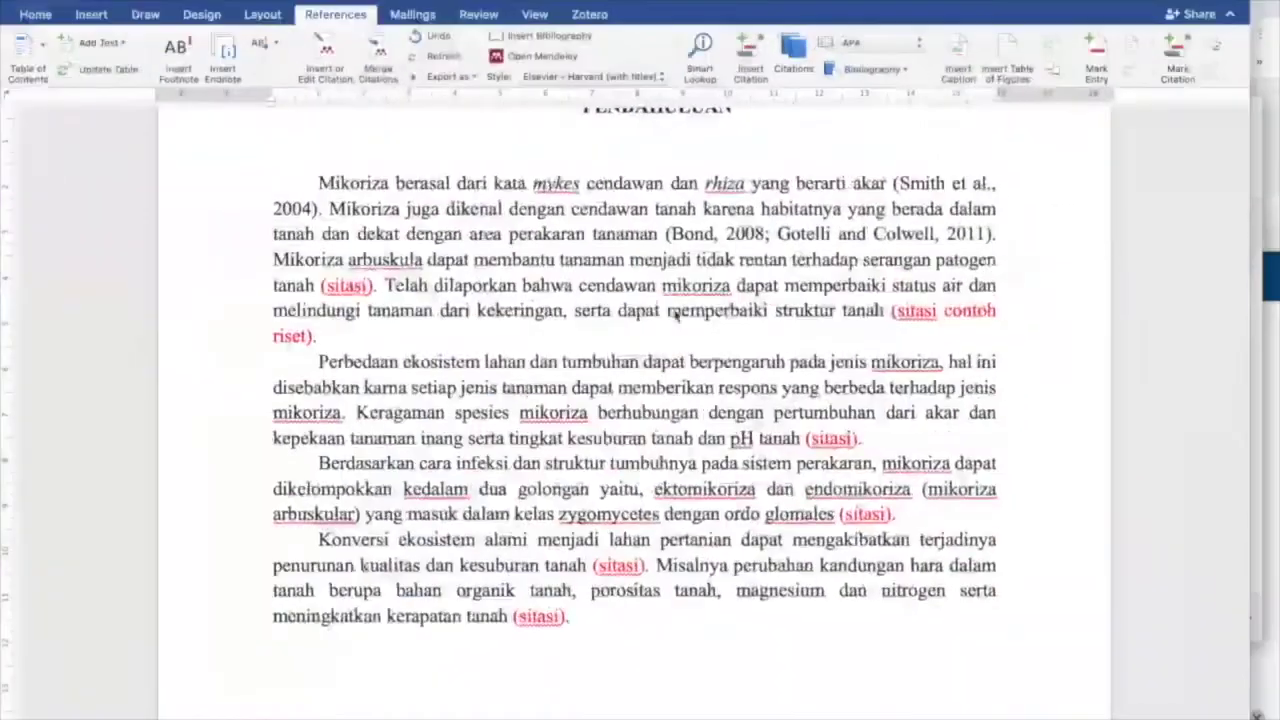
{"action": "double_click", "coordinate": [342, 287]}
{"action": "key", "text": "BackSpace"}
{"action": "key", "text": "BackSpace"}
{"action": "key", "text": "Delete"}
{"action": "key", "text": "BackSpace"}
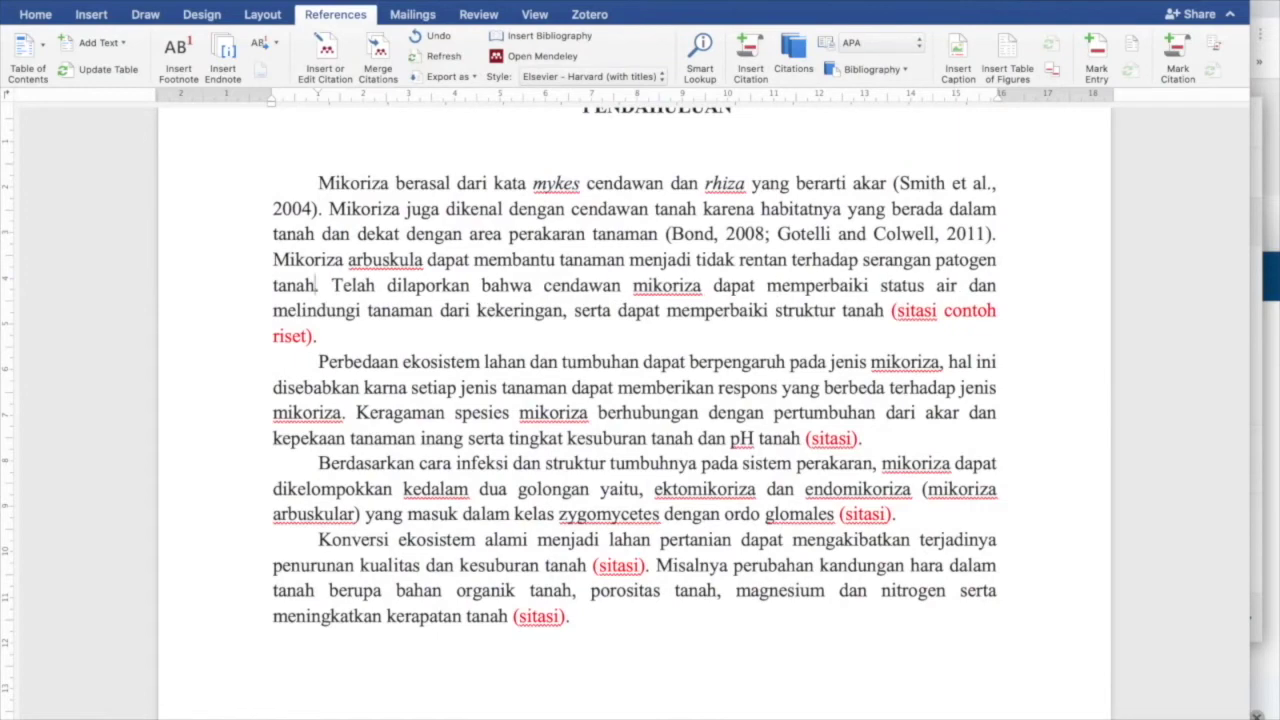
- Insert a Mendeley citation for the 2015 article "Mycorrhiza-induced protection against pathogens" after "patogen tanah", searching the library for "rome"
{"action": "left_click", "coordinate": [327, 52]}
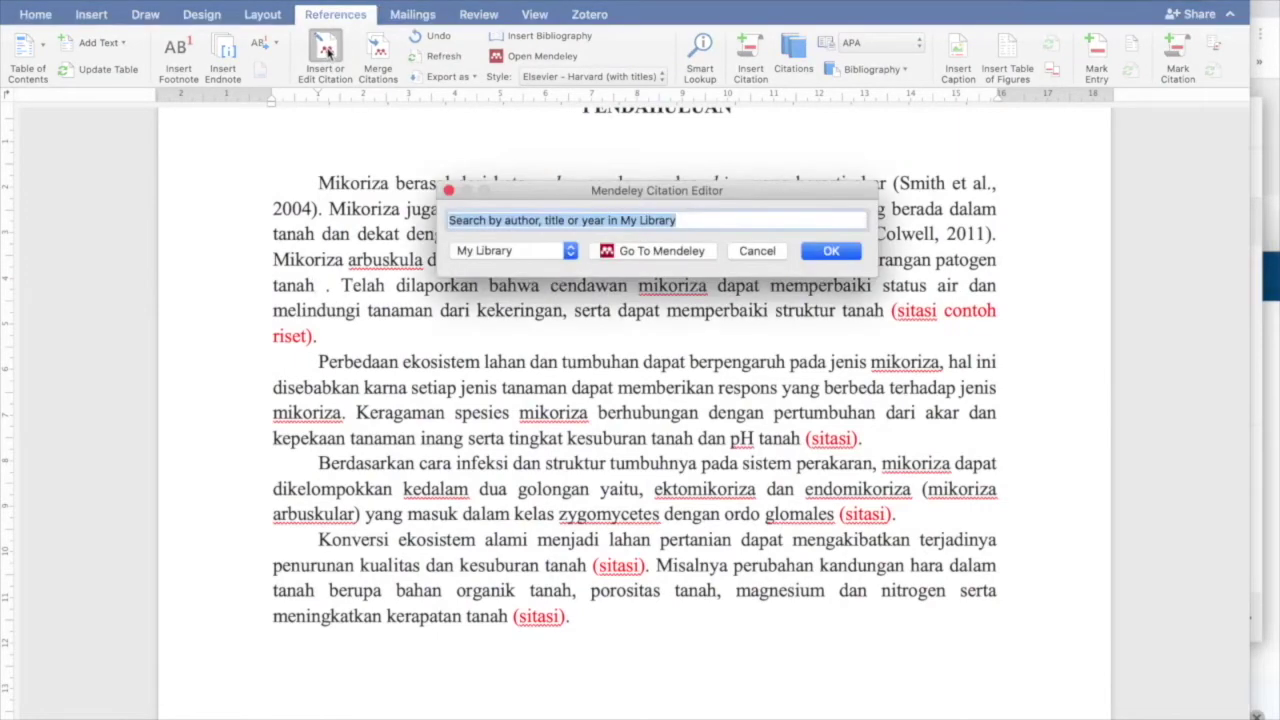
{"action": "type", "text": "rom"}
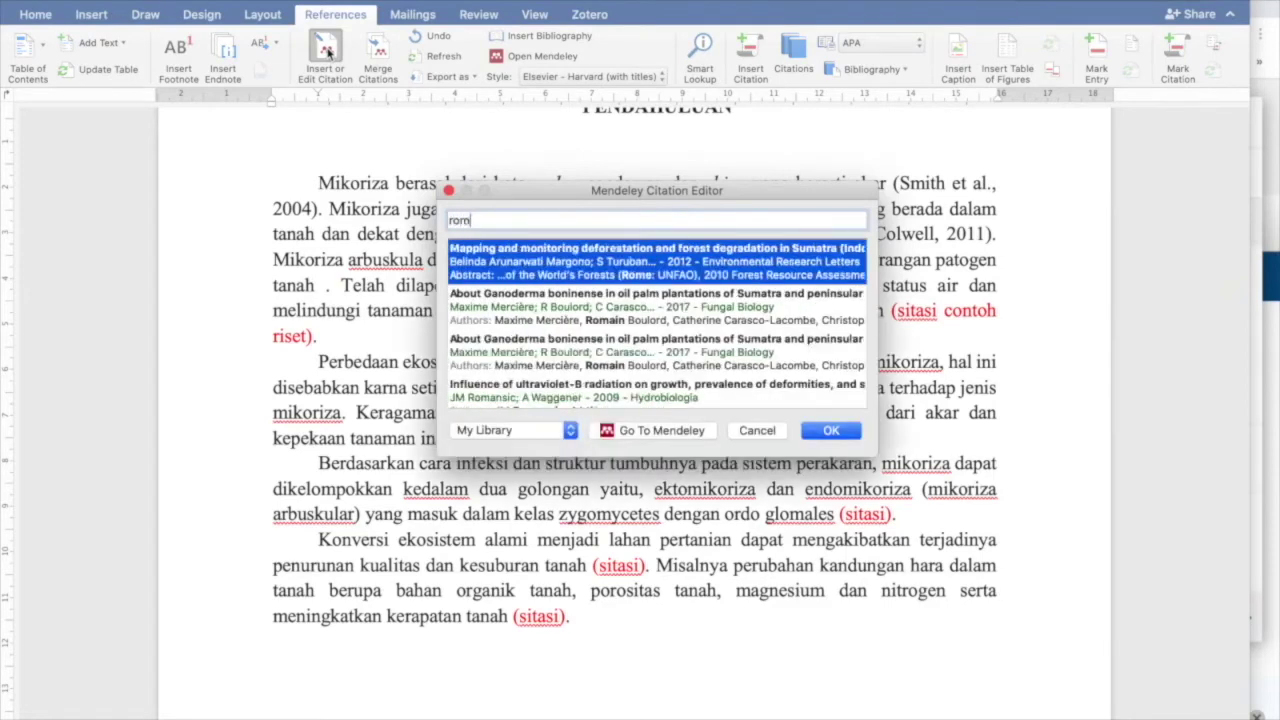
{"action": "type", "text": "ar"}
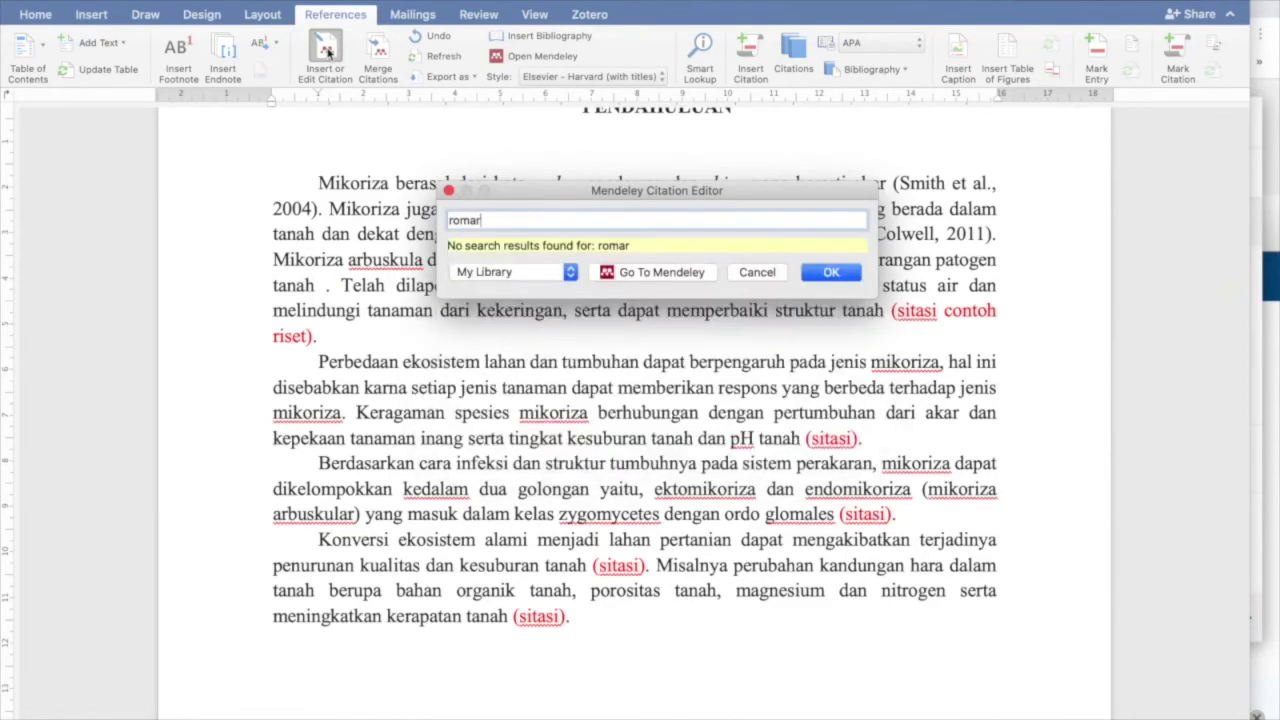
{"action": "key", "text": "BackSpace"}
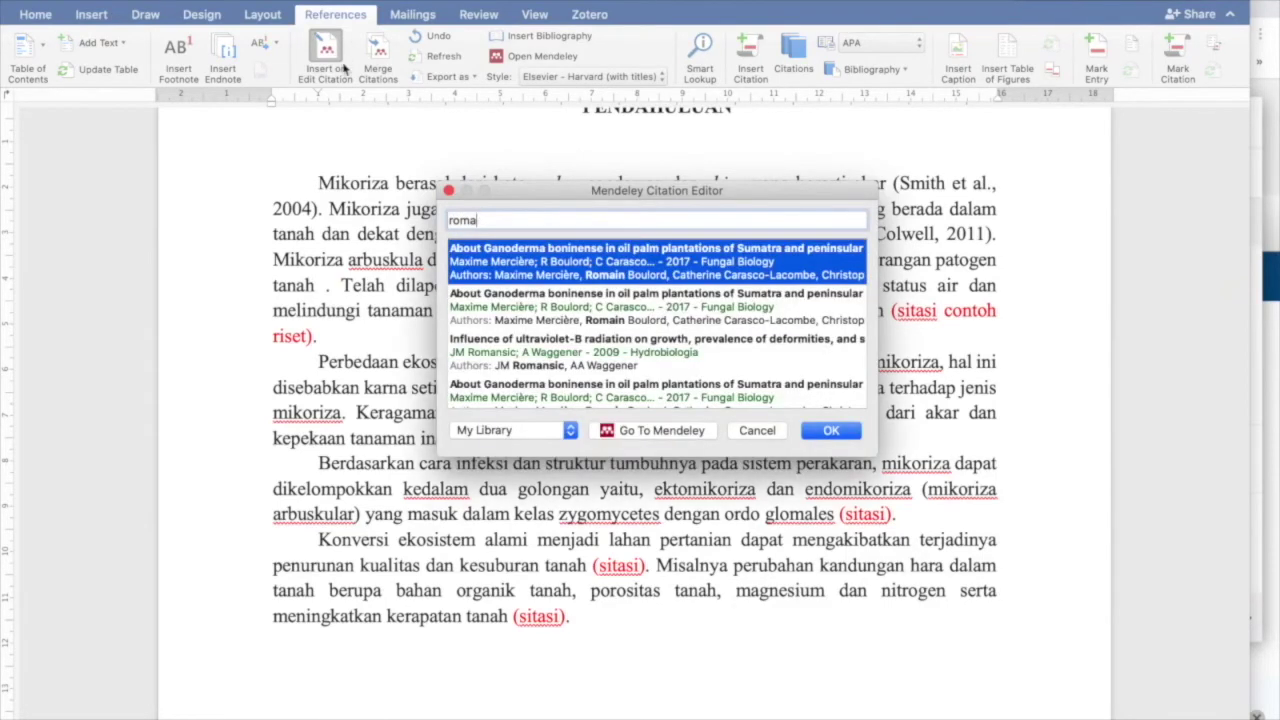
{"action": "key", "text": "BackSpace"}
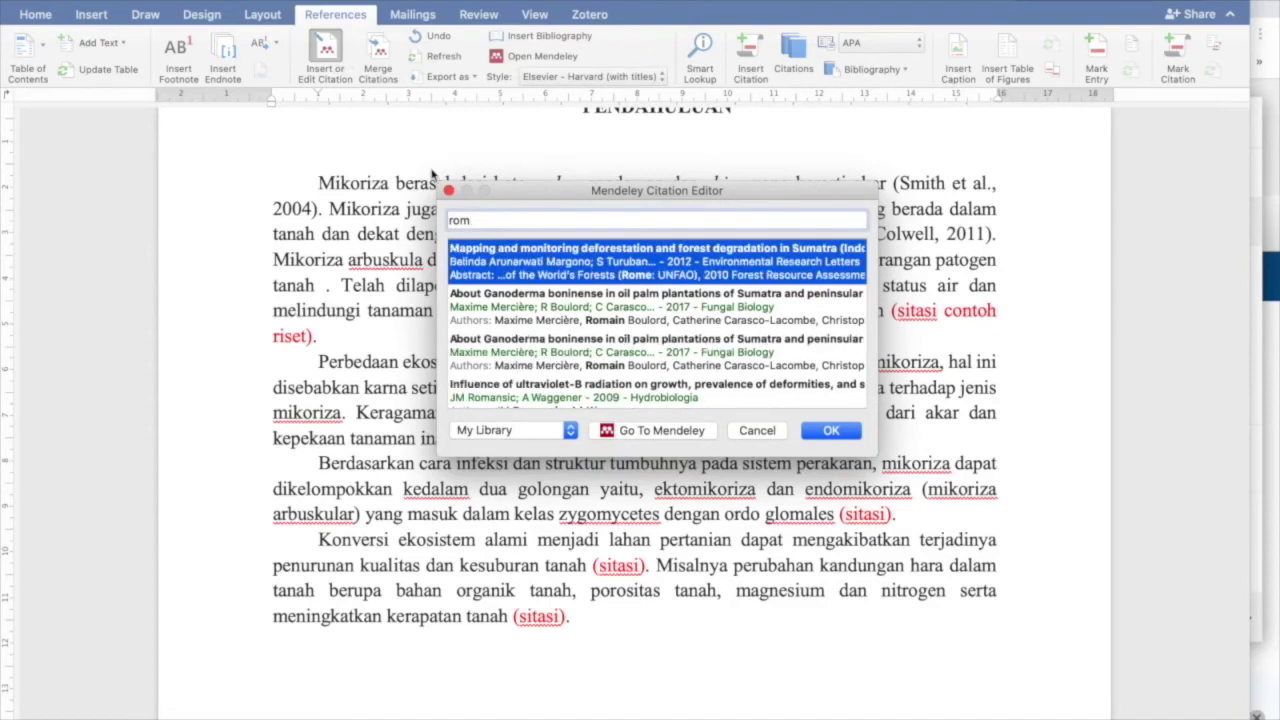
{"action": "type", "text": "e"}
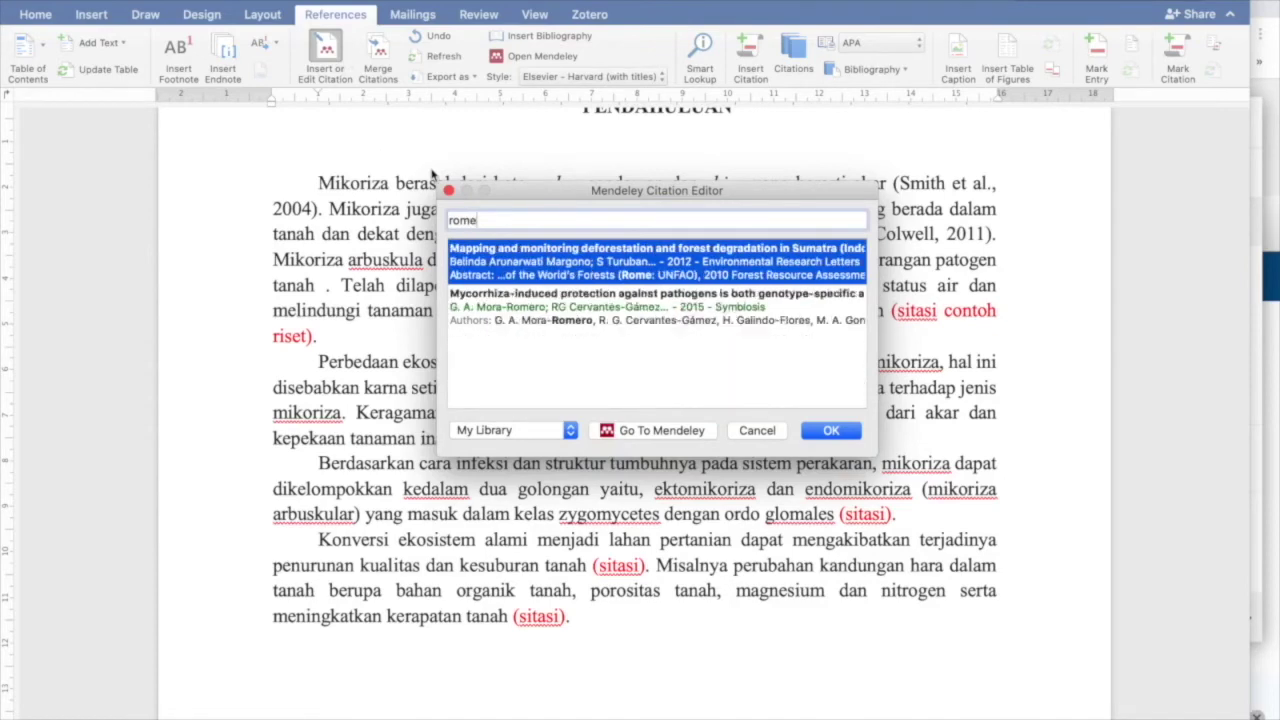
{"action": "left_click", "coordinate": [528, 322]}
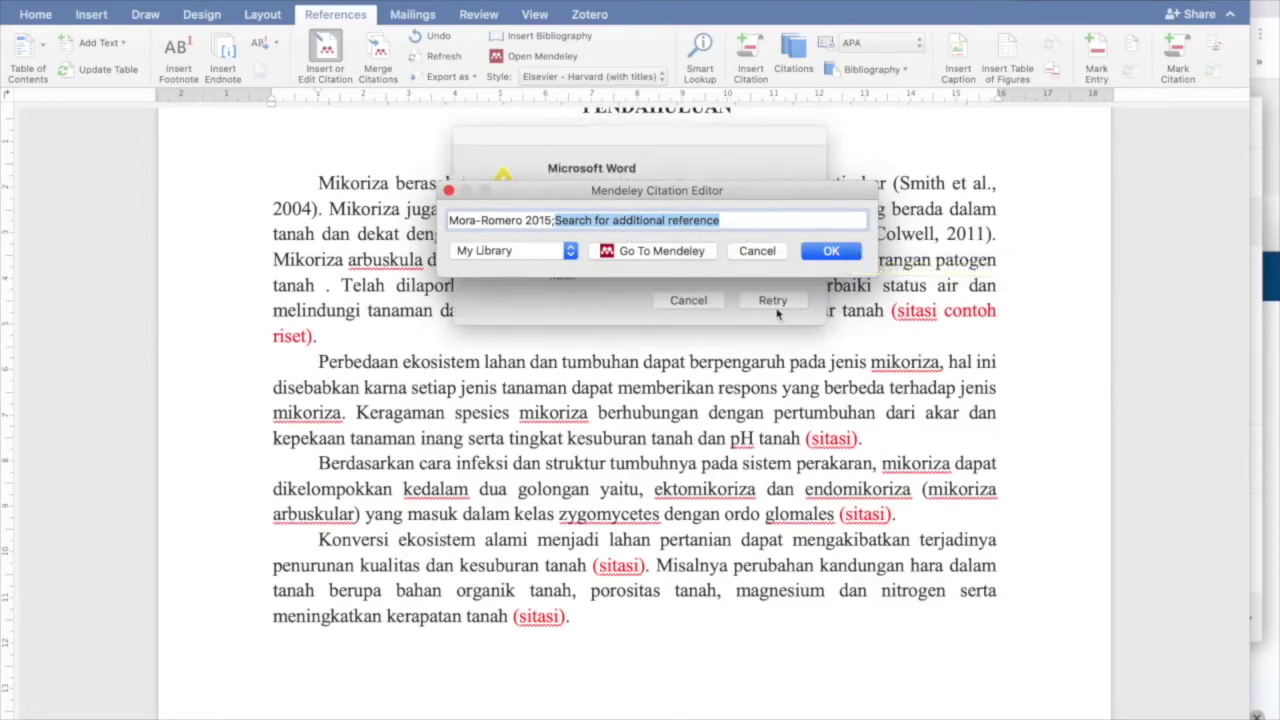
{"action": "left_click", "coordinate": [767, 302]}
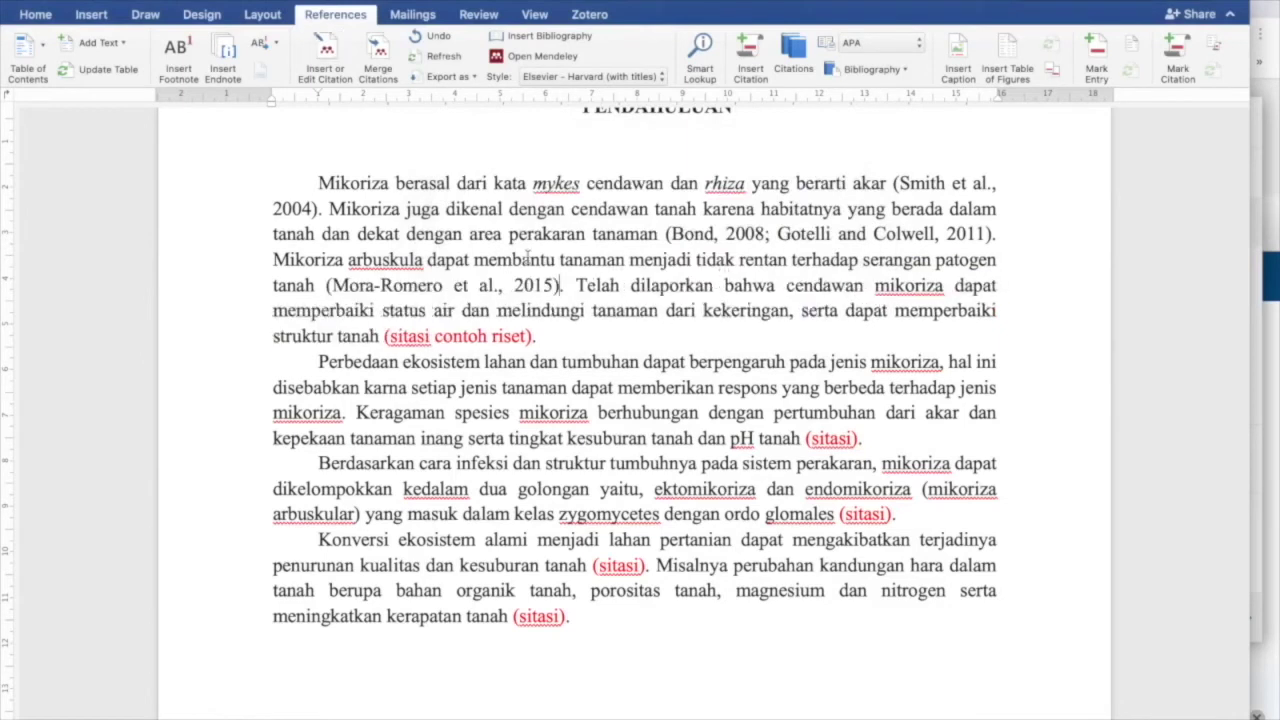
- Add the 2002 article "Ectomycorrhizal fungi and their leguminous hosts" to the existing 2015 citation after "patogen tanah", searching the library for "du"
{"action": "left_click", "coordinate": [502, 291]}
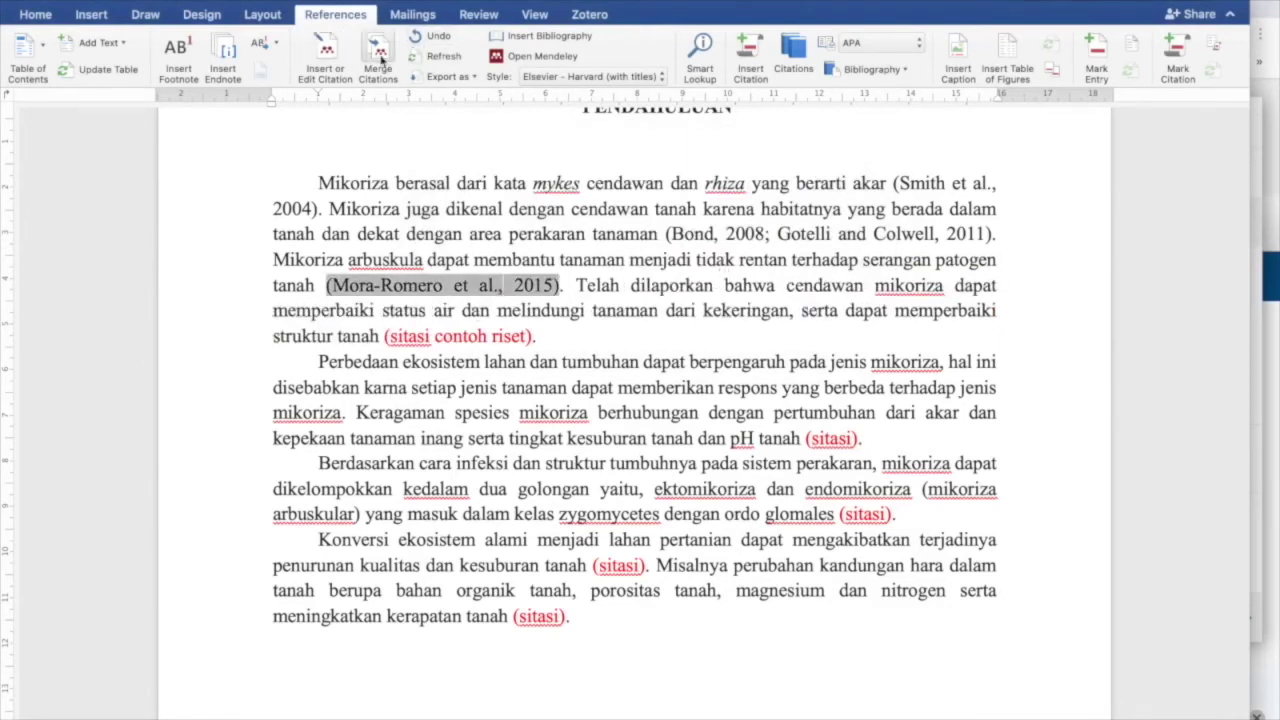
{"action": "left_click", "coordinate": [325, 55]}
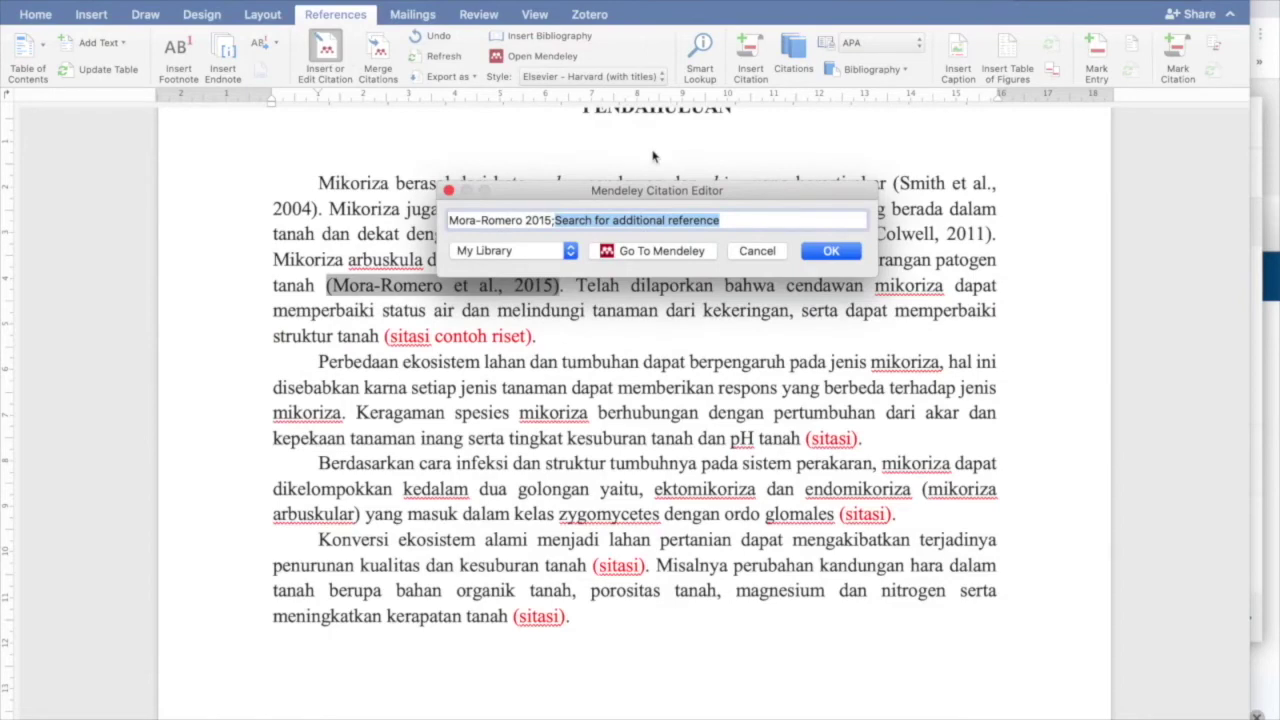
{"action": "type", "text": "du"}
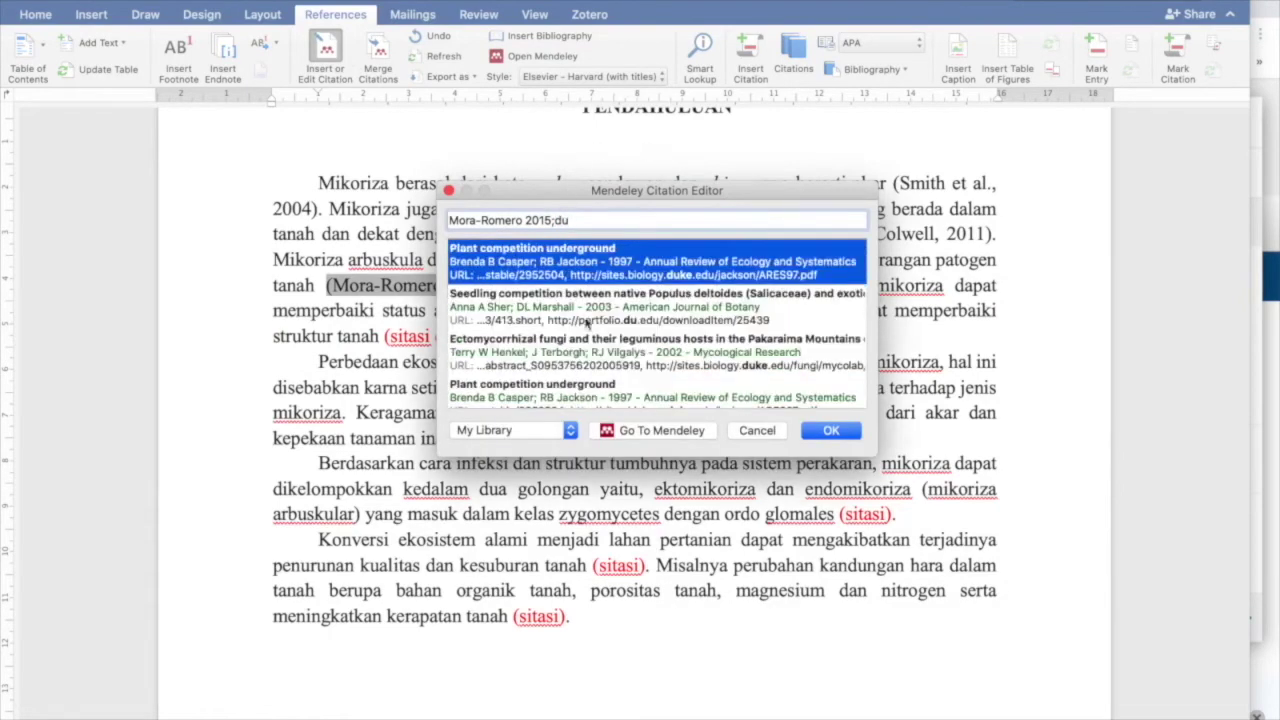
{"action": "scroll", "coordinate": [588, 330], "scroll_direction": "down", "scroll_amount": 2}
{"action": "scroll", "coordinate": [588, 330], "scroll_direction": "up", "scroll_amount": 3}
{"action": "scroll", "coordinate": [588, 330], "scroll_direction": "down", "scroll_amount": 2}
{"action": "scroll", "coordinate": [588, 330], "scroll_direction": "down", "scroll_amount": 4}
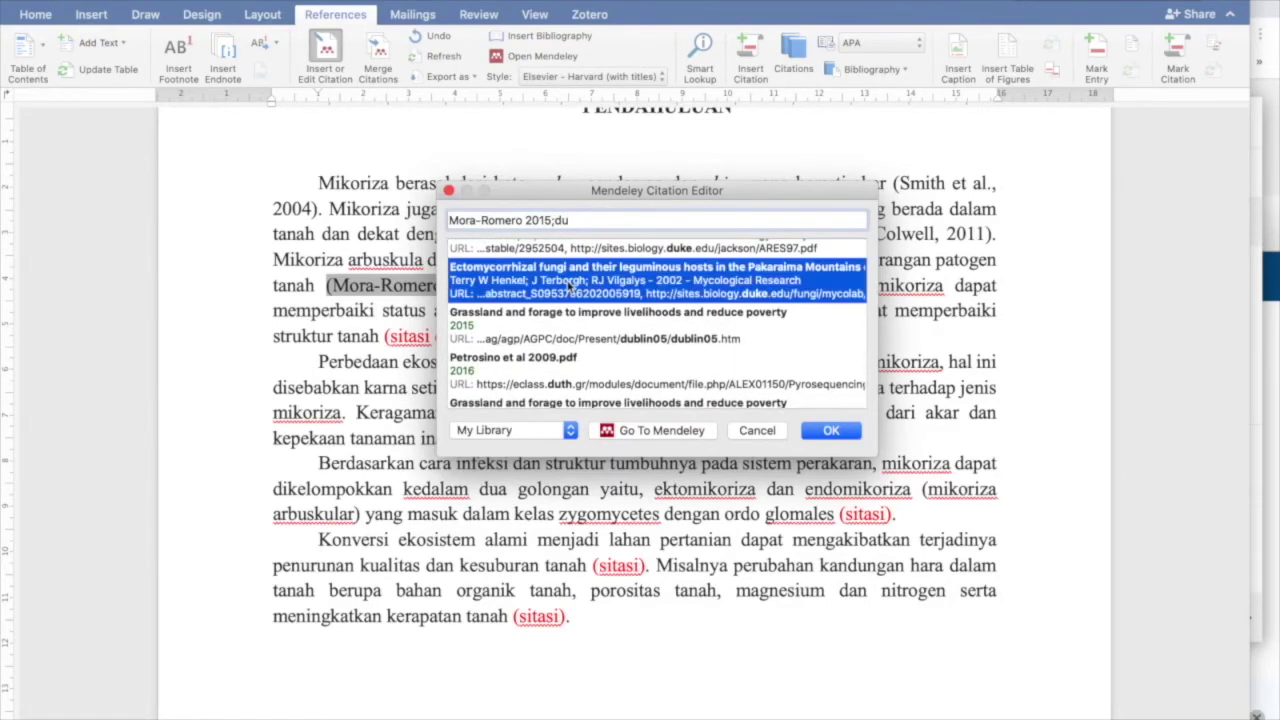
{"action": "left_click", "coordinate": [576, 295]}
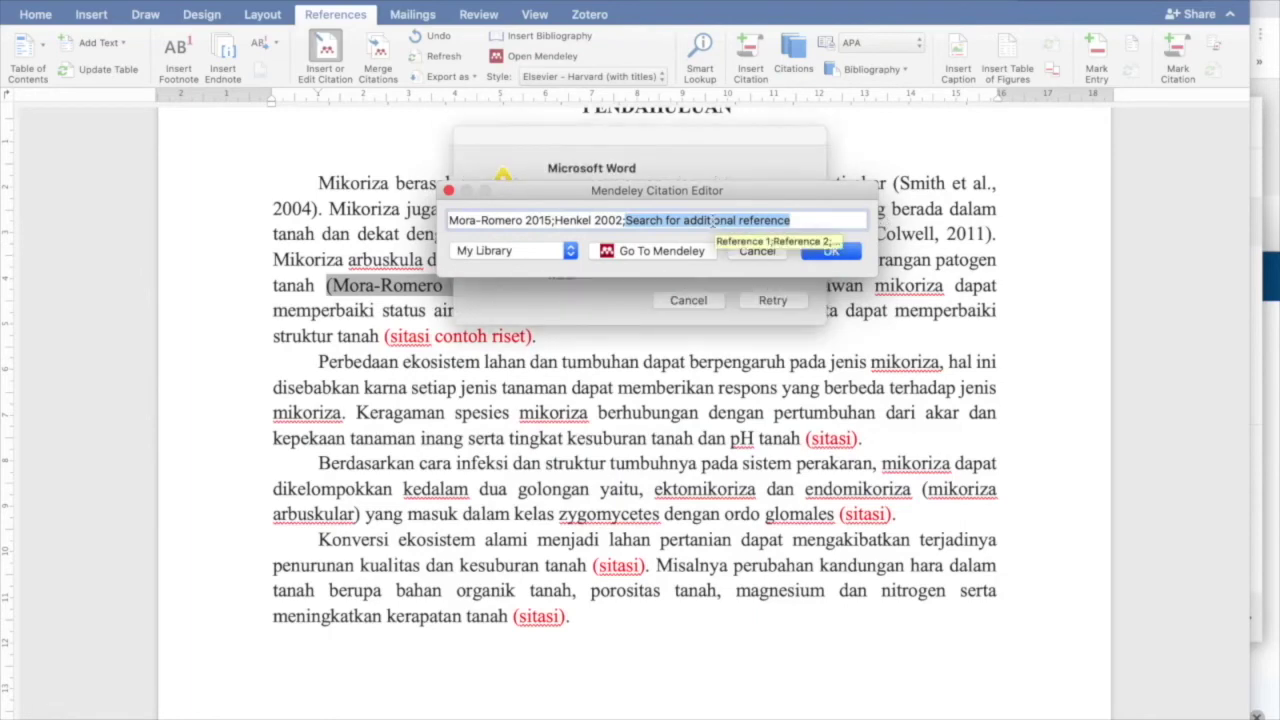
- Add the 1987 article "Biomass and nitrogen dynamics in an irrigated hybrid poplar plantation" to the same citation, searching for "j", and apply the changes
{"action": "type", "text": "j"}
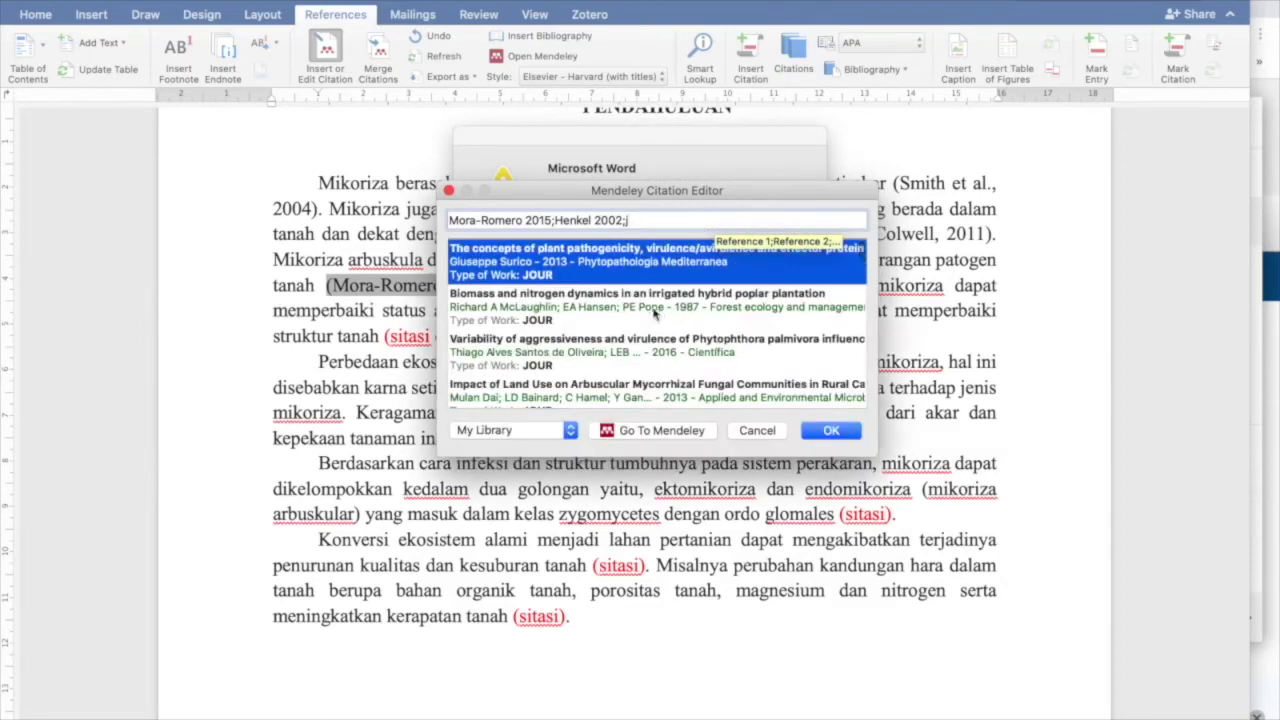
{"action": "left_click", "coordinate": [572, 310]}
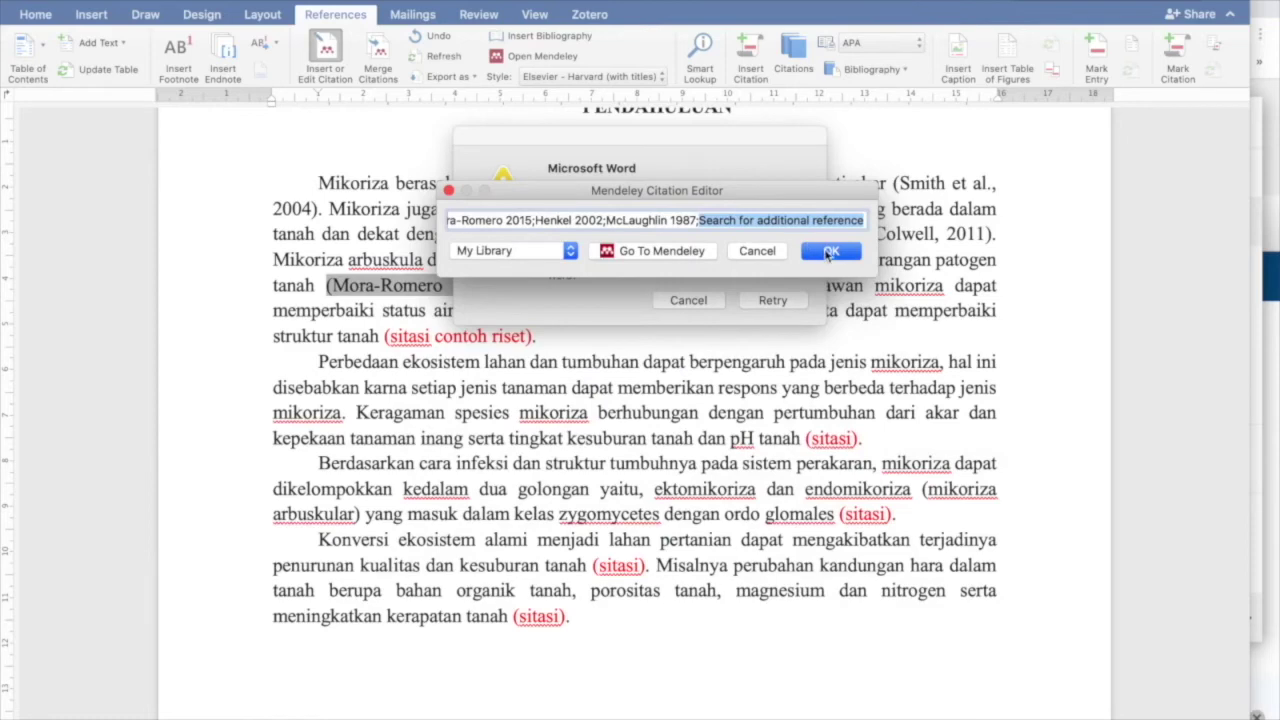
{"action": "left_click", "coordinate": [829, 251]}
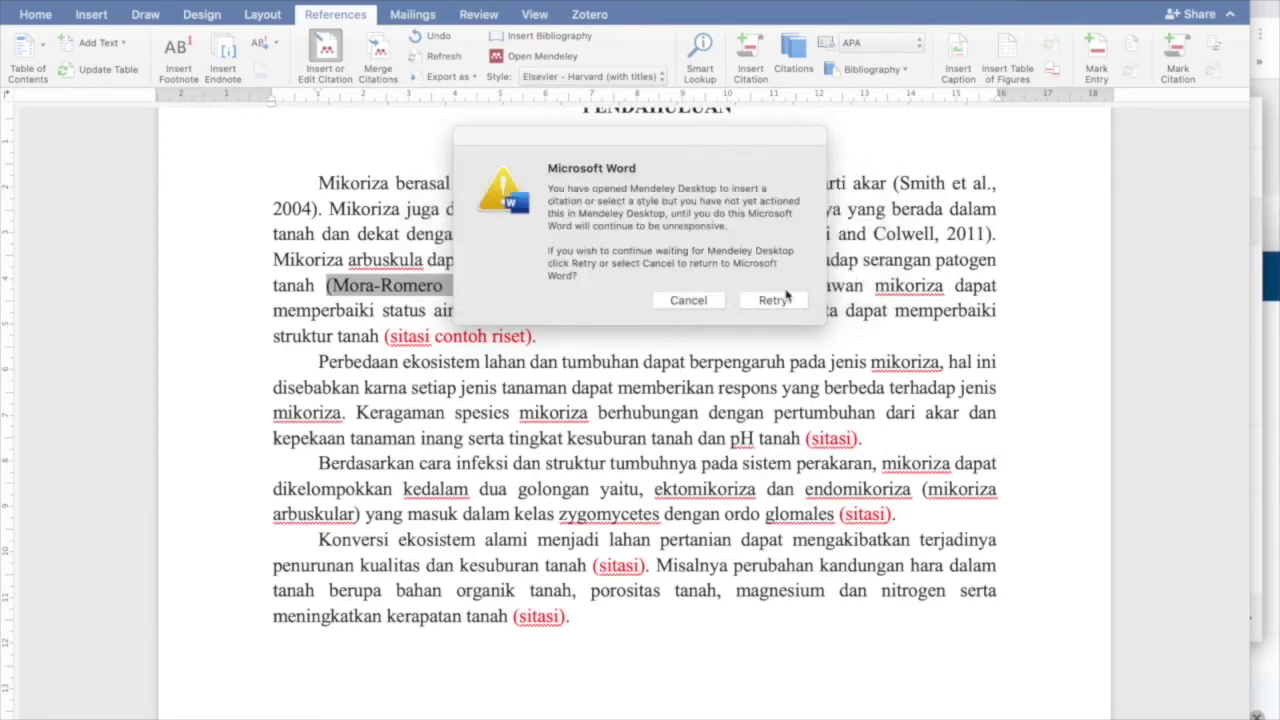
{"action": "left_click", "coordinate": [776, 302]}
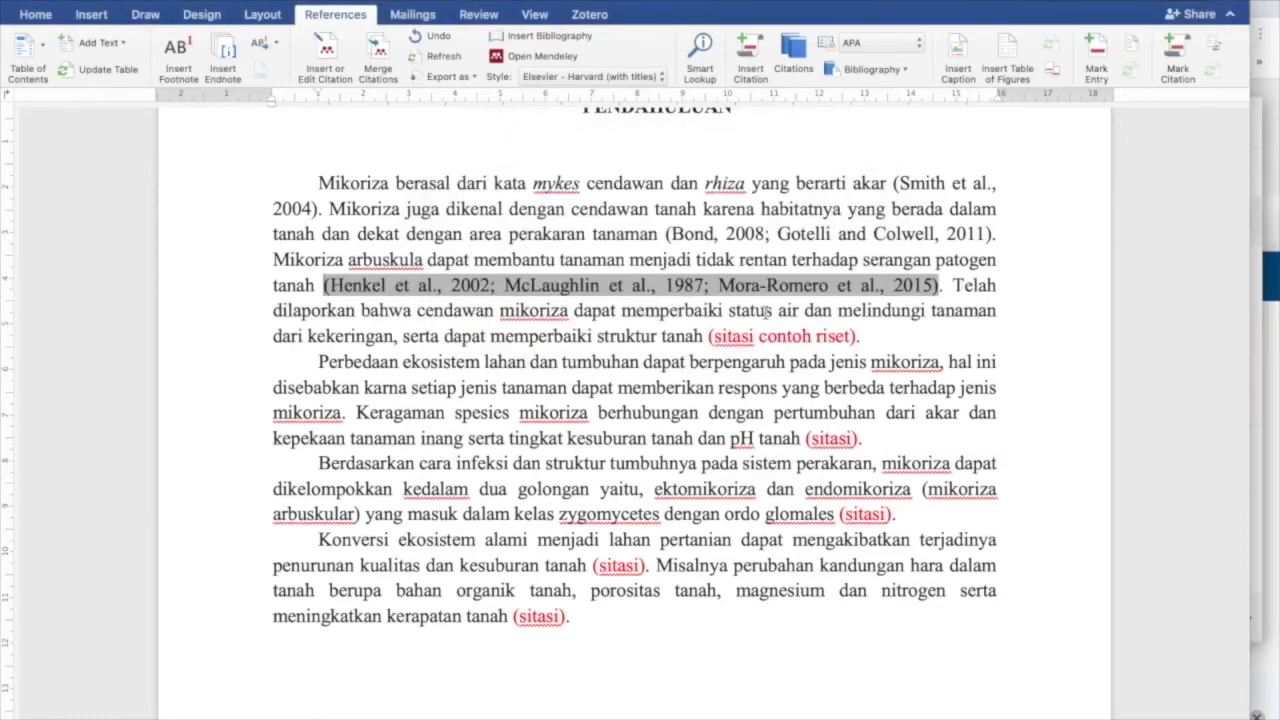
{"action": "left_click", "coordinate": [766, 311]}
{"action": "left_click_drag", "start_coordinate": [332, 293], "coordinate": [792, 281]}
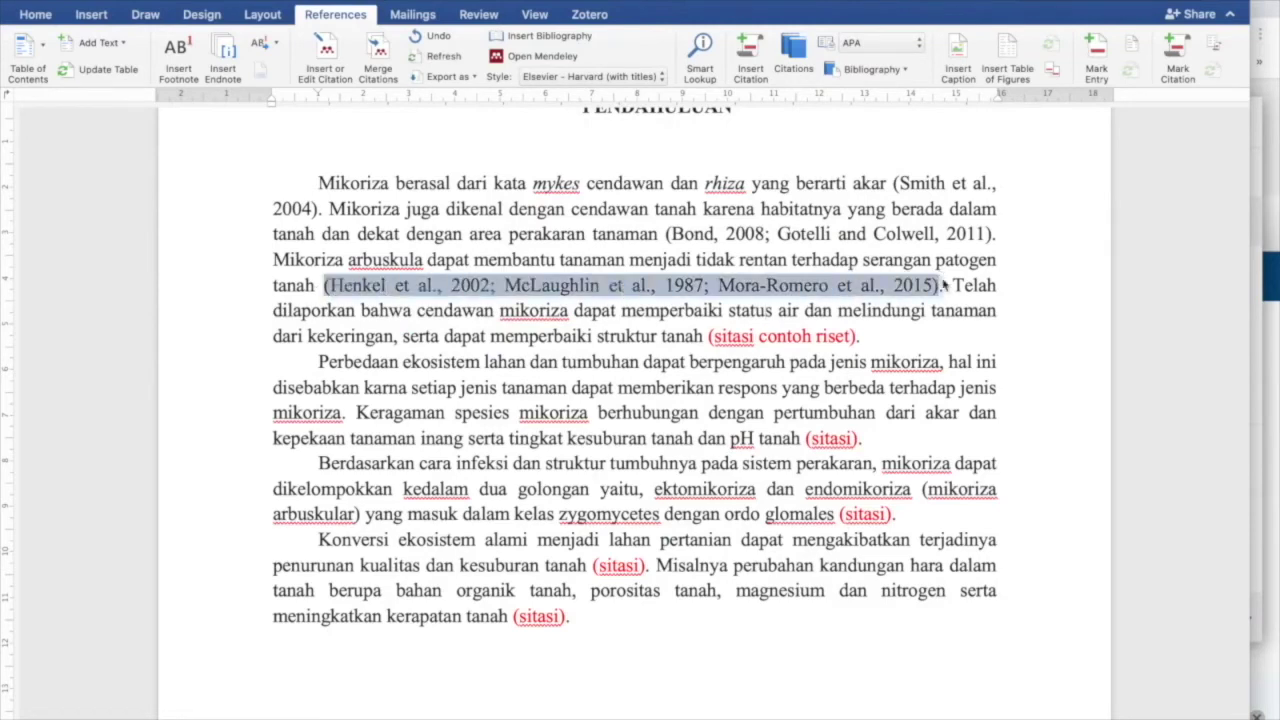
{"action": "left_click", "coordinate": [928, 313]}
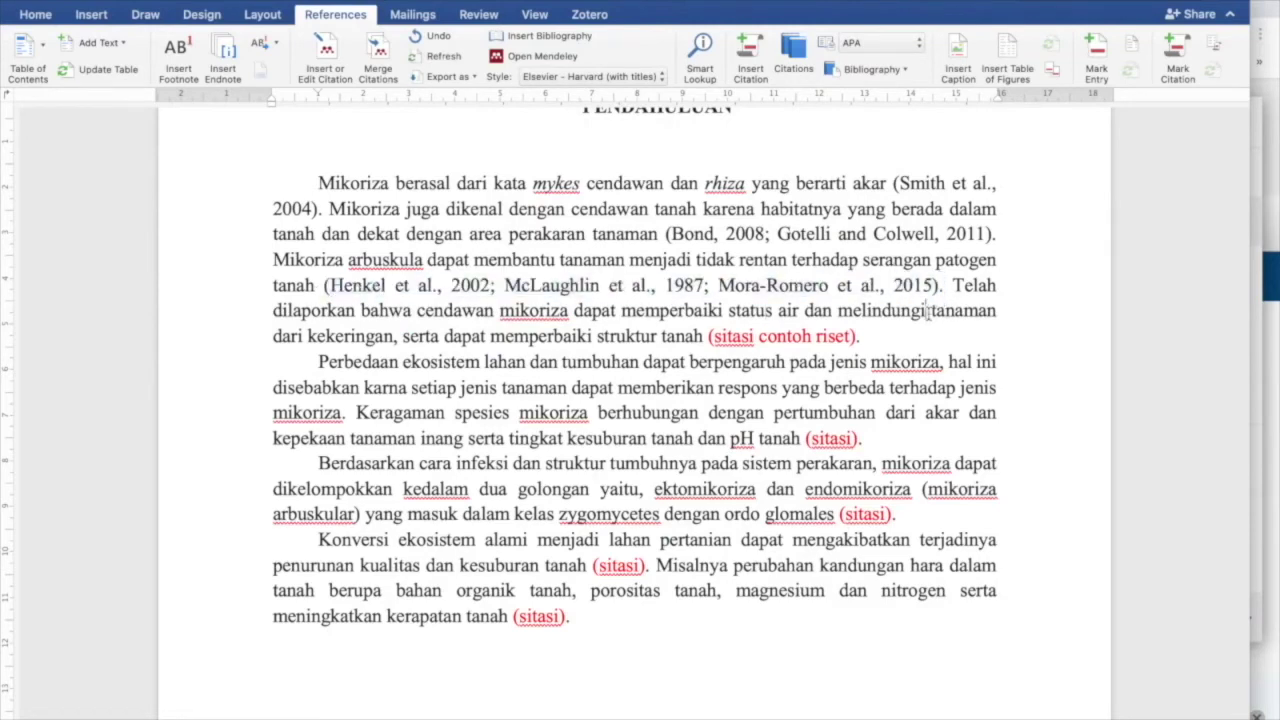
{"action": "left_click_drag", "start_coordinate": [708, 336], "coordinate": [748, 618]}
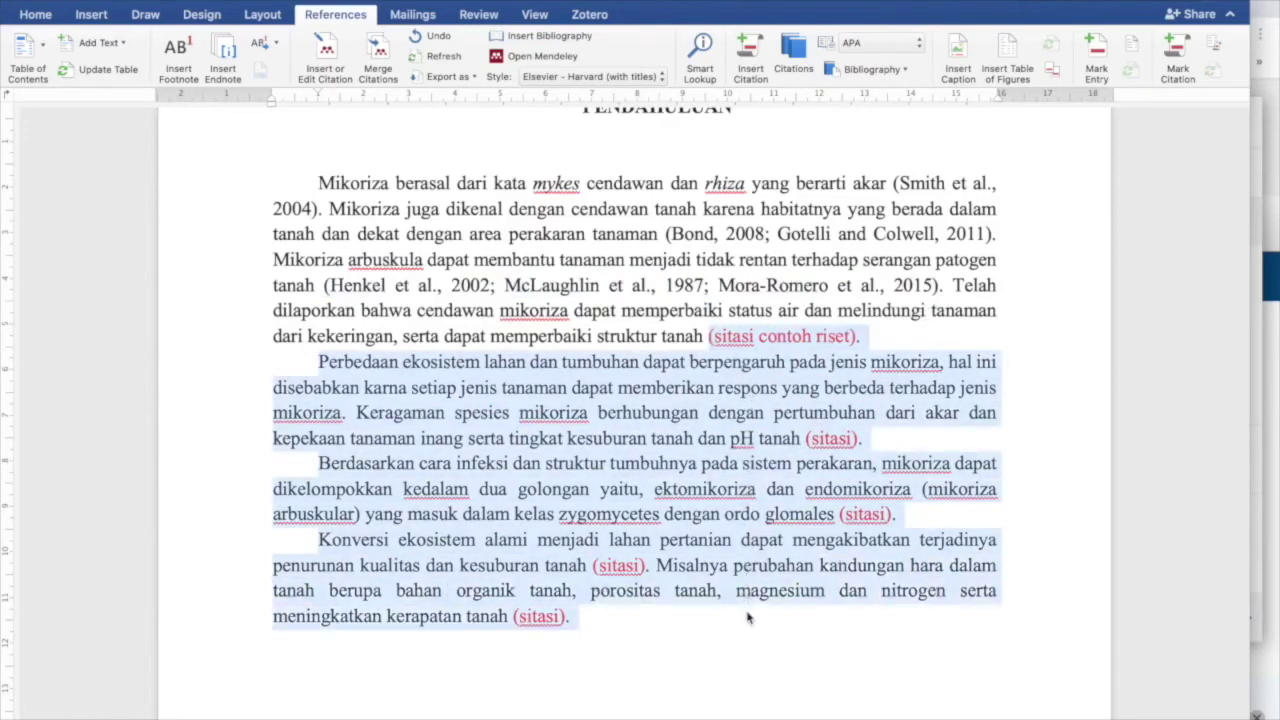
{"action": "scroll", "coordinate": [748, 610], "scroll_direction": "down", "scroll_amount": 2}
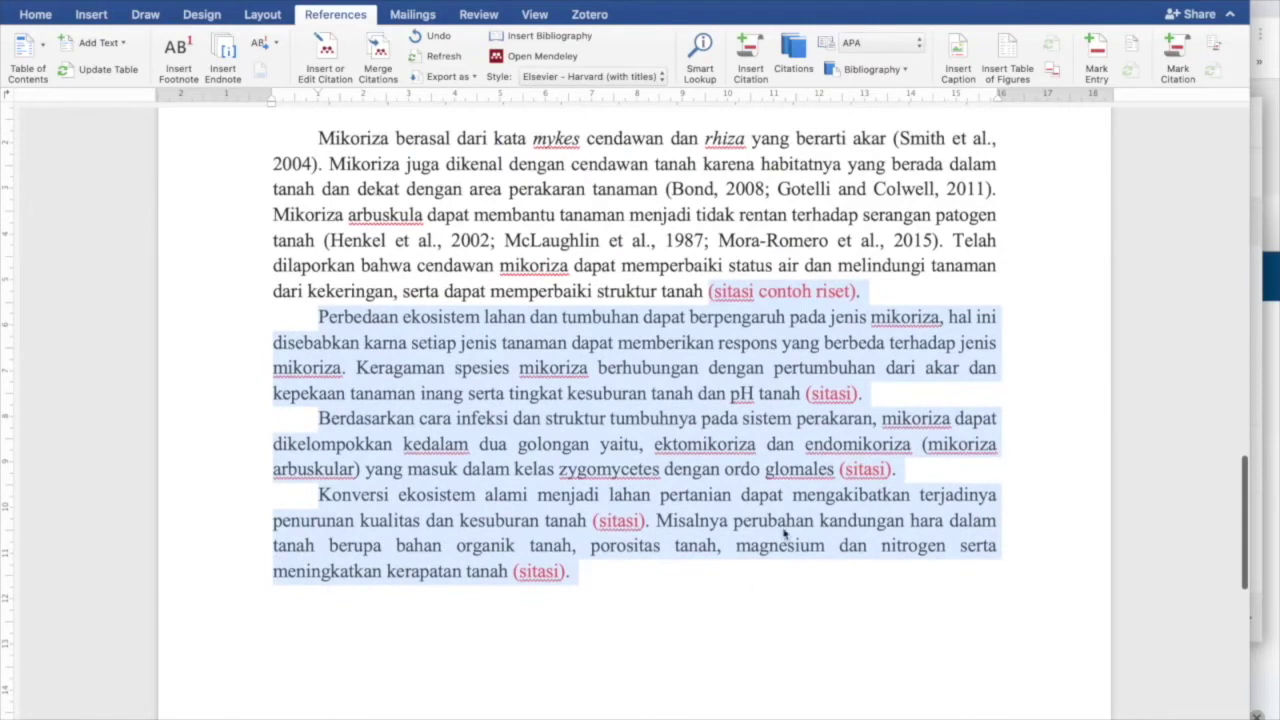
- Reopen the three-source citation after "patogen tanah" for editing and delete its 1987 reference
{"action": "left_click", "coordinate": [697, 240]}
{"action": "left_click", "coordinate": [325, 56]}
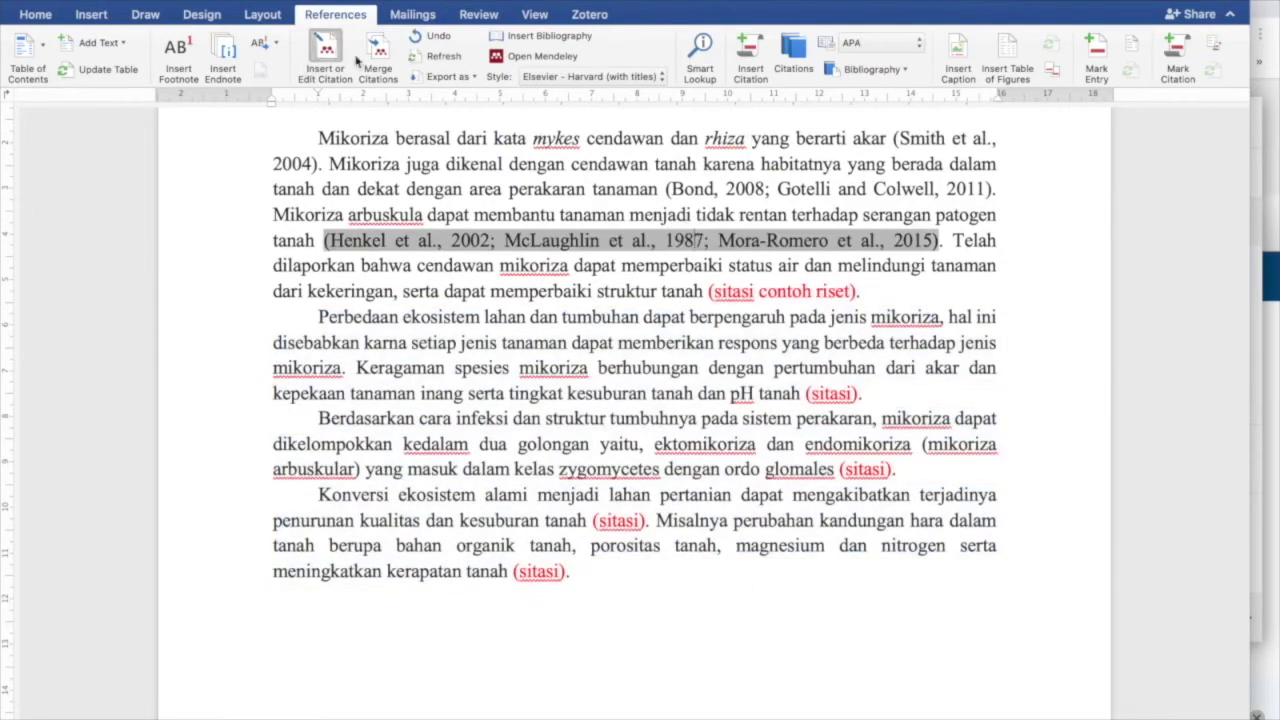
{"action": "left_click", "coordinate": [735, 218]}
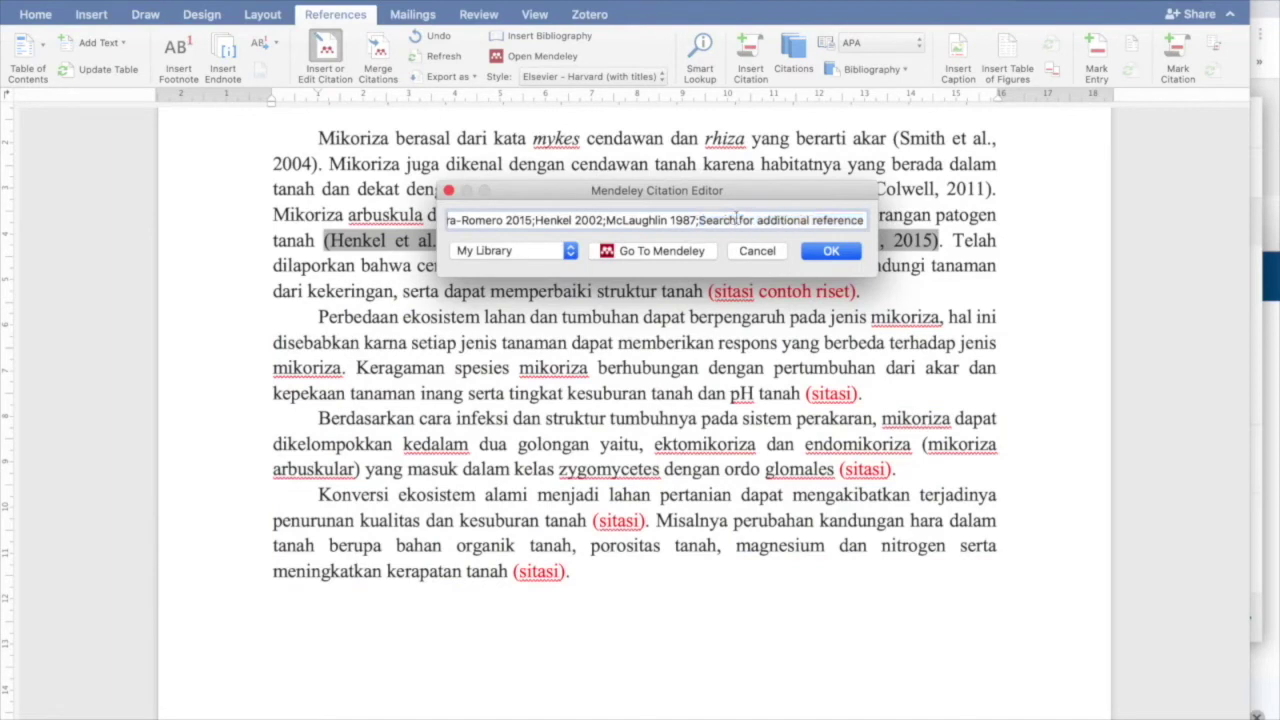
{"action": "key", "text": "BackSpace"}
{"action": "key", "text": "BackSpace"}
{"action": "key", "text": "BackSpace"}
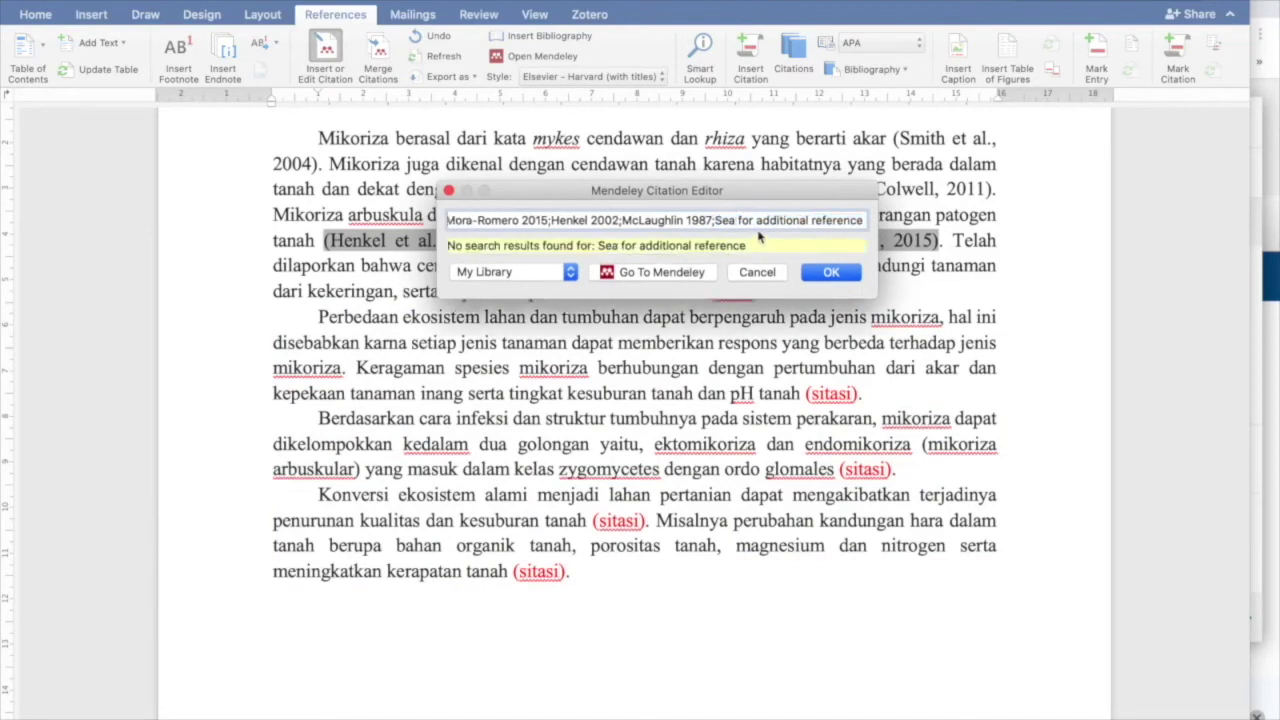
{"action": "left_click_drag", "start_coordinate": [753, 218], "coordinate": [621, 220]}
{"action": "key", "text": "BackSpace"}
{"action": "key", "text": "BackSpace"}
{"action": "left_click", "coordinate": [720, 226]}
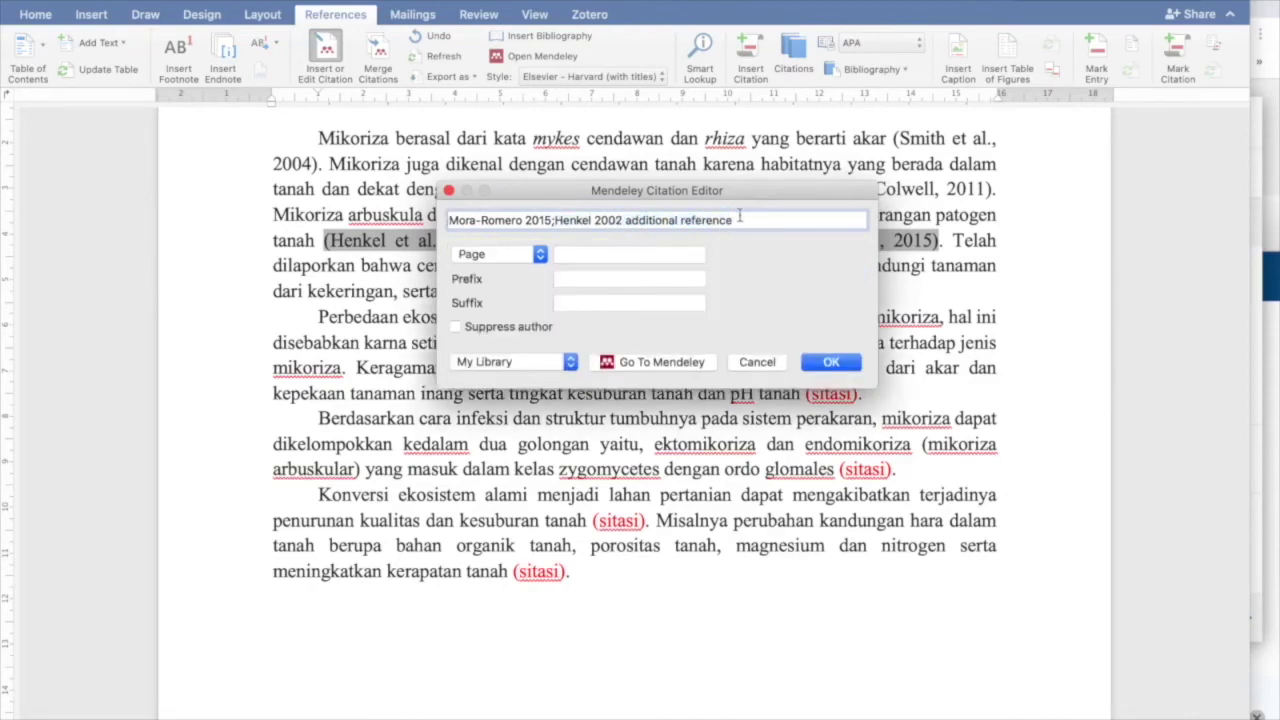
- Clear the leftover search text, reselect the 2002 article "Ectomycorrhizal fungi and their leguminous hosts", and apply the edited citation
{"action": "left_click_drag", "start_coordinate": [734, 220], "coordinate": [638, 220]}
{"action": "key", "text": "BackSpace"}
{"action": "key", "text": "BackSpace"}
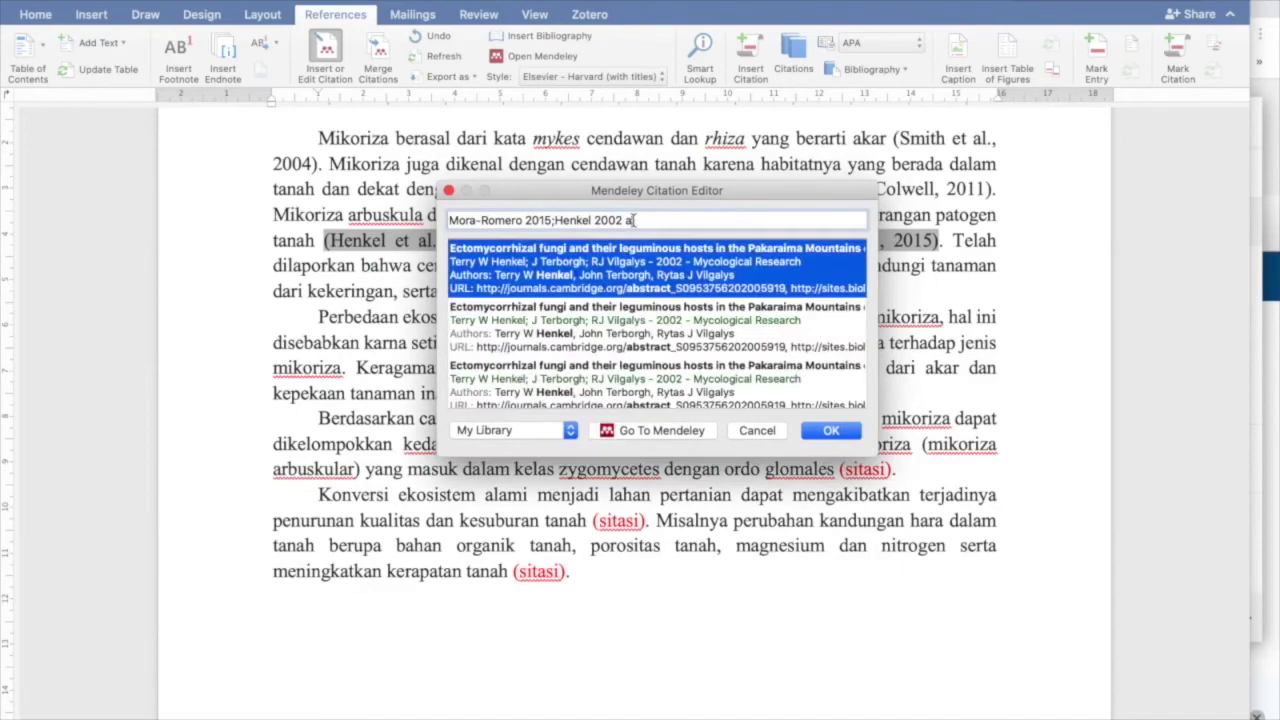
{"action": "left_click", "coordinate": [688, 280]}
{"action": "left_click", "coordinate": [846, 251]}
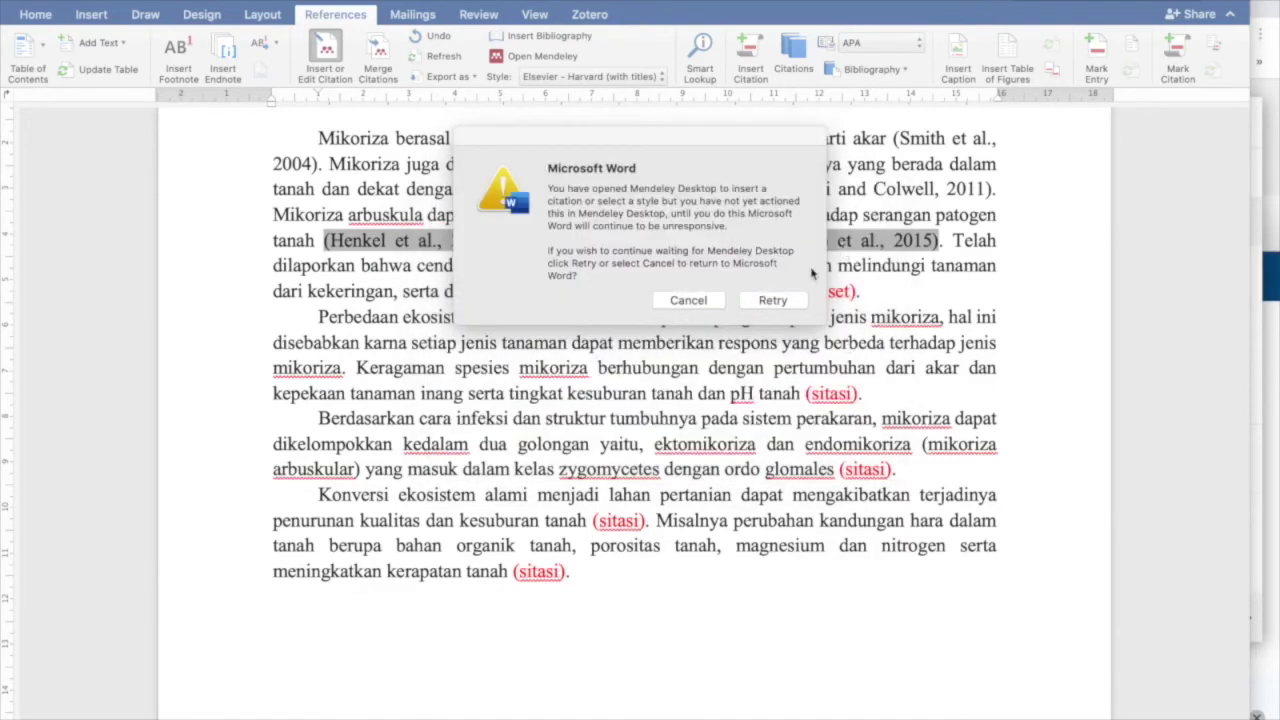
{"action": "left_click", "coordinate": [783, 301]}
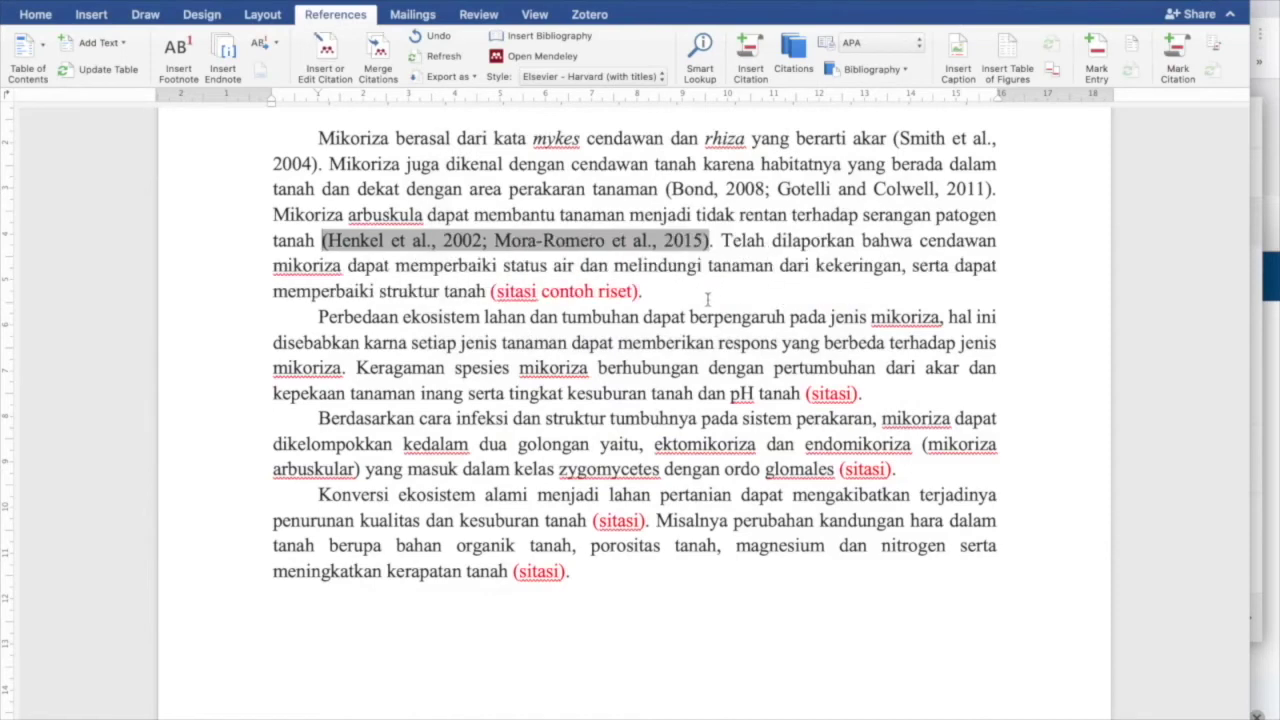
{"action": "left_click", "coordinate": [756, 244]}
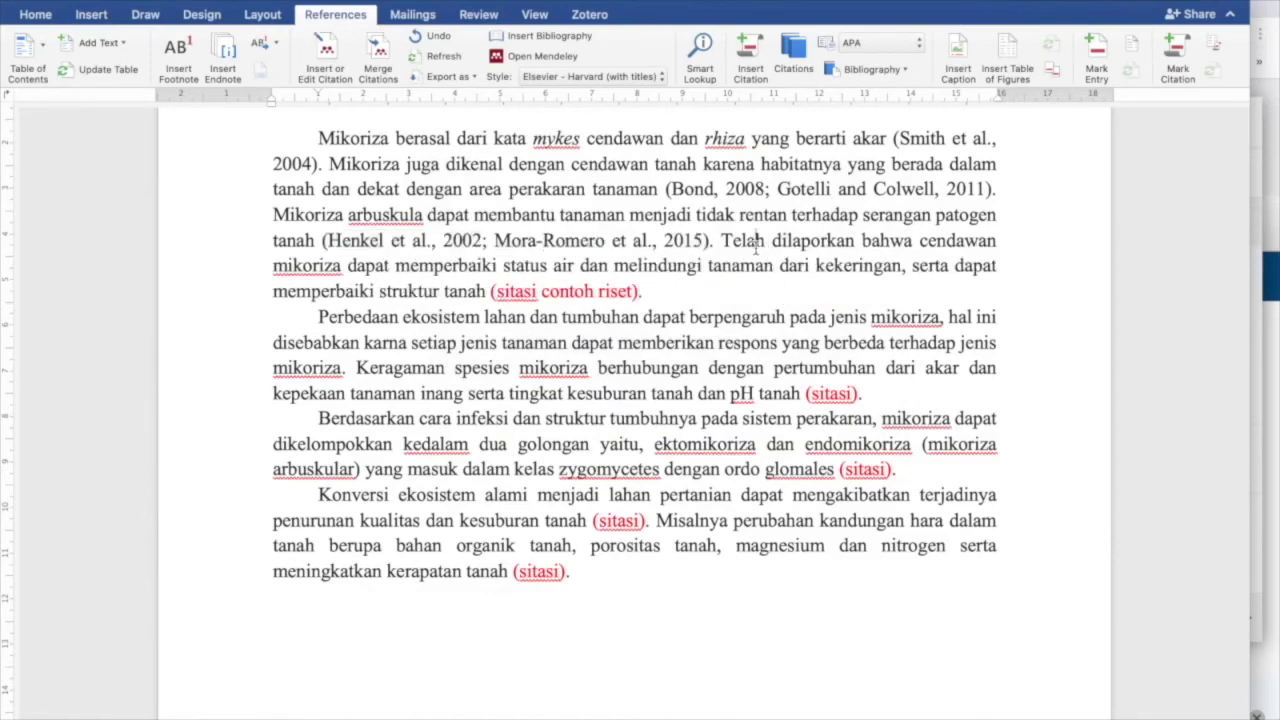
- Add the heading text "Daftar Pustaka" on a new line below the last paragraph of the introduction
{"action": "scroll", "coordinate": [810, 168], "scroll_direction": "up", "scroll_amount": 1}
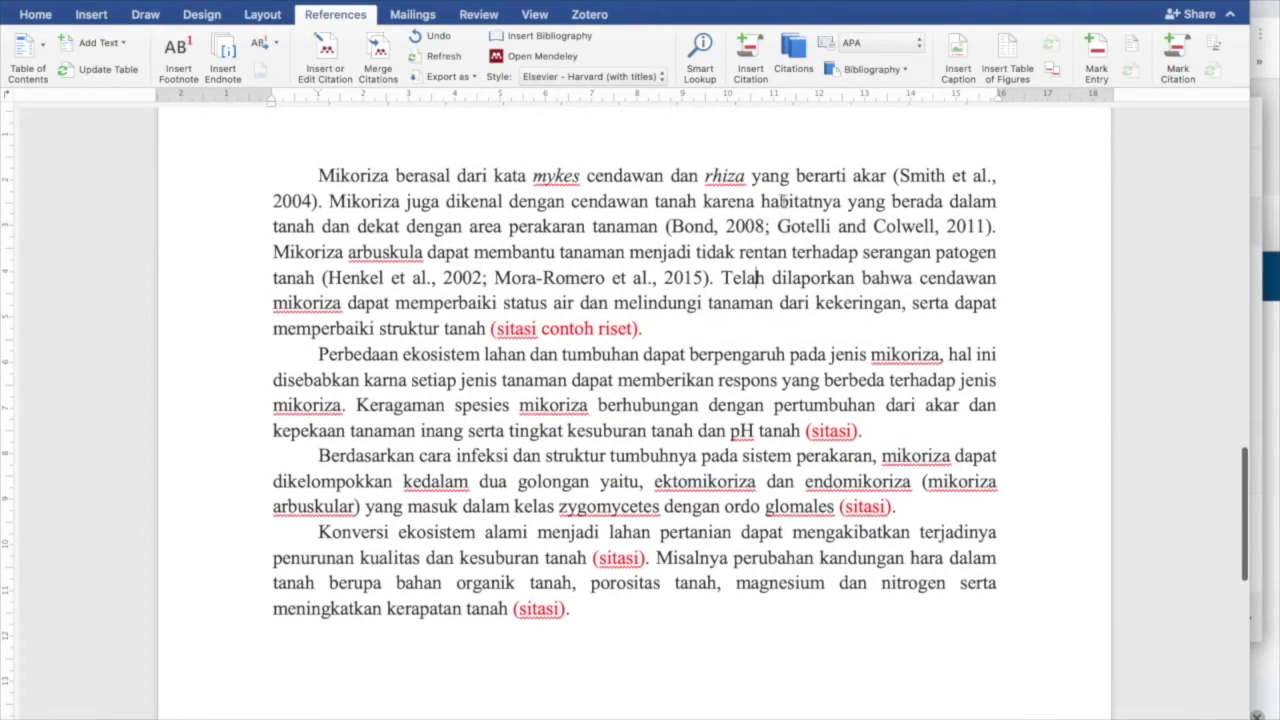
{"action": "left_click_drag", "start_coordinate": [653, 226], "coordinate": [735, 254]}
{"action": "scroll", "coordinate": [477, 630], "scroll_direction": "down", "scroll_amount": 1}
{"action": "scroll", "coordinate": [477, 630], "scroll_direction": "down", "scroll_amount": 2}
{"action": "left_click", "coordinate": [527, 546]}
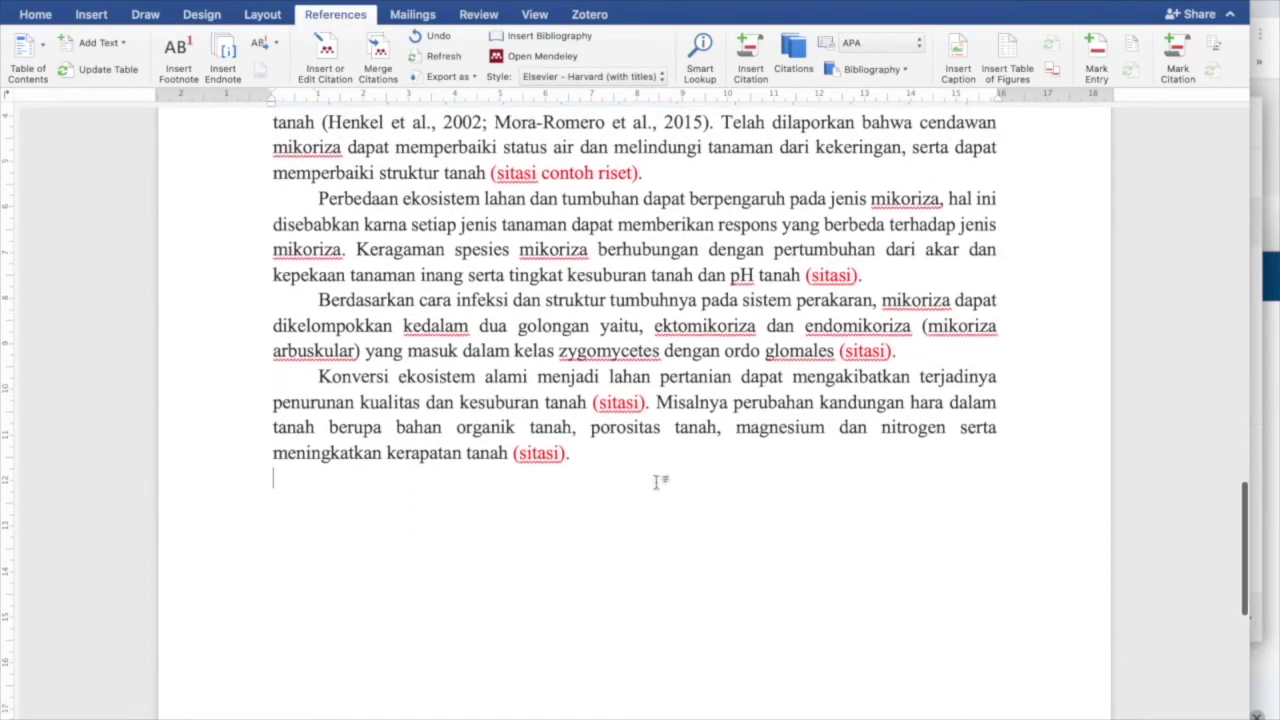
{"action": "key", "text": "Return"}
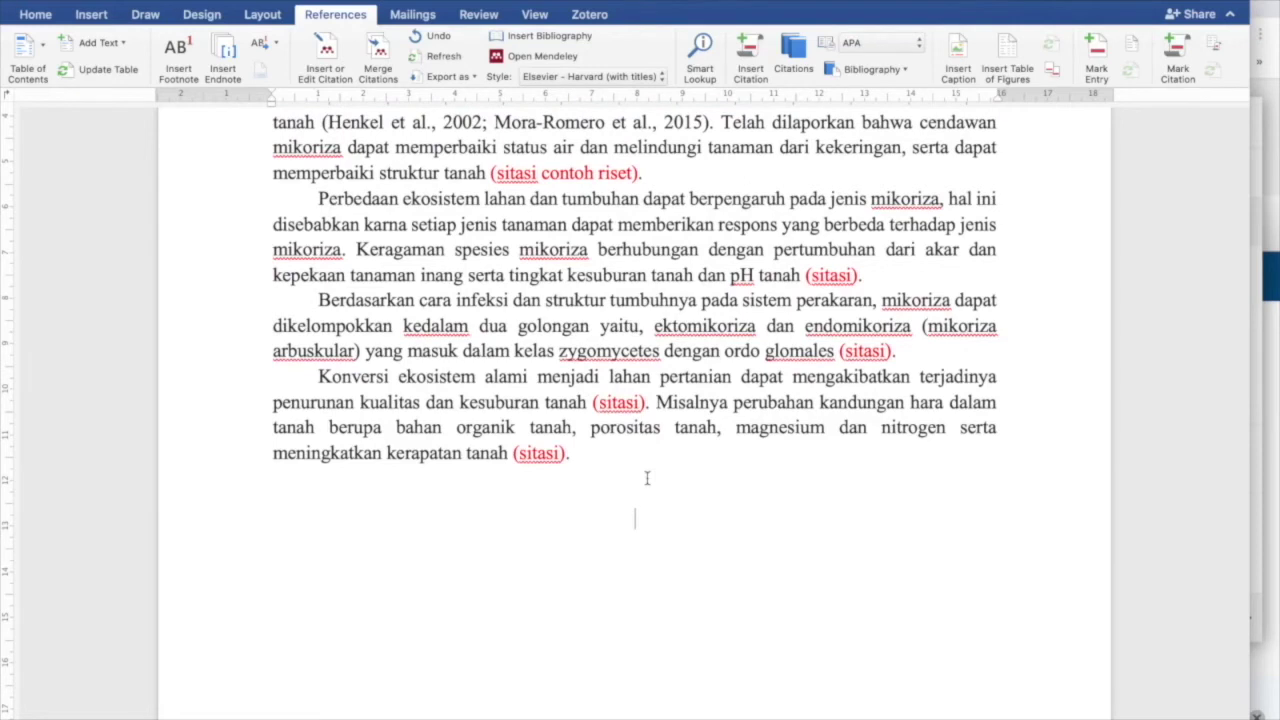
{"action": "type", "text": "Daftar Pusta"}
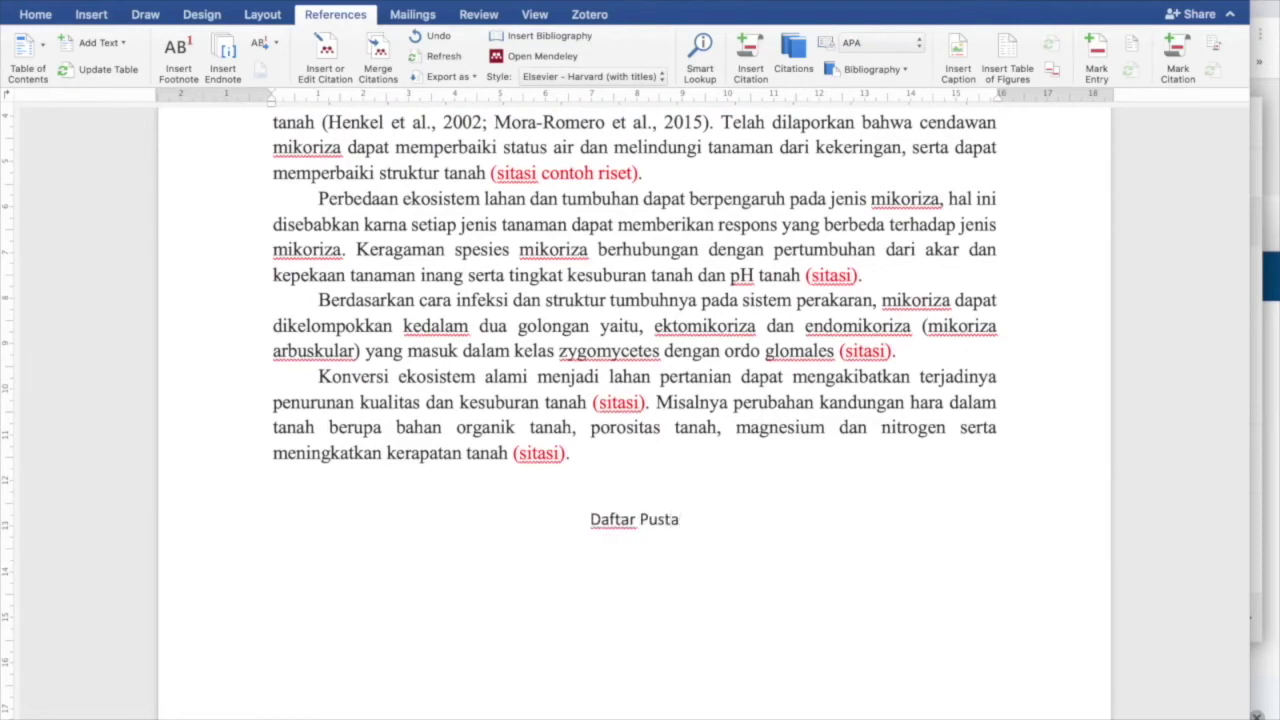
{"action": "type", "text": "ka"}
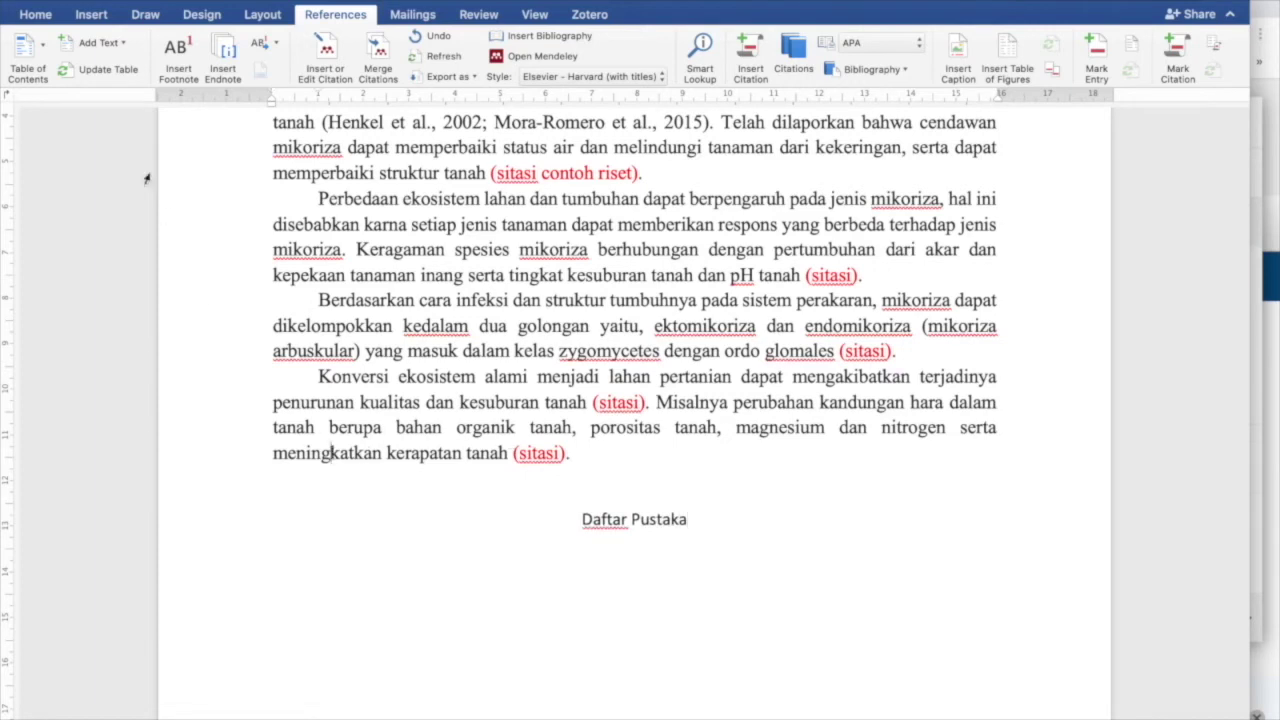
- Copy the body paragraph's formatting onto the "Daftar Pustaka" heading, then make the heading bold and centred
{"action": "left_click", "coordinate": [36, 16]}
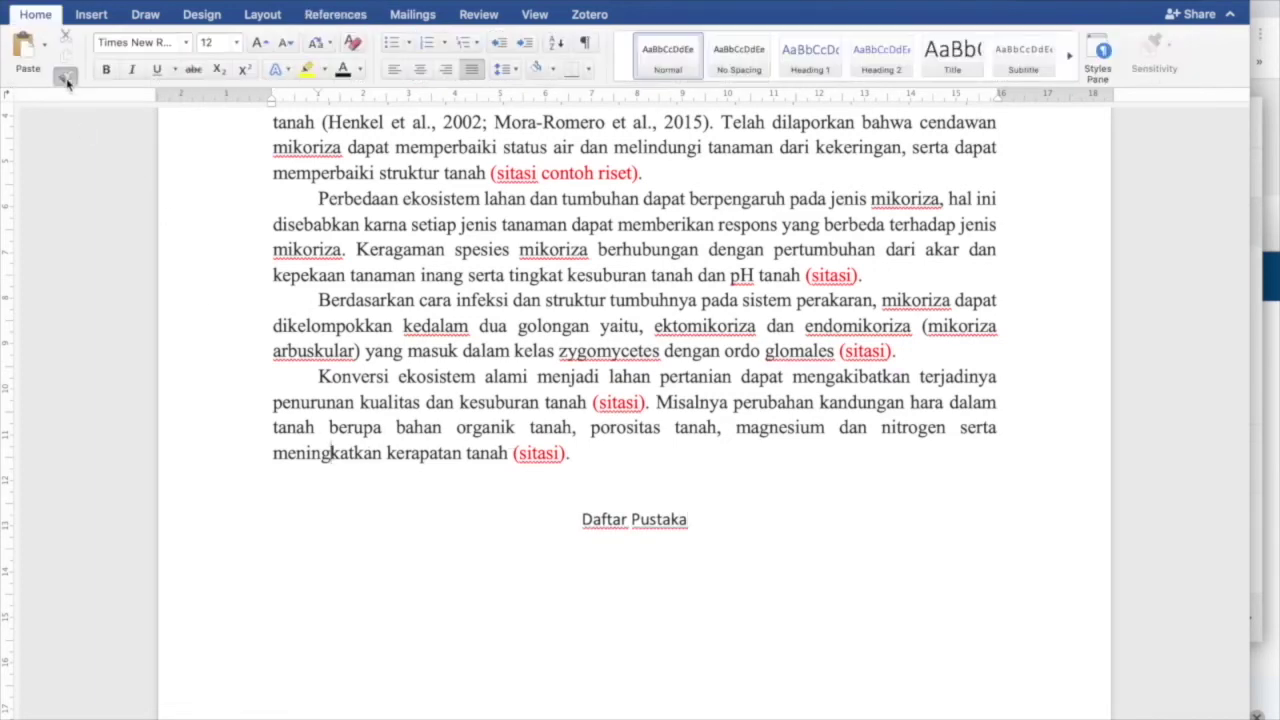
{"action": "left_click", "coordinate": [233, 517]}
{"action": "key", "text": "ctrl+b"}
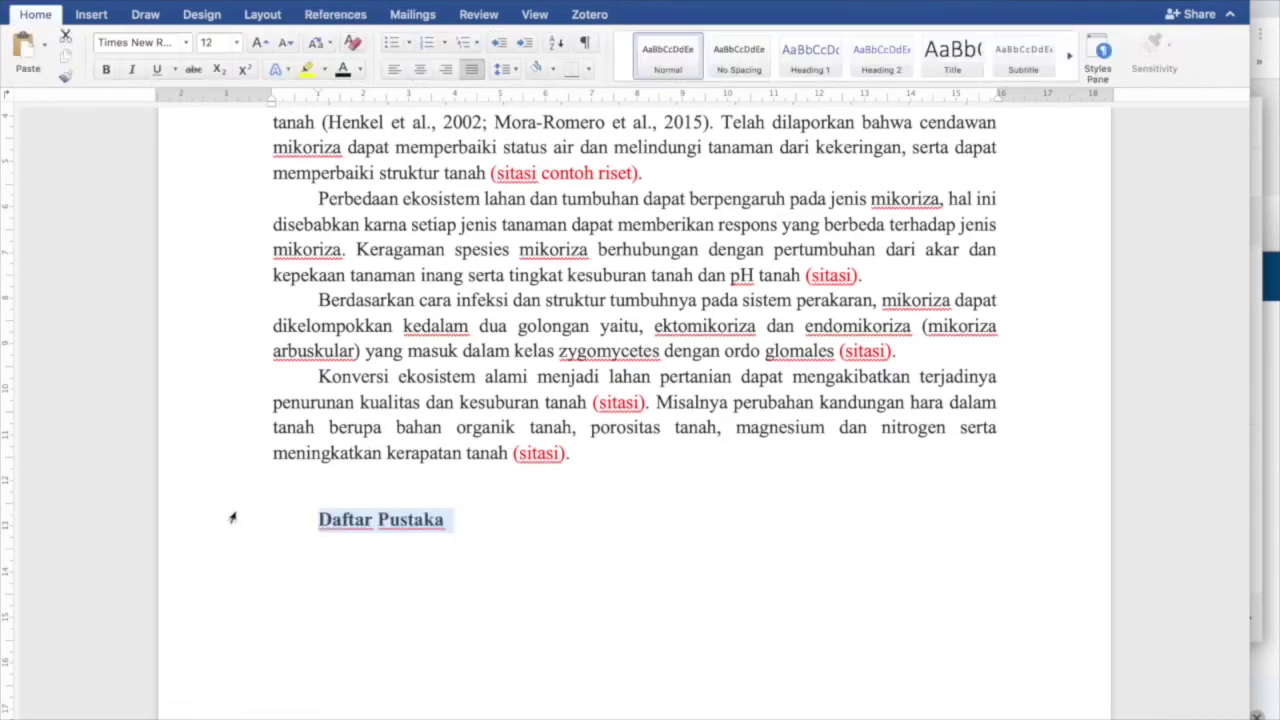
{"action": "key", "text": "ctrl+e"}
{"action": "left_click", "coordinate": [618, 595]}
{"action": "left_click", "coordinate": [350, 564]}
{"action": "left_click", "coordinate": [778, 521]}
- Insert the Mendeley bibliography on a new justified, non-bold line under "Daftar Pustaka" and review its entries against the text
{"action": "key", "text": "Return"}
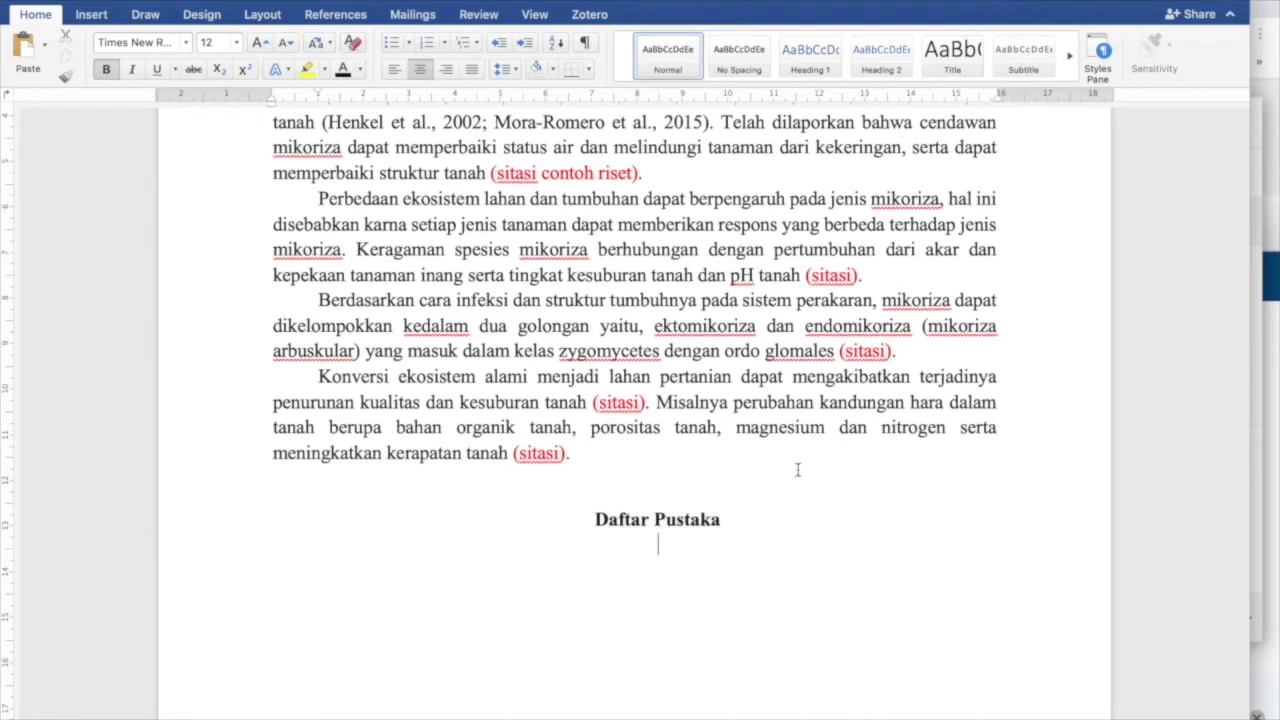
{"action": "key", "text": "ctrl+j"}
{"action": "key", "text": "super+b"}
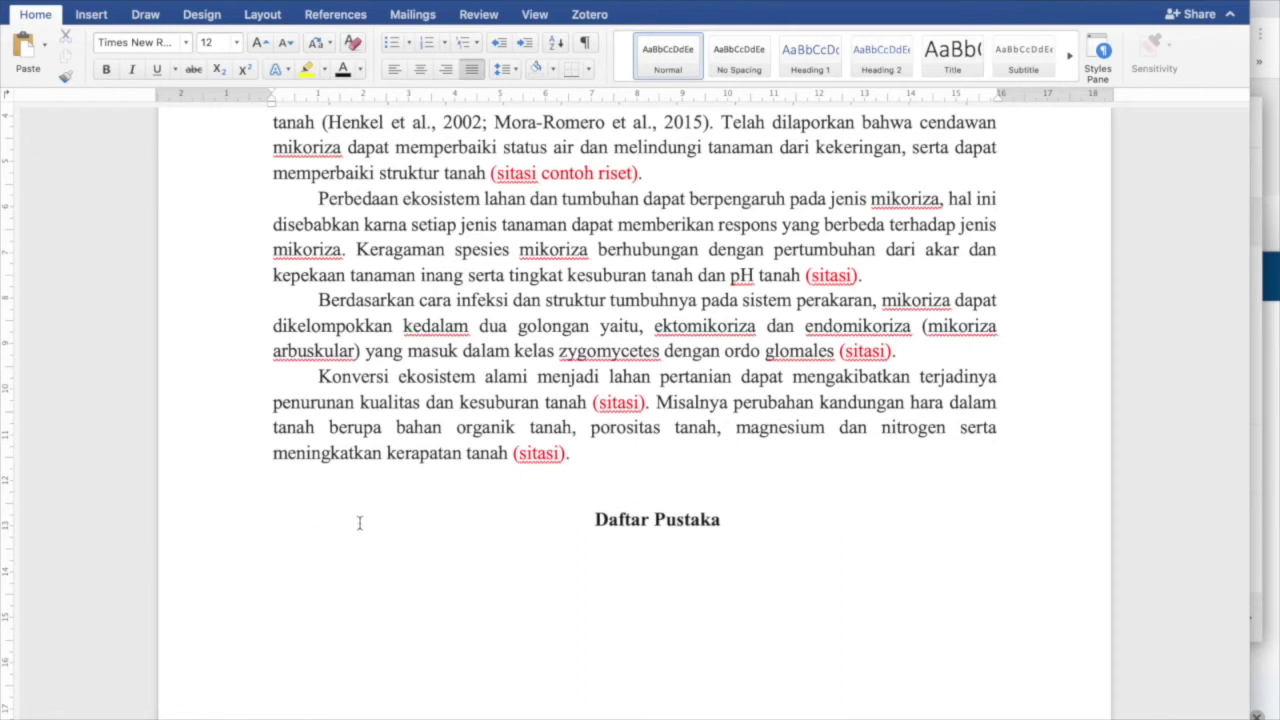
{"action": "left_click", "coordinate": [337, 14]}
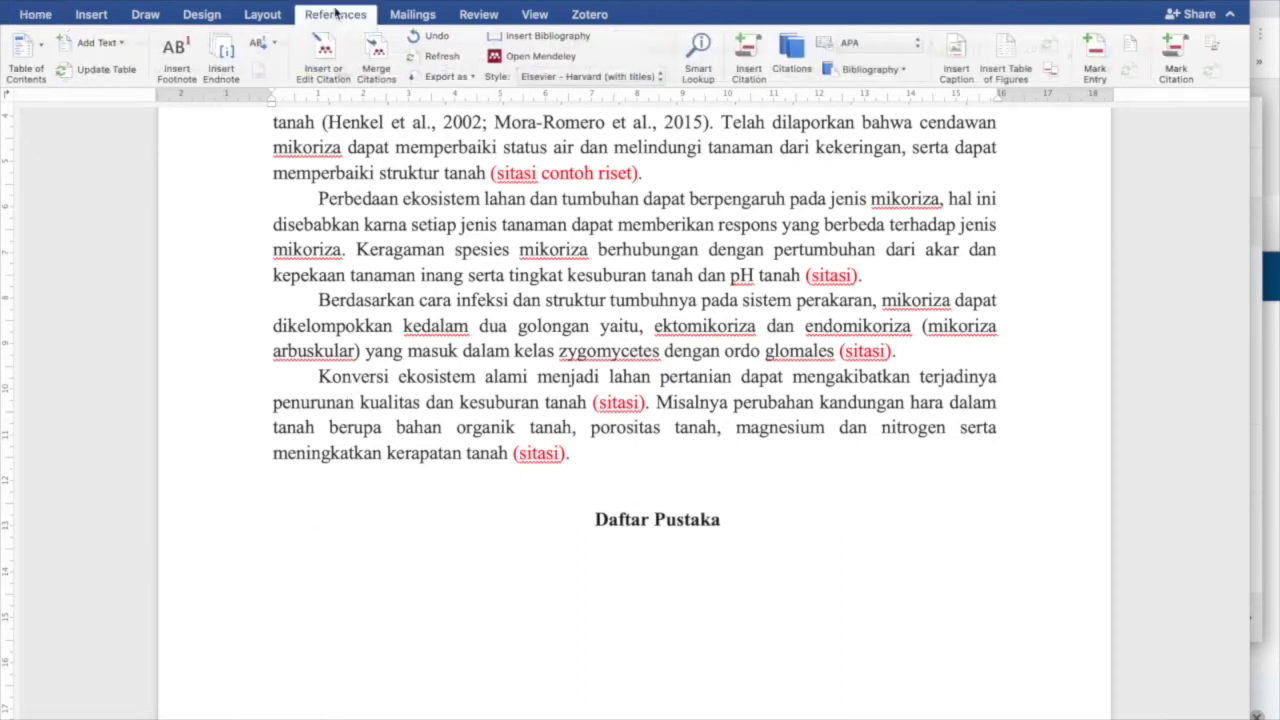
{"action": "left_click", "coordinate": [521, 45]}
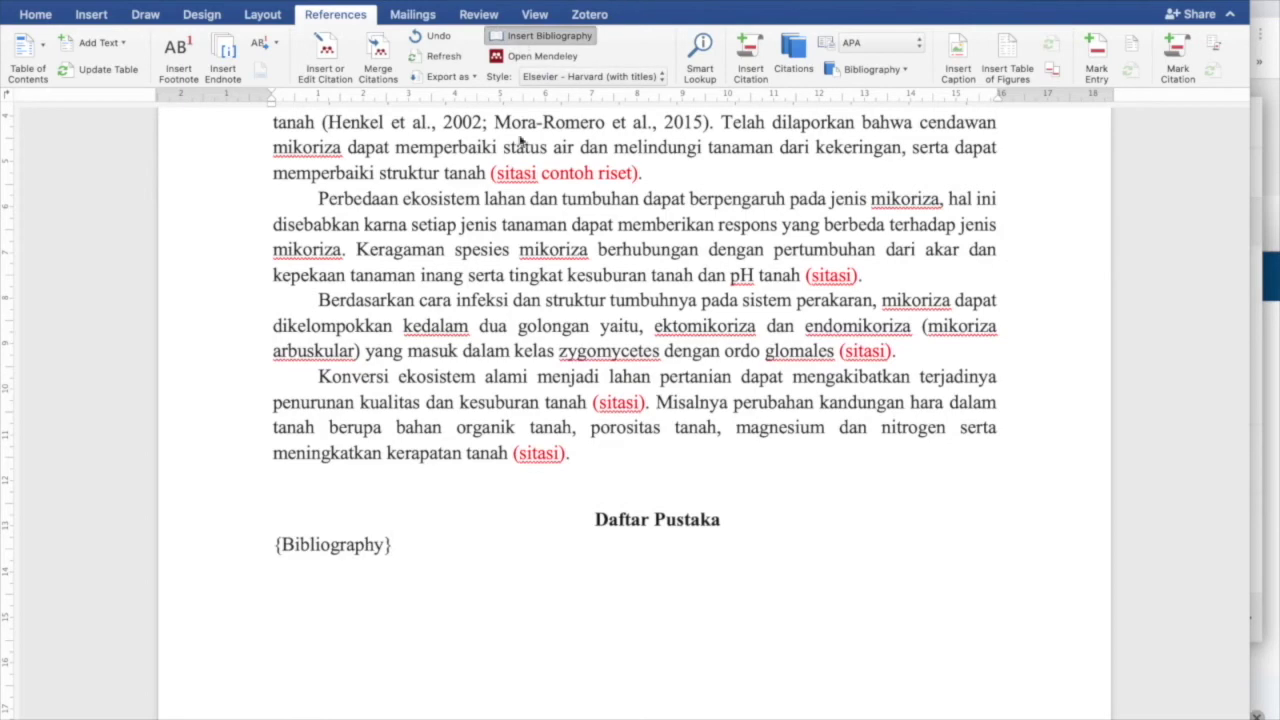
{"action": "scroll", "coordinate": [531, 350], "scroll_direction": "down", "scroll_amount": 5}
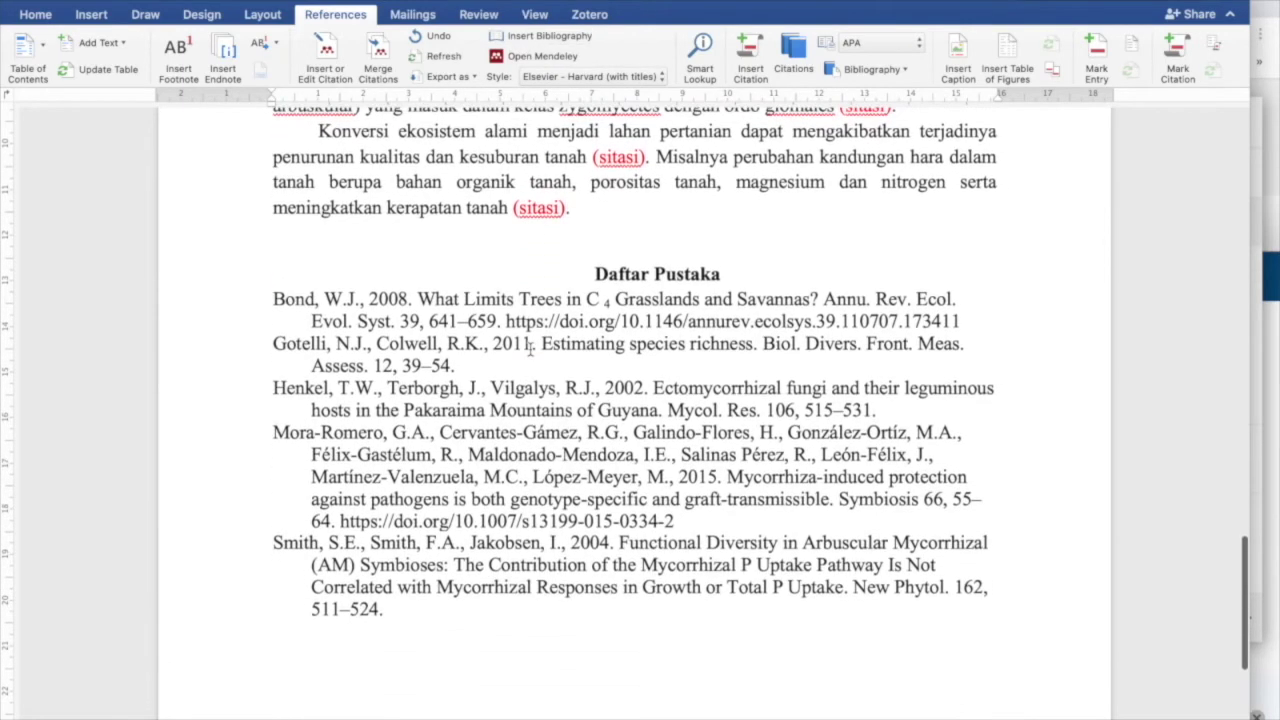
{"action": "scroll", "coordinate": [531, 350], "scroll_direction": "up", "scroll_amount": 5}
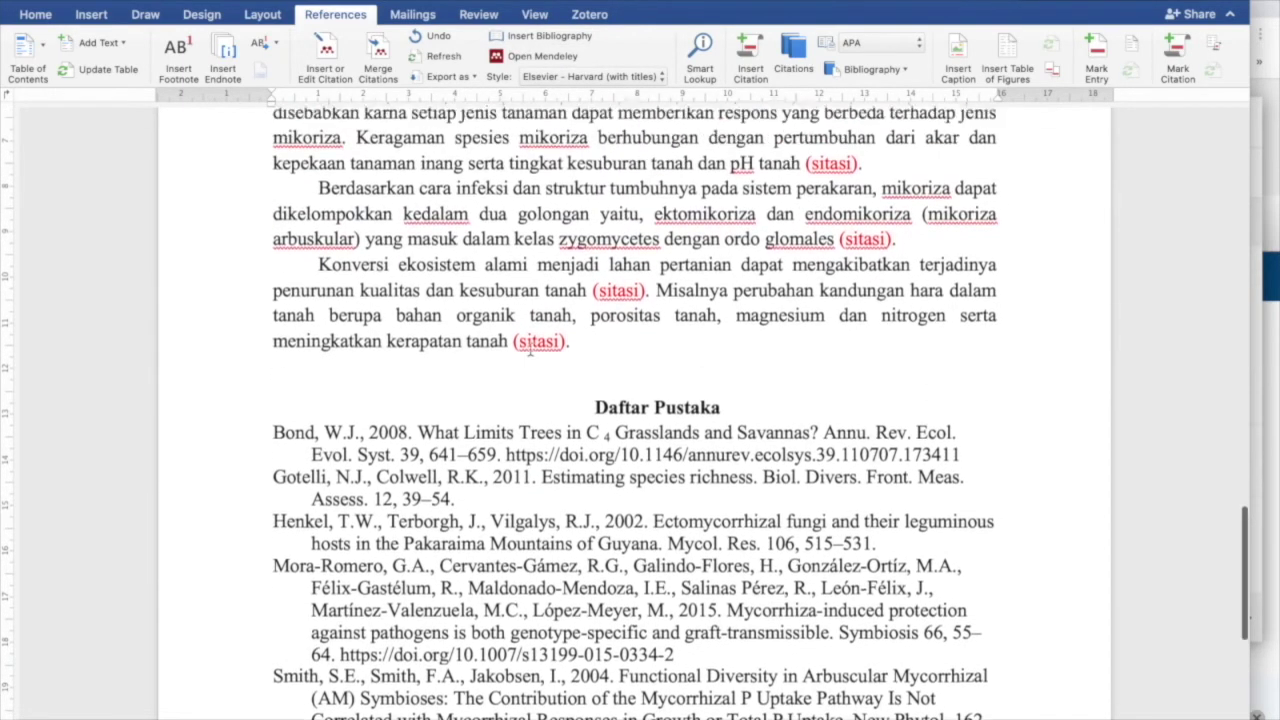
{"action": "scroll", "coordinate": [511, 448], "scroll_direction": "up", "scroll_amount": 3}
{"action": "scroll", "coordinate": [326, 375], "scroll_direction": "down", "scroll_amount": 6}
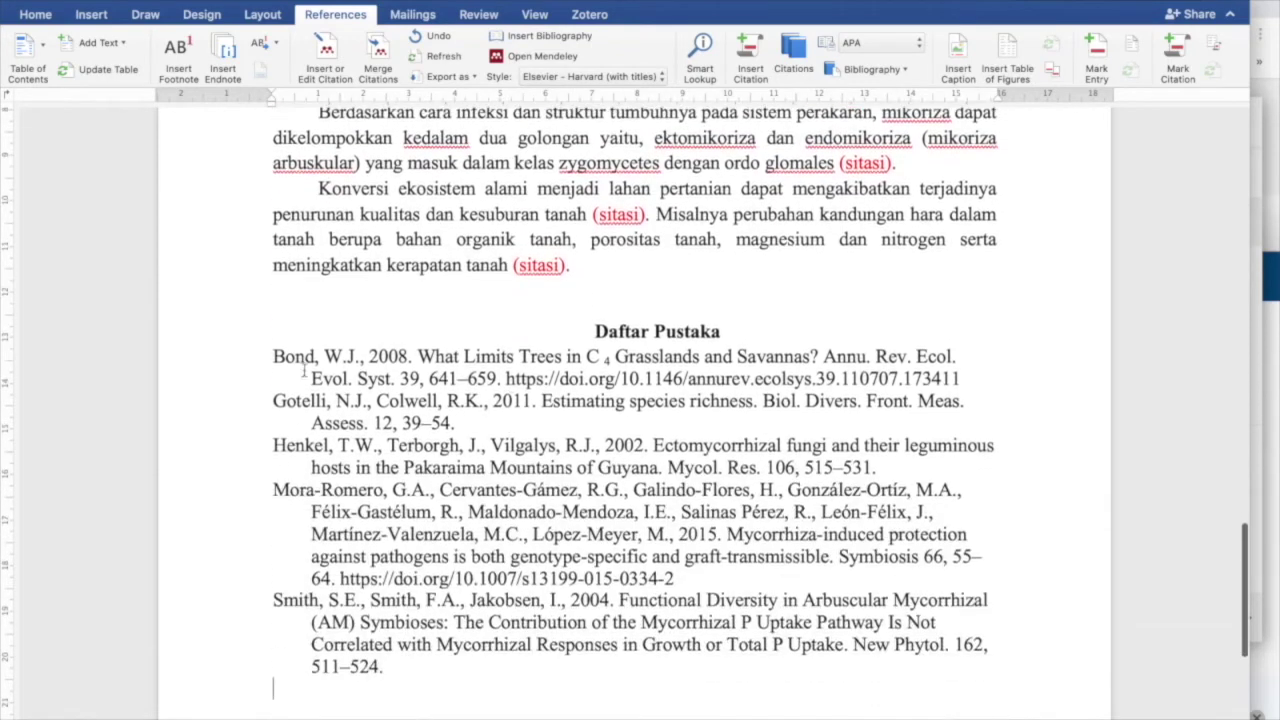
- Add a blank line between the "Daftar Pustaka" heading and the first bibliography entry
{"action": "left_click_drag", "start_coordinate": [231, 362], "coordinate": [269, 657]}
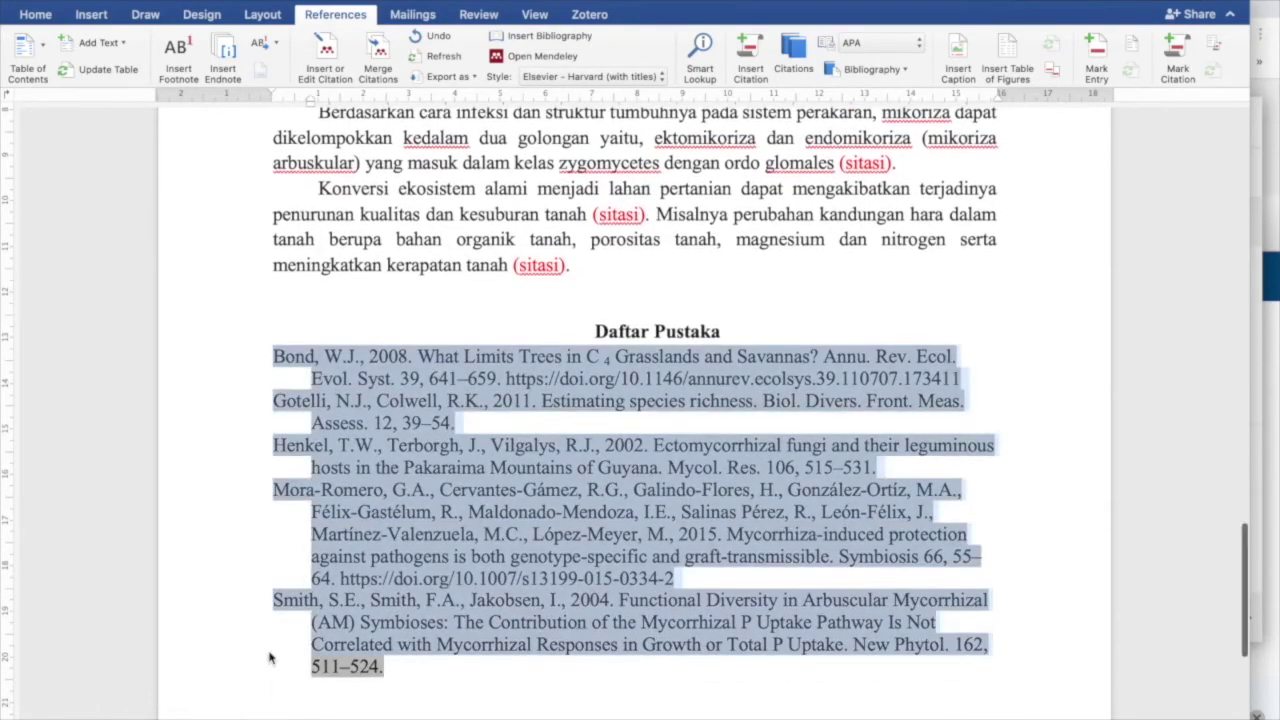
{"action": "scroll", "coordinate": [269, 655], "scroll_direction": "down", "scroll_amount": 1}
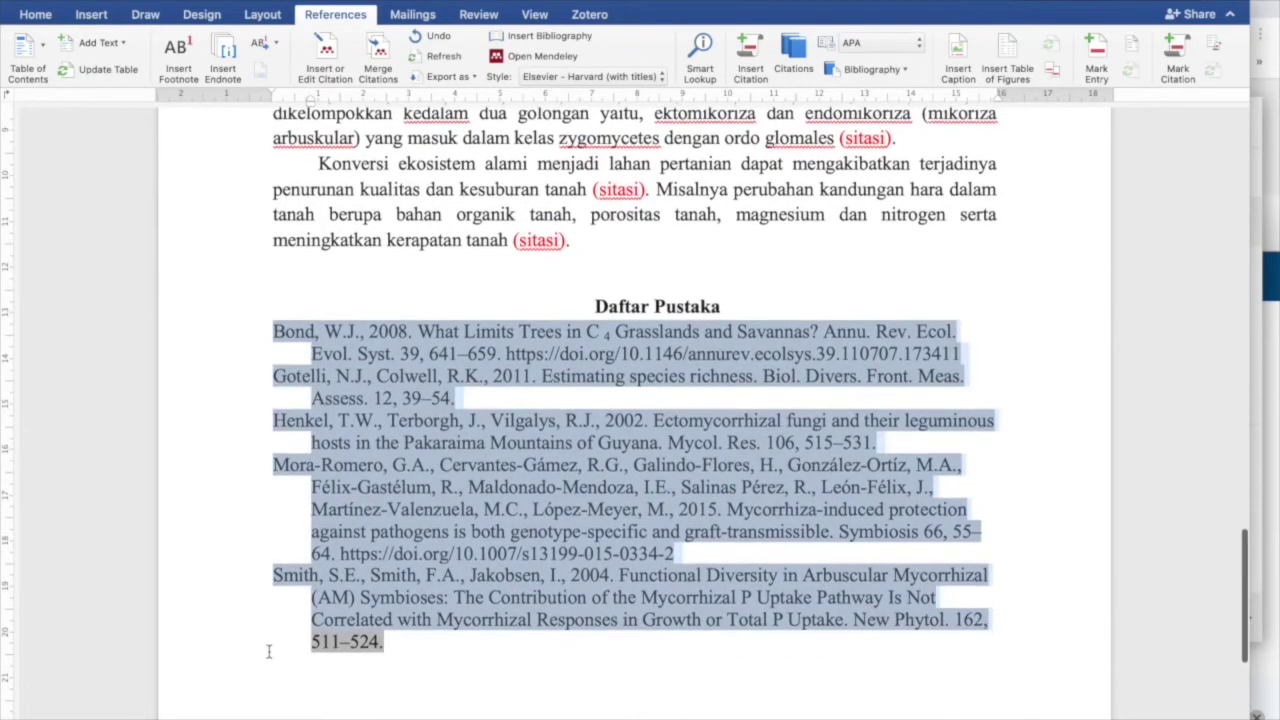
{"action": "left_click", "coordinate": [731, 306]}
{"action": "key", "text": "Return"}
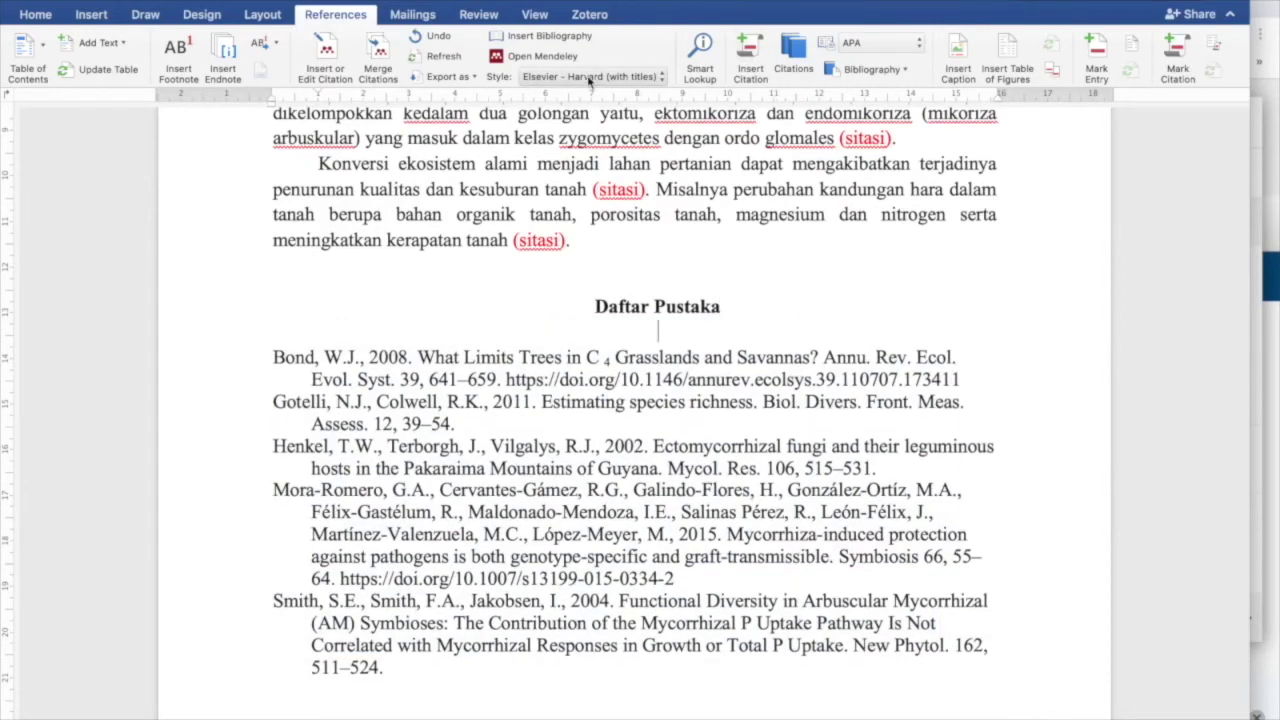
{"action": "scroll", "coordinate": [627, 253], "scroll_direction": "down", "scroll_amount": 4}
{"action": "scroll", "coordinate": [627, 253], "scroll_direction": "up", "scroll_amount": 2}
{"action": "scroll", "coordinate": [627, 253], "scroll_direction": "down", "scroll_amount": 5}
{"action": "scroll", "coordinate": [429, 591], "scroll_direction": "up", "scroll_amount": 4}
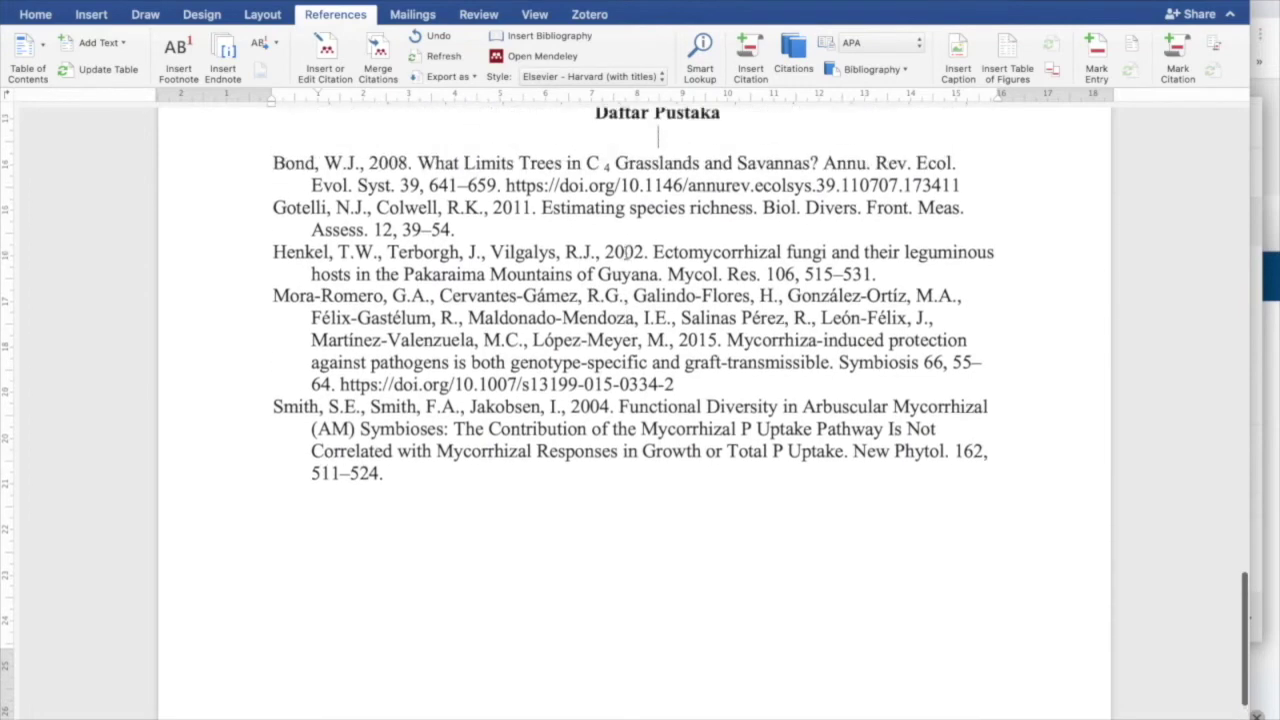
{"action": "scroll", "coordinate": [418, 582], "scroll_direction": "down", "scroll_amount": 2}
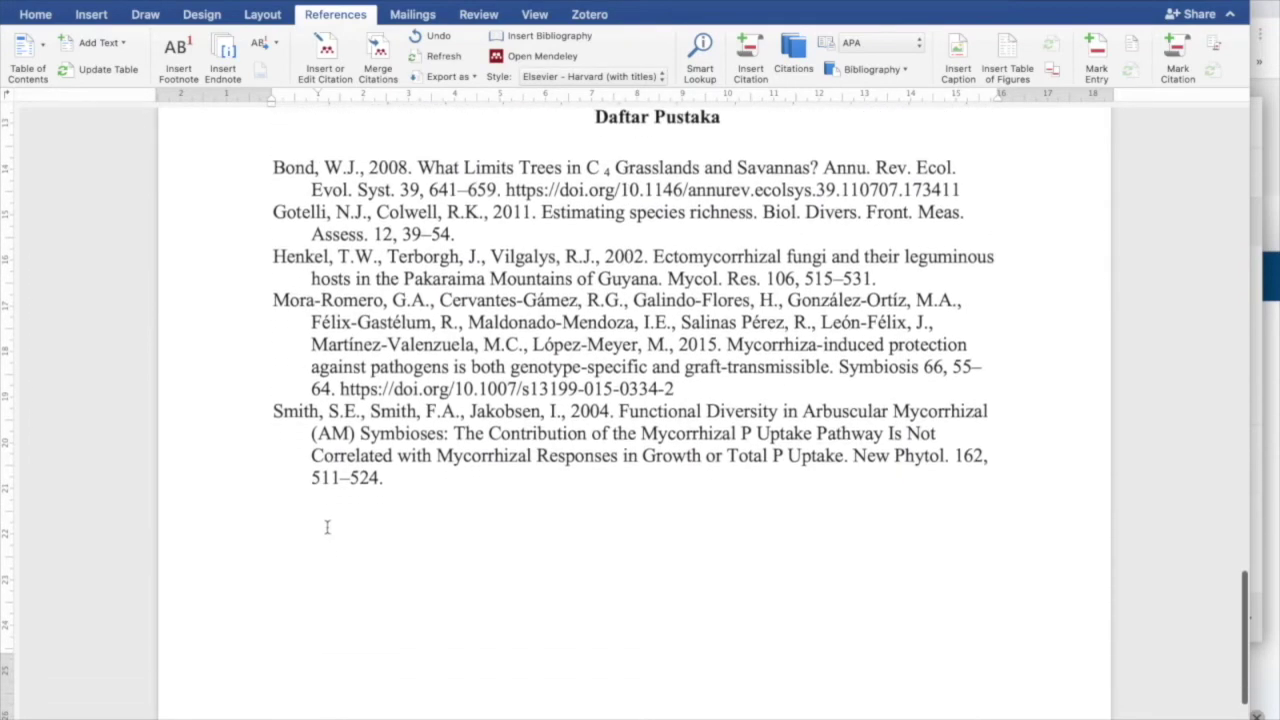
- Replace the placeholder "(sitasi contoh riset)." with a citation of the 2000 article "Patterns of species composition and distribution", found by searching "smi", and end with a period
{"action": "scroll", "coordinate": [612, 433], "scroll_direction": "up", "scroll_amount": 10}
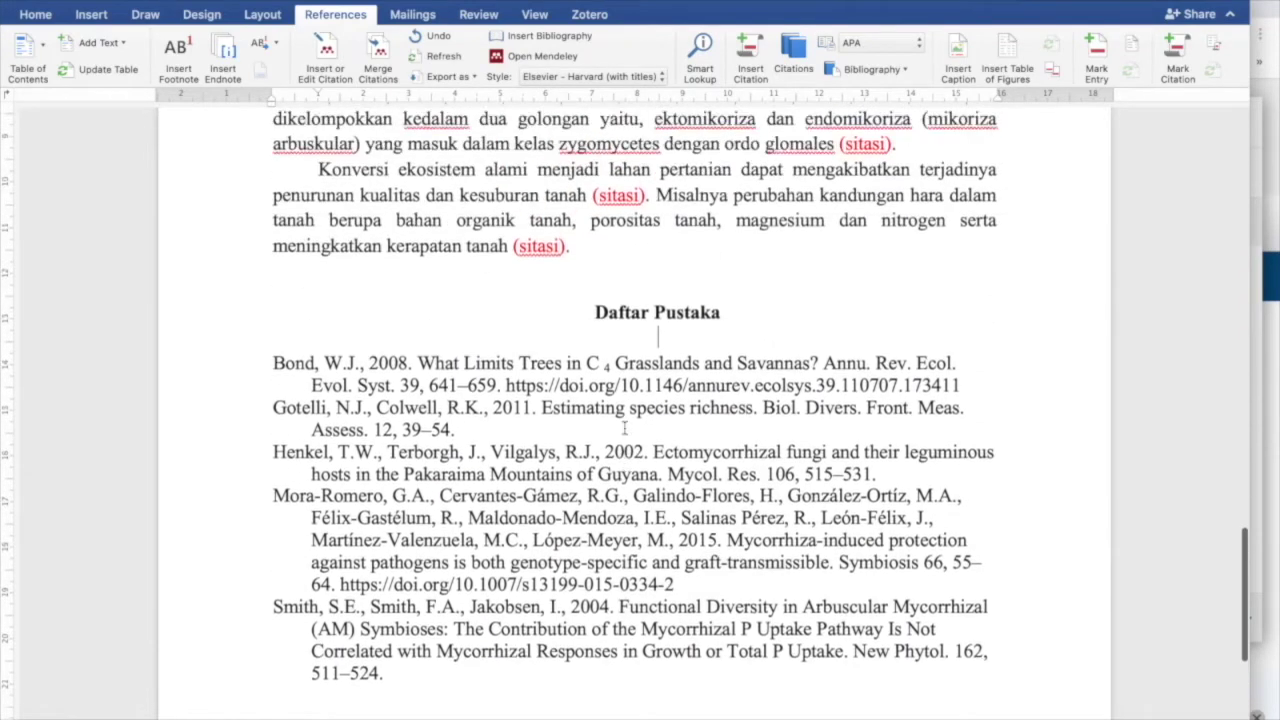
{"action": "left_click_drag", "start_coordinate": [660, 328], "coordinate": [494, 328]}
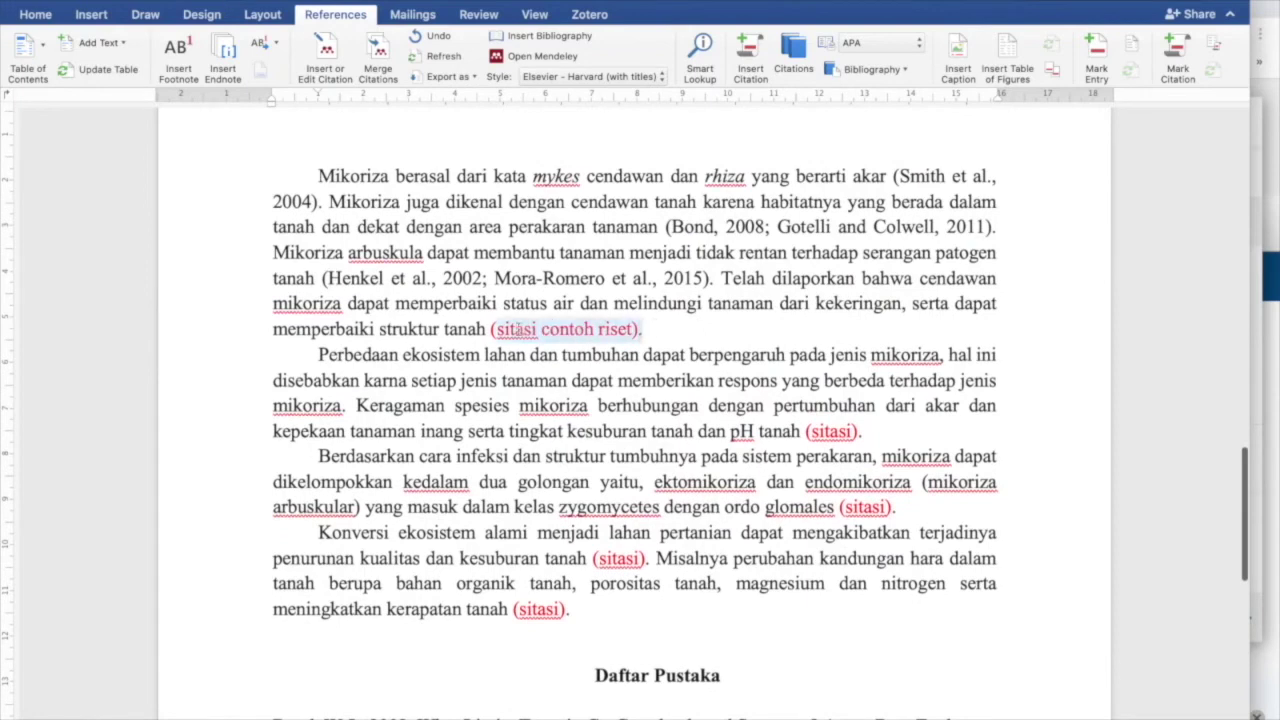
{"action": "key", "text": "BackSpace"}
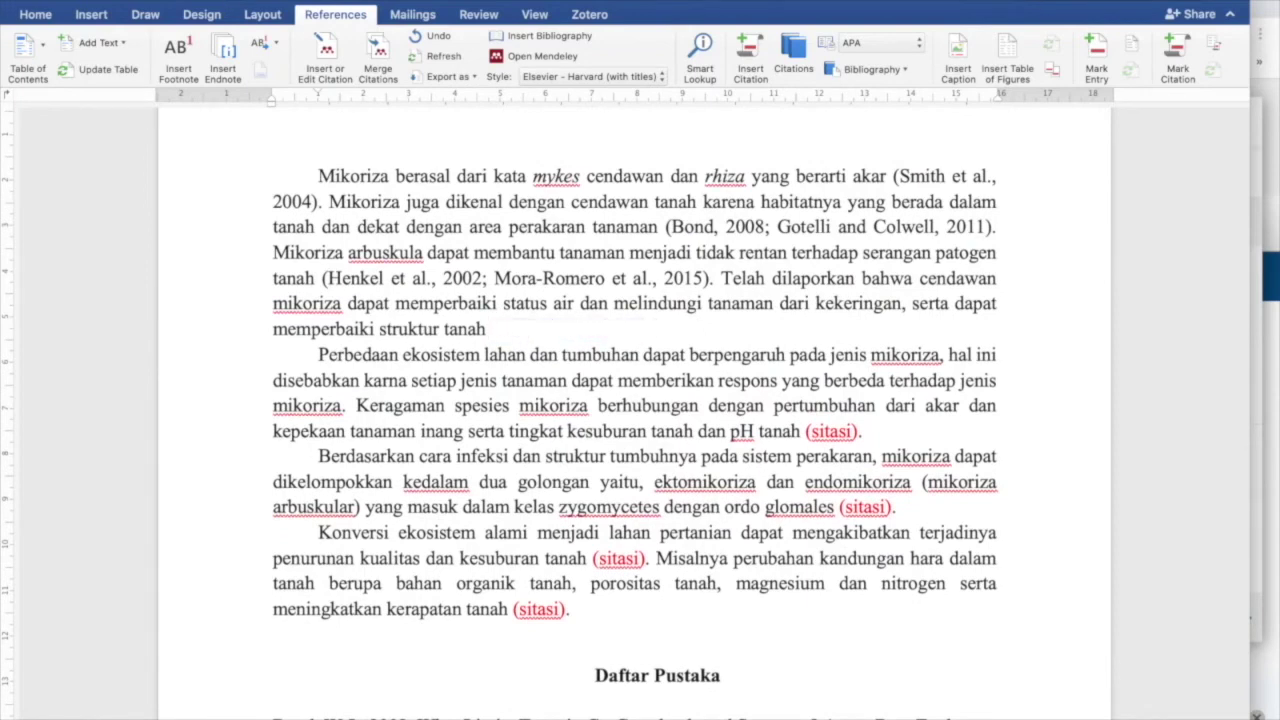
{"action": "left_click", "coordinate": [323, 57]}
{"action": "type", "text": "smi"}
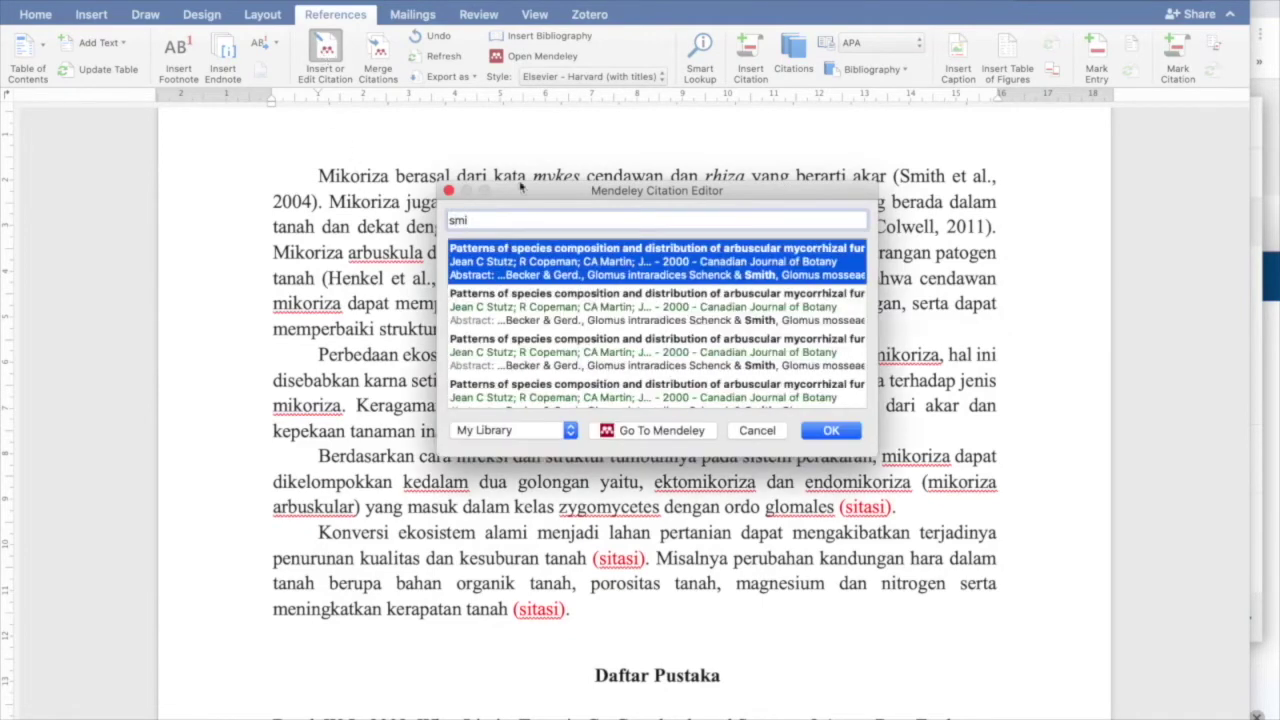
{"action": "left_click", "coordinate": [550, 270]}
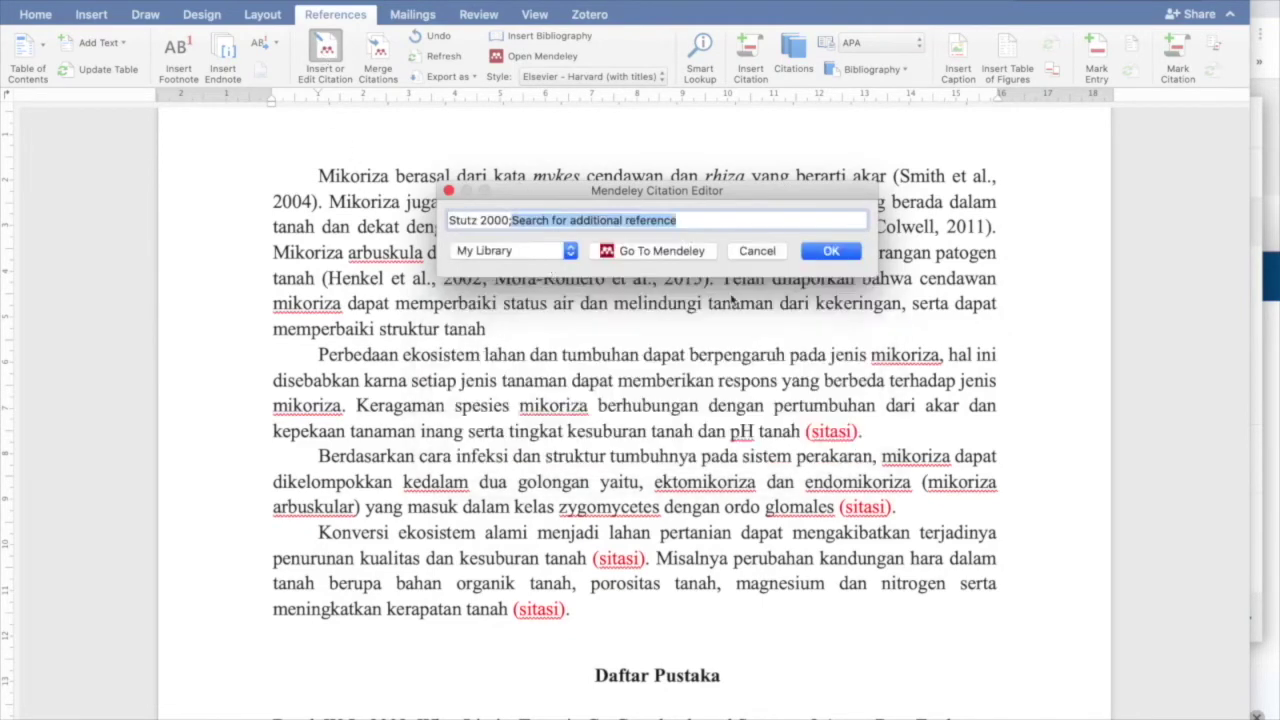
{"action": "left_click", "coordinate": [832, 251]}
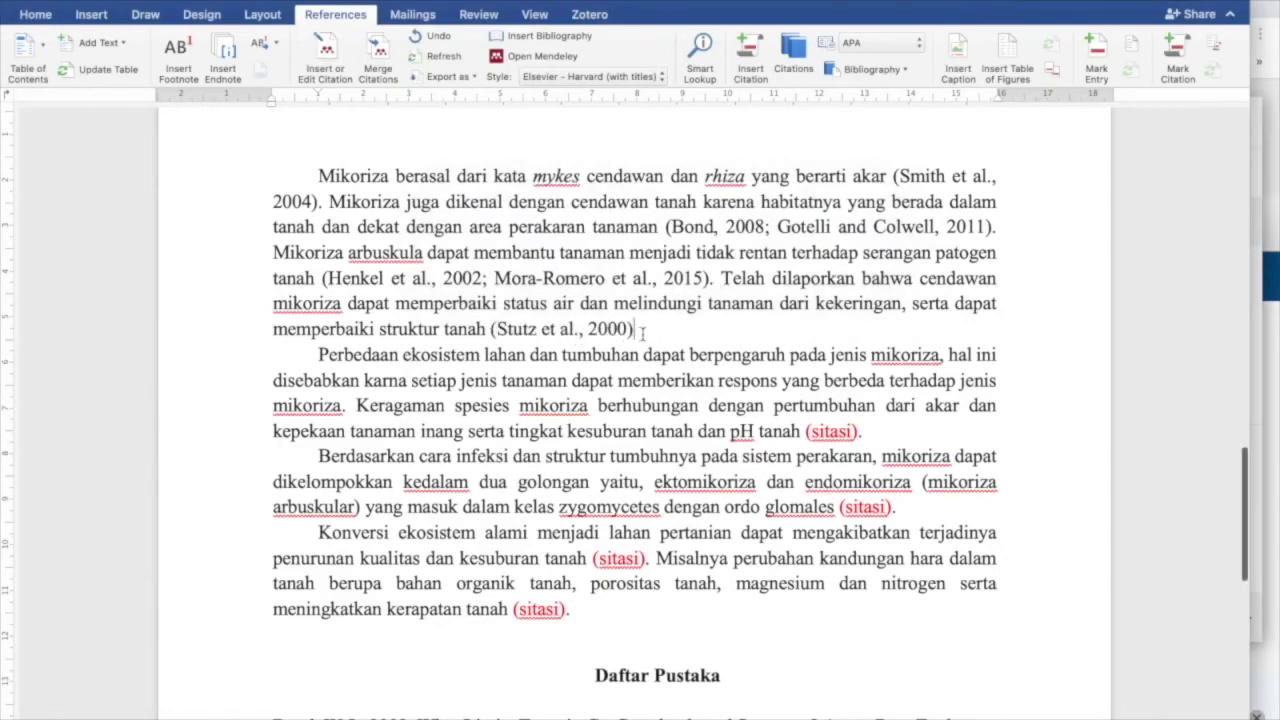
- Examine the bibliography under "Daftar Pustaka" for the newly cited 2000 article and compare the entries with the citations in the introduction
{"action": "scroll", "coordinate": [643, 333], "scroll_direction": "down", "scroll_amount": 10}
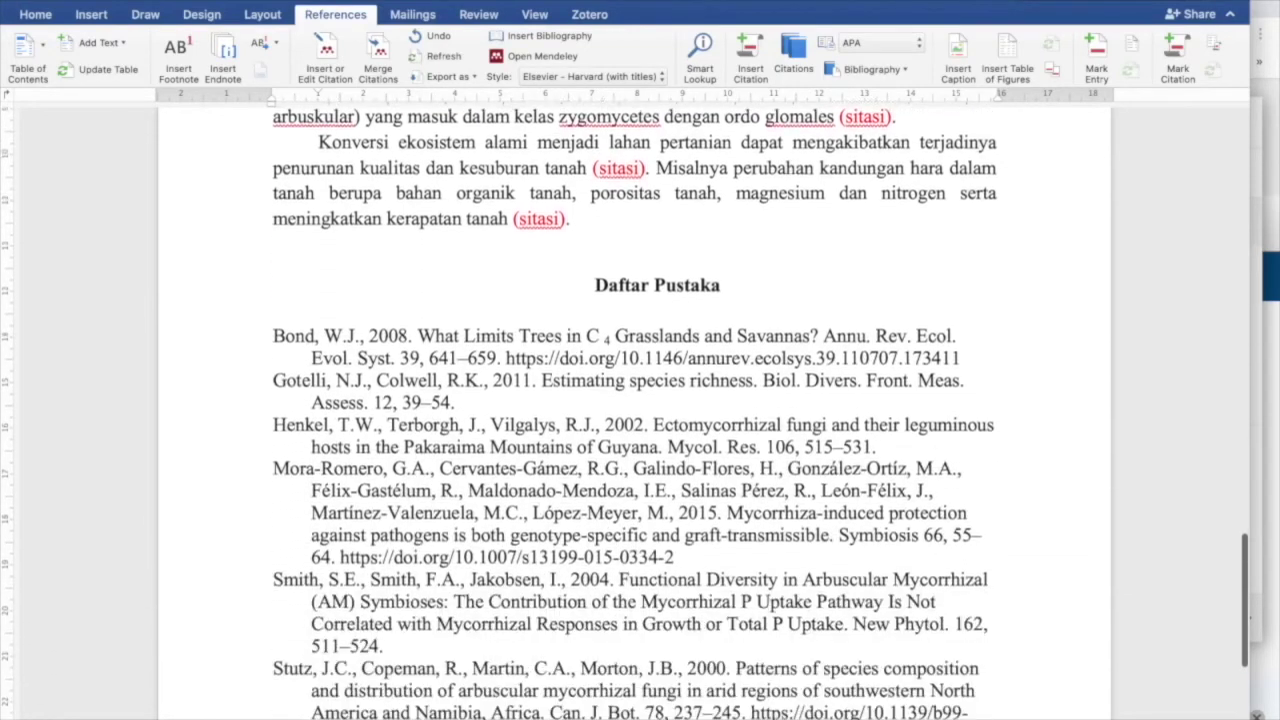
{"action": "scroll", "coordinate": [643, 333], "scroll_direction": "down", "scroll_amount": 3}
{"action": "left_click_drag", "start_coordinate": [229, 438], "coordinate": [233, 504]}
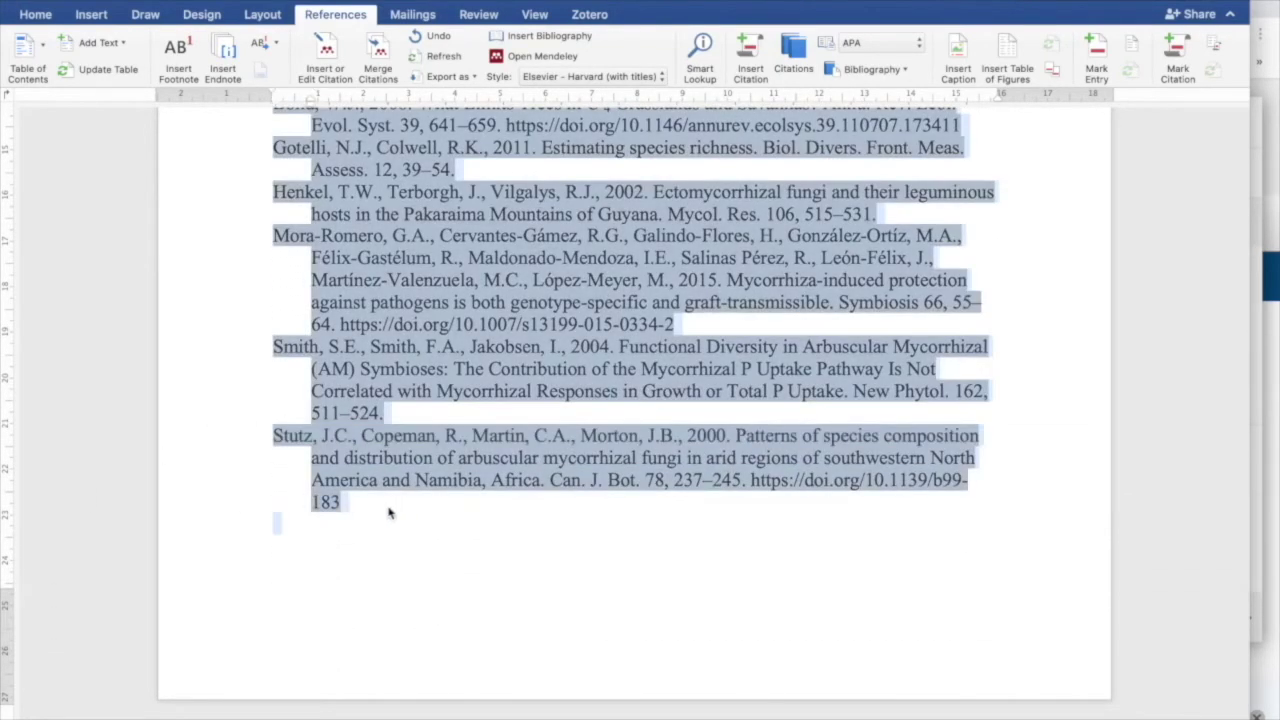
{"action": "scroll", "coordinate": [395, 508], "scroll_direction": "up", "scroll_amount": 10}
{"action": "scroll", "coordinate": [403, 503], "scroll_direction": "up", "scroll_amount": 7}
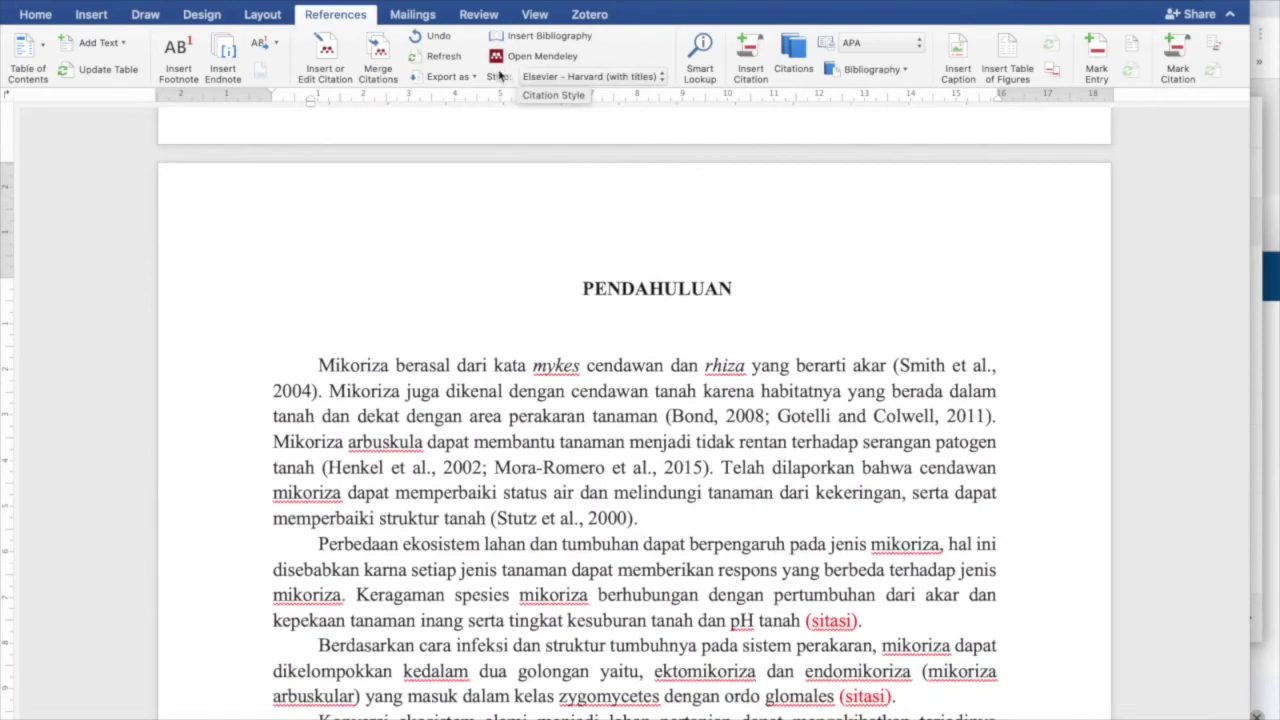
{"action": "scroll", "coordinate": [571, 197], "scroll_direction": "down", "scroll_amount": 2}
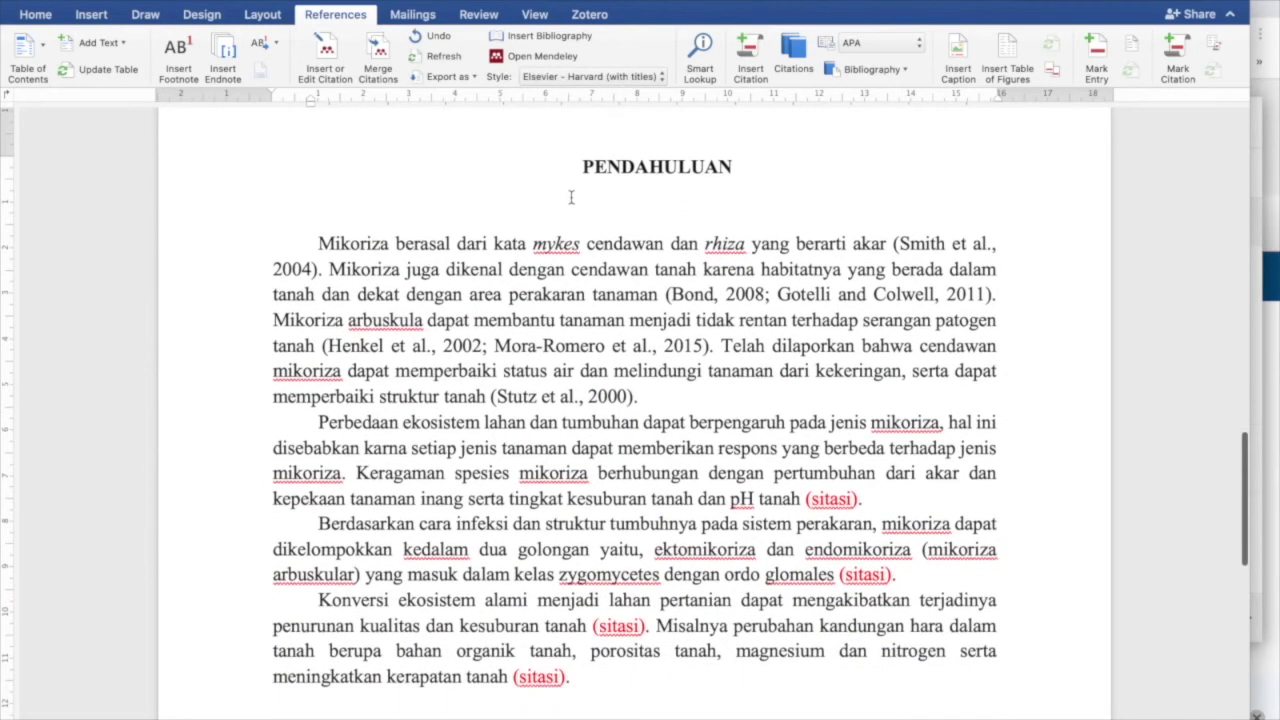
{"action": "scroll", "coordinate": [571, 197], "scroll_direction": "down", "scroll_amount": 2}
{"action": "scroll", "coordinate": [571, 197], "scroll_direction": "down", "scroll_amount": 3}
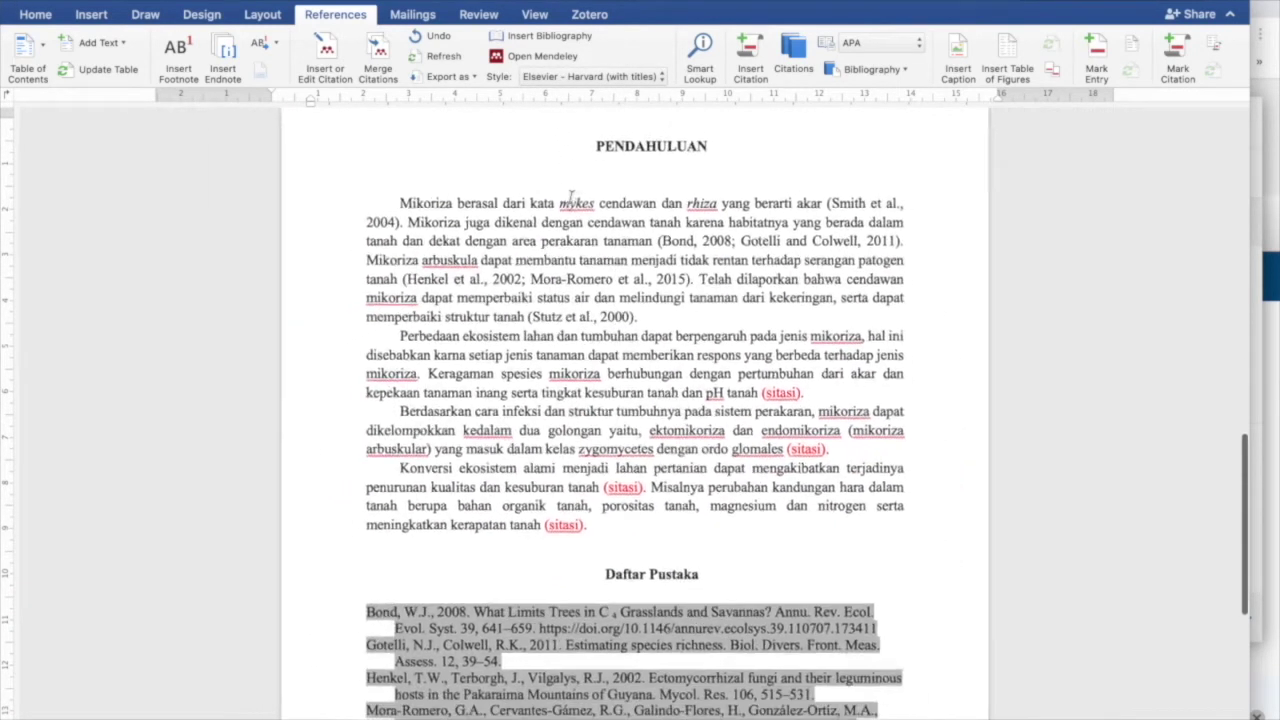
- Switch the citation style to American Political Science Association and check the citations and bibliography
{"action": "left_click", "coordinate": [563, 77]}
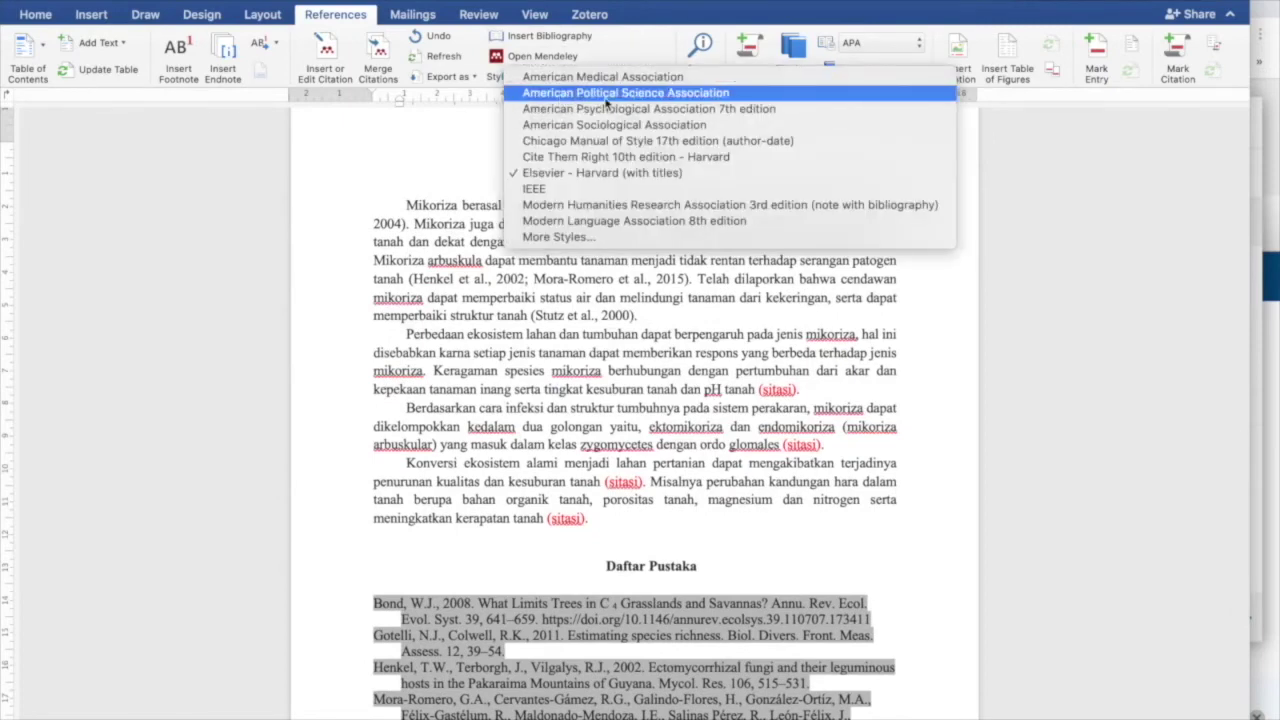
{"action": "left_click", "coordinate": [605, 93]}
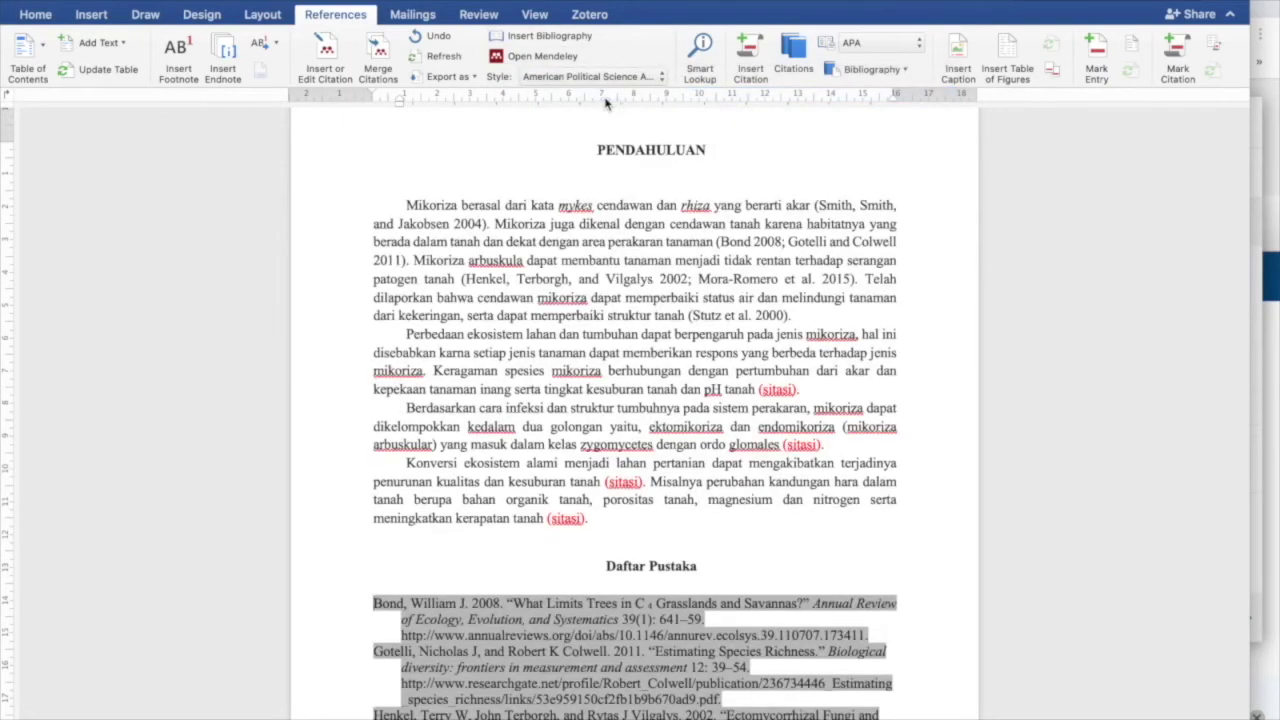
{"action": "scroll", "coordinate": [582, 286], "scroll_direction": "down", "scroll_amount": 2}
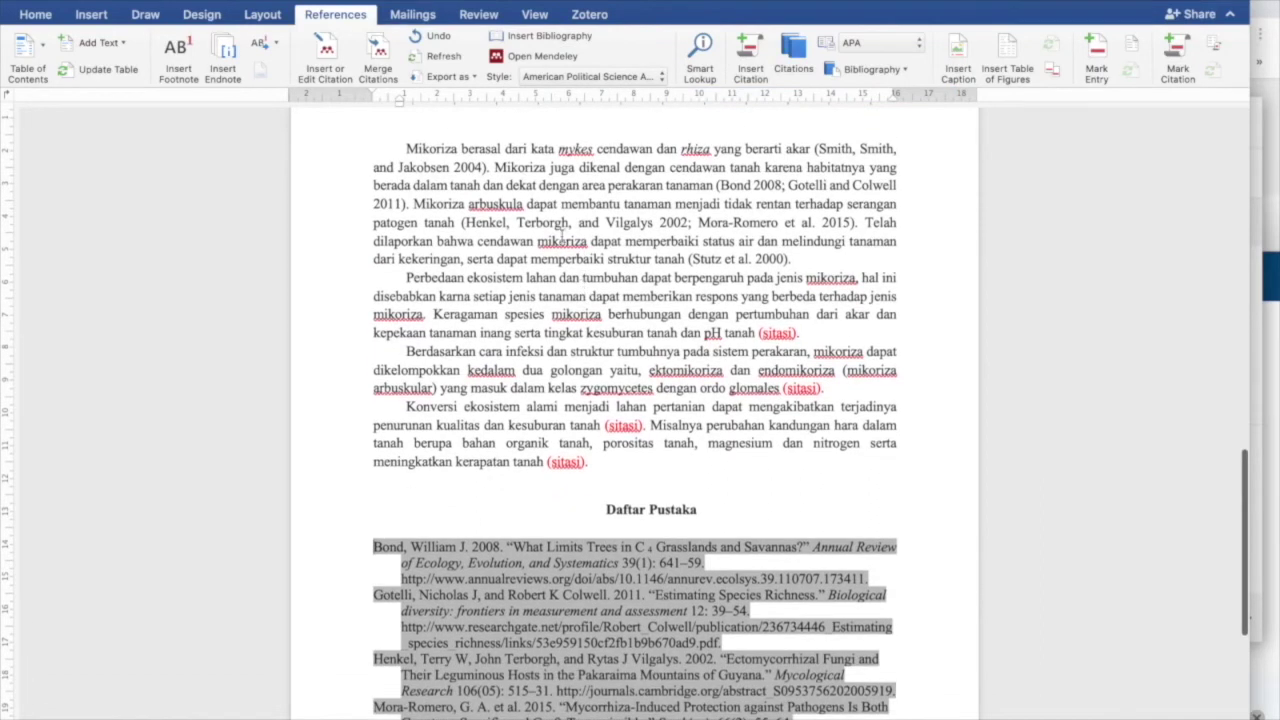
- Change the citation style to IEEE and look over the numbered citations and reference list
{"action": "left_click", "coordinate": [598, 77]}
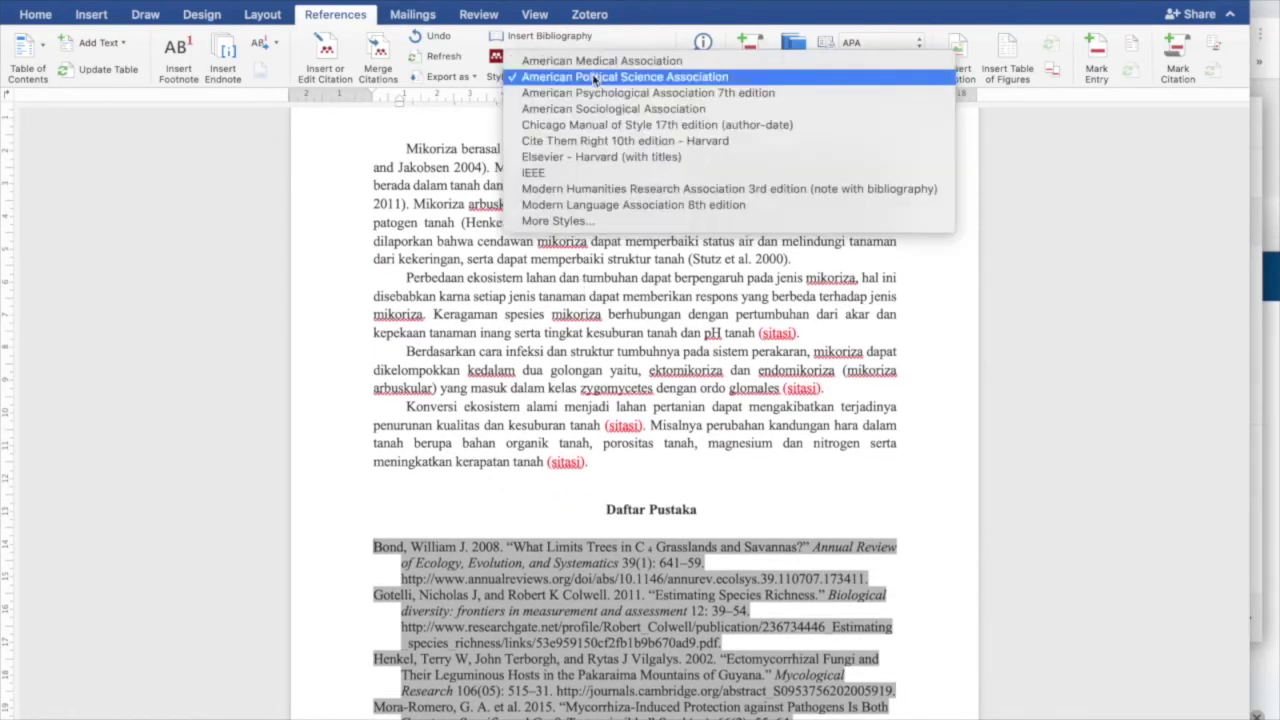
{"action": "left_click", "coordinate": [560, 173]}
{"action": "scroll", "coordinate": [612, 316], "scroll_direction": "down", "scroll_amount": 3}
{"action": "scroll", "coordinate": [611, 318], "scroll_direction": "down", "scroll_amount": 2}
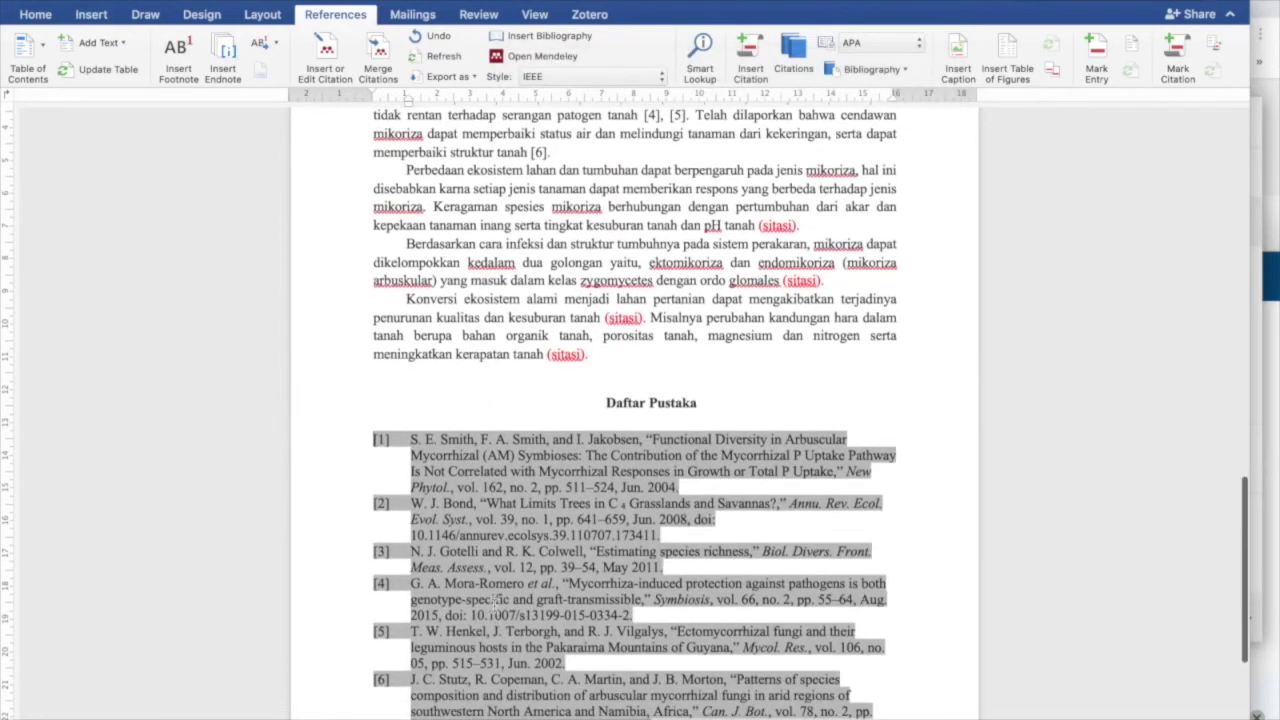
{"action": "scroll", "coordinate": [502, 535], "scroll_direction": "down", "scroll_amount": 5}
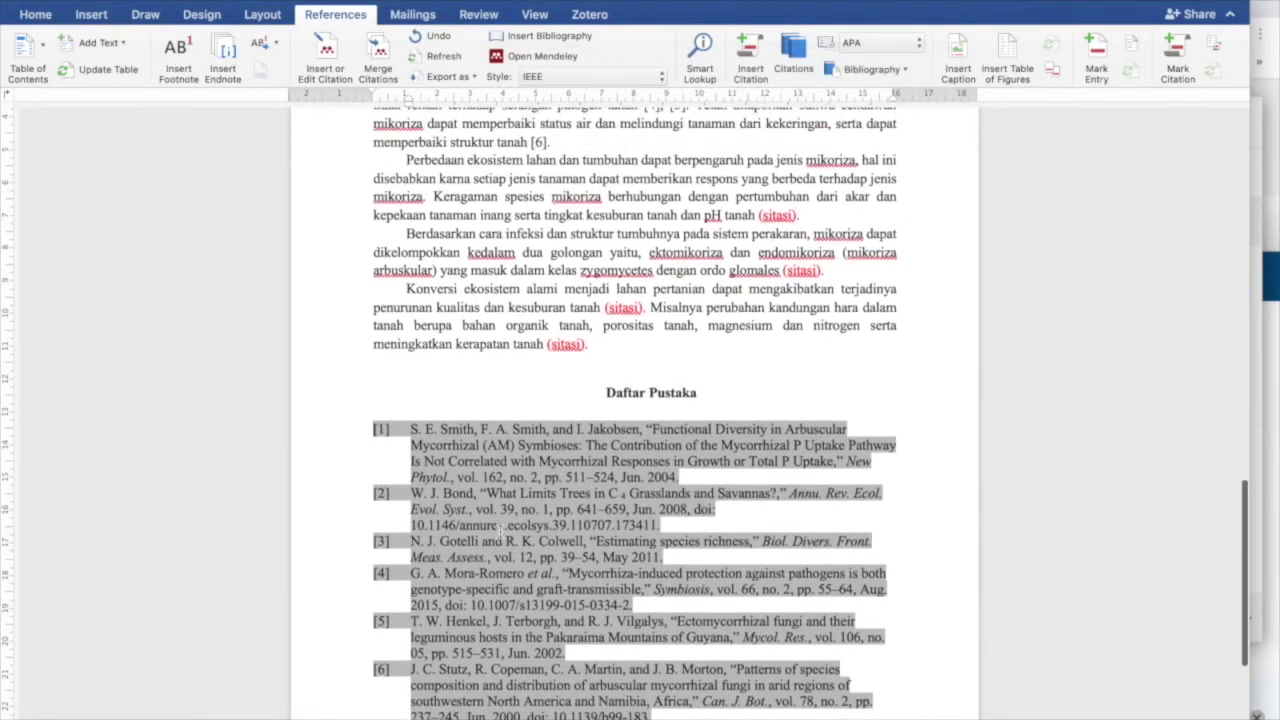
{"action": "scroll", "coordinate": [500, 528], "scroll_direction": "up", "scroll_amount": 5}
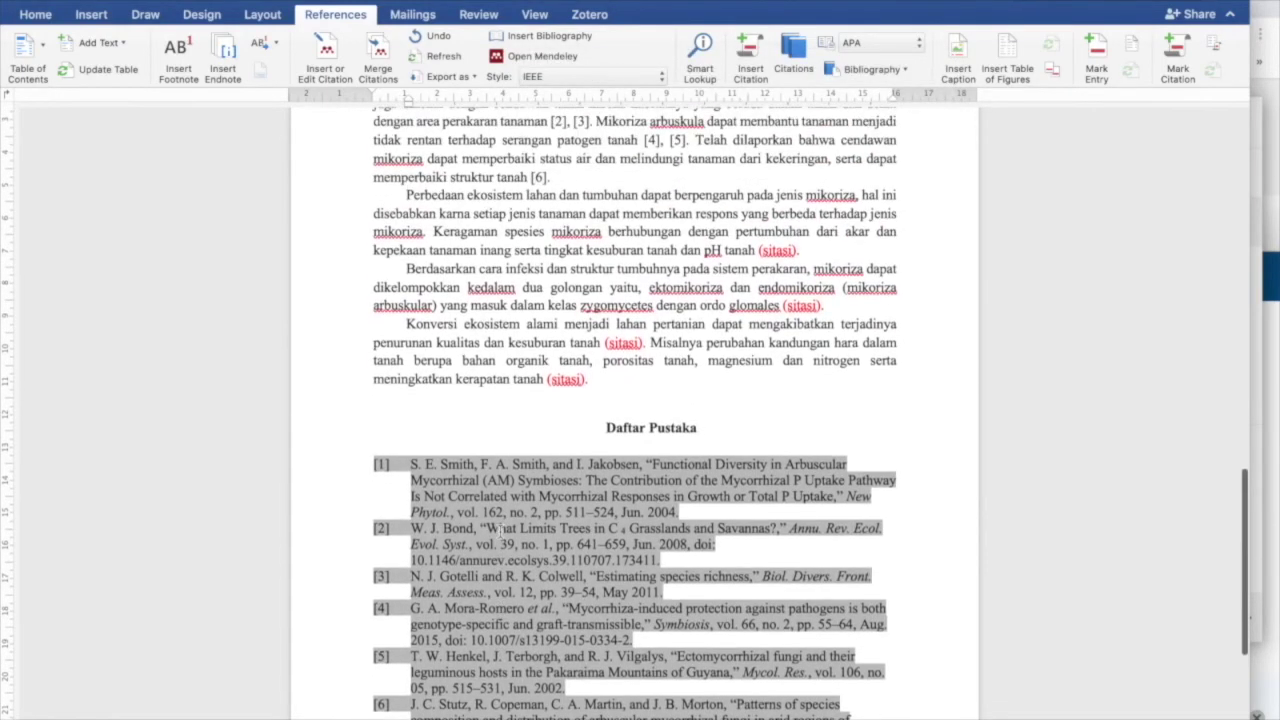
- Set the citation style back to Elsevier - Harvard (with titles)
{"action": "left_click", "coordinate": [570, 77]}
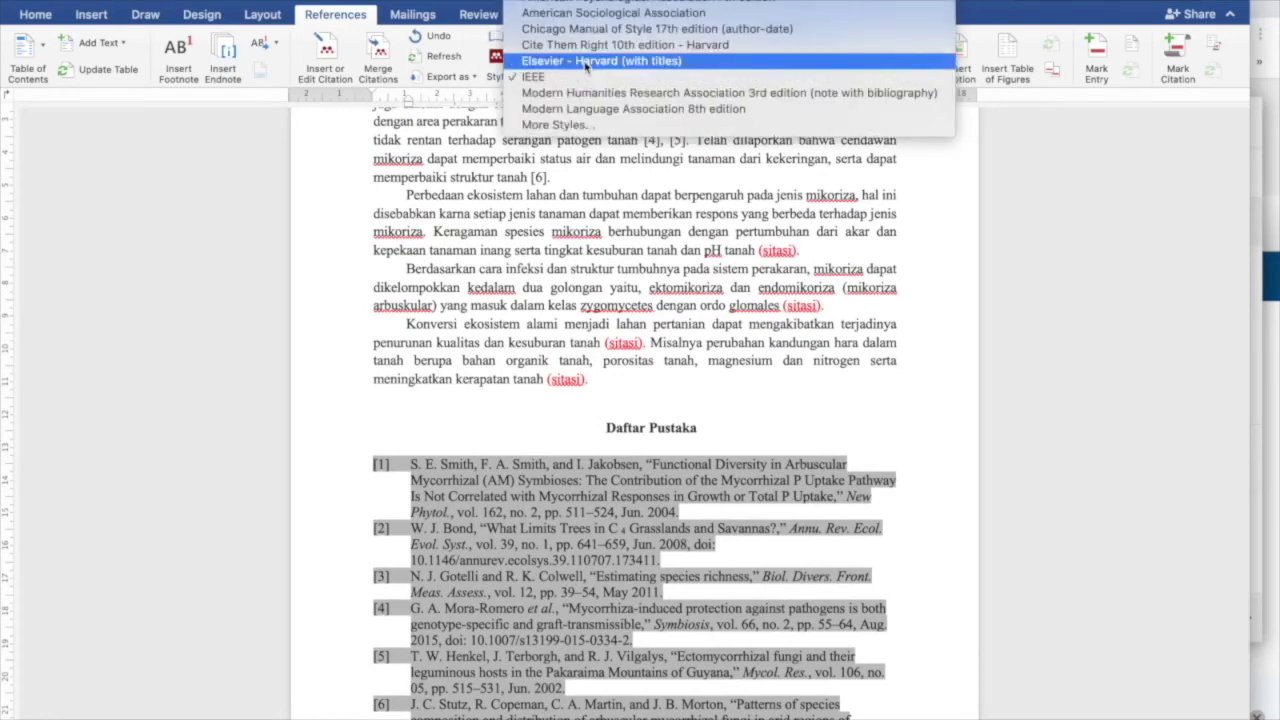
{"action": "left_click", "coordinate": [587, 61]}
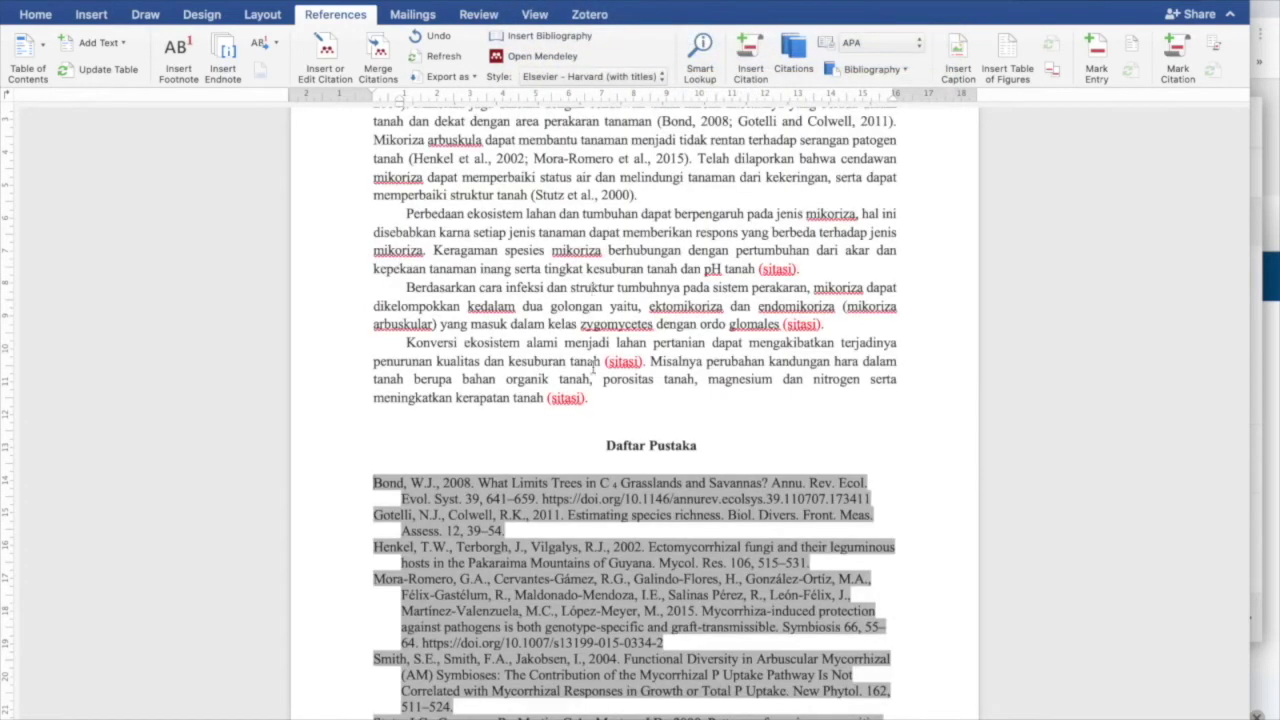
{"action": "scroll", "coordinate": [589, 396], "scroll_direction": "up", "scroll_amount": 4}
{"action": "scroll", "coordinate": [588, 395], "scroll_direction": "up", "scroll_amount": 1}
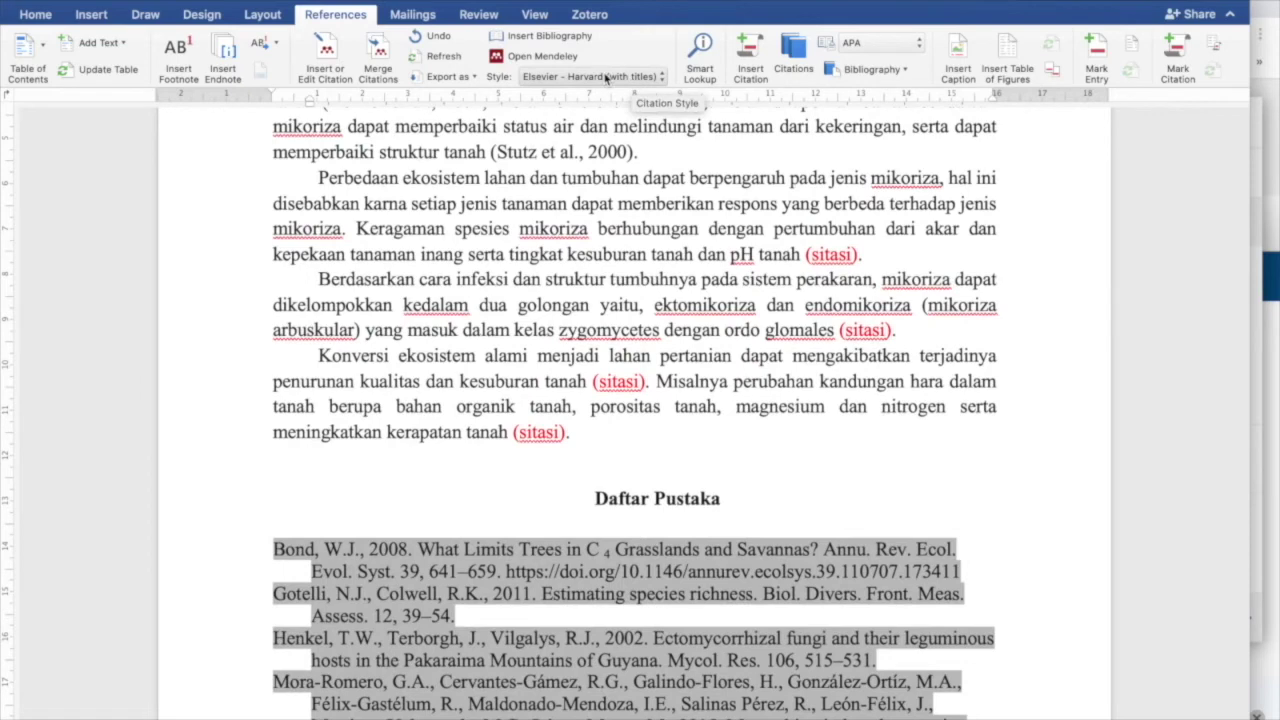
- Open the full Citation Styles manager and look through the installed styles
{"action": "left_click", "coordinate": [553, 79]}
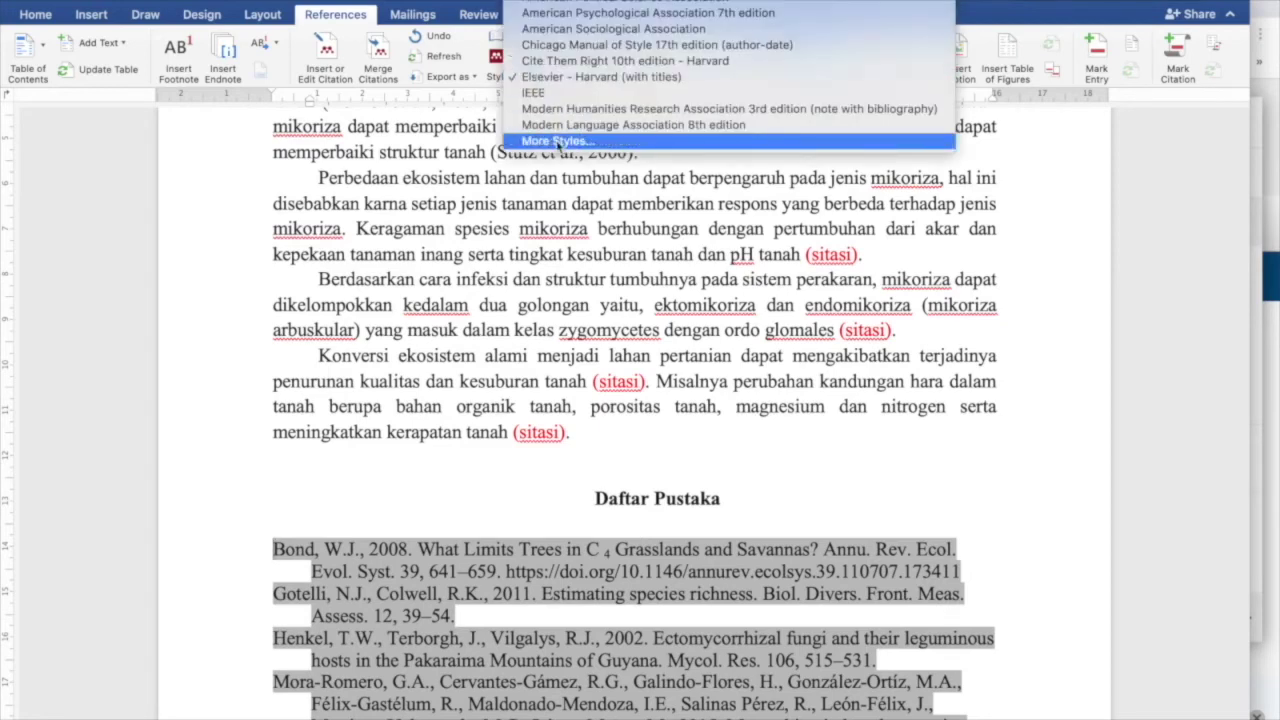
{"action": "left_click", "coordinate": [557, 141]}
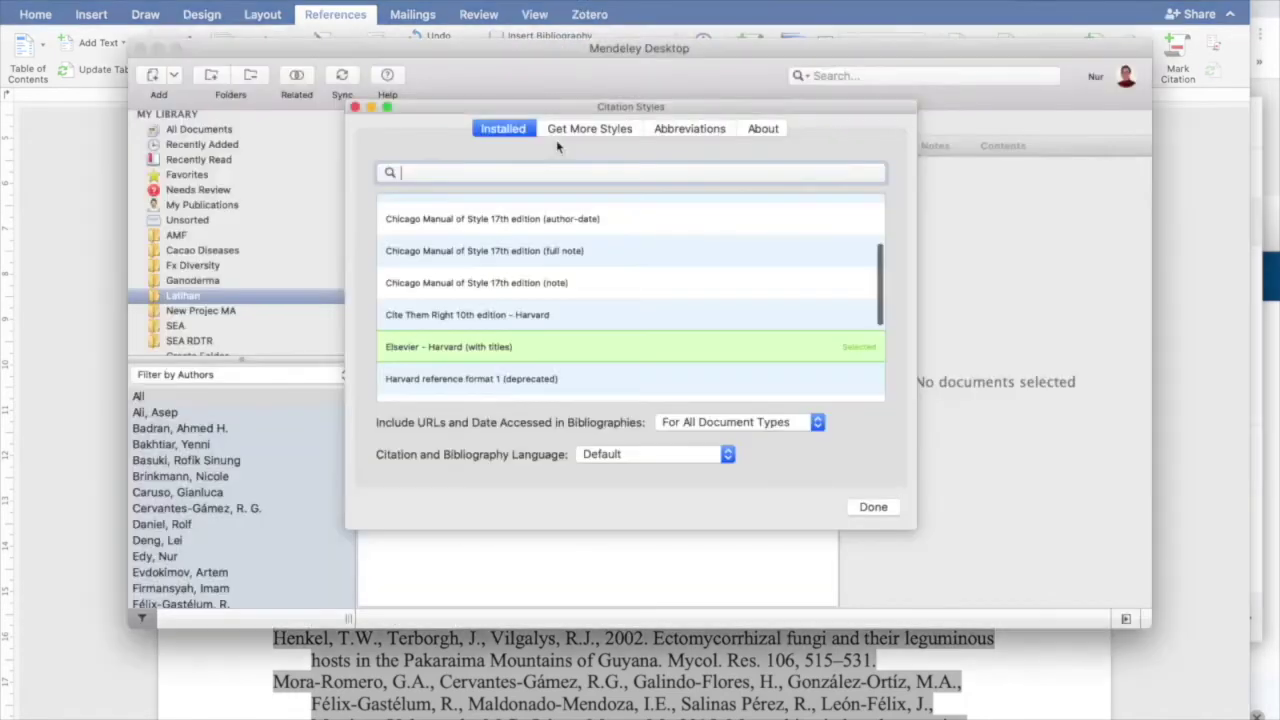
{"action": "scroll", "coordinate": [517, 292], "scroll_direction": "down", "scroll_amount": 5}
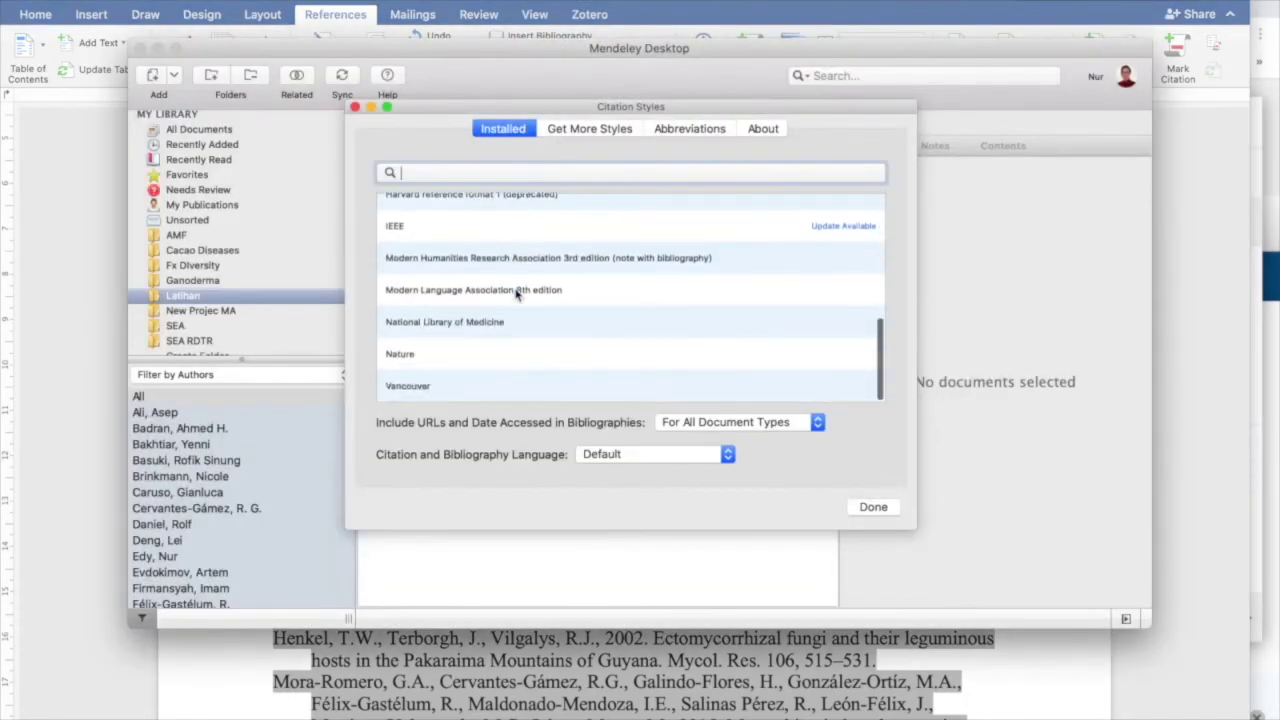
{"action": "scroll", "coordinate": [517, 292], "scroll_direction": "up", "scroll_amount": 10}
{"action": "scroll", "coordinate": [517, 292], "scroll_direction": "down", "scroll_amount": 10}
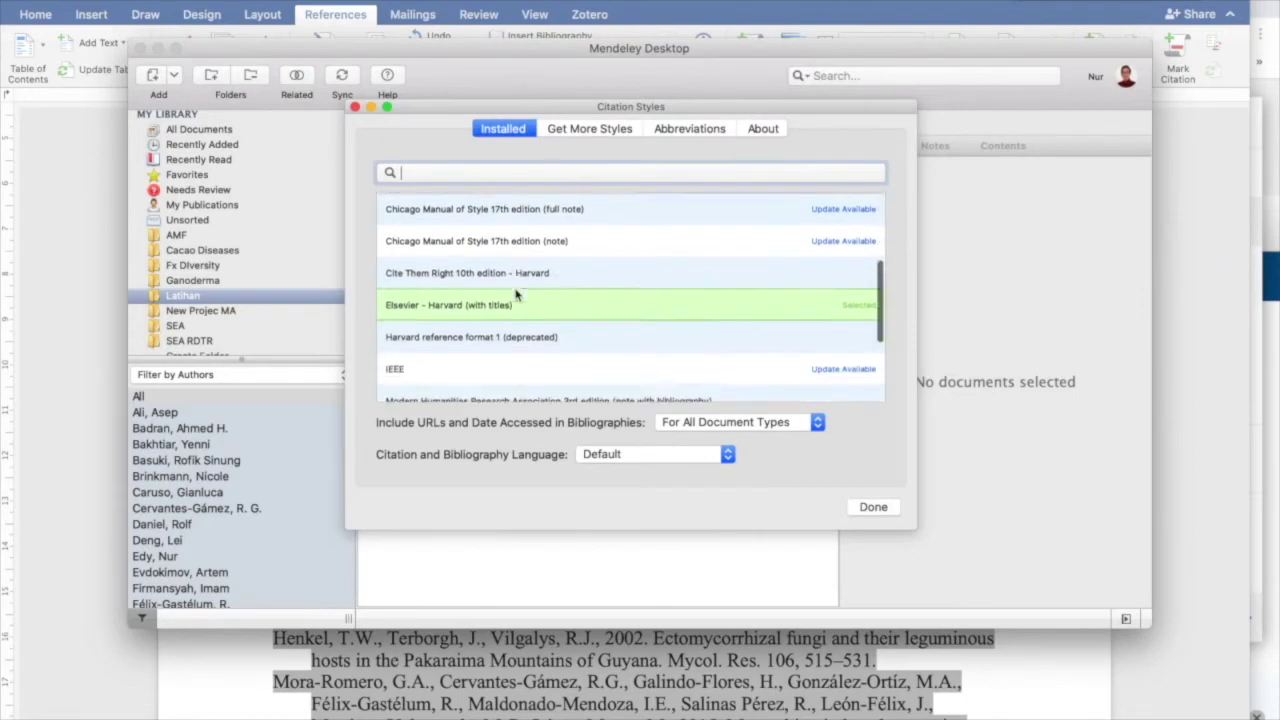
{"action": "scroll", "coordinate": [517, 292], "scroll_direction": "up", "scroll_amount": 10}
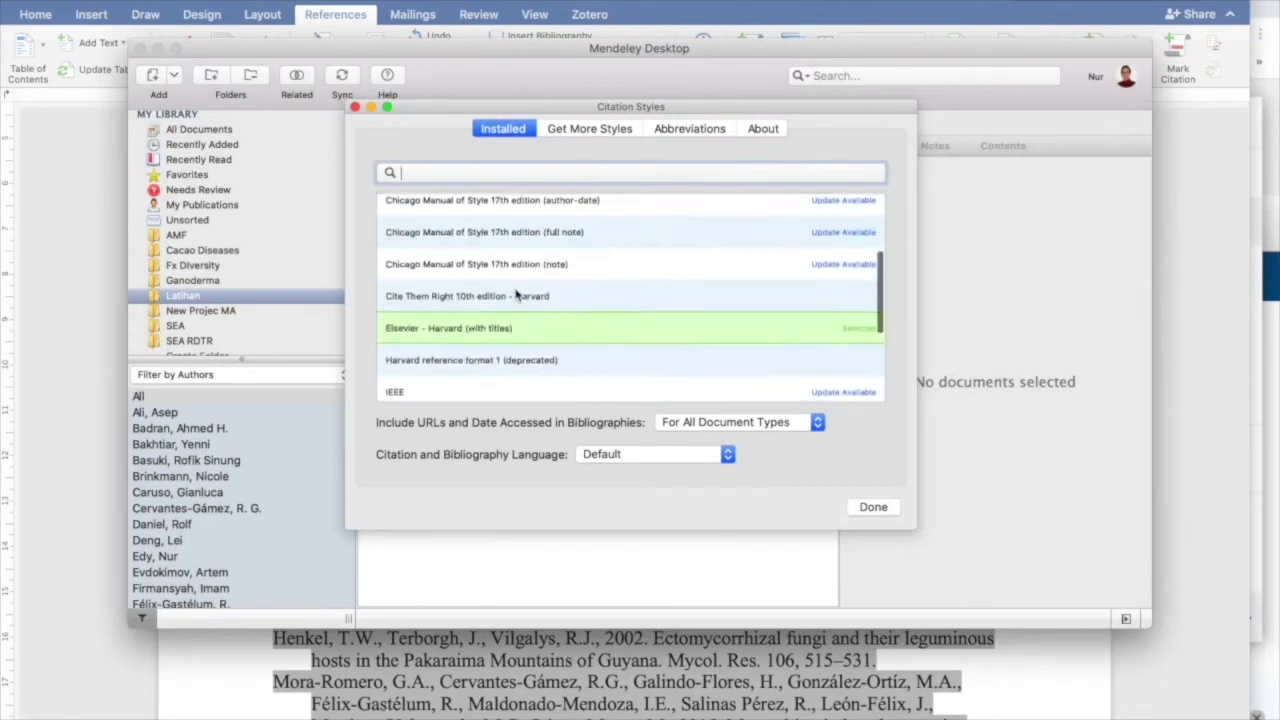
- Search the additional downloadable citation styles for Elsevier and look at the Harvard entries with and without titles
{"action": "left_click", "coordinate": [589, 130]}
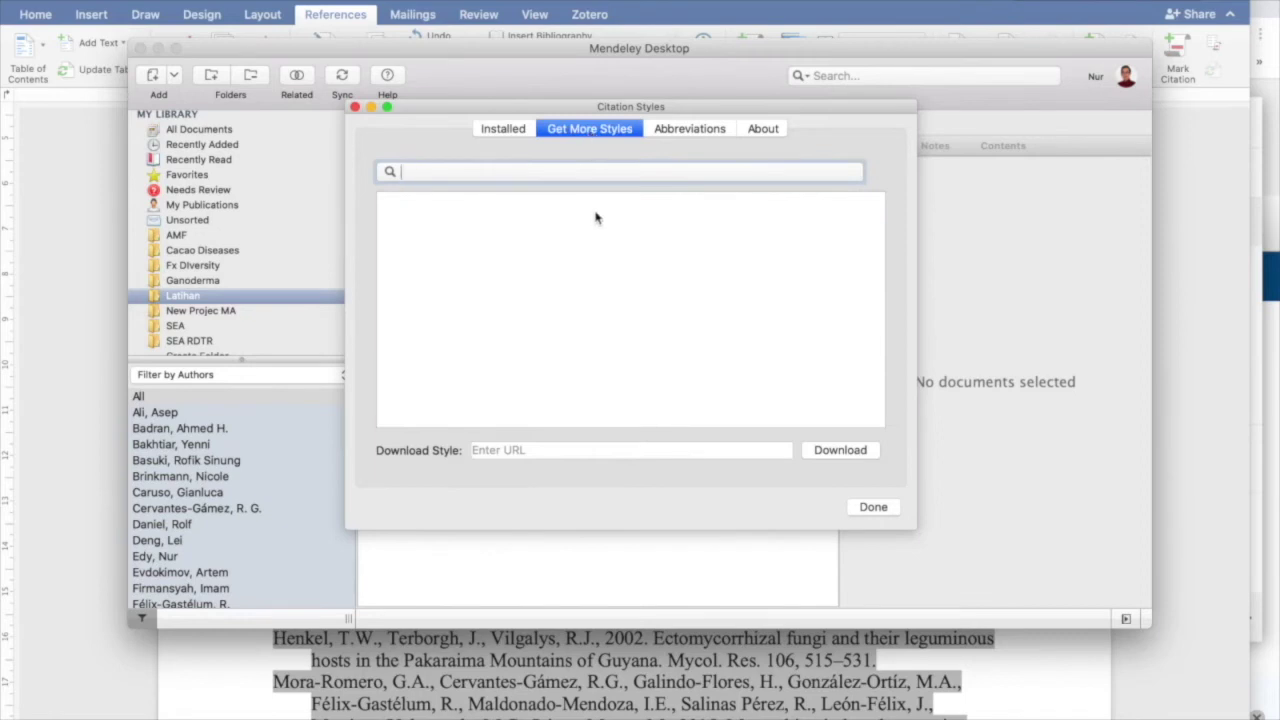
{"action": "type", "text": "Else"}
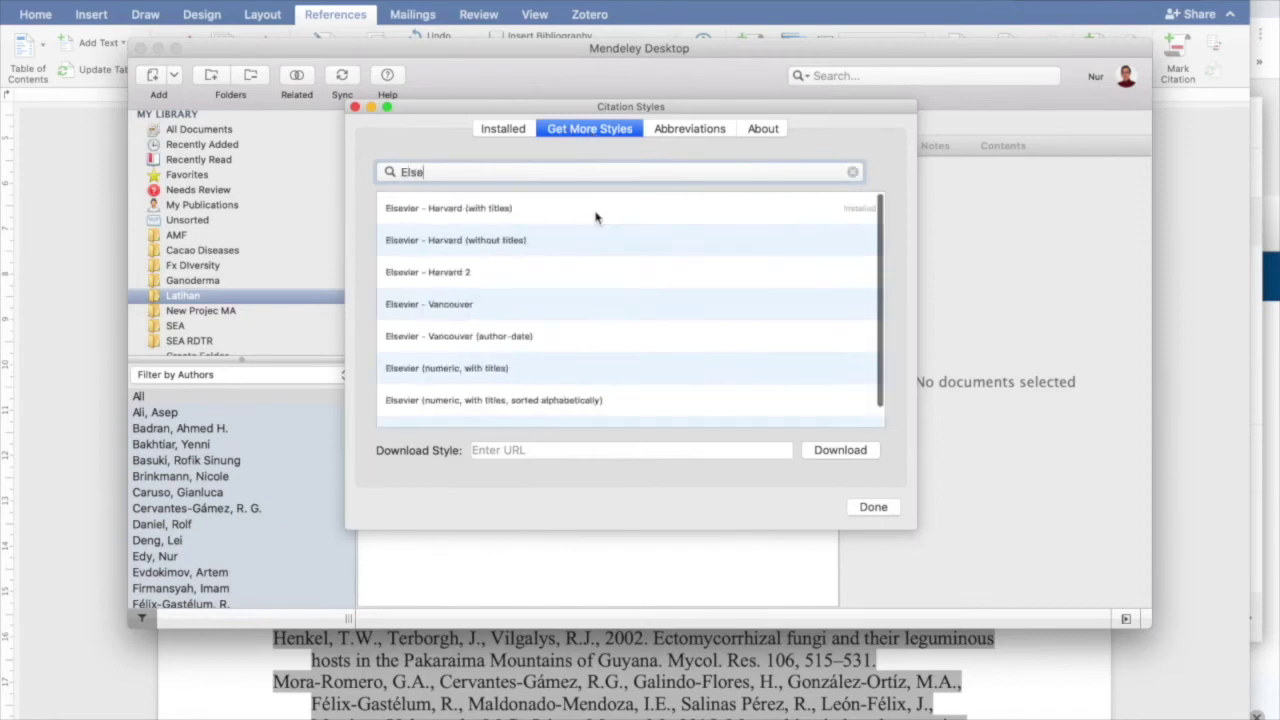
{"action": "type", "text": "vier"}
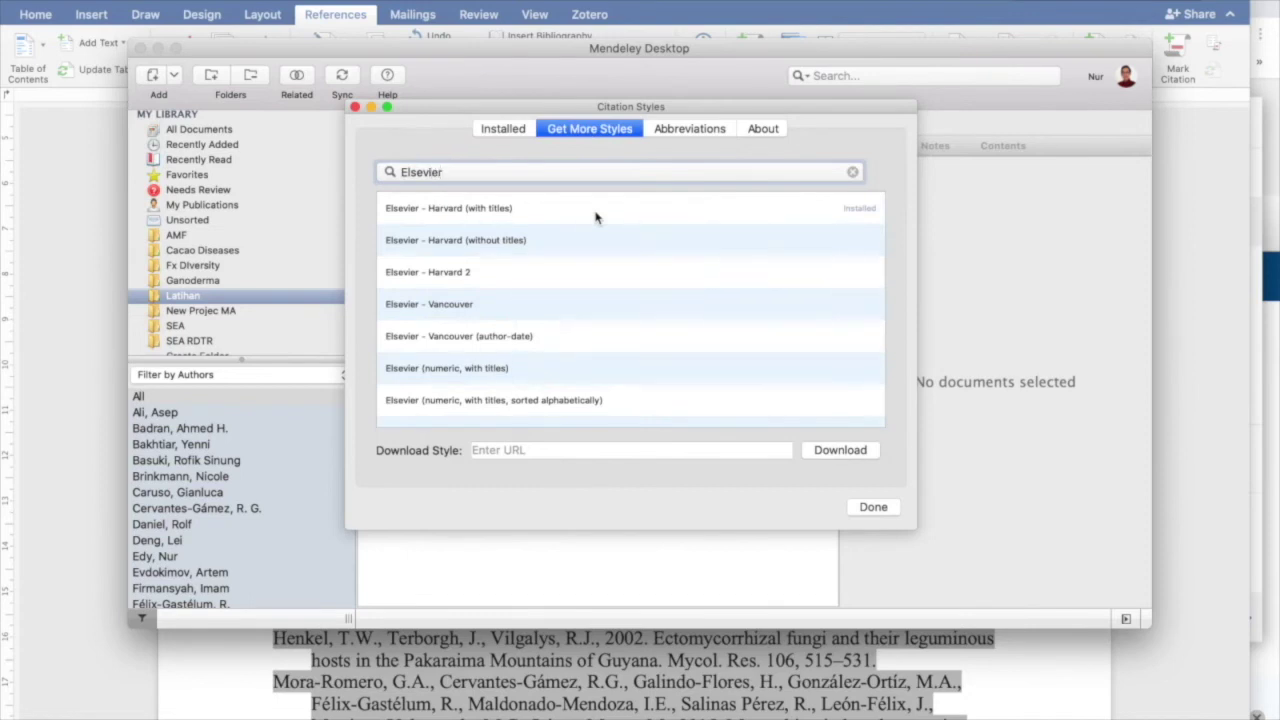
{"action": "left_click", "coordinate": [452, 221]}
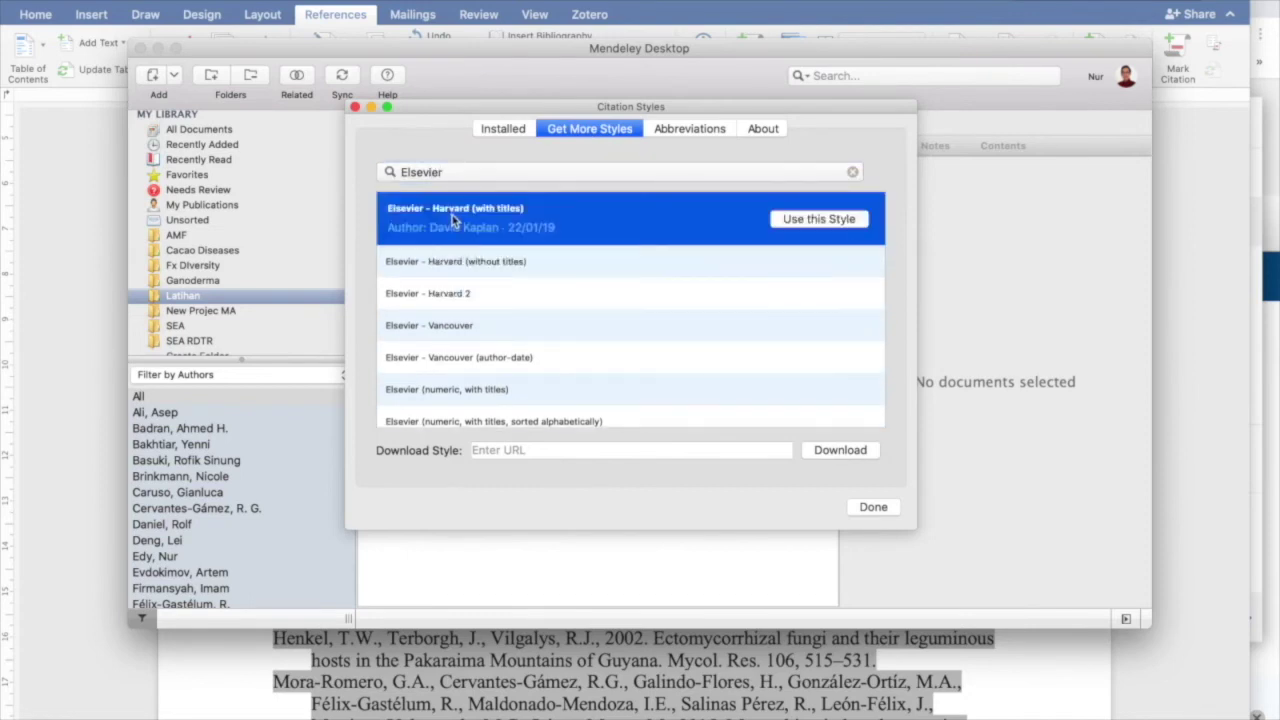
{"action": "left_click", "coordinate": [484, 268]}
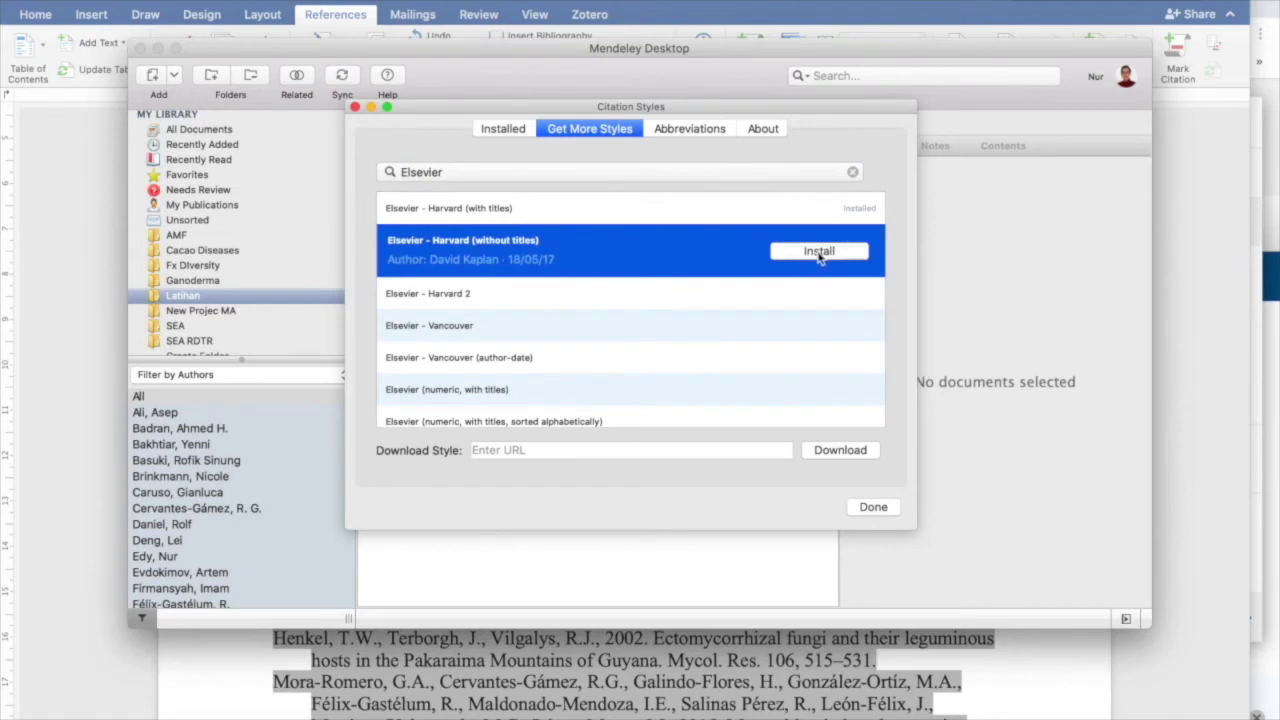
{"action": "left_click", "coordinate": [713, 210]}
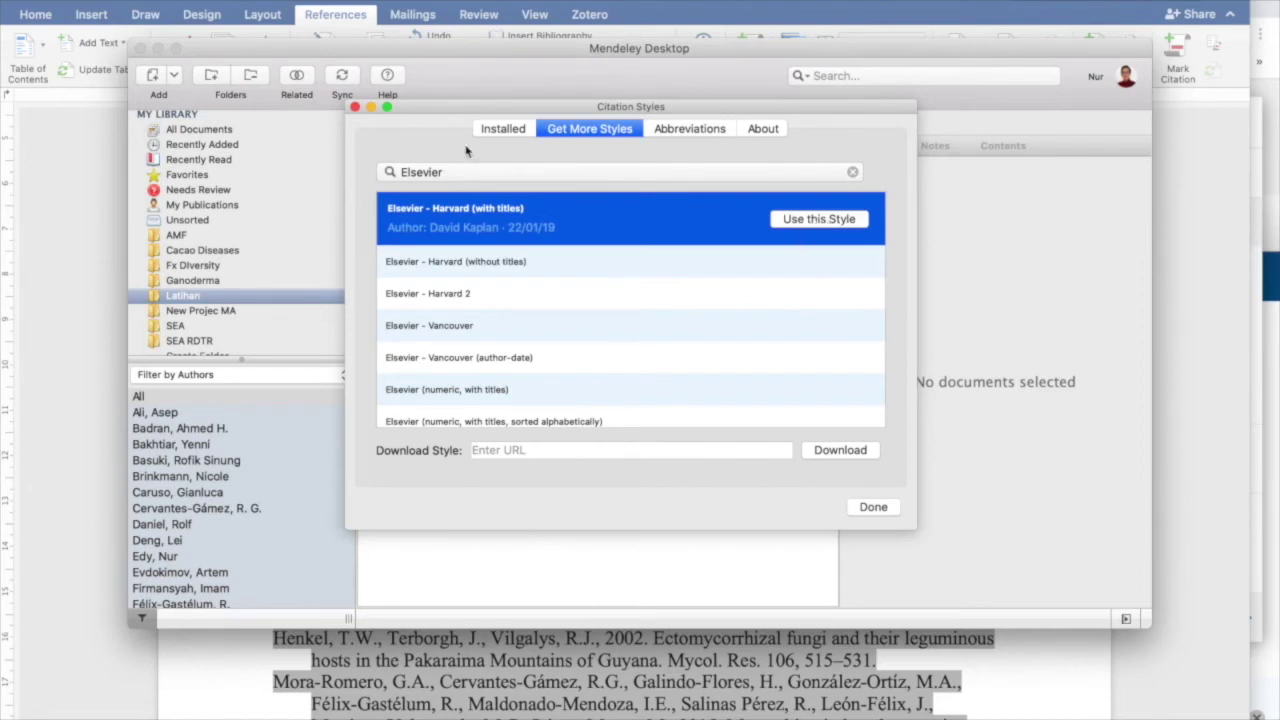
- Close the citation style manager and return to the Word document, retrying the pending Mendeley style selection
{"action": "left_click", "coordinate": [355, 107]}
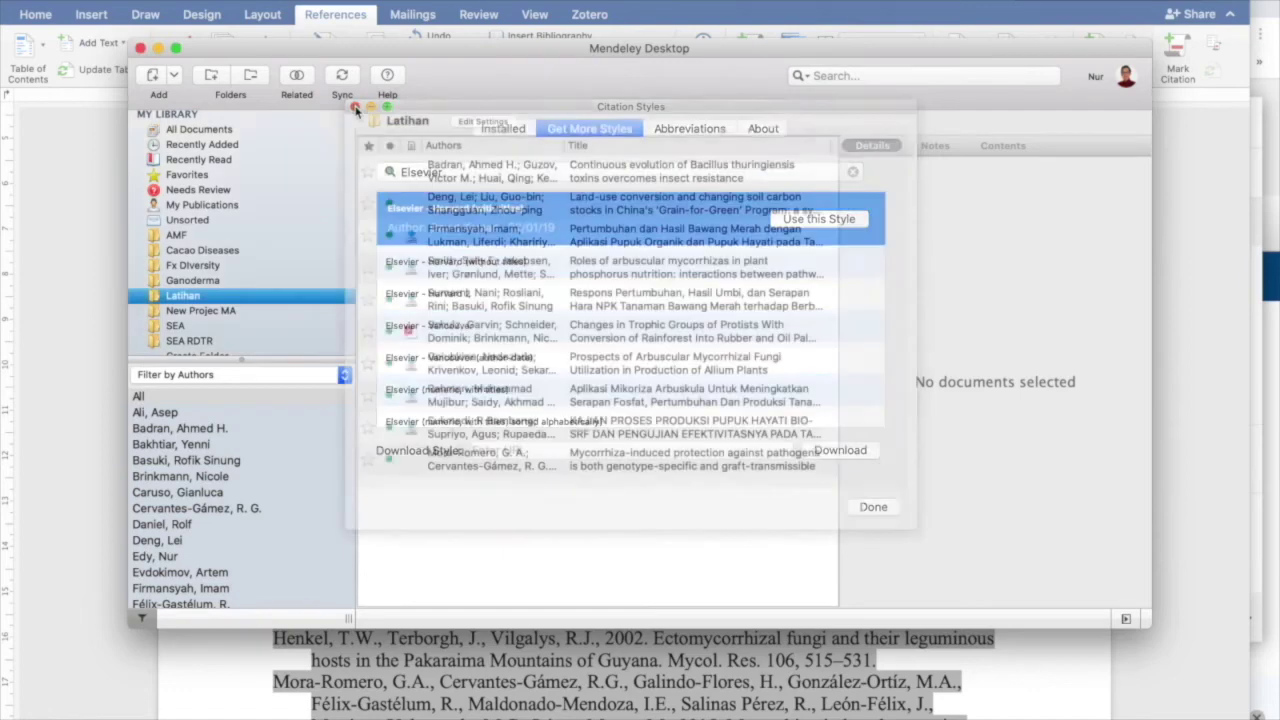
{"action": "left_click", "coordinate": [591, 678]}
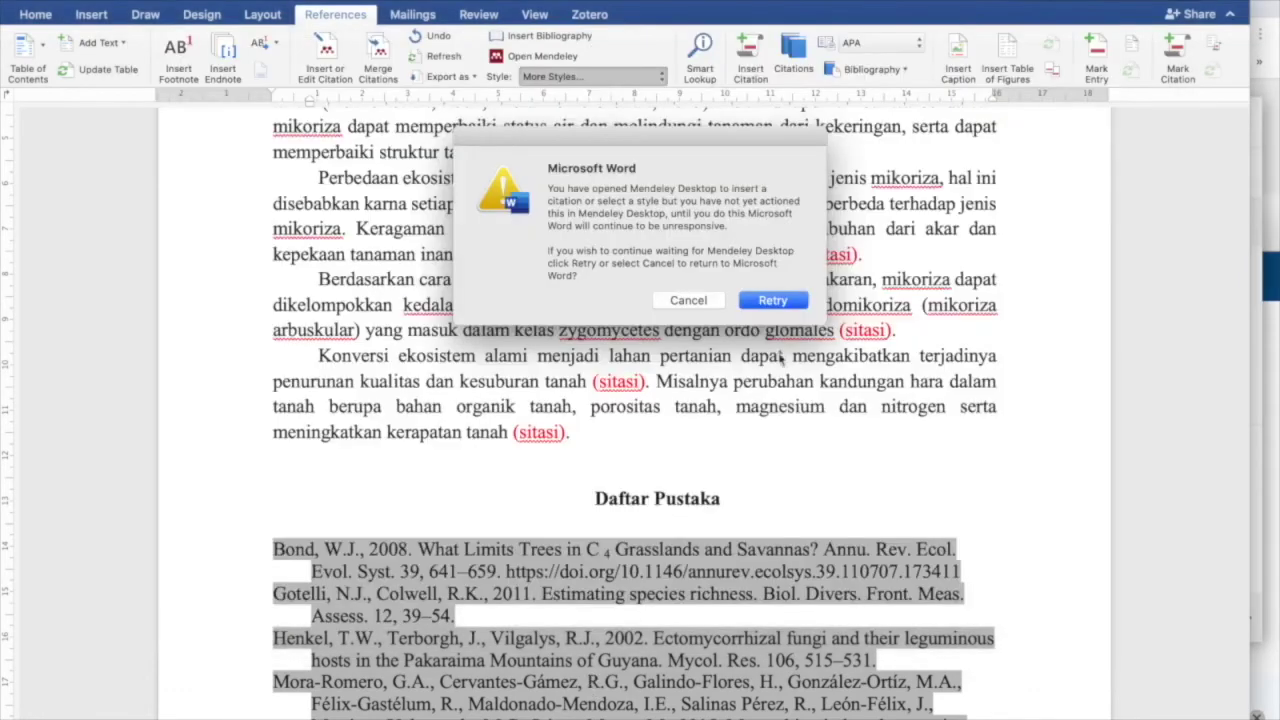
{"action": "left_click", "coordinate": [780, 304]}
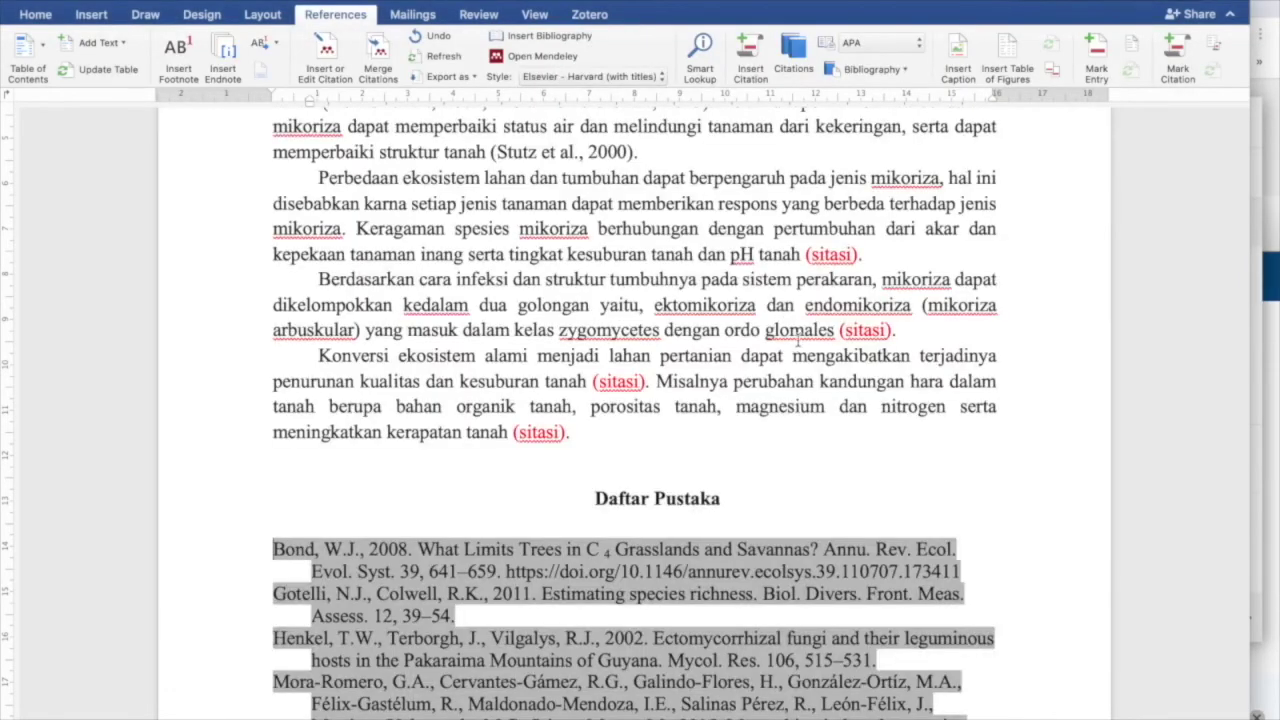
- Examine the in-text citations in the introduction and the reference list under Daftar Pustaka
{"action": "scroll", "coordinate": [797, 338], "scroll_direction": "down", "scroll_amount": 5}
{"action": "scroll", "coordinate": [797, 338], "scroll_direction": "up", "scroll_amount": 8}
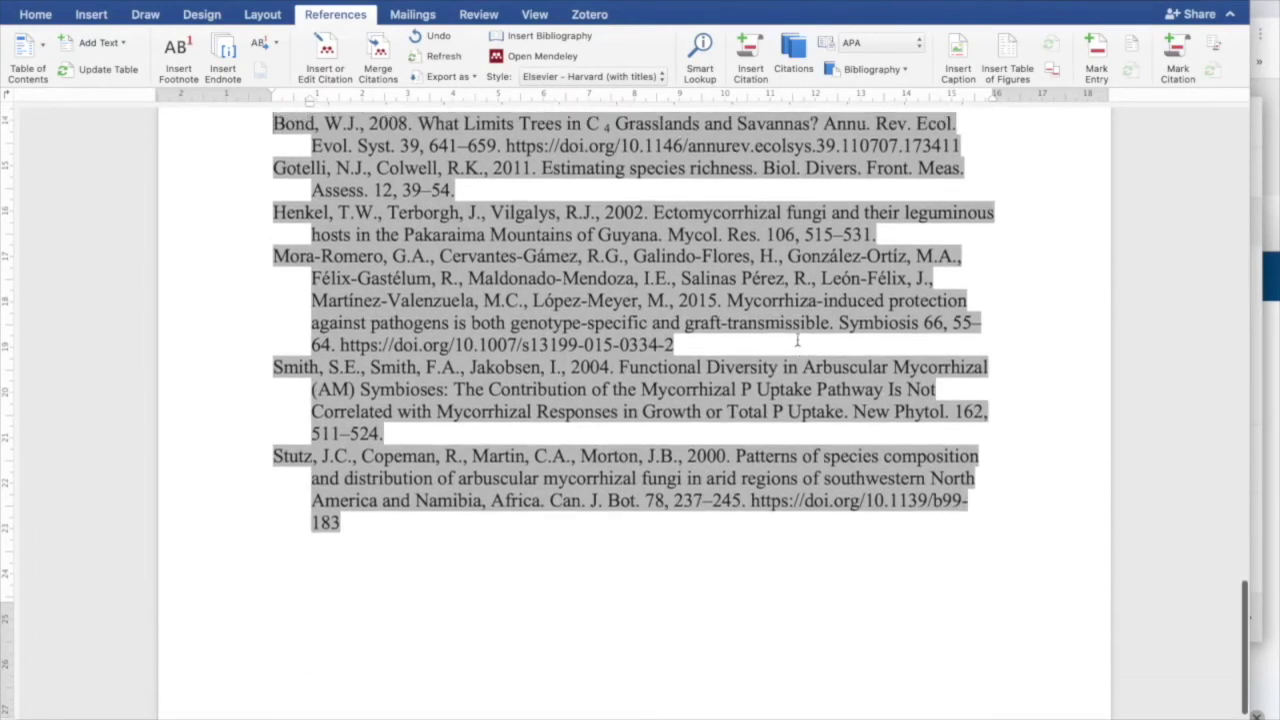
{"action": "scroll", "coordinate": [797, 340], "scroll_direction": "up", "scroll_amount": 2}
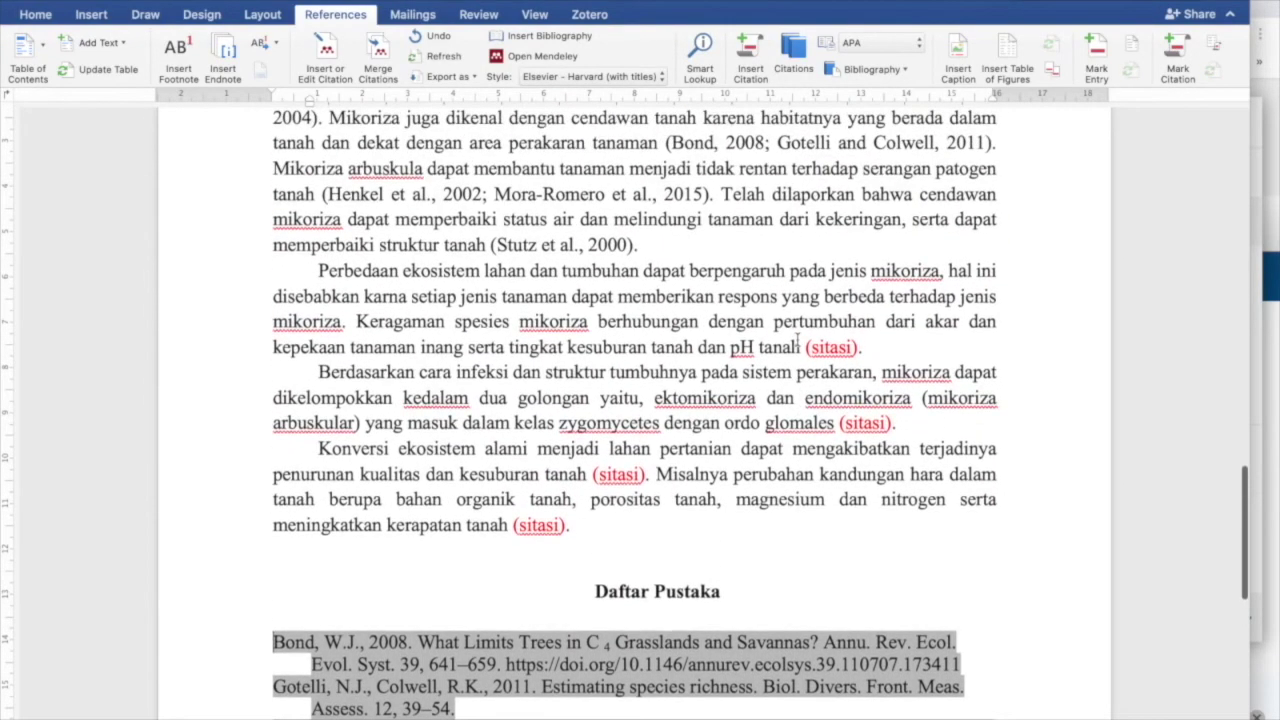
{"action": "scroll", "coordinate": [799, 341], "scroll_direction": "up", "scroll_amount": 1}
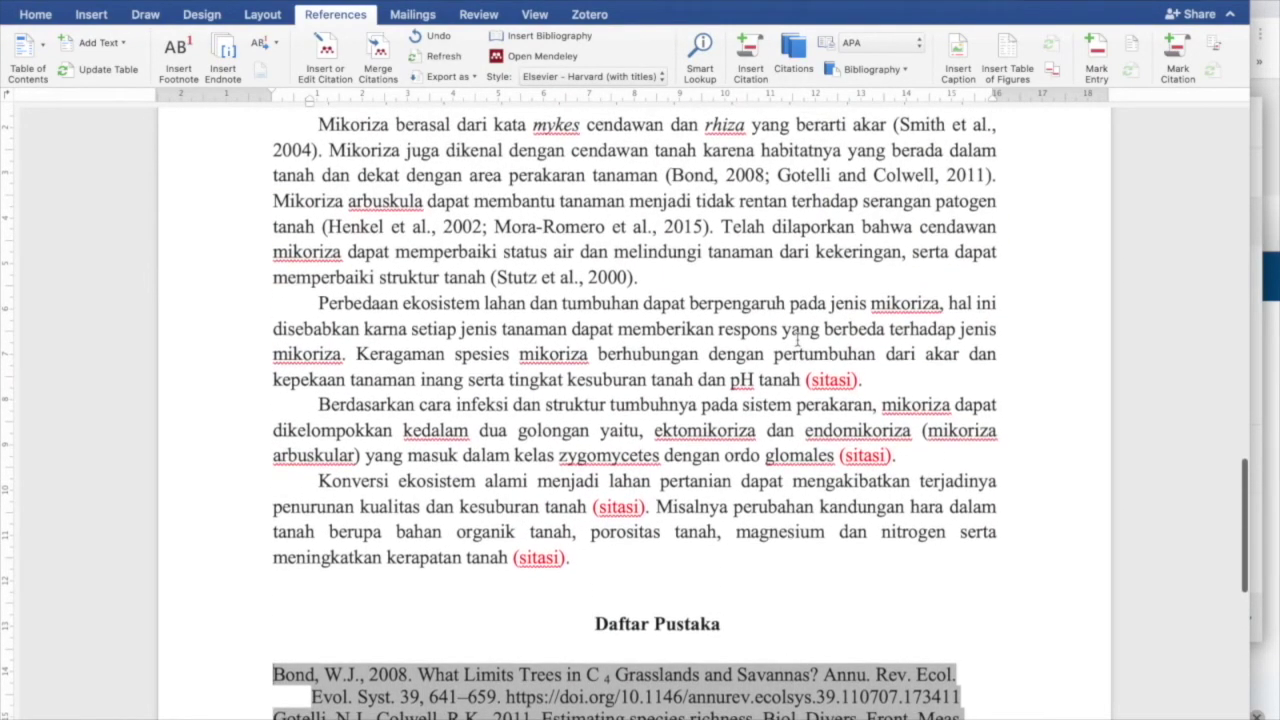
{"action": "scroll", "coordinate": [797, 341], "scroll_direction": "down", "scroll_amount": 1}
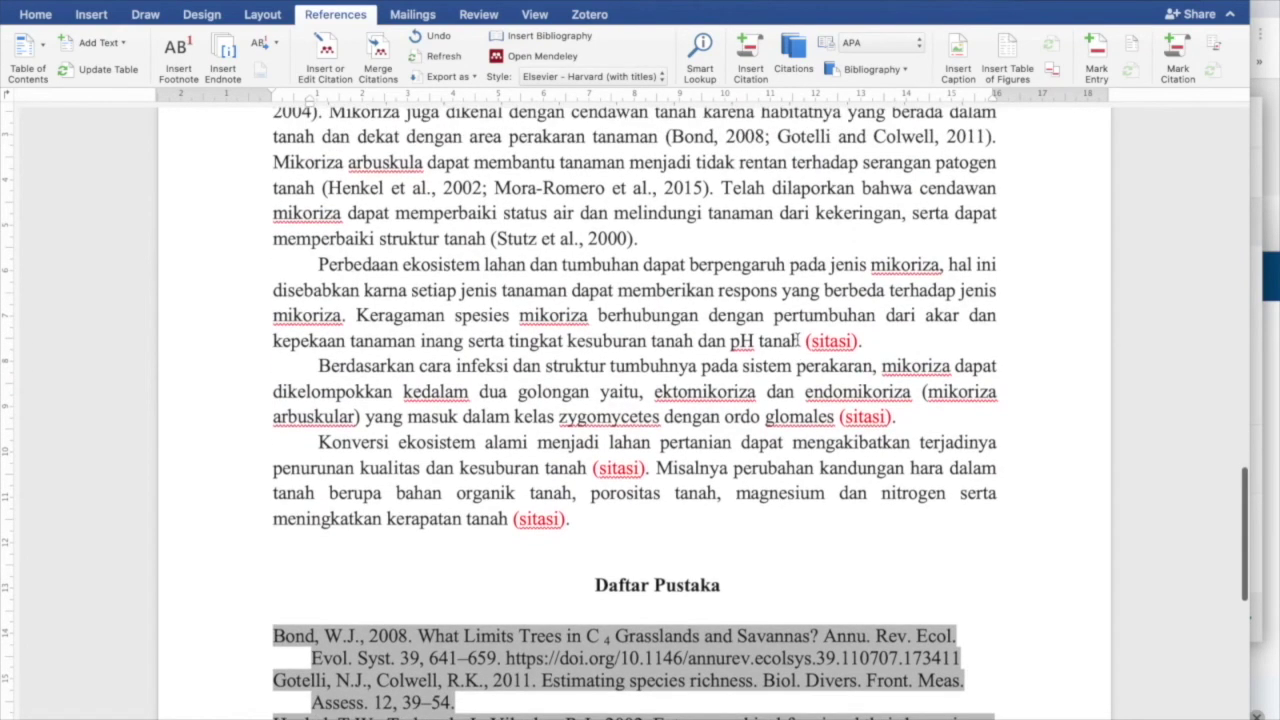
{"action": "scroll", "coordinate": [792, 245], "scroll_direction": "up", "scroll_amount": 2}
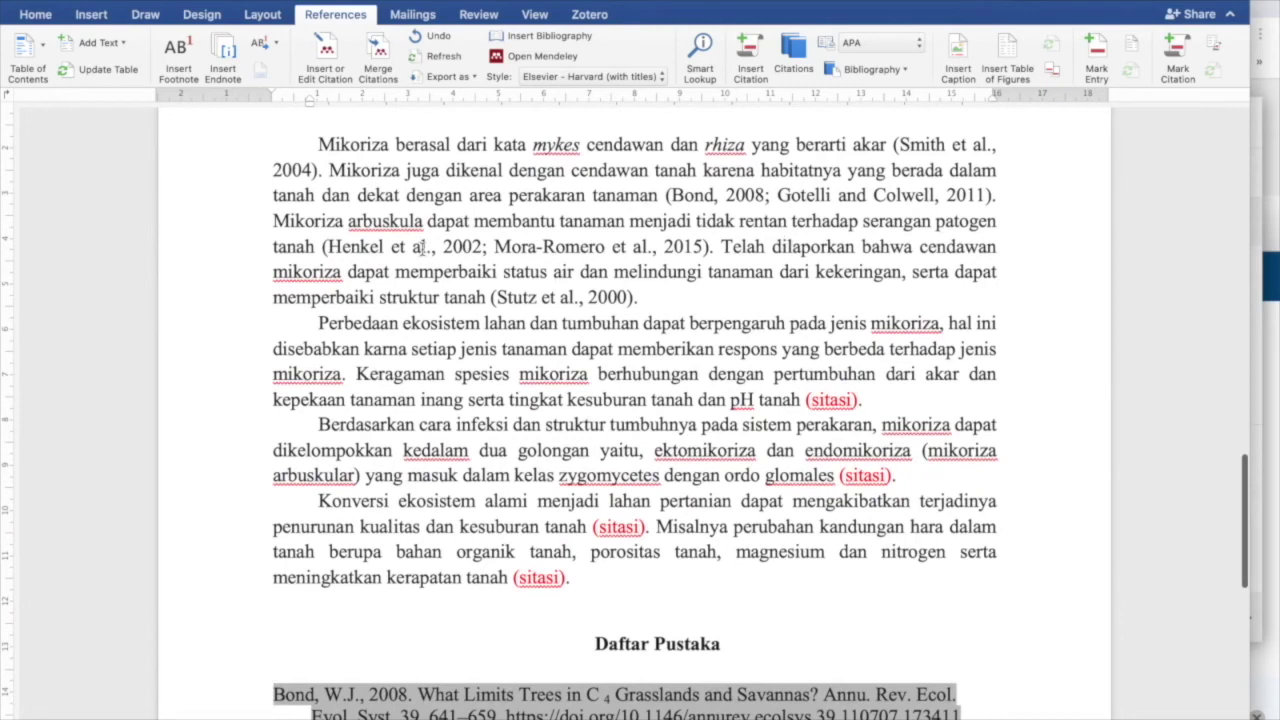
{"action": "left_click_drag", "start_coordinate": [316, 246], "coordinate": [891, 146]}
{"action": "left_click", "coordinate": [365, 170]}
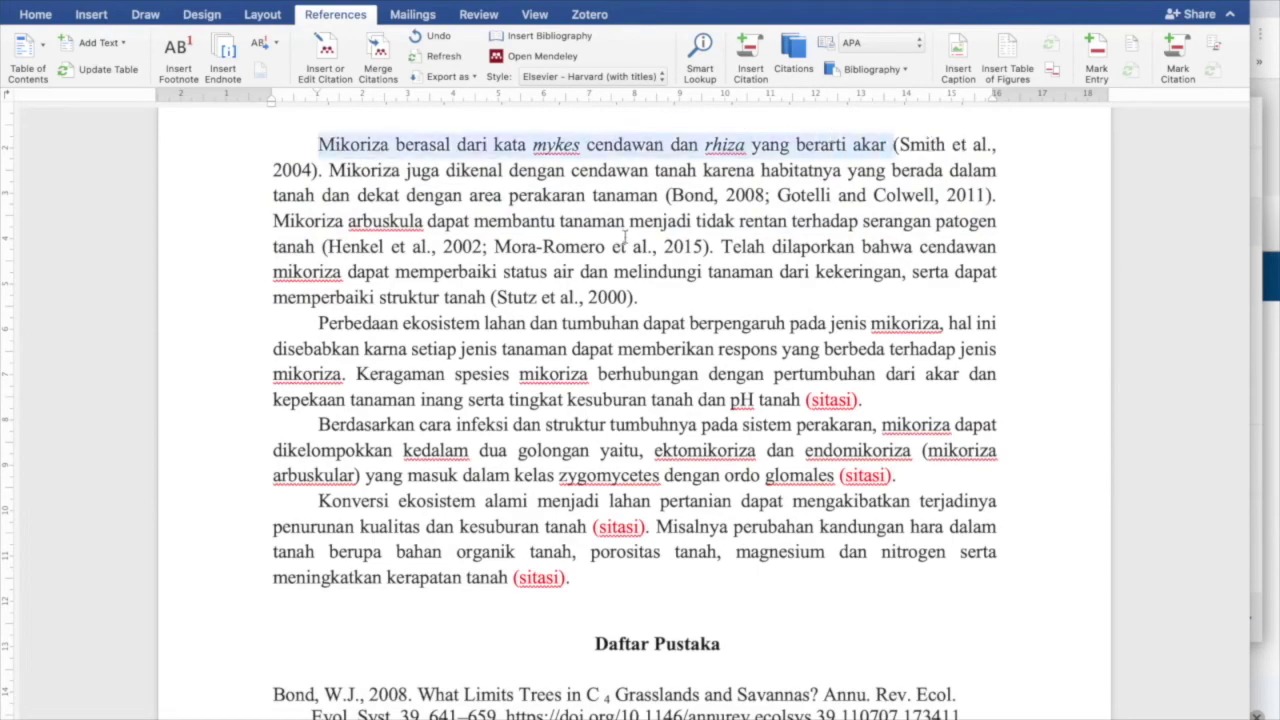
- Switch to Chrome to review the Google Scholar results and imported article pages, and check the Latihan folder in Mendeley Desktop
{"action": "key", "text": "ctrl+Up"}
{"action": "left_click", "coordinate": [643, 453]}
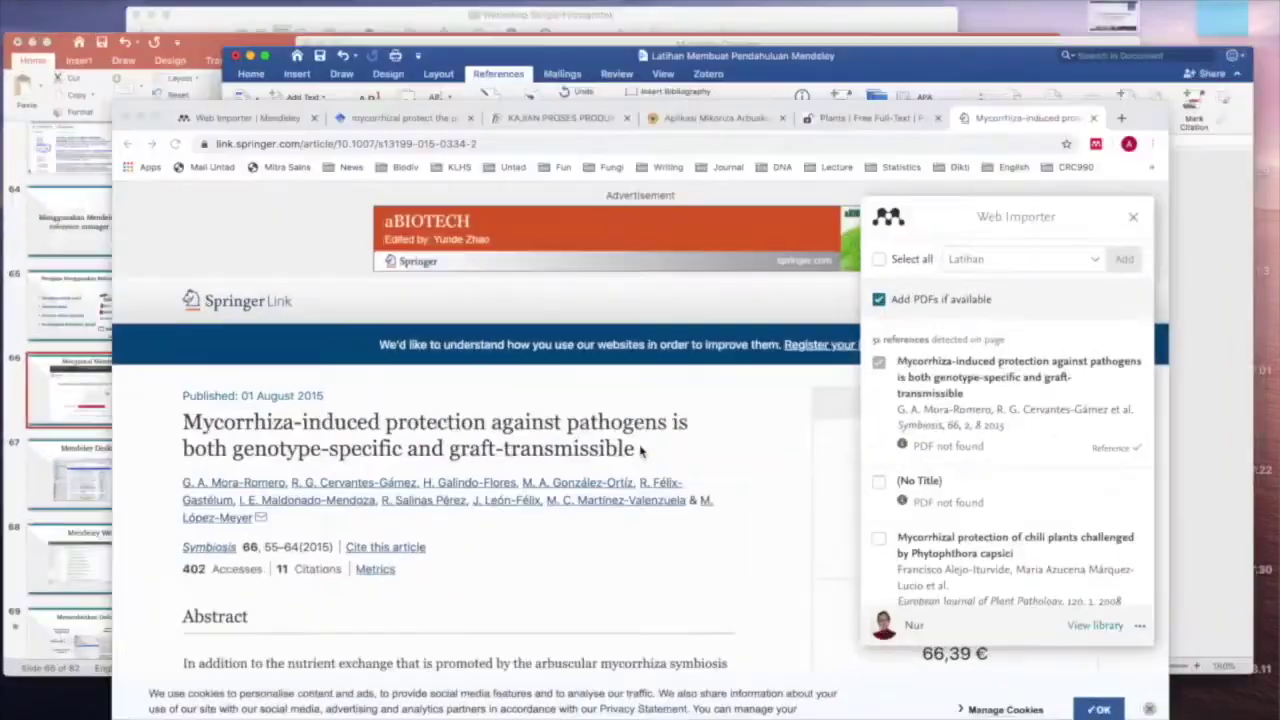
{"action": "left_click", "coordinate": [336, 8]}
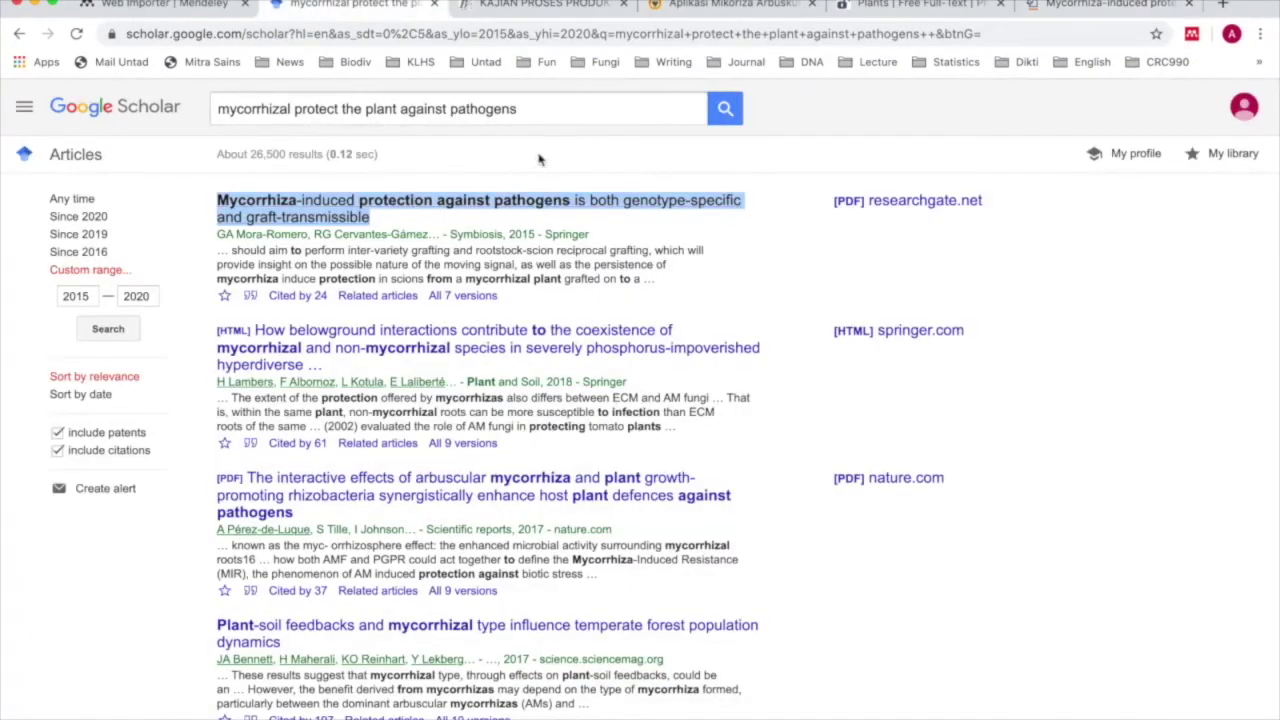
{"action": "left_click", "coordinate": [530, 6]}
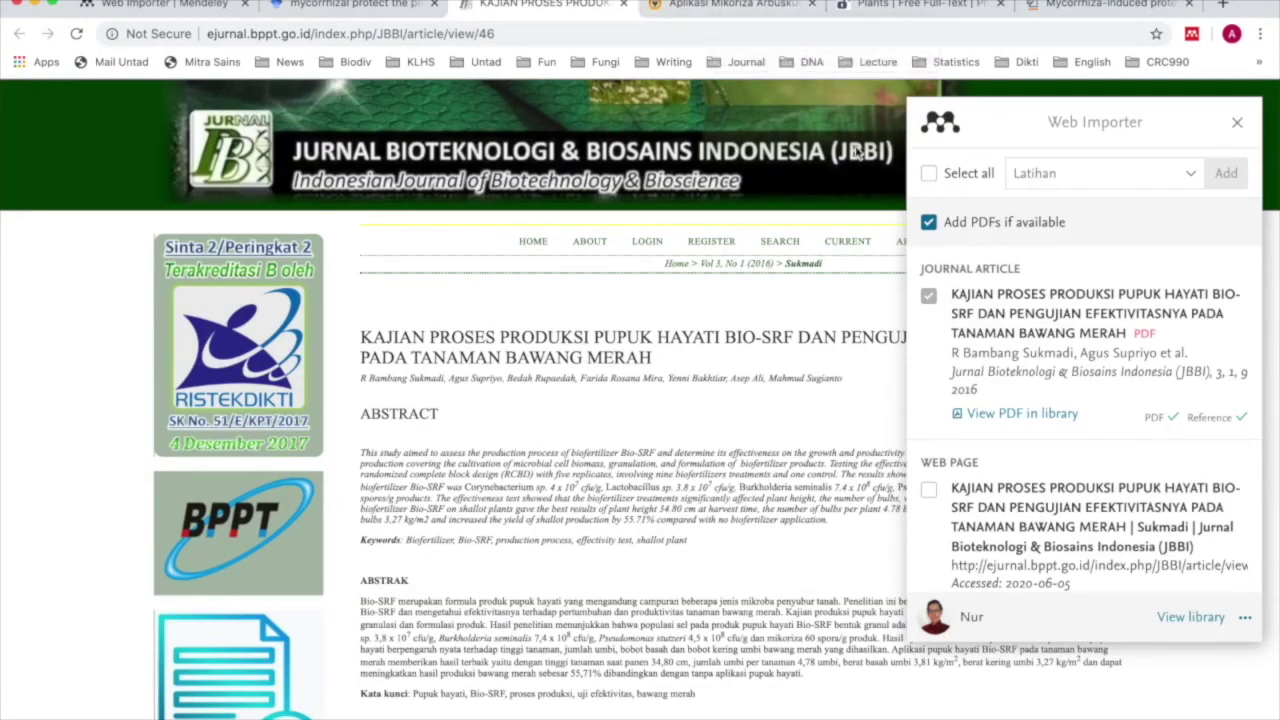
{"action": "left_click", "coordinate": [688, 6]}
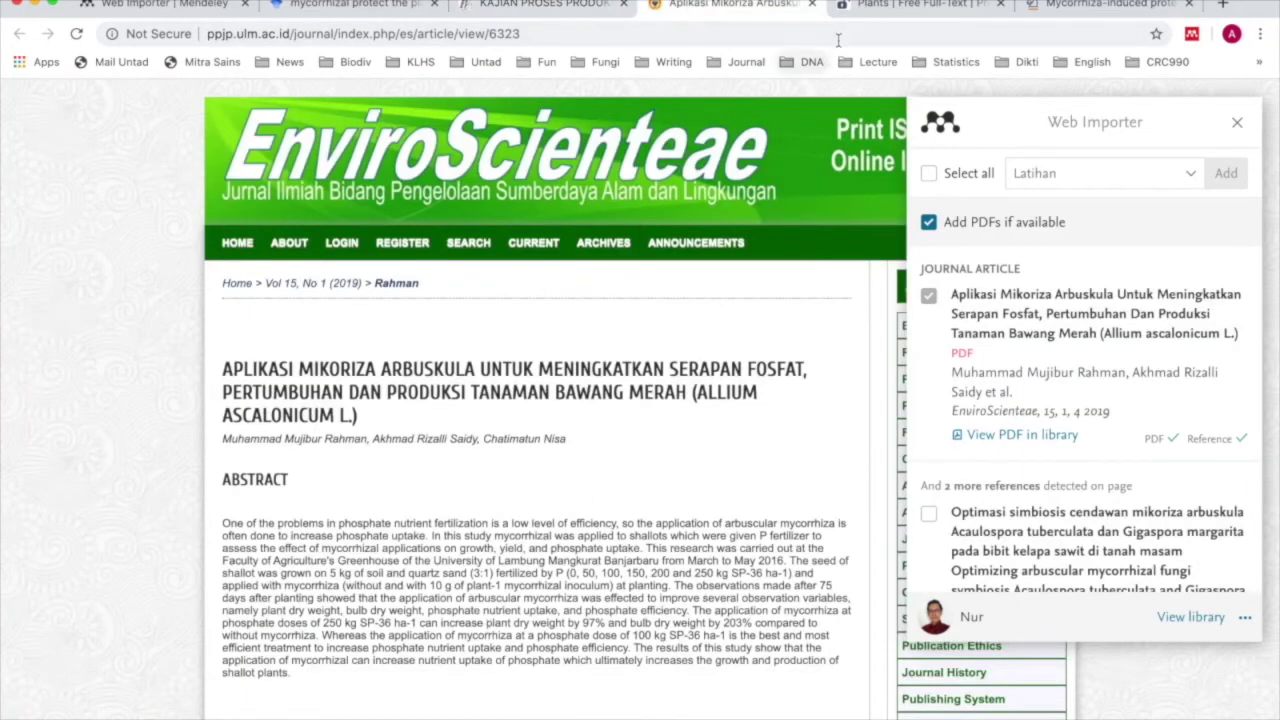
{"action": "left_click", "coordinate": [870, 6]}
{"action": "left_click", "coordinate": [1080, 5]}
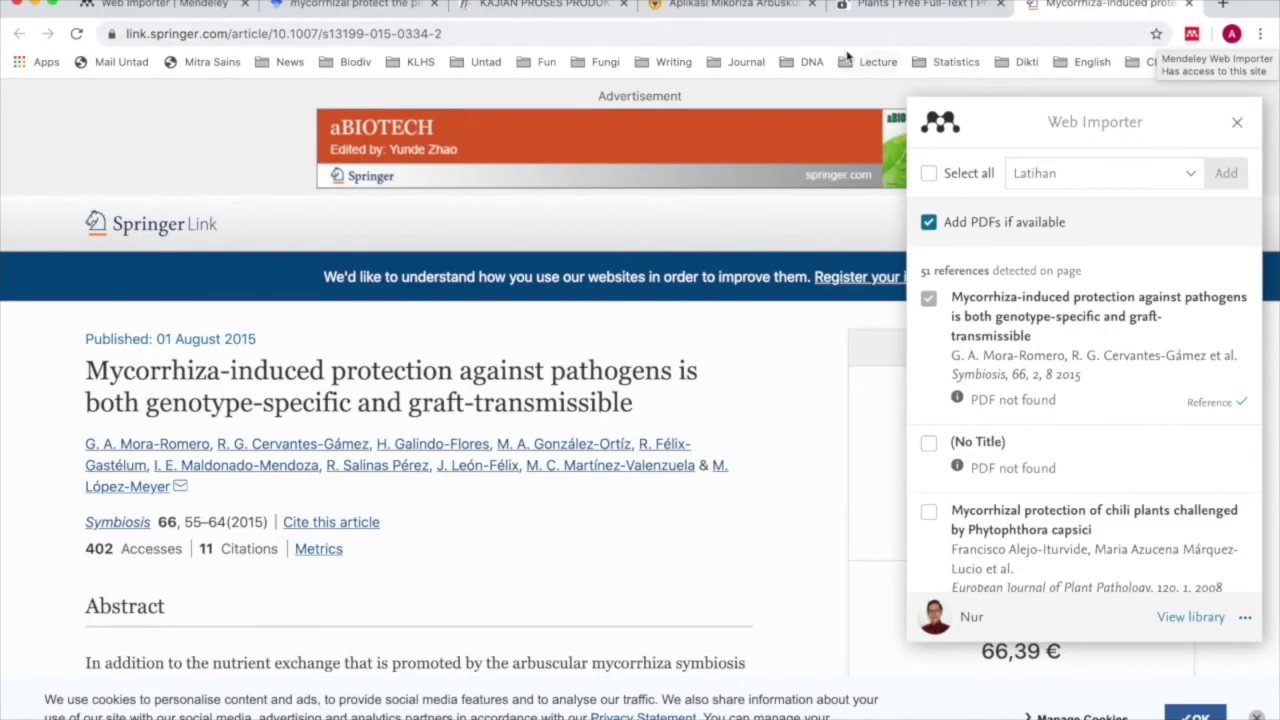
{"action": "key", "text": "ctrl+Up"}
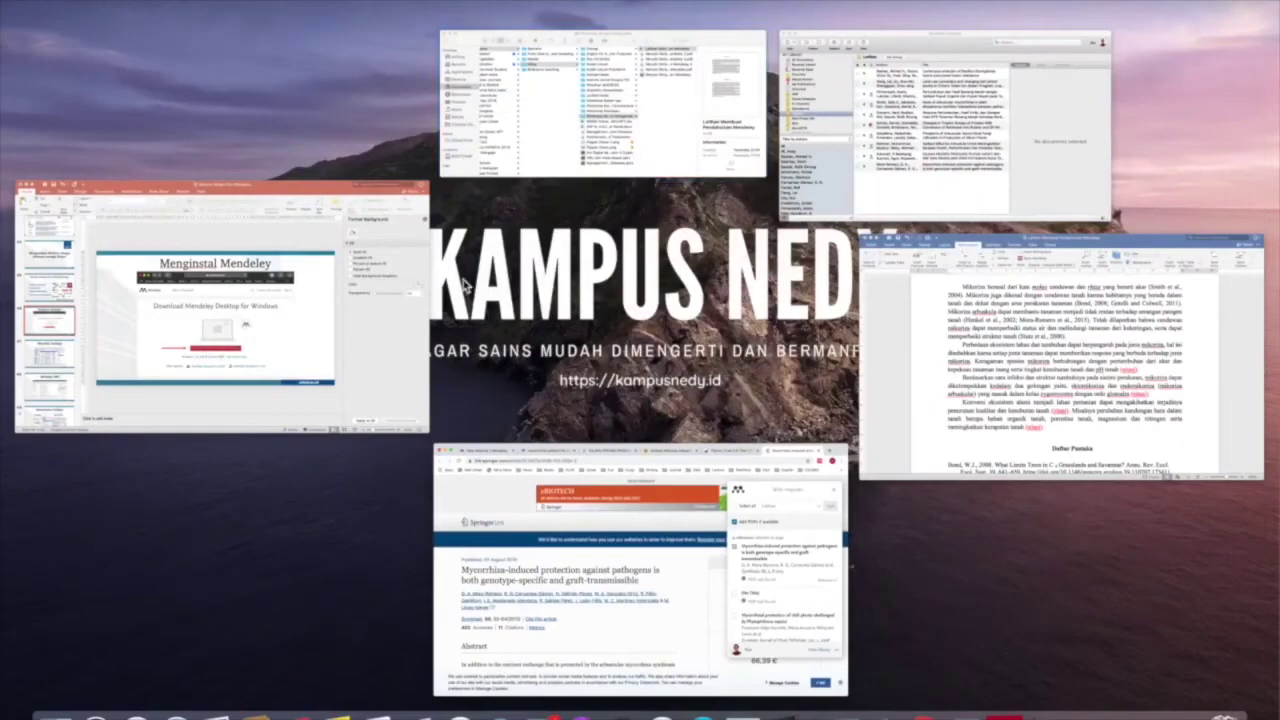
{"action": "left_click", "coordinate": [910, 165]}
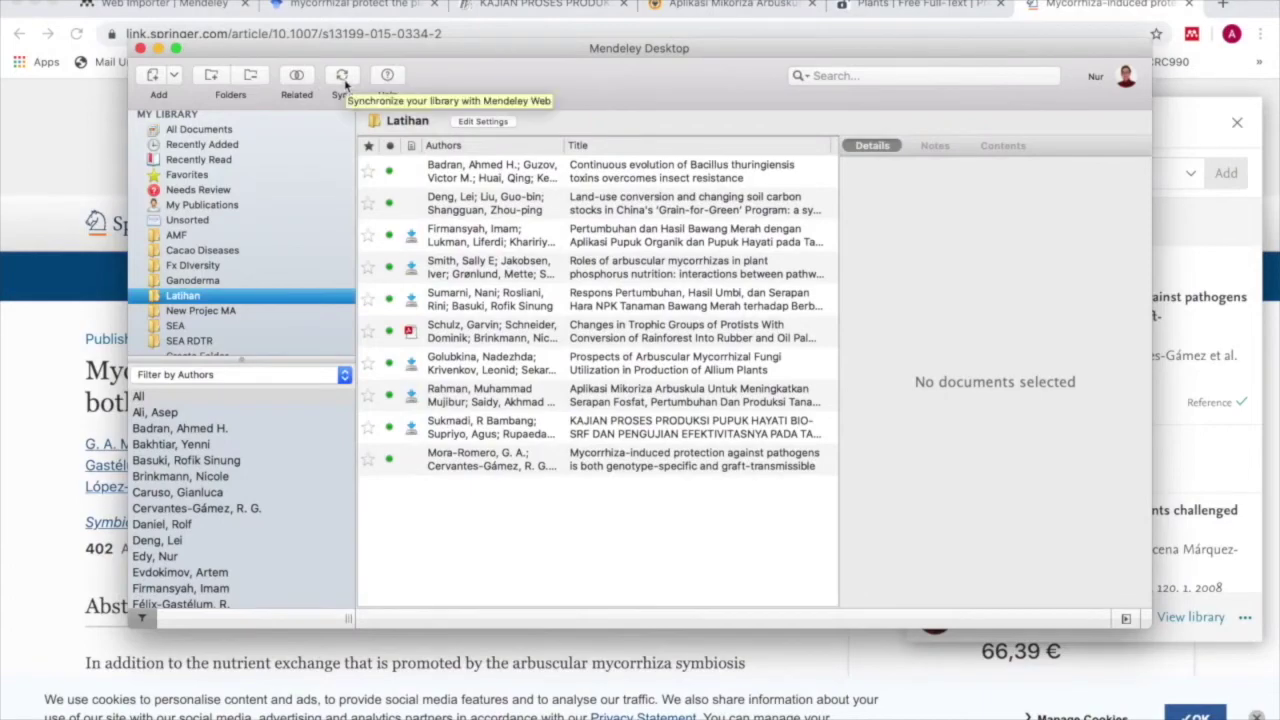
- Switch back to the Word document and review the full bibliography under Daftar Pustaka by selecting its entries
{"action": "key", "text": "ctrl+Up"}
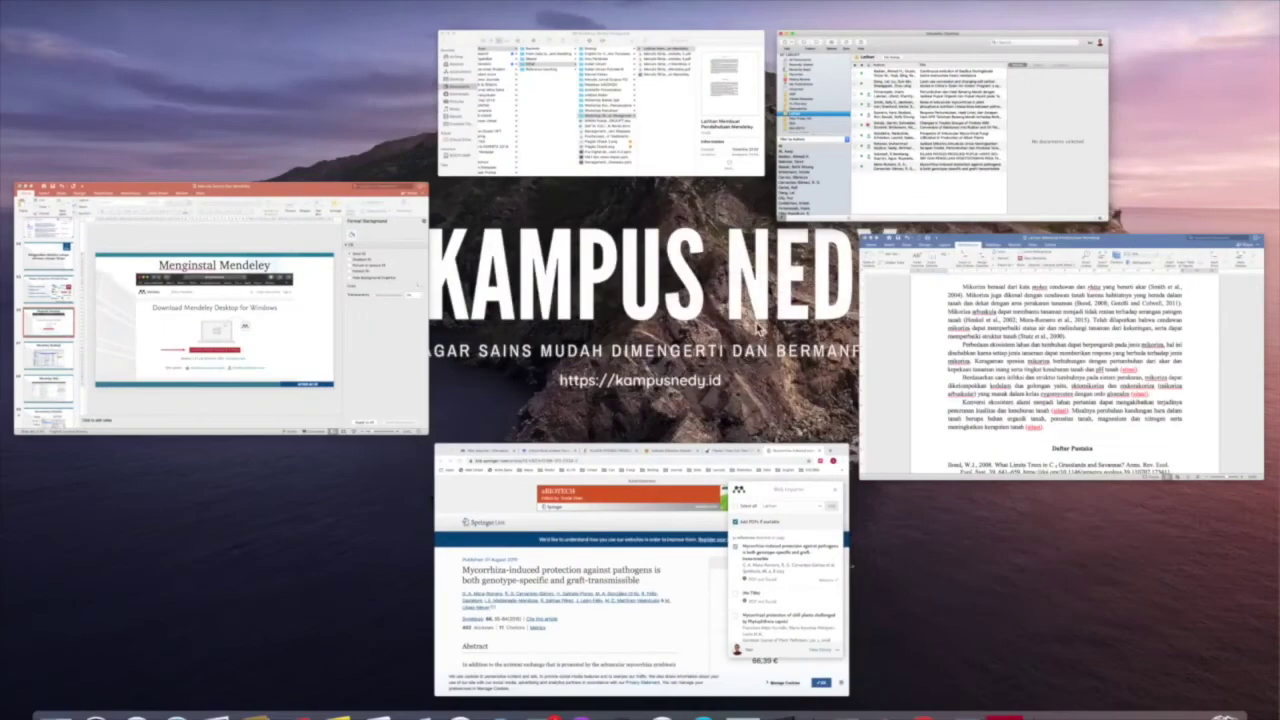
{"action": "left_click", "coordinate": [935, 300]}
{"action": "scroll", "coordinate": [710, 412], "scroll_direction": "down", "scroll_amount": 10}
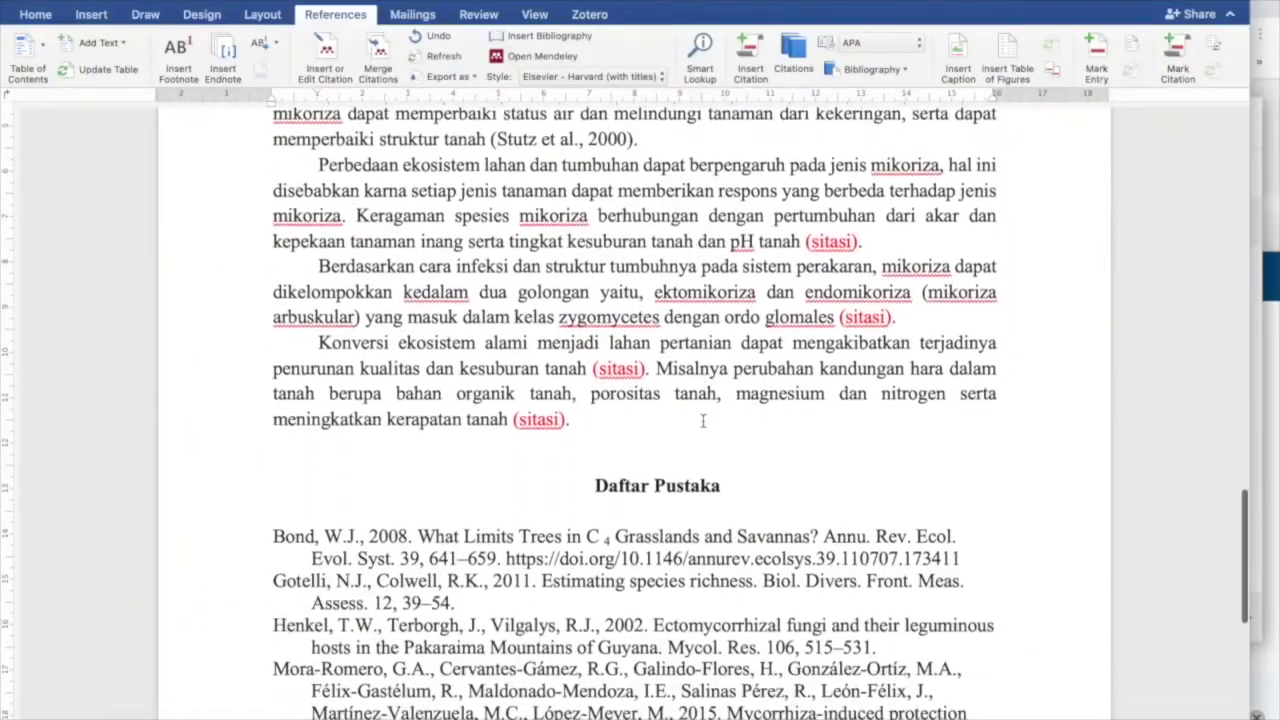
{"action": "scroll", "coordinate": [703, 420], "scroll_direction": "up", "scroll_amount": 3}
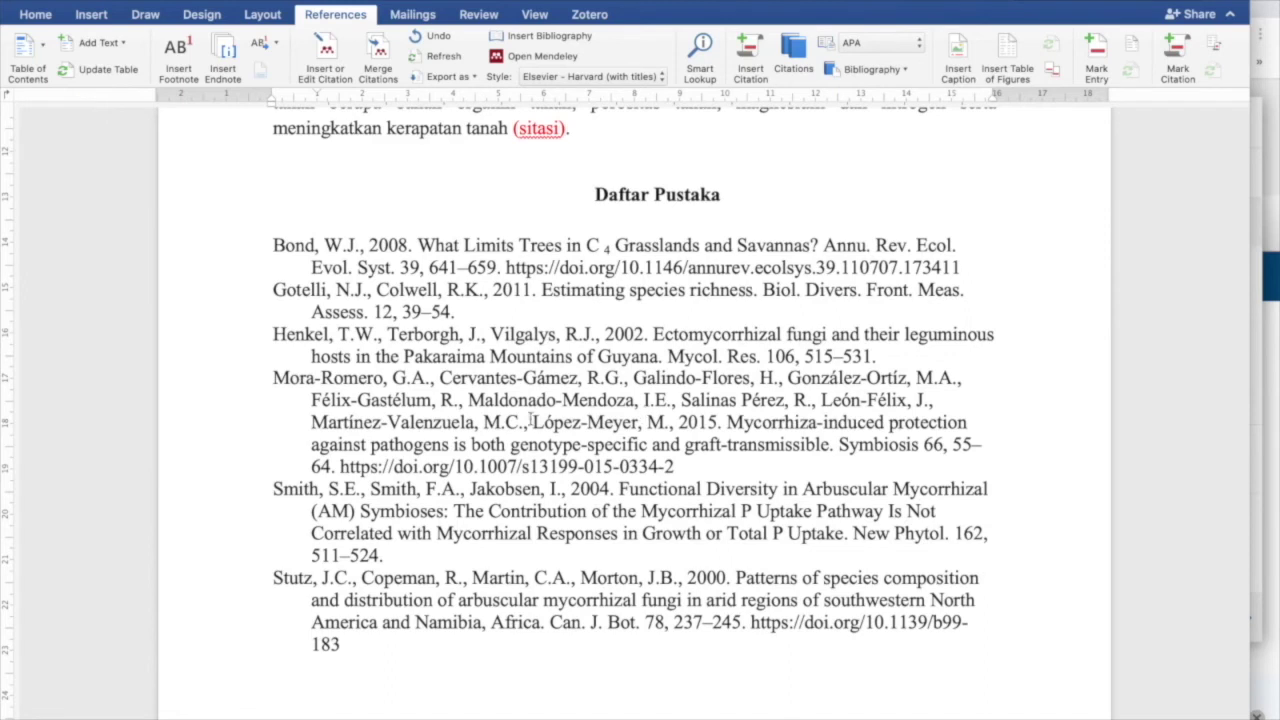
{"action": "left_click_drag", "start_coordinate": [277, 245], "coordinate": [345, 645]}
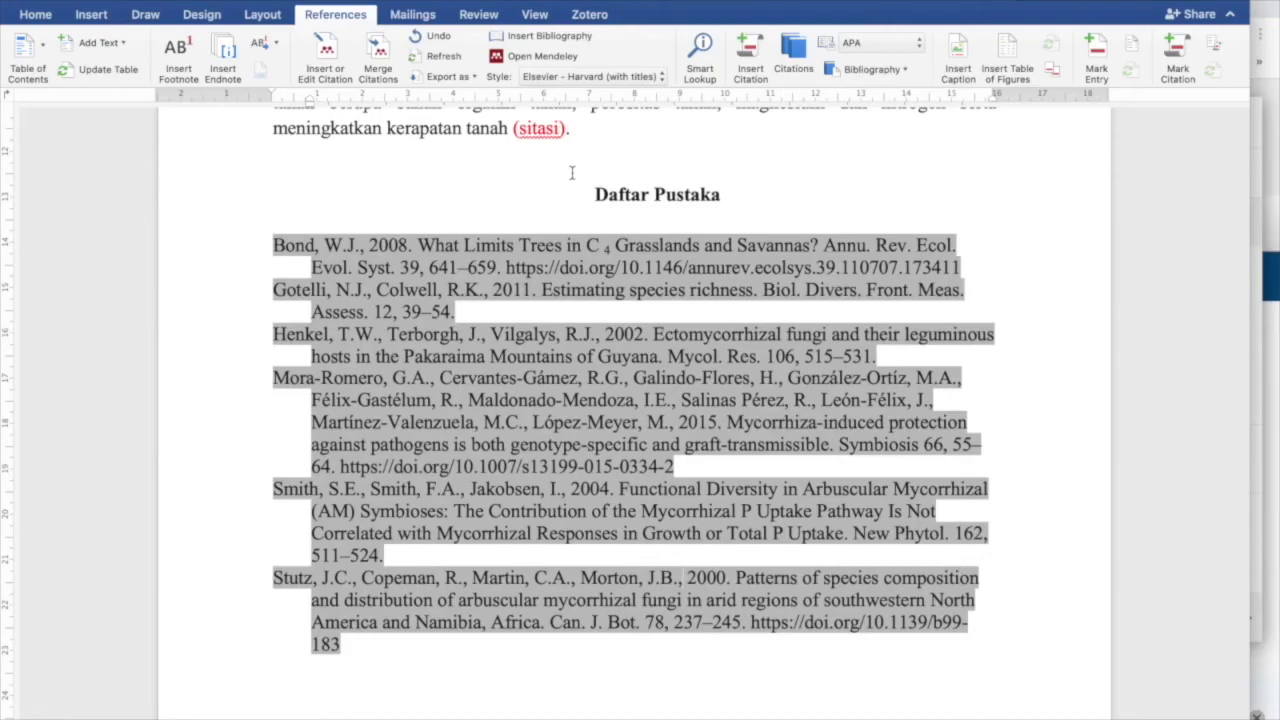
- Switch to Chrome and open Mendeley's CSL Search by Example page in a new tab
{"action": "key", "text": "ctrl+Up"}
{"action": "left_click", "coordinate": [640, 560]}
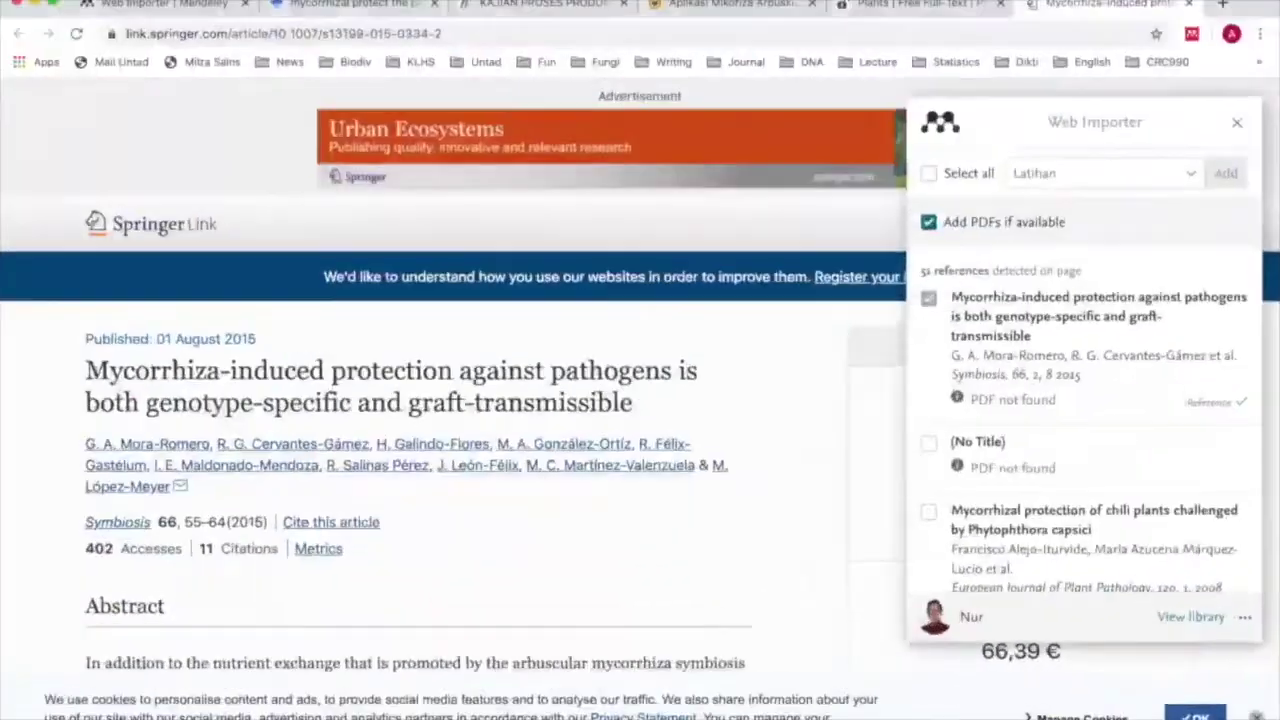
{"action": "left_click", "coordinate": [1221, 12]}
{"action": "type", "text": "Mendeles"}
{"action": "key", "text": "BackSpace"}
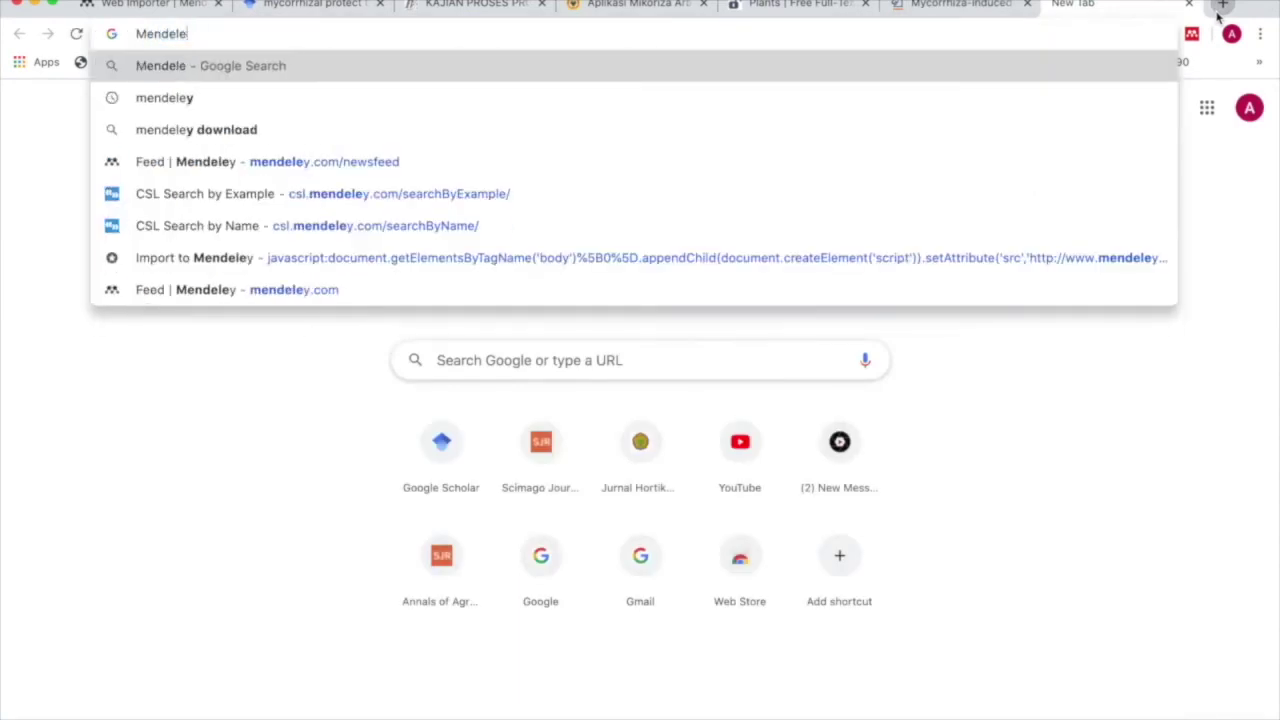
{"action": "key", "text": "Down"}
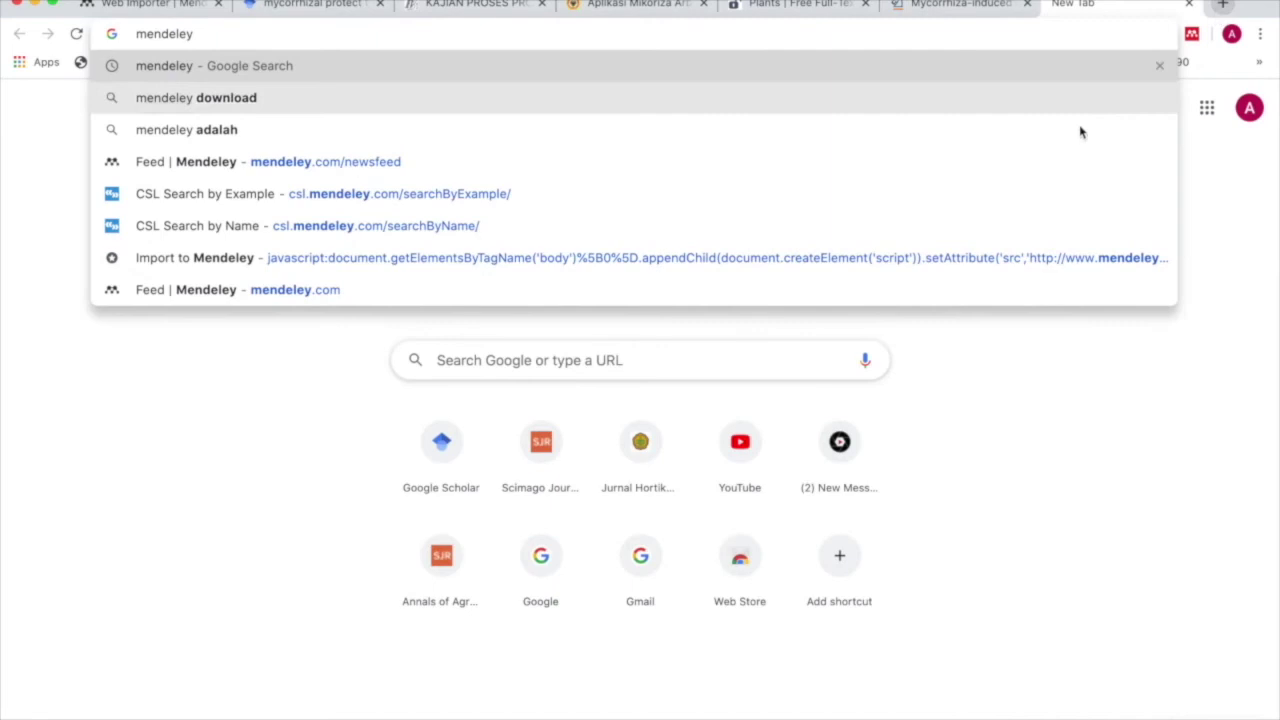
{"action": "left_click", "coordinate": [526, 194]}
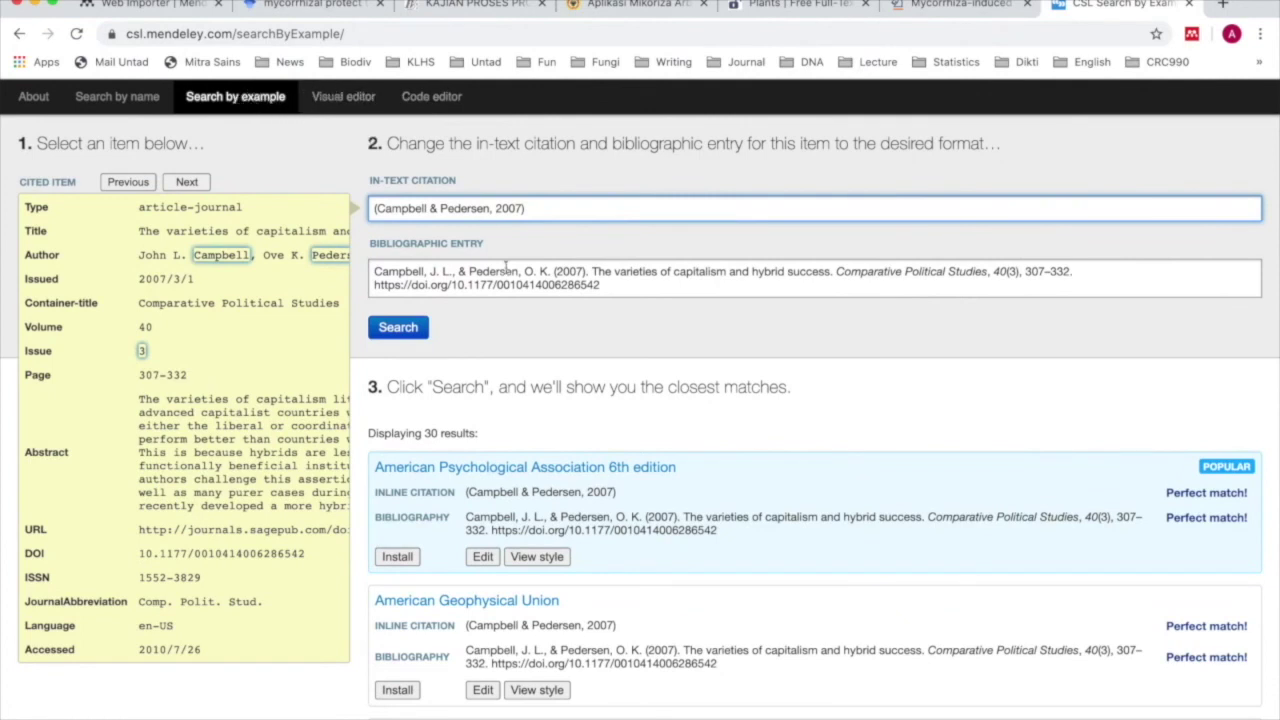
- Look over the example citation, its bibliographic entry and the list of closest matching citation styles
{"action": "scroll", "coordinate": [505, 266], "scroll_direction": "down", "scroll_amount": 3}
{"action": "scroll", "coordinate": [505, 266], "scroll_direction": "down", "scroll_amount": 2}
{"action": "scroll", "coordinate": [507, 270], "scroll_direction": "up", "scroll_amount": 5}
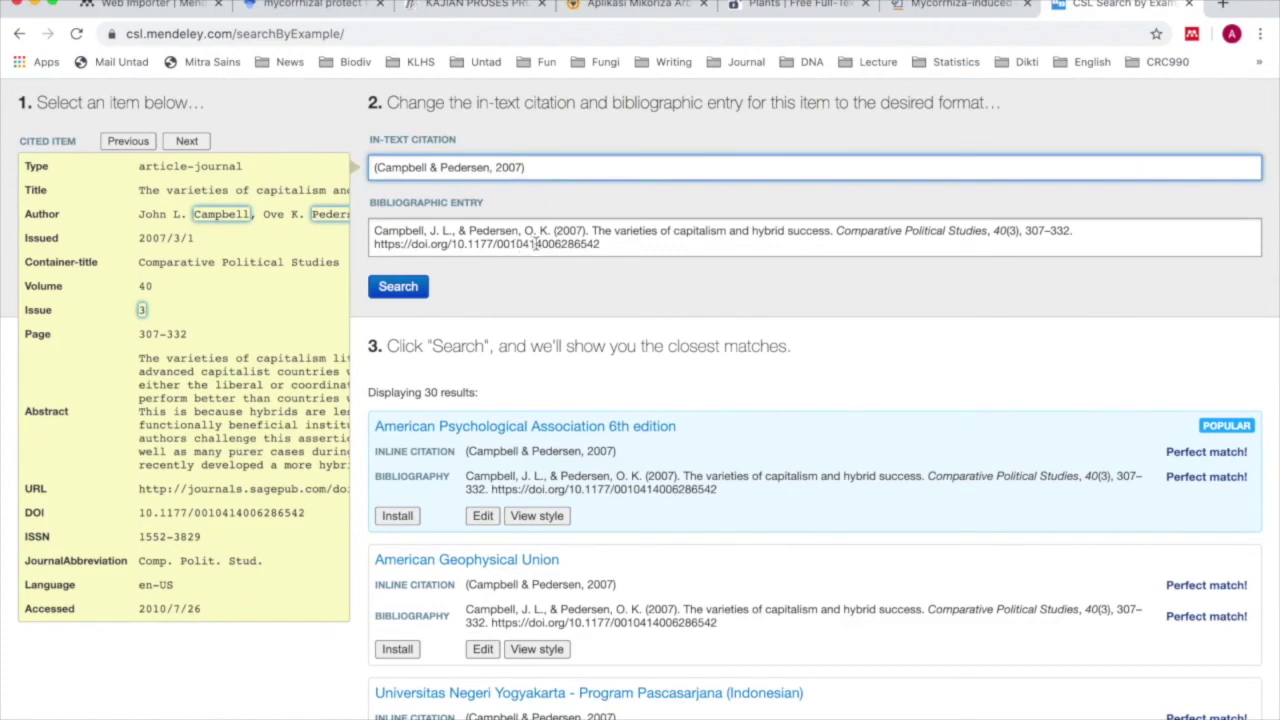
{"action": "scroll", "coordinate": [547, 245], "scroll_direction": "down", "scroll_amount": 5}
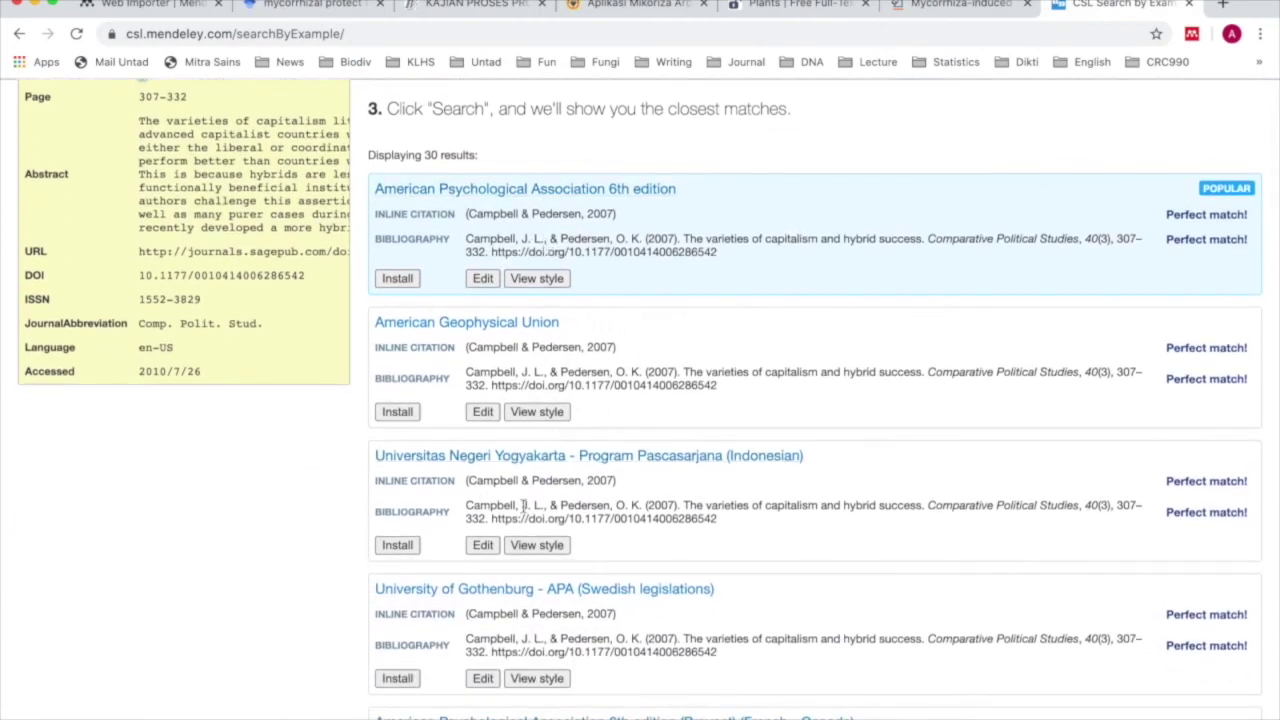
{"action": "scroll", "coordinate": [560, 420], "scroll_direction": "down", "scroll_amount": 2}
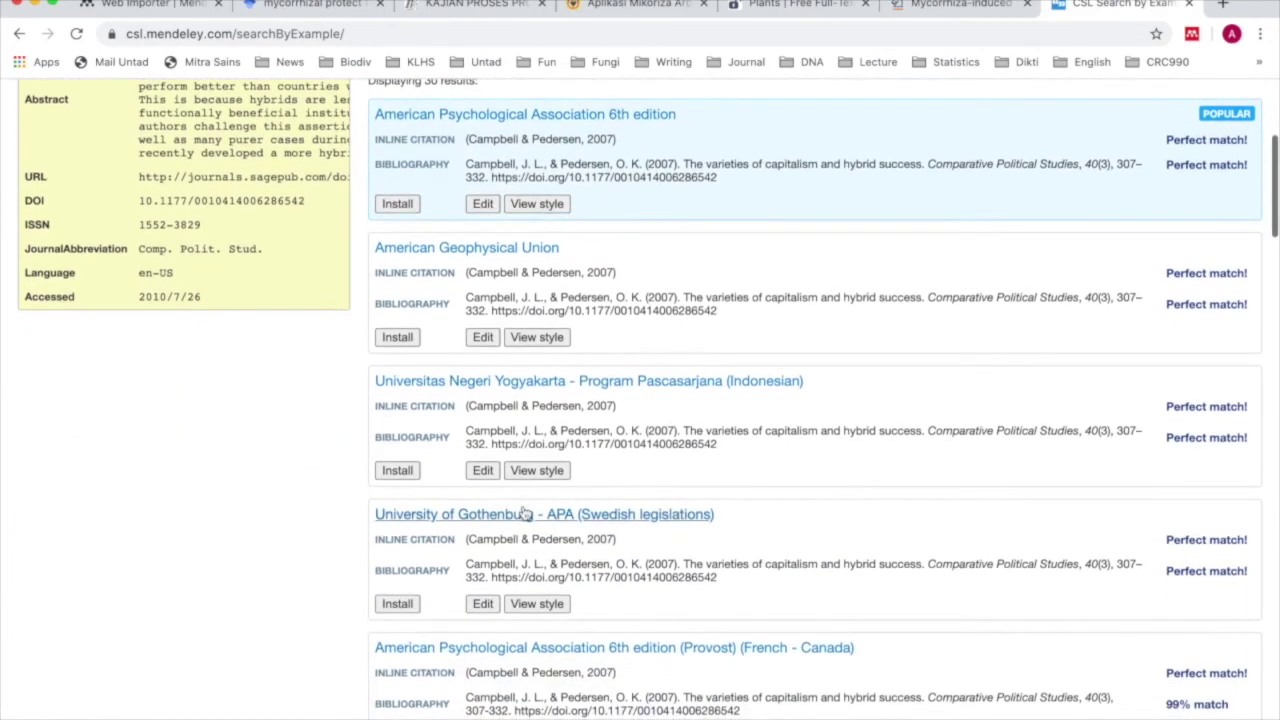
- Open the American Geophysical Union style for editing and inspect the elements behind the example bibliography's author names and publication year
{"action": "left_click", "coordinate": [484, 338]}
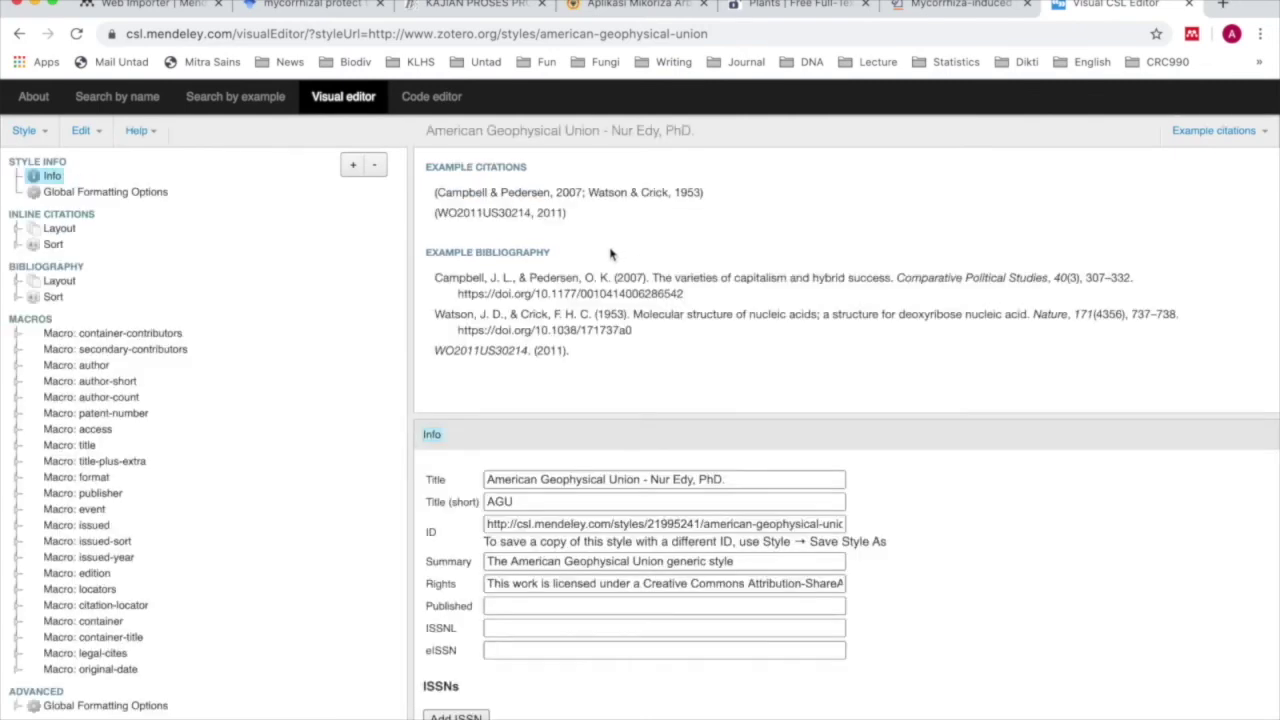
{"action": "left_click", "coordinate": [507, 279]}
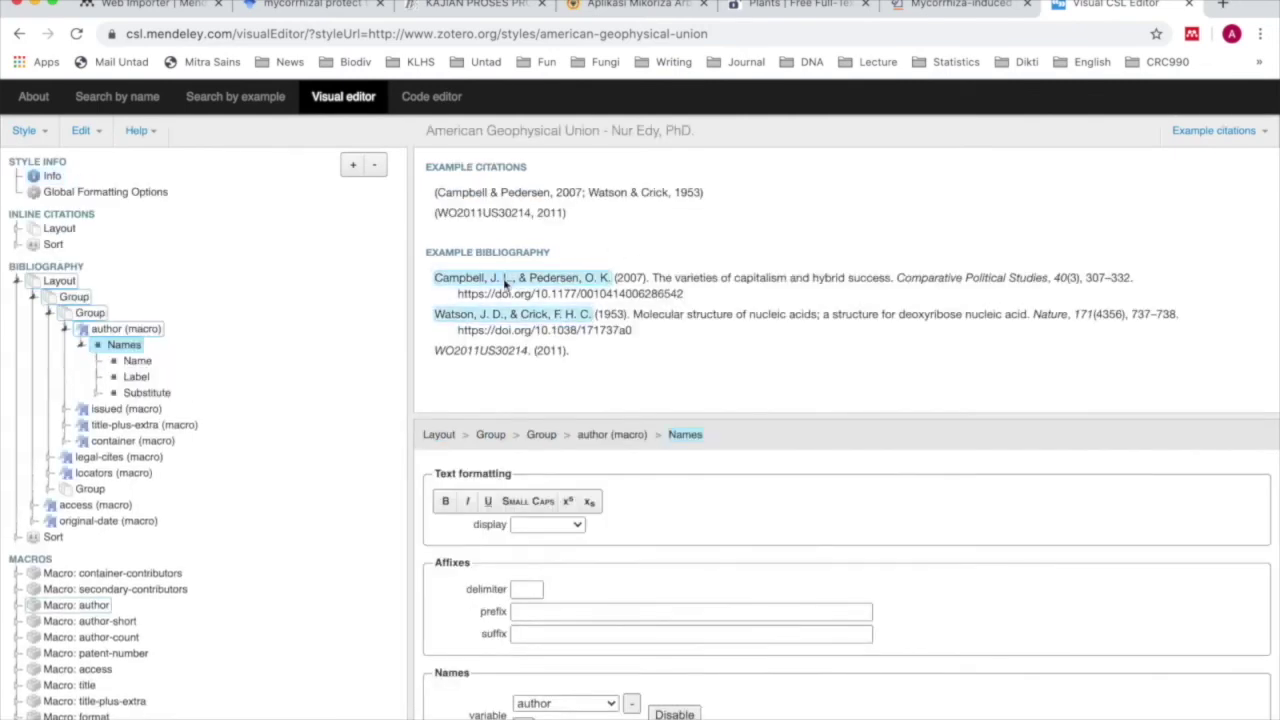
{"action": "left_click", "coordinate": [630, 279]}
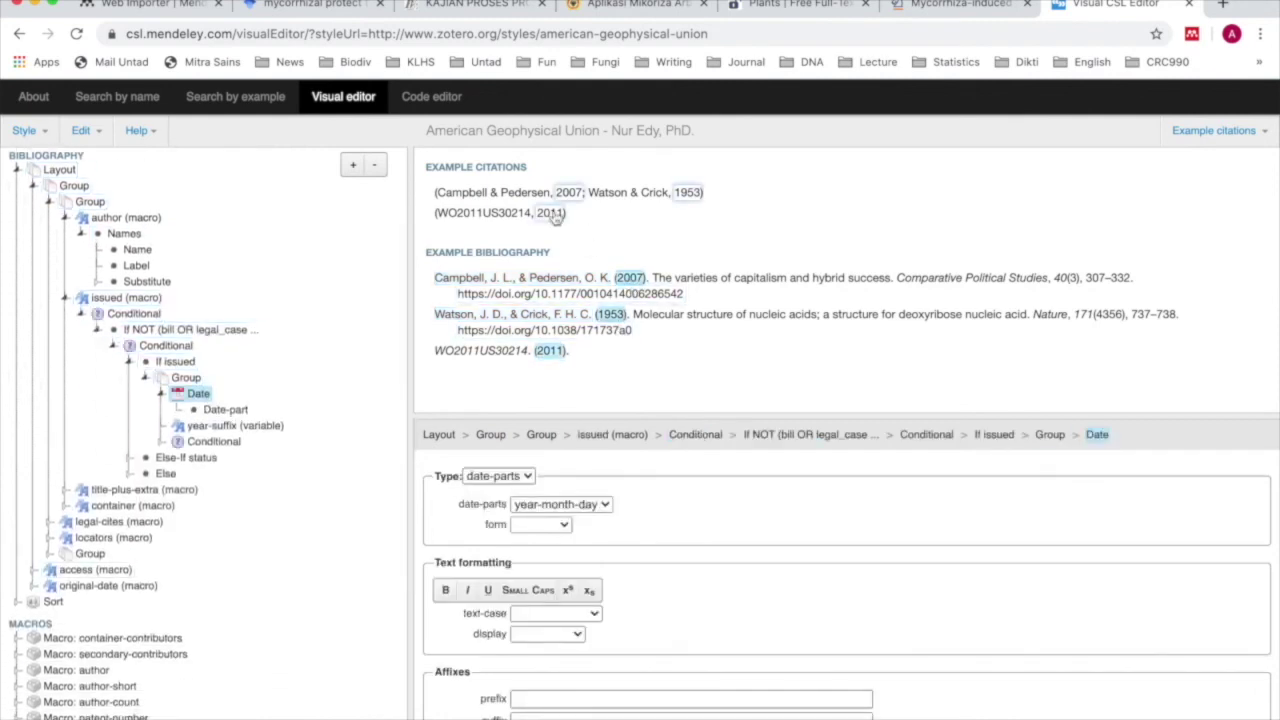
- Inspect the author names element of the example inline citation and look through its settings and the style's element tree
{"action": "left_click", "coordinate": [496, 195]}
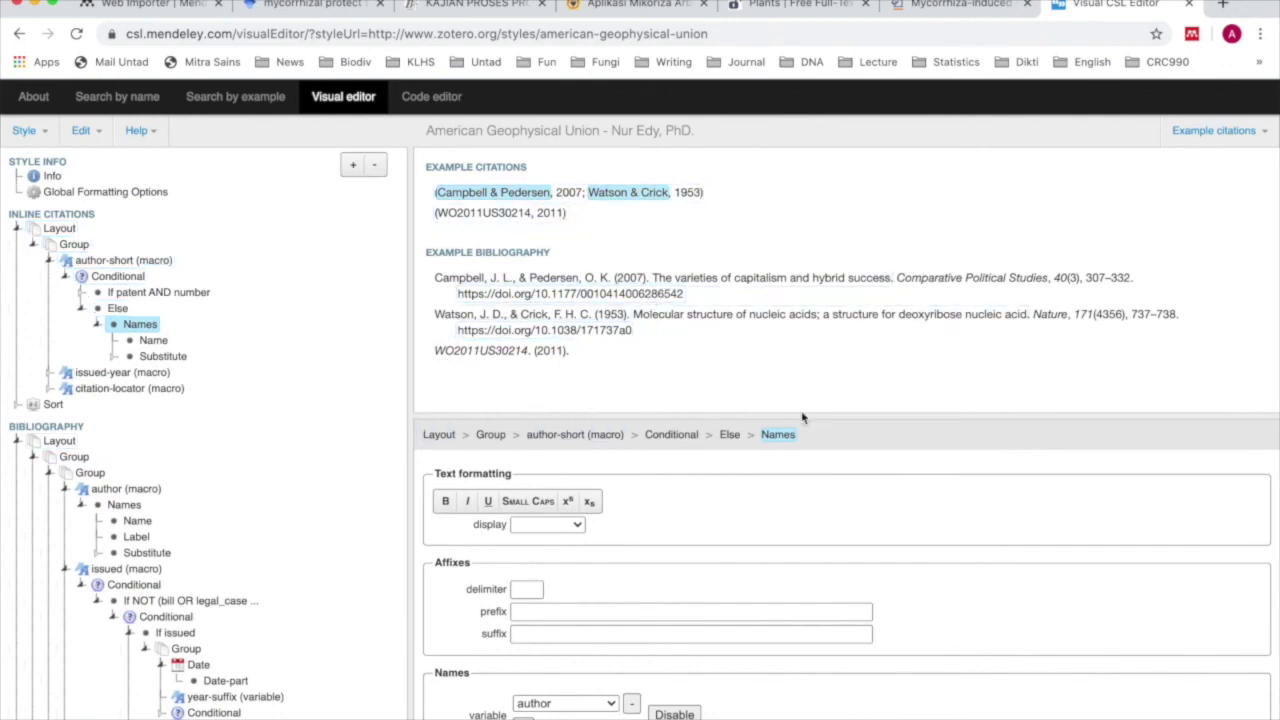
{"action": "scroll", "coordinate": [940, 500], "scroll_direction": "down", "scroll_amount": 1}
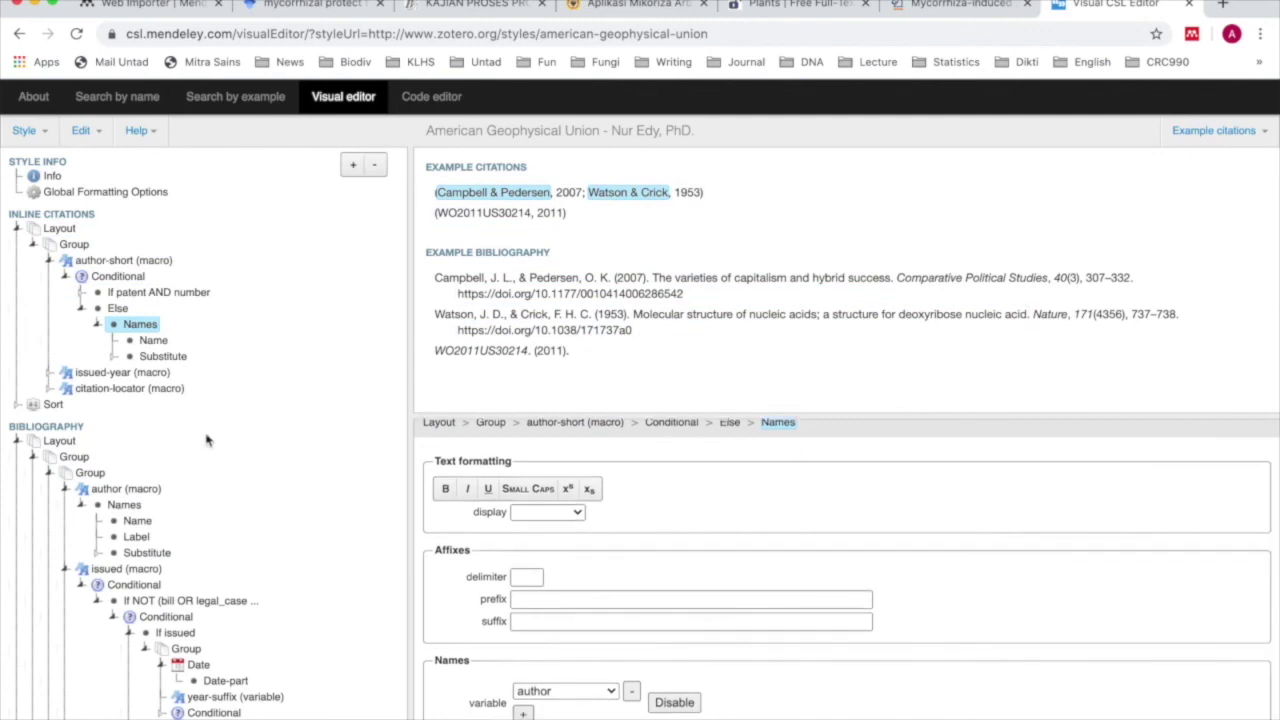
{"action": "scroll", "coordinate": [207, 438], "scroll_direction": "down", "scroll_amount": 5}
{"action": "scroll", "coordinate": [207, 438], "scroll_direction": "up", "scroll_amount": 5}
{"action": "scroll", "coordinate": [208, 437], "scroll_direction": "down", "scroll_amount": 3}
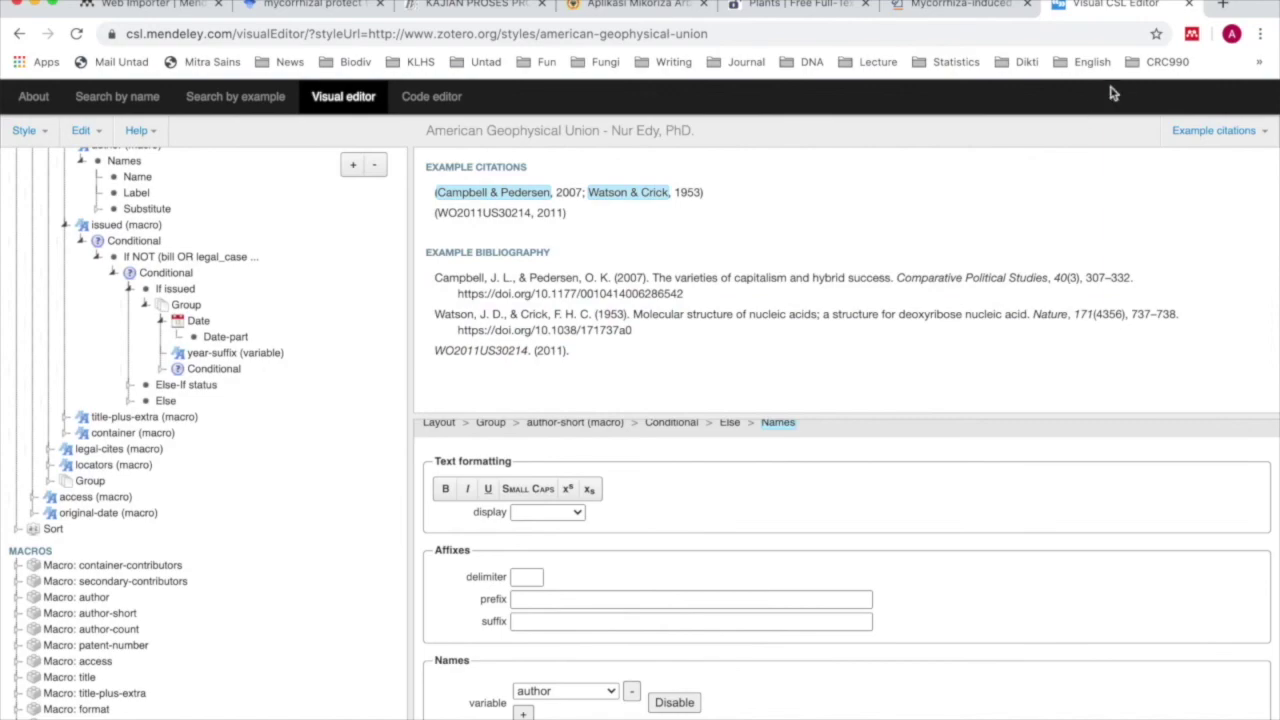
- Switch to the Word document and select the first introduction paragraph to show its inserted citations
{"action": "key", "text": "ctrl+Up"}
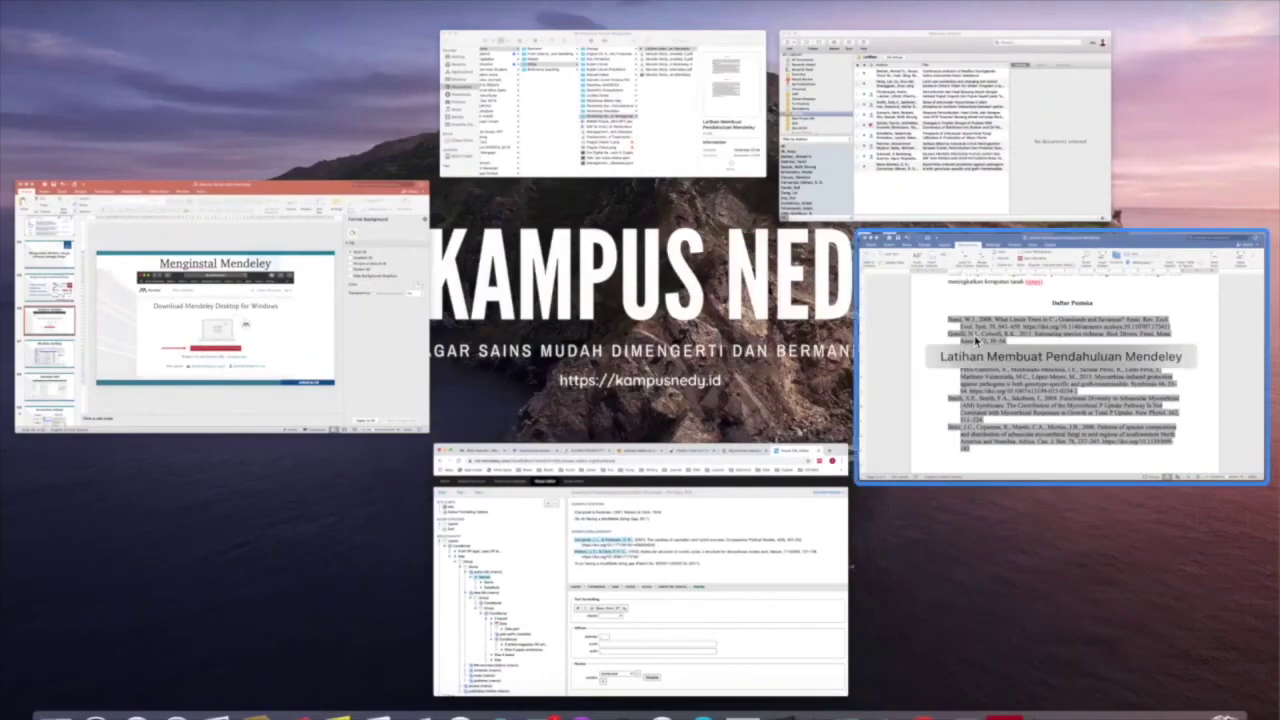
{"action": "left_click", "coordinate": [976, 338]}
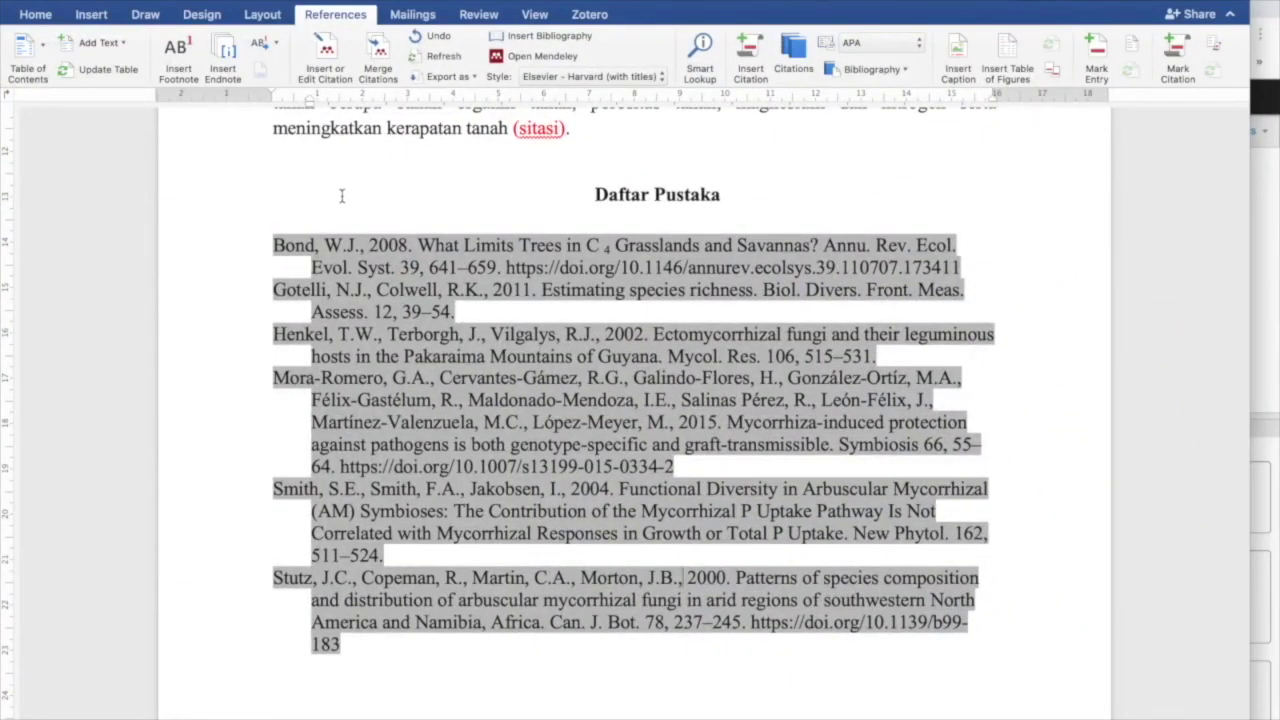
{"action": "left_click", "coordinate": [341, 196]}
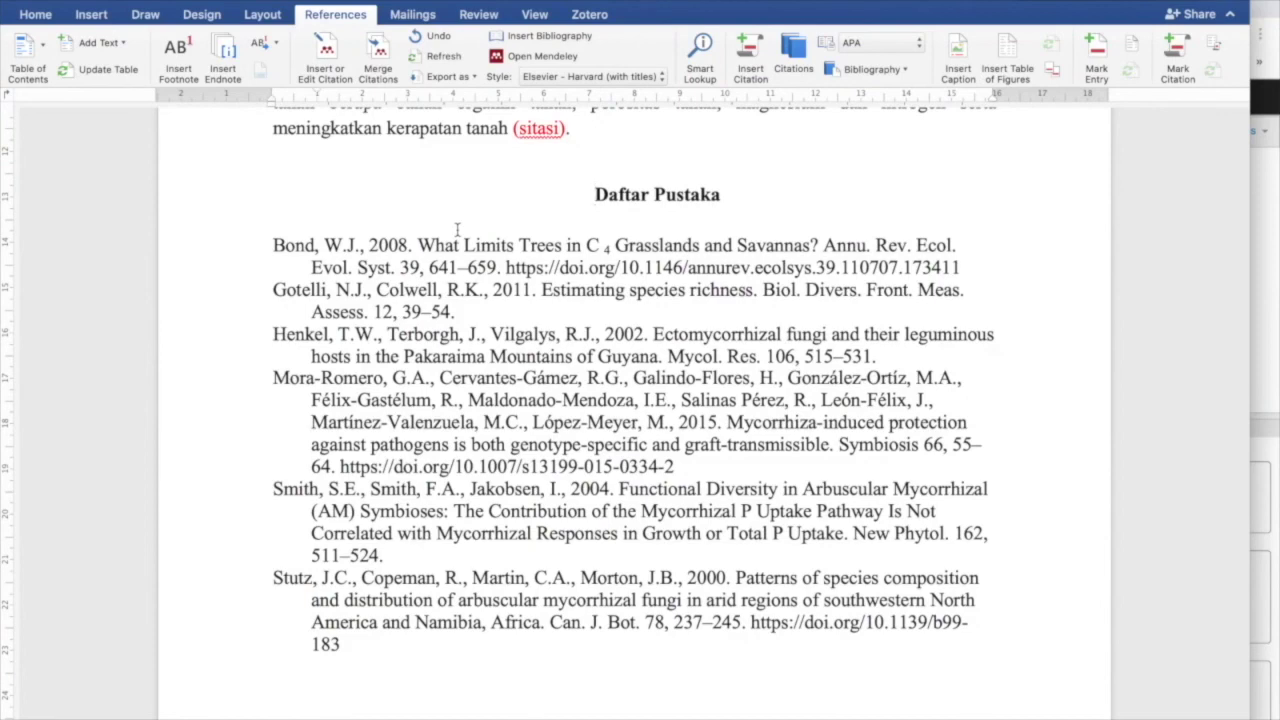
{"action": "scroll", "coordinate": [457, 230], "scroll_direction": "up", "scroll_amount": 10}
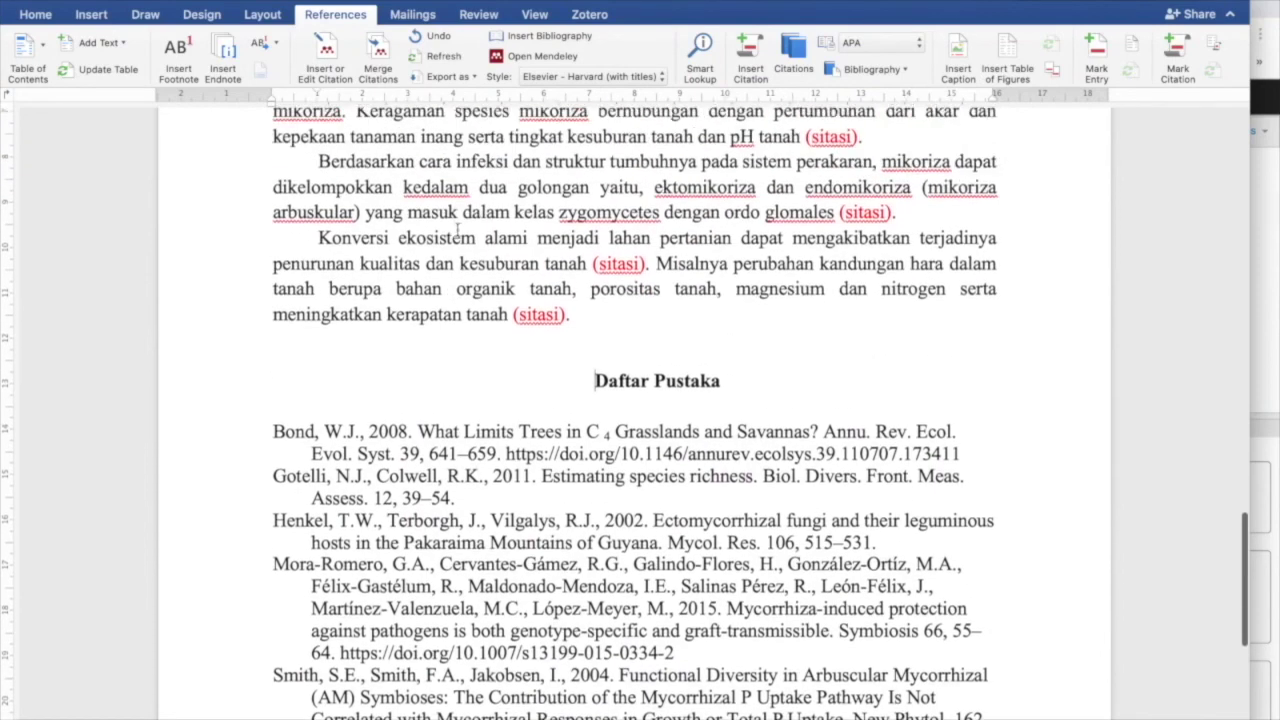
{"action": "scroll", "coordinate": [457, 230], "scroll_direction": "up", "scroll_amount": 1}
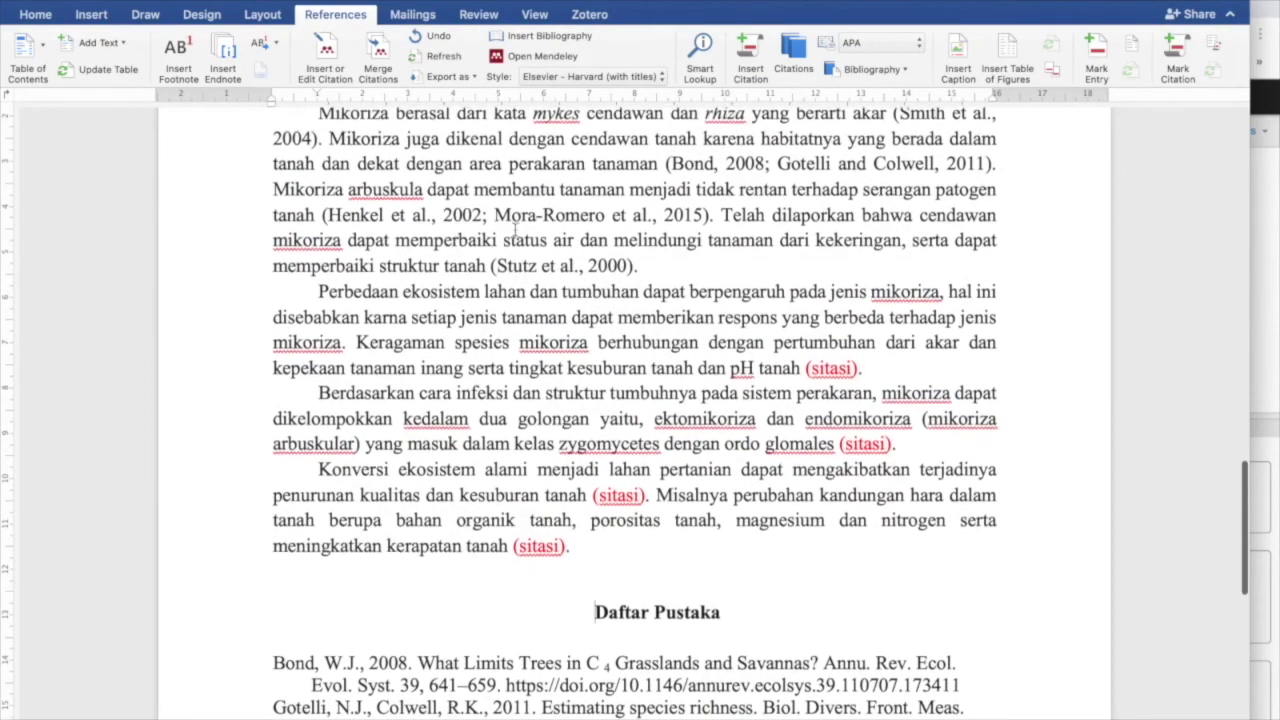
{"action": "left_click_drag", "start_coordinate": [675, 263], "coordinate": [322, 115]}
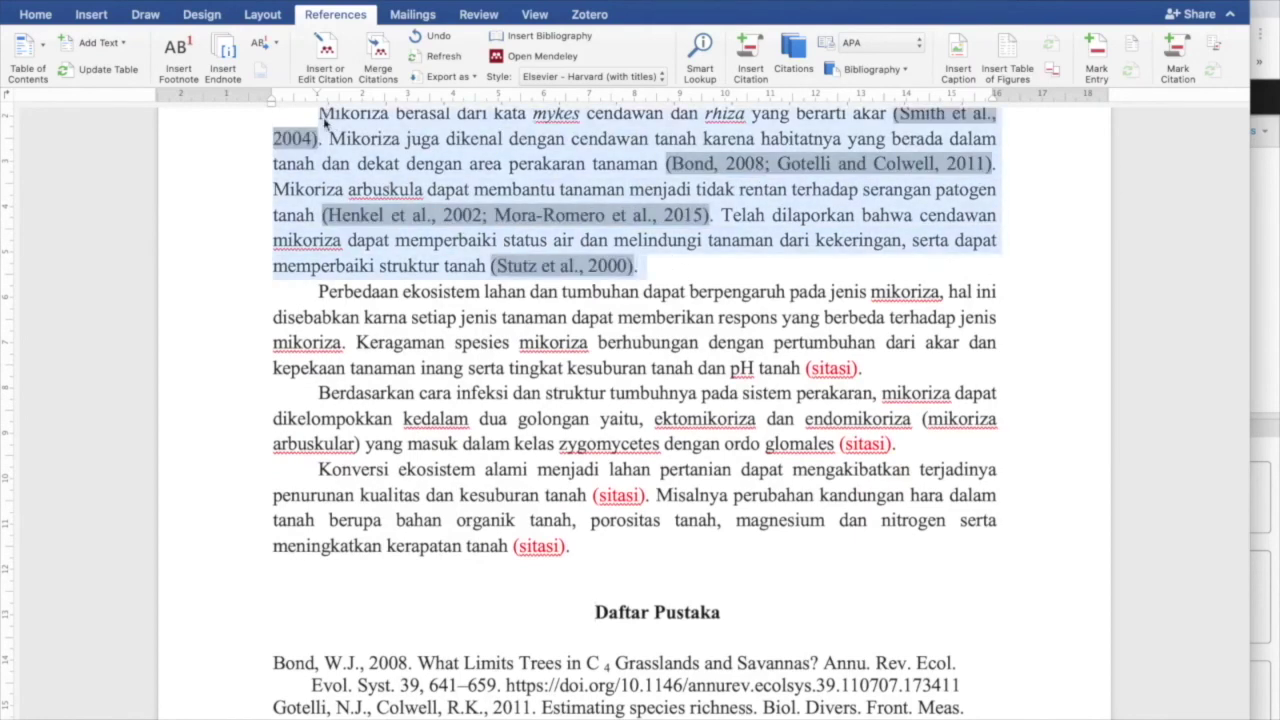
- Select all bibliography entries under Daftar Pustaka to review them, and select the first introduction paragraph again
{"action": "scroll", "coordinate": [324, 120], "scroll_direction": "down", "scroll_amount": 13}
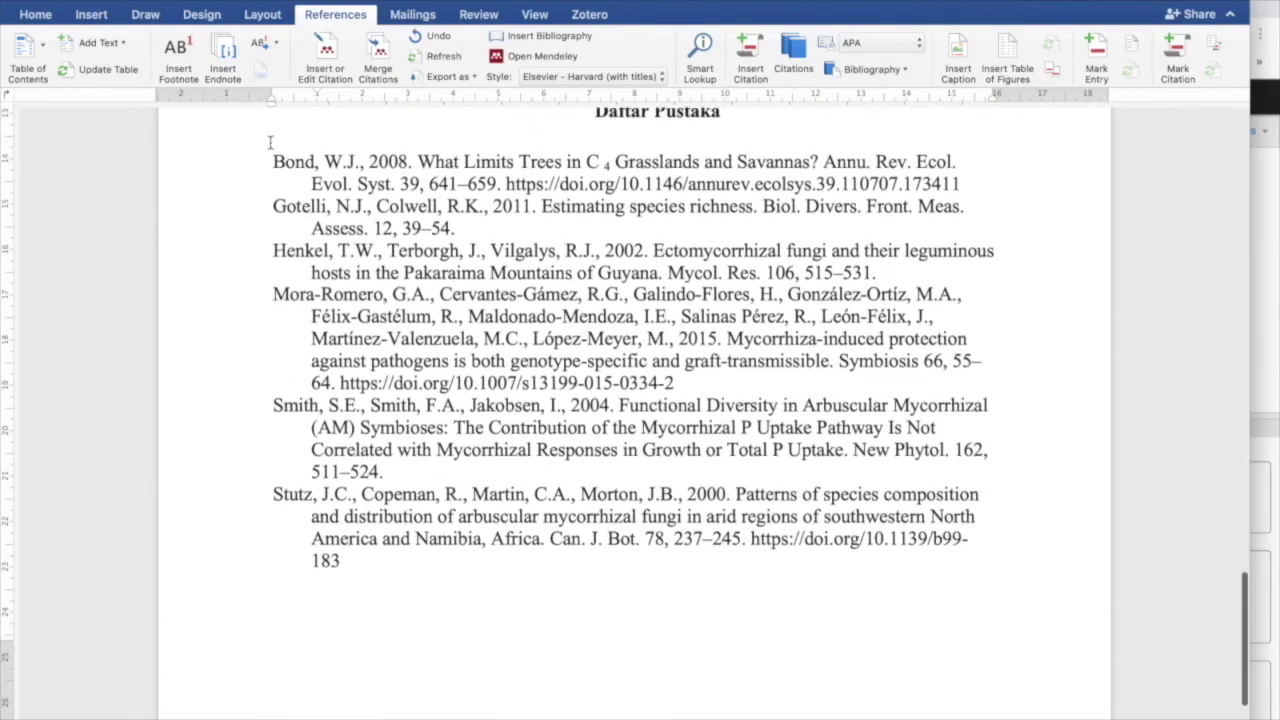
{"action": "left_click_drag", "start_coordinate": [270, 142], "coordinate": [278, 584]}
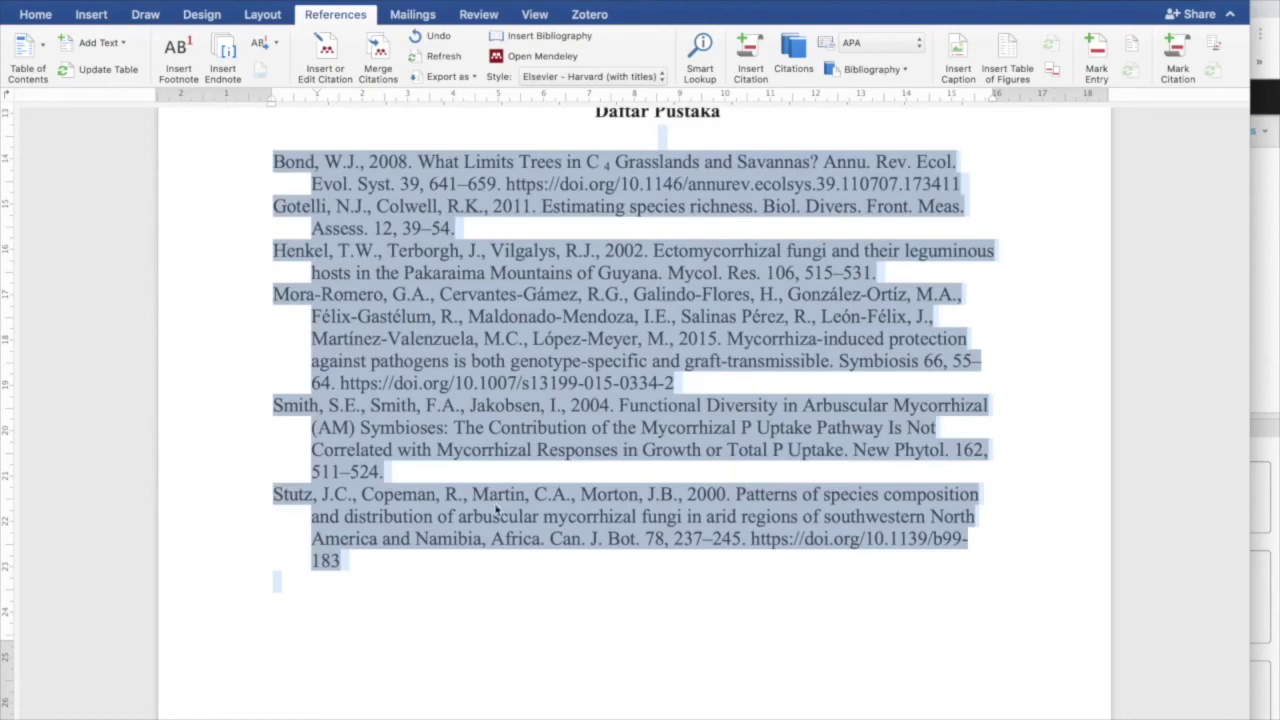
{"action": "scroll", "coordinate": [496, 509], "scroll_direction": "up", "scroll_amount": 1}
{"action": "left_click_drag", "start_coordinate": [226, 227], "coordinate": [251, 582]}
{"action": "scroll", "coordinate": [251, 582], "scroll_direction": "up", "scroll_amount": 9}
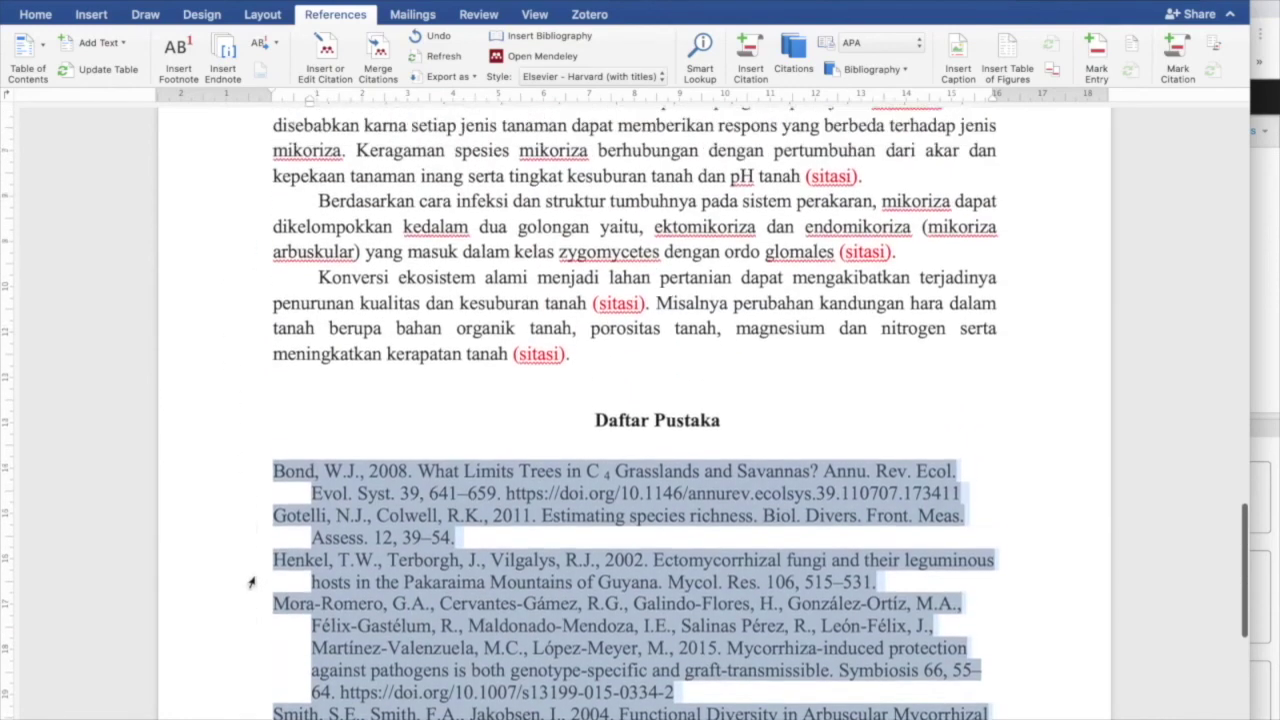
{"action": "left_click_drag", "start_coordinate": [240, 216], "coordinate": [240, 345]}
- Switch to the PowerPoint presentation and view slide 81, Latihan Menggunakan Mendeley, and slide 80, Style Daftar Pustaka
{"action": "key", "text": "ctrl+Up"}
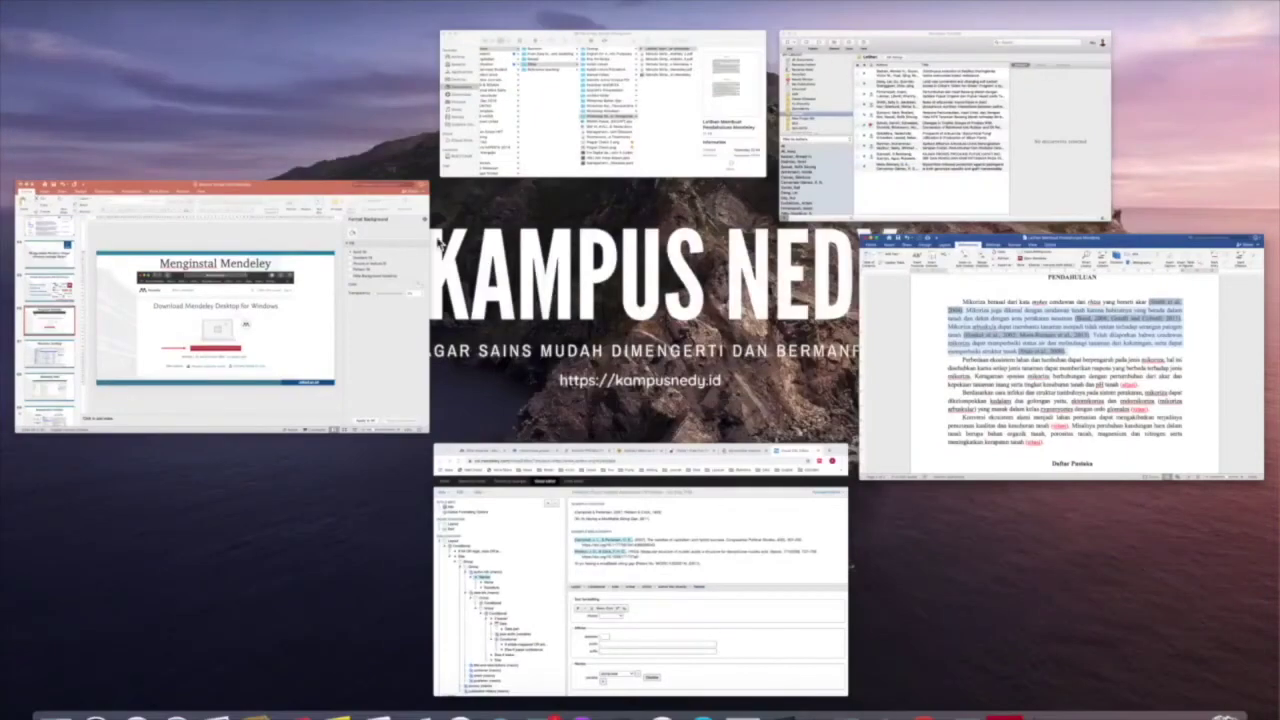
{"action": "left_click", "coordinate": [398, 243]}
{"action": "scroll", "coordinate": [129, 385], "scroll_direction": "down", "scroll_amount": 15}
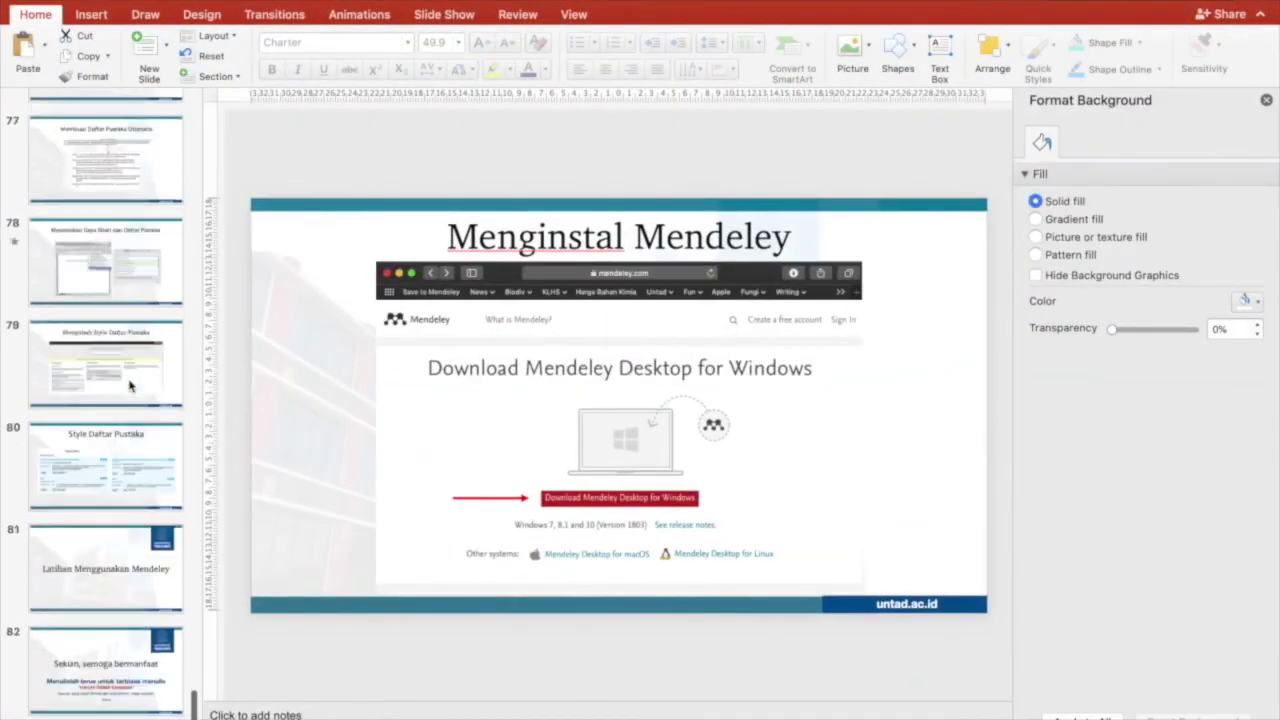
{"action": "left_click", "coordinate": [115, 593]}
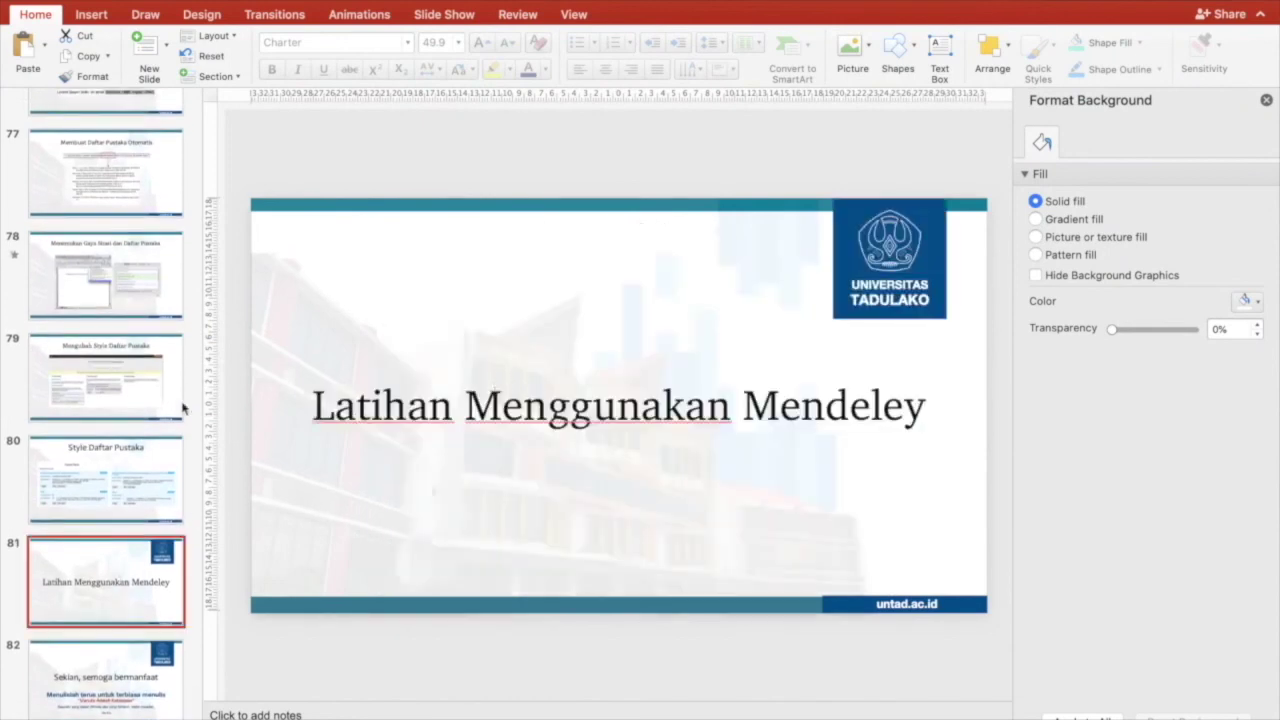
{"action": "left_click", "coordinate": [125, 472]}
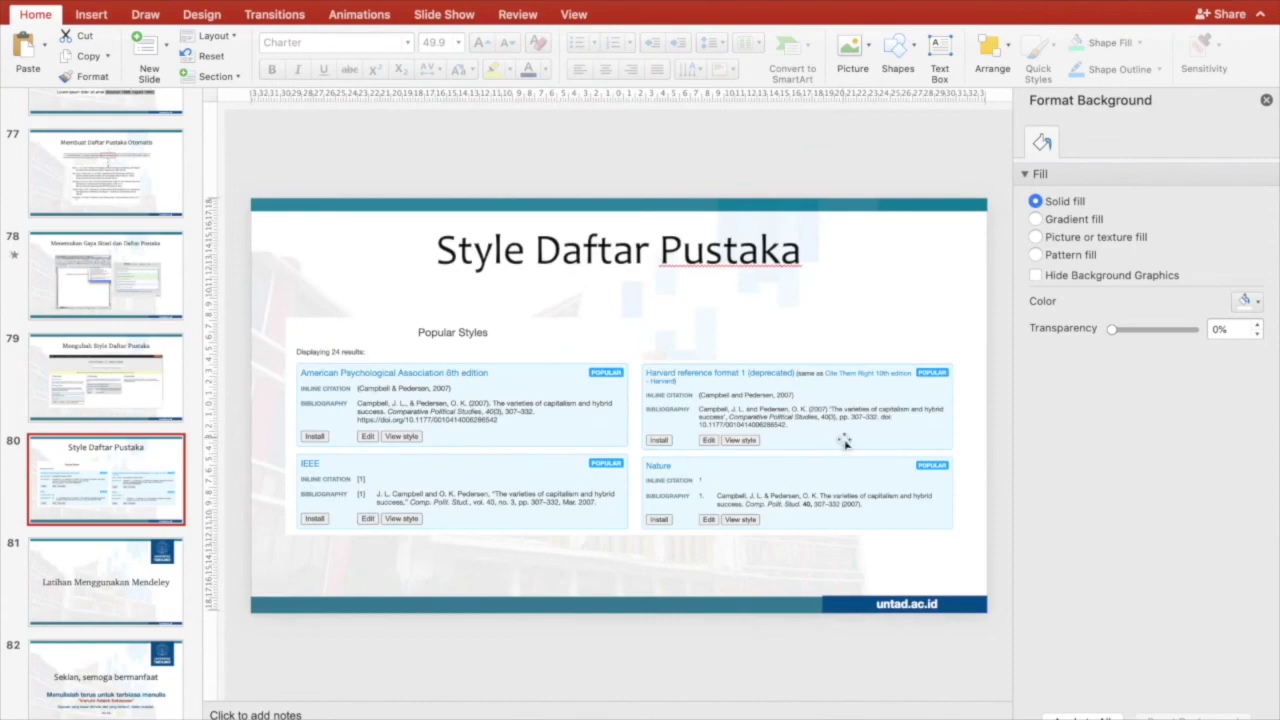